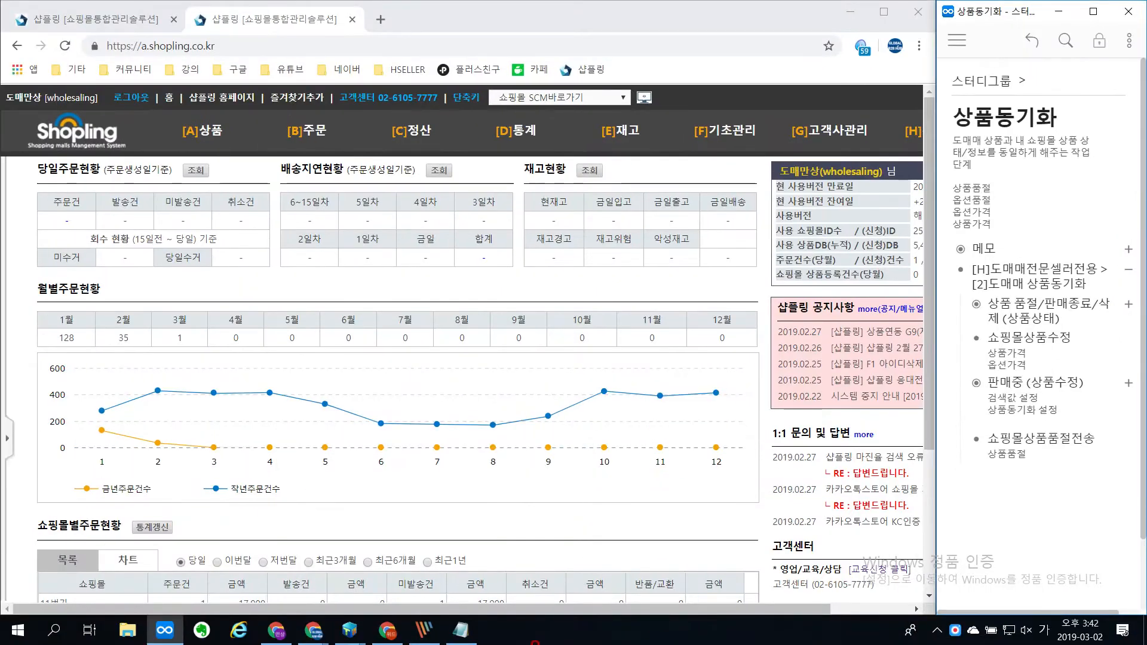
Step: Switch to Notepad and replace the exchange-handling line with the heading "동기화의 목적"
click(461, 633)
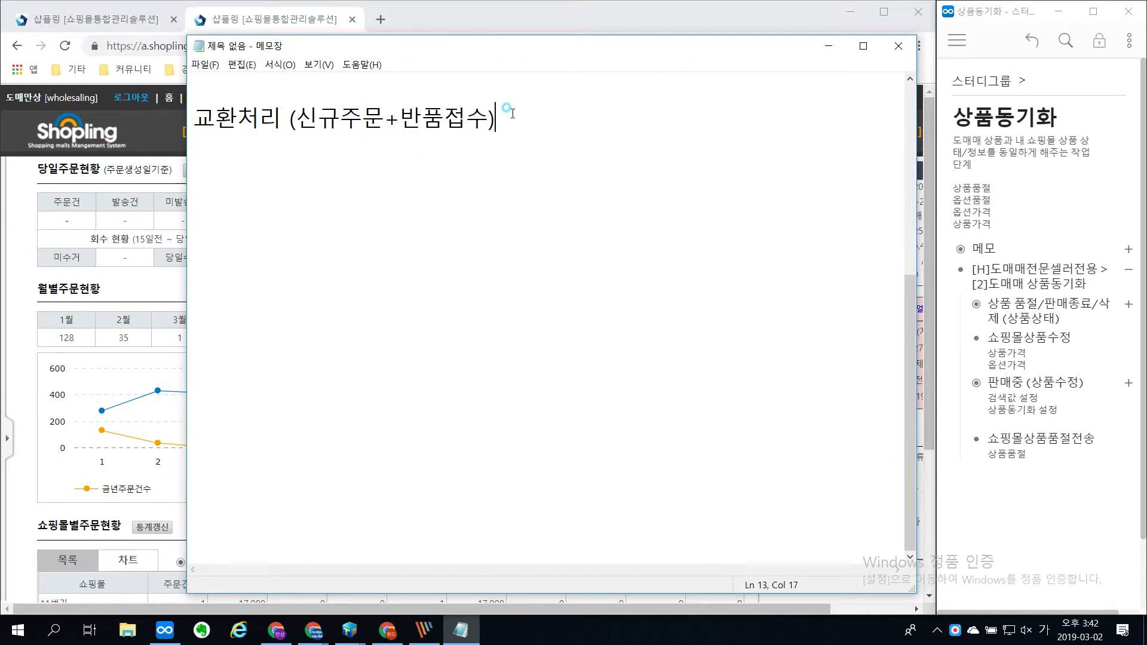
drag(502, 116, 166, 127)
text(동기화)
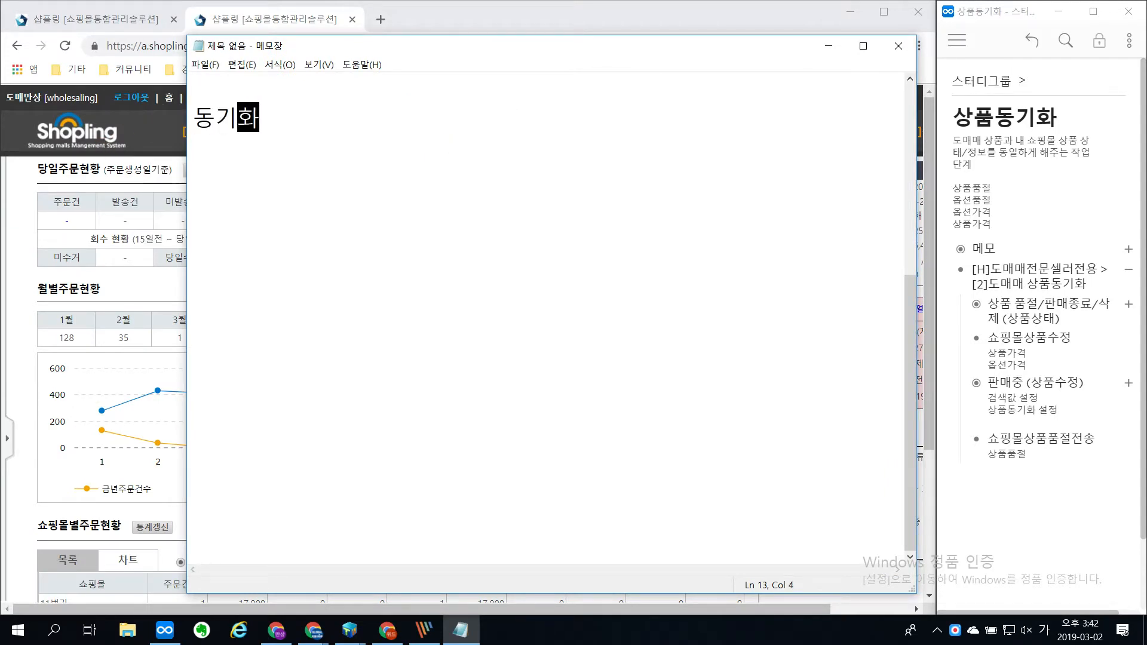
text(의 모적)
key(Return)
key(Return)
Step: Add the lines "시간적 손해" and "금액적 손해" below the heading, separated by a blank line
text(시간적)
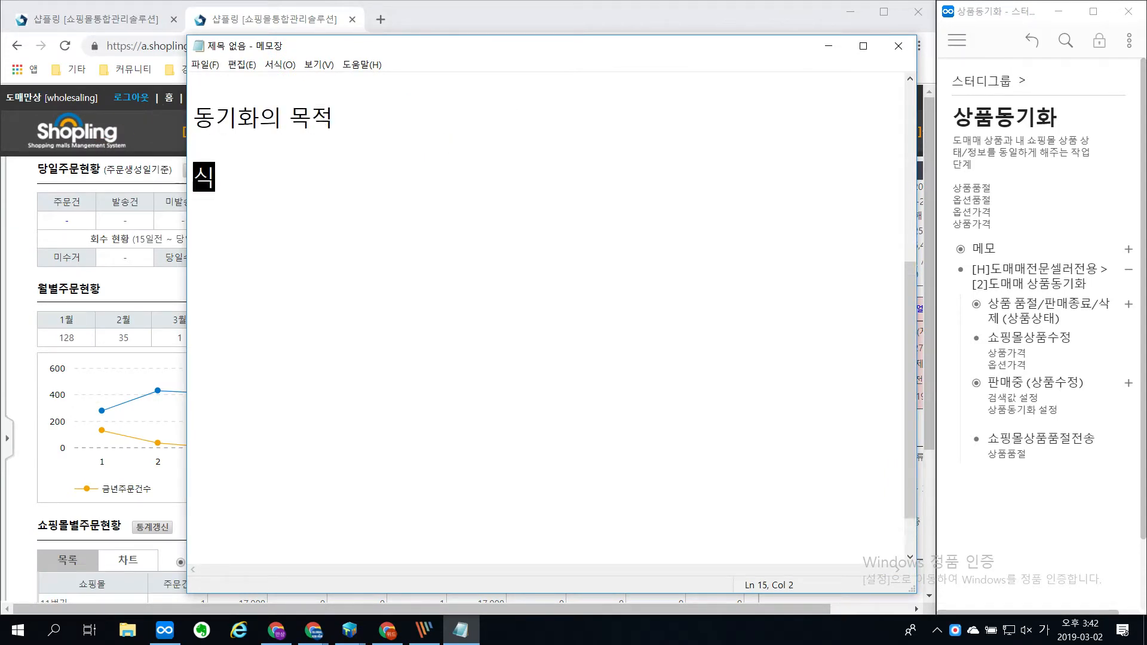
text( 손해)
key(Return)
key(Return)
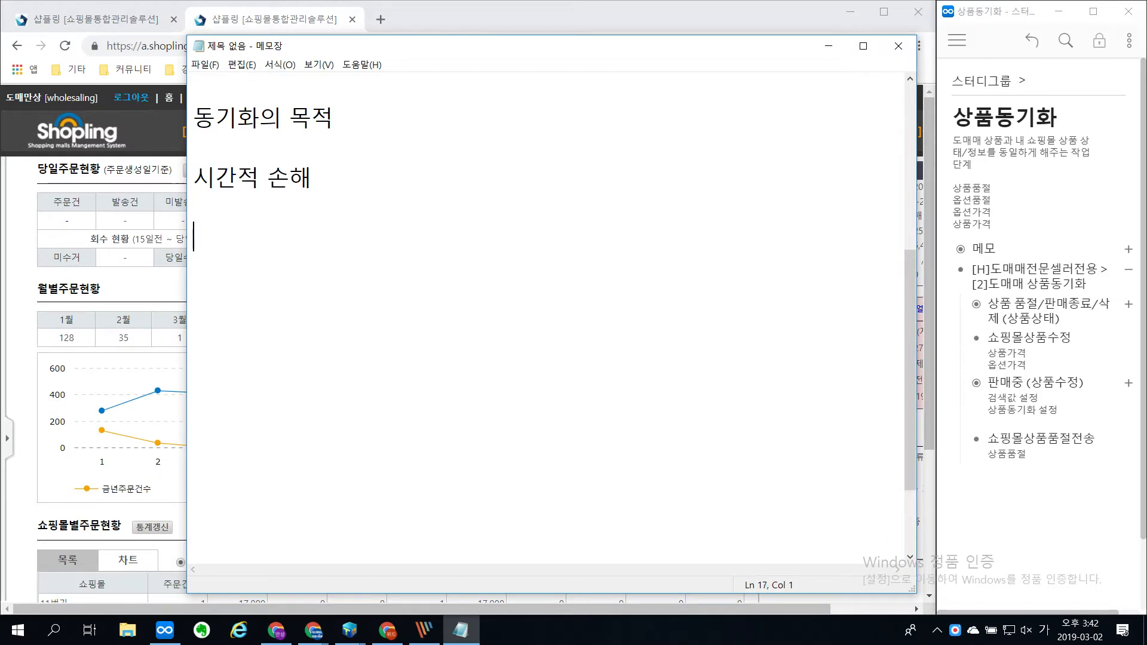
text(금애적 손해)
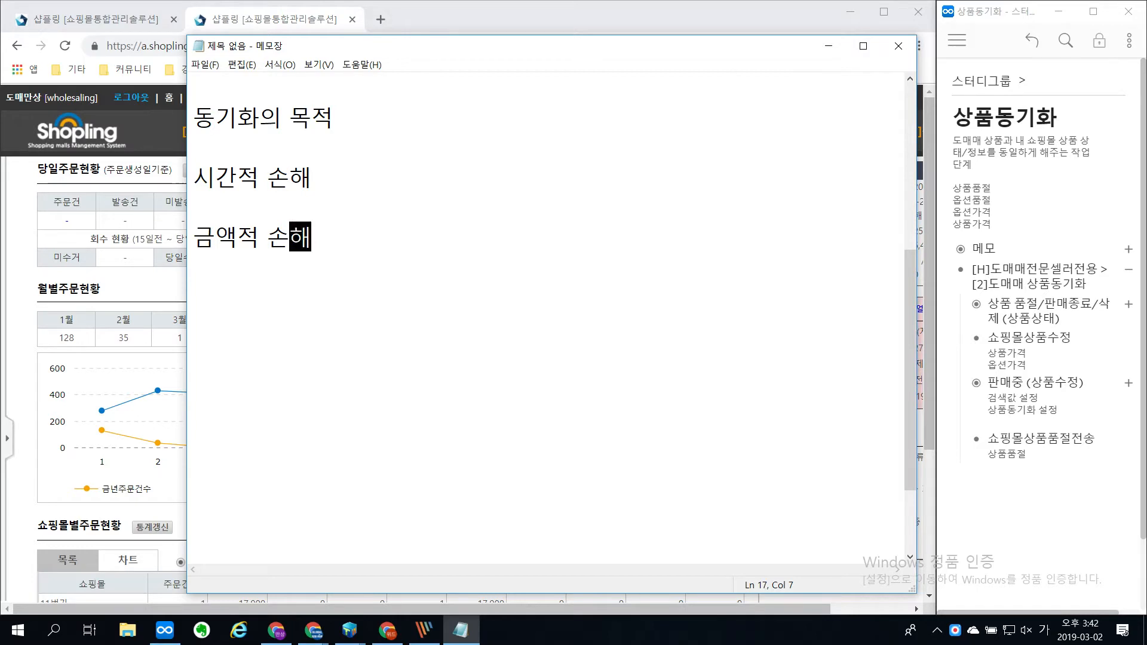
Step: Insert the item "- 상품품절, 옵션품절" directly under "시간적 손해", keeping a blank line before "금액적 손해"
key(Up)
key(Return)
key(Up)
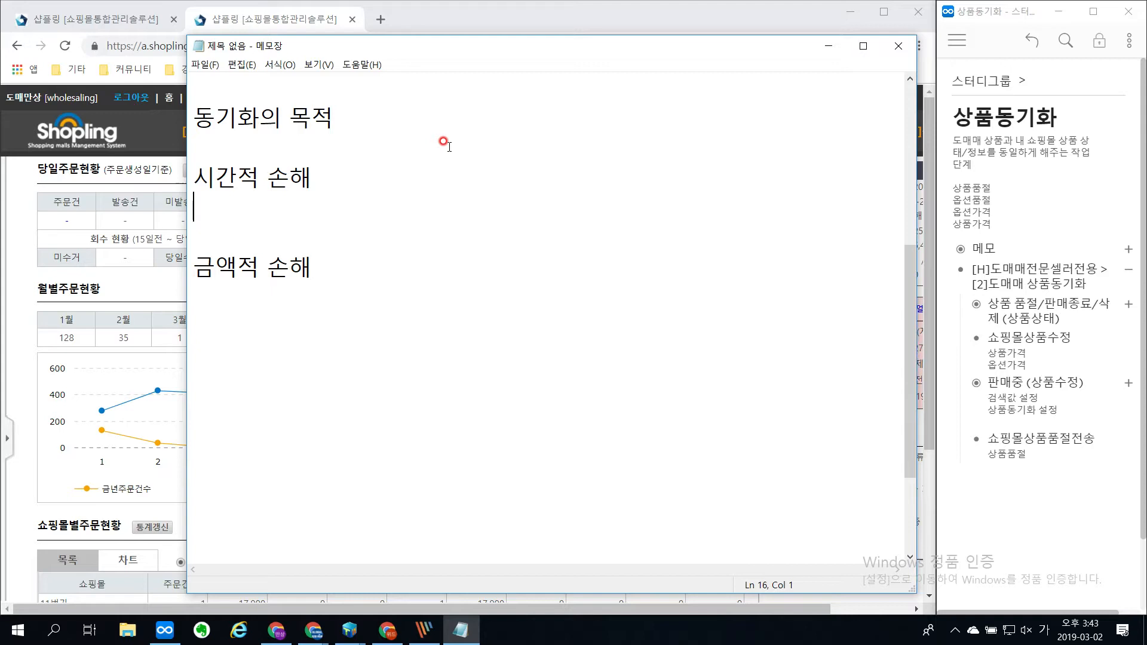
text(- 품)
key(BackSpace)
text(상품)
text(품절,)
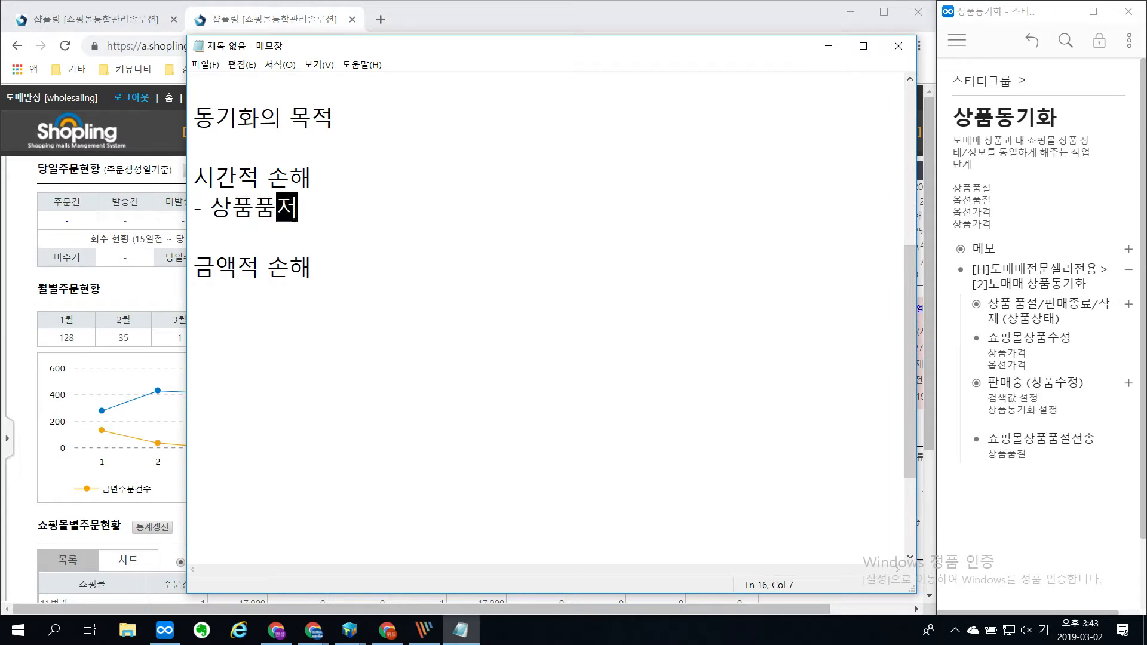
text( 옵션품절)
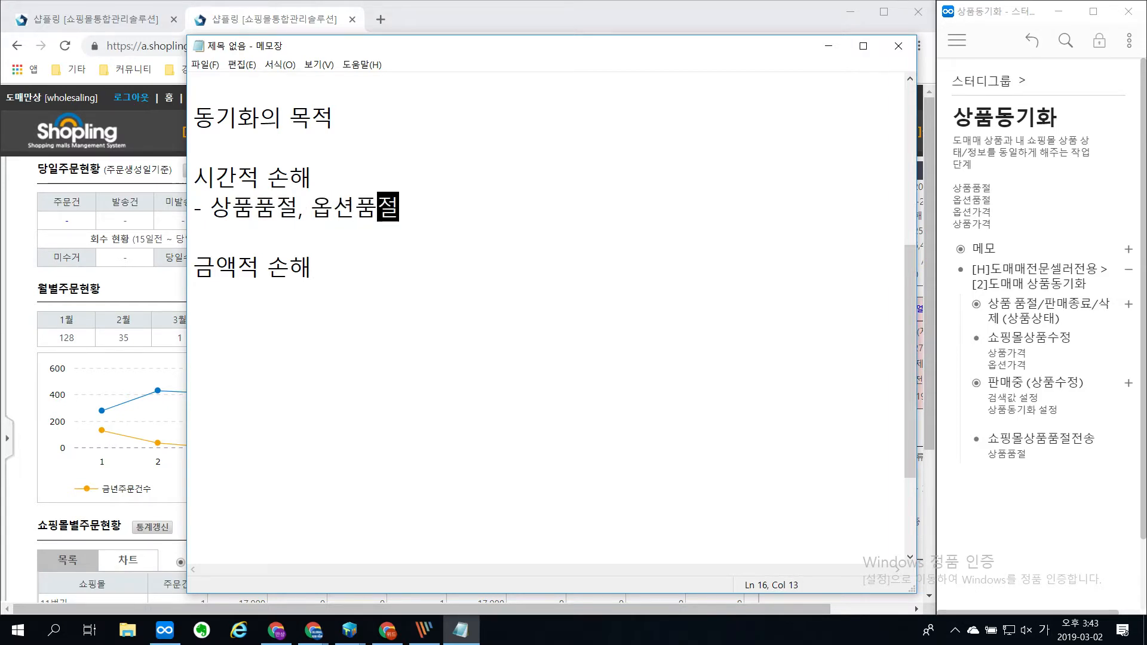
Step: Add the item "- 상품가격, 옵션가격" directly under "금액적 손해"
key(Down)
key(Down)
key(Right)
key(Right)
key(Right)
key(Right)
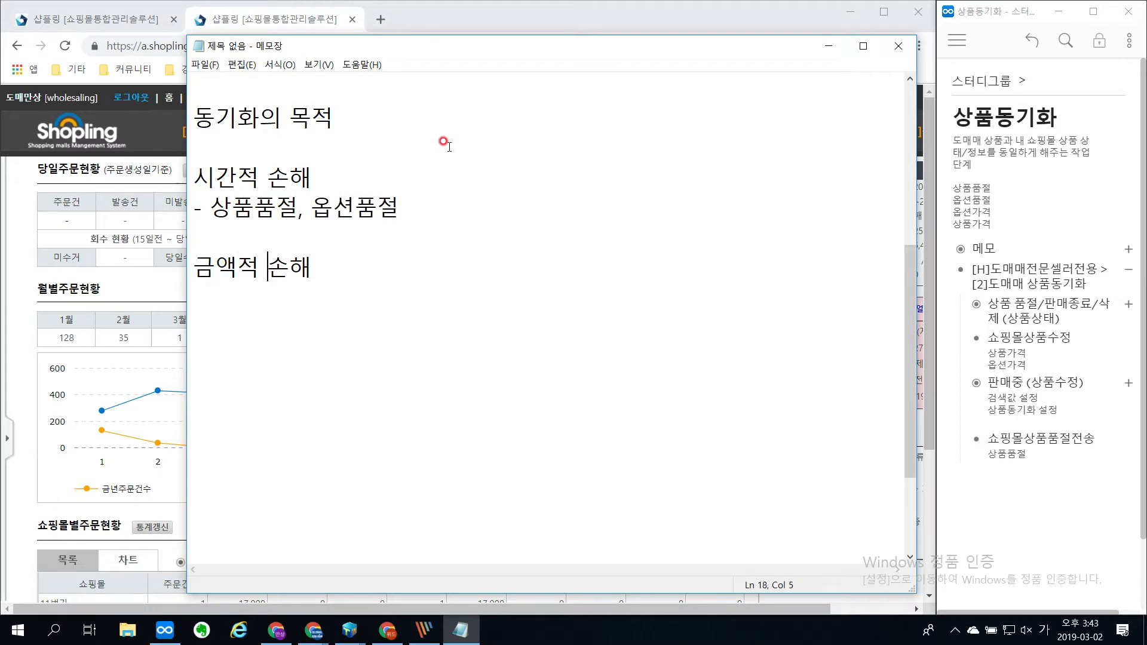
key(Right)
key(Right)
key(Return)
text(- )
text(상ㅍ품가격,)
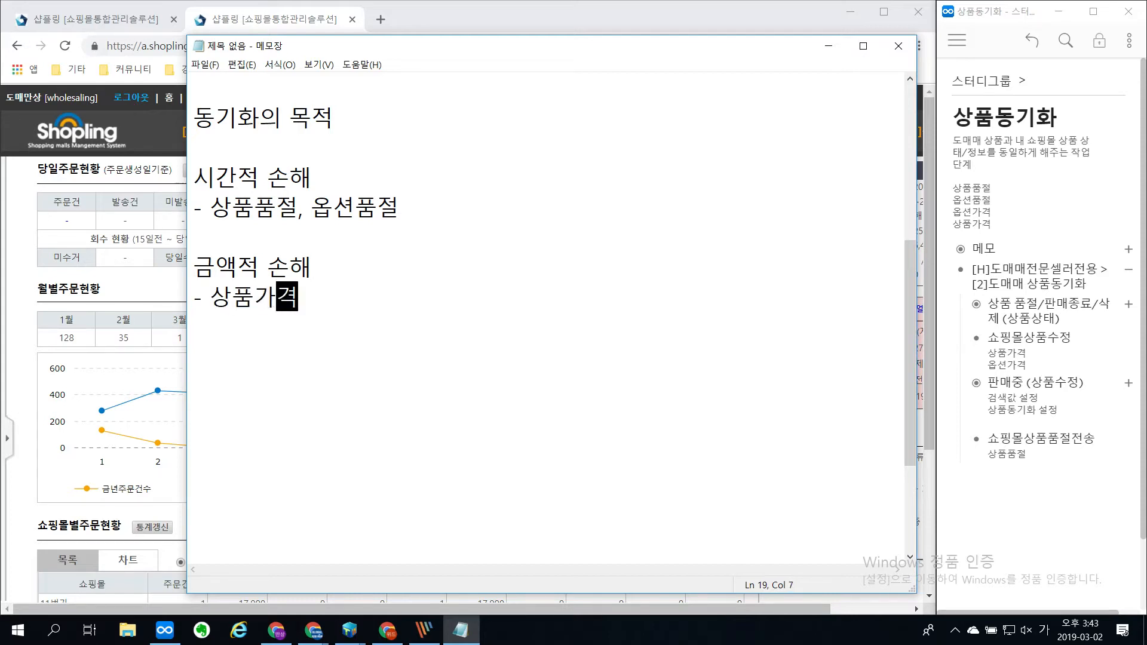
text( 옵션가격)
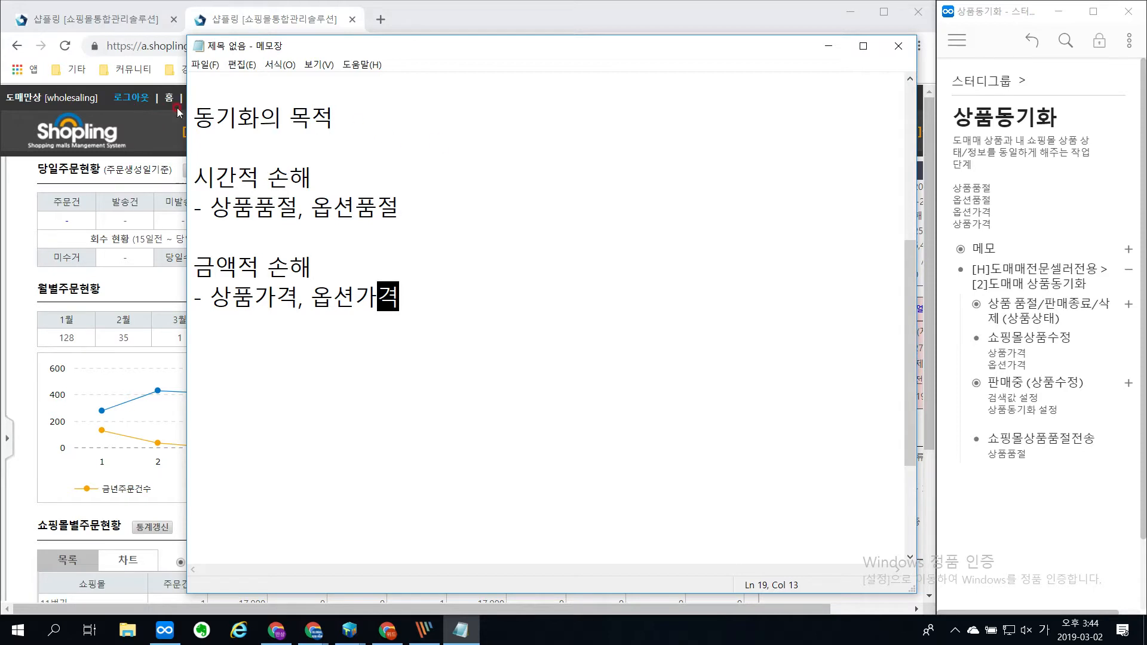
Step: Put the notes away, maximize the Shopling browser window, and open the 도메매 상품동기화 page for 전문셀러전용
drag(192, 117, 258, 118)
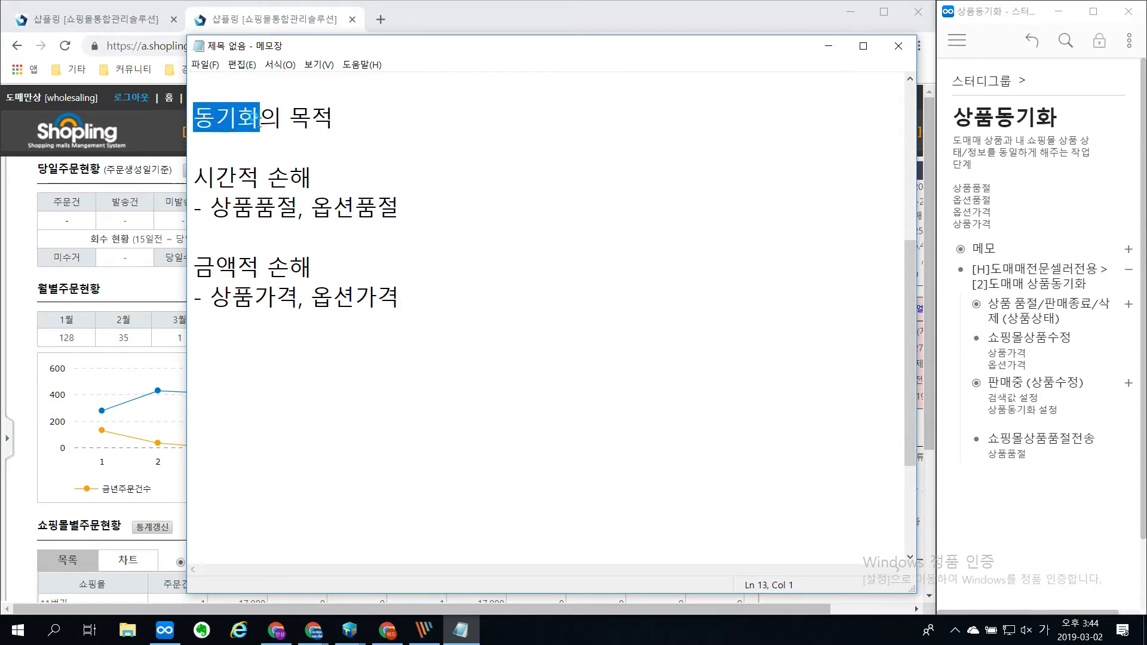
click(362, 137)
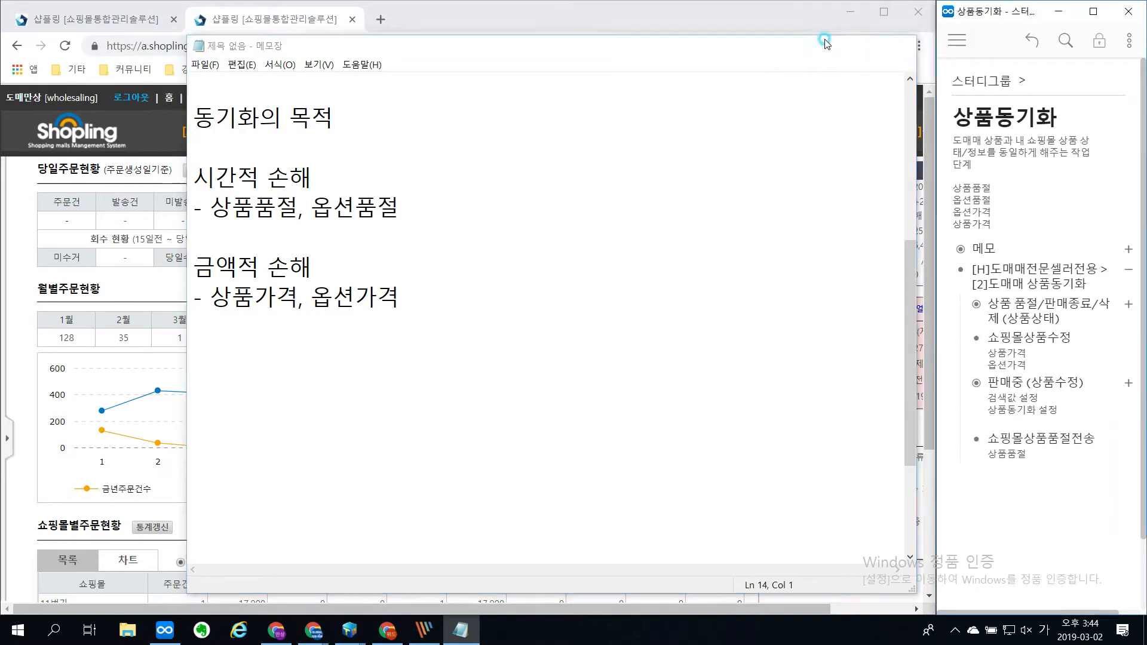
click(828, 46)
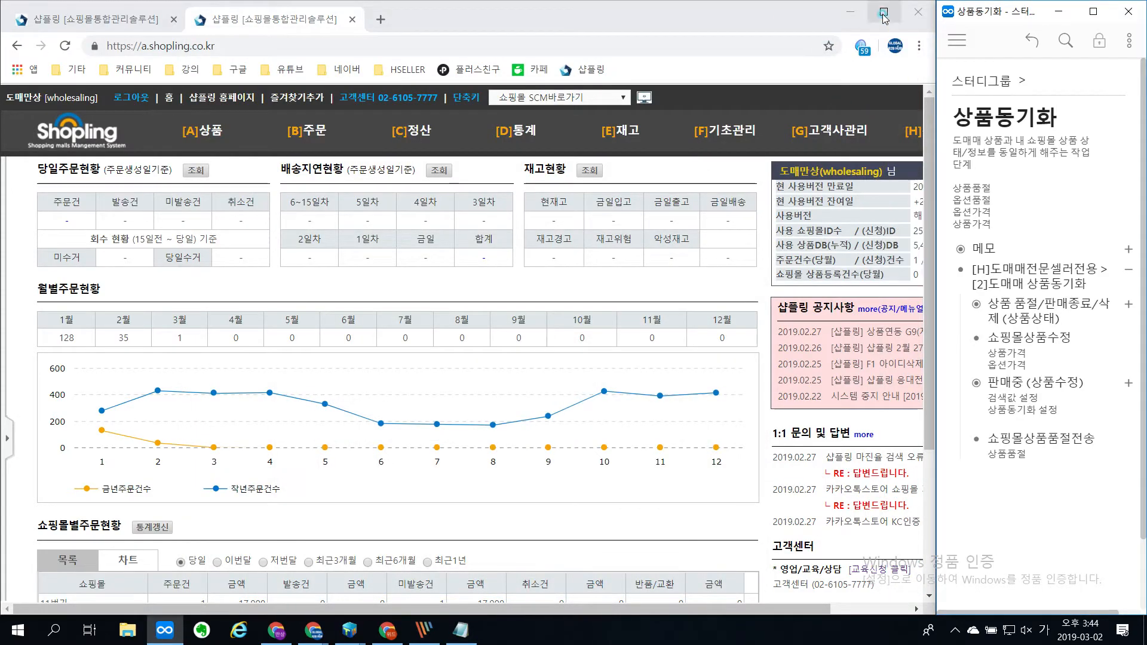
click(883, 12)
key(ctrl+1)
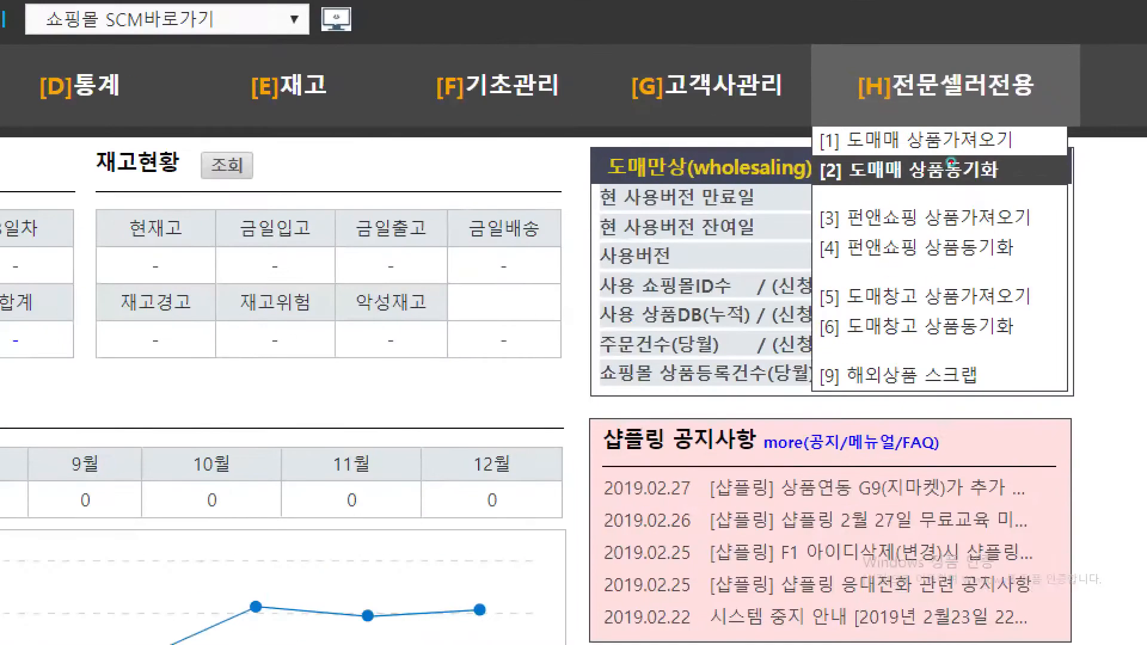
drag(817, 191, 1010, 181)
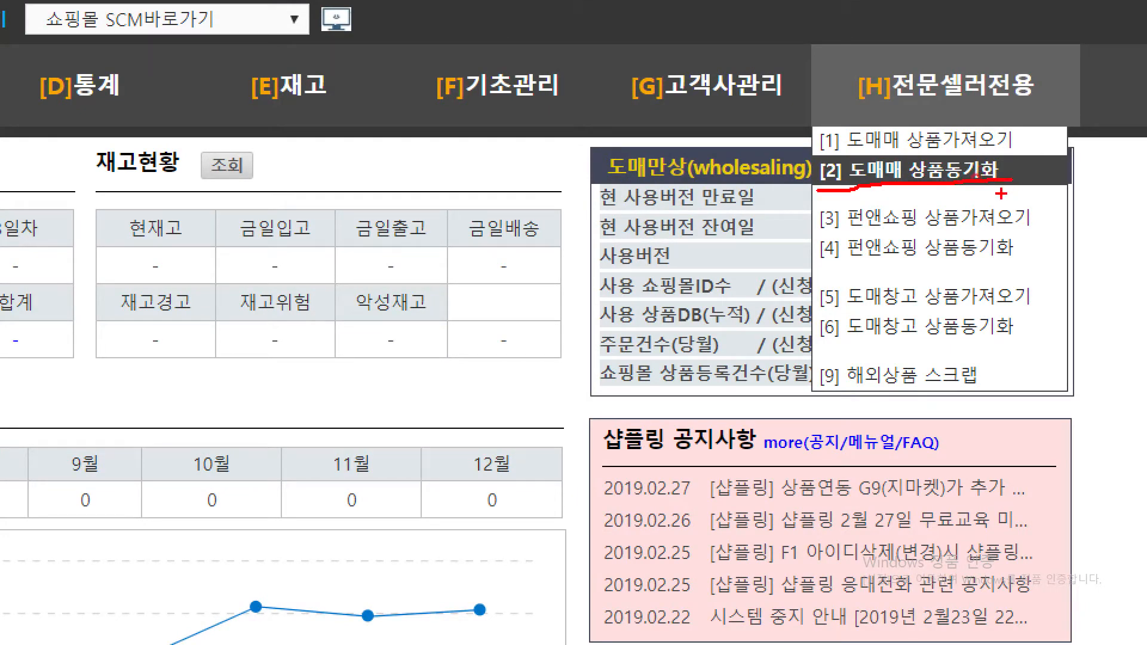
key(Escape)
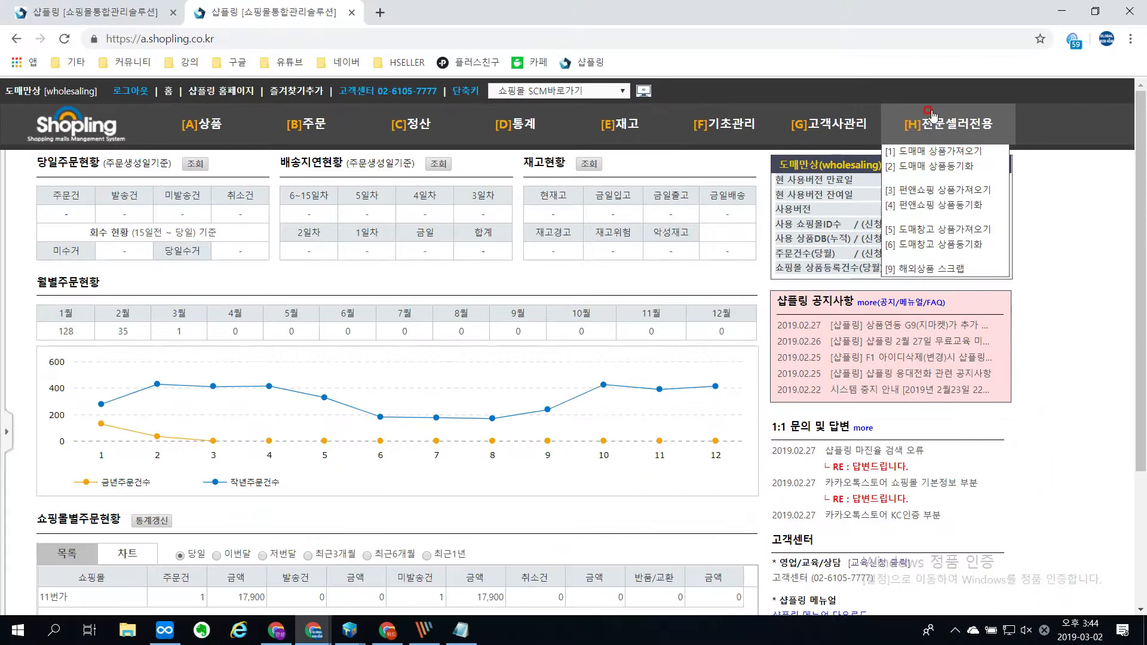
click(936, 165)
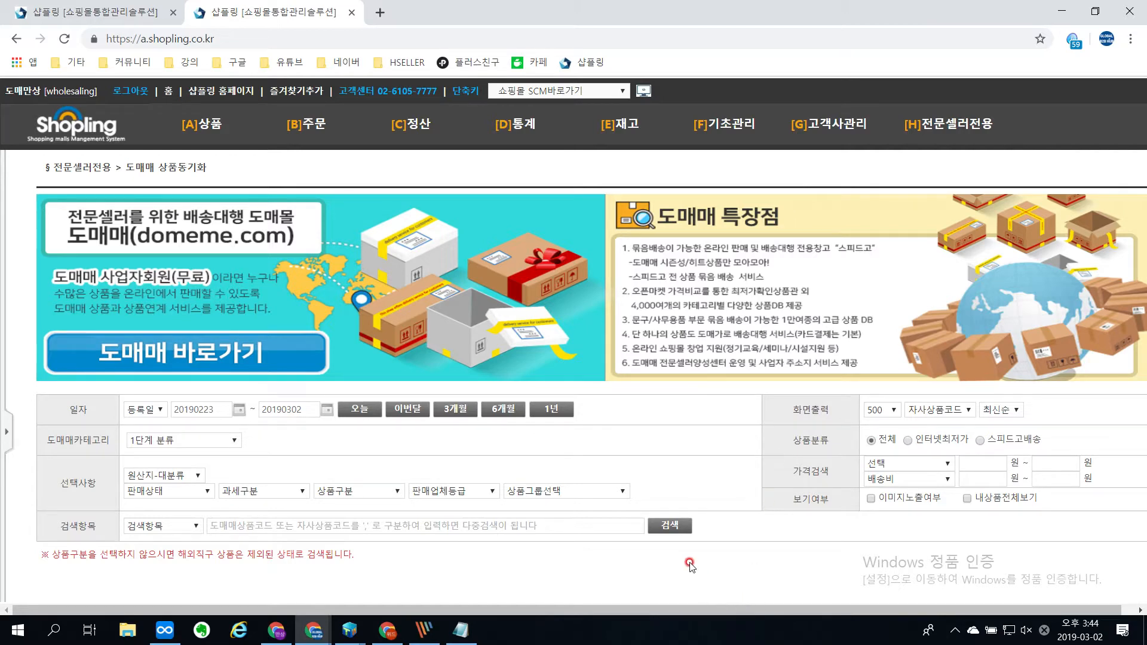
Step: Set the registration date range to 20080301 through 20190302 and search for changed Domeme products
click(674, 526)
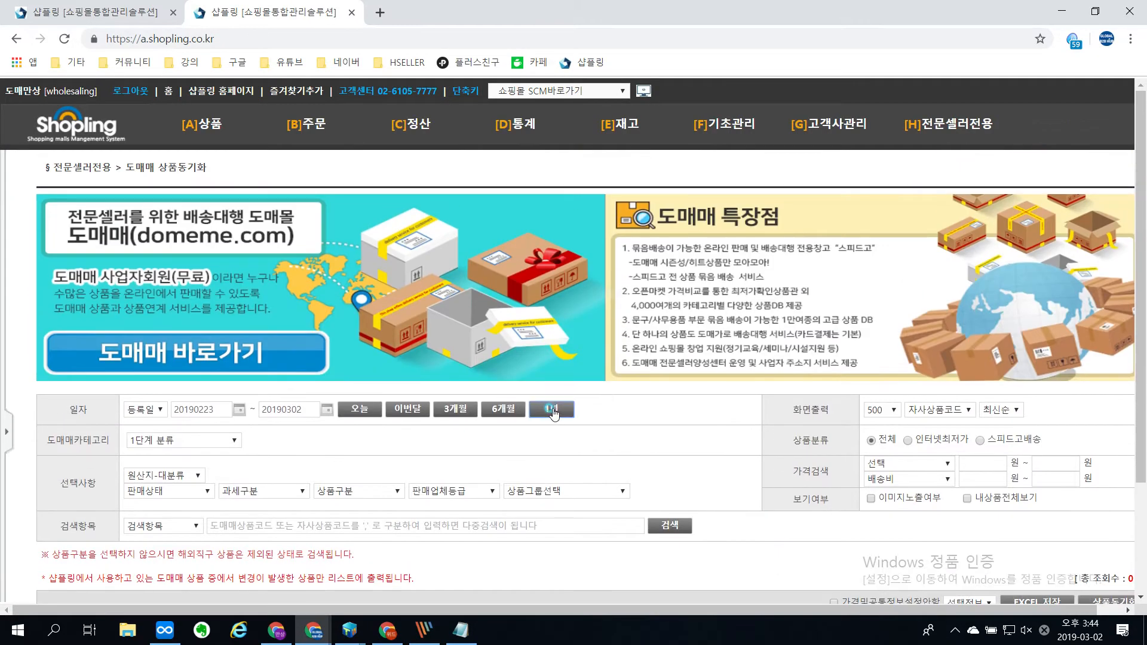
click(553, 412)
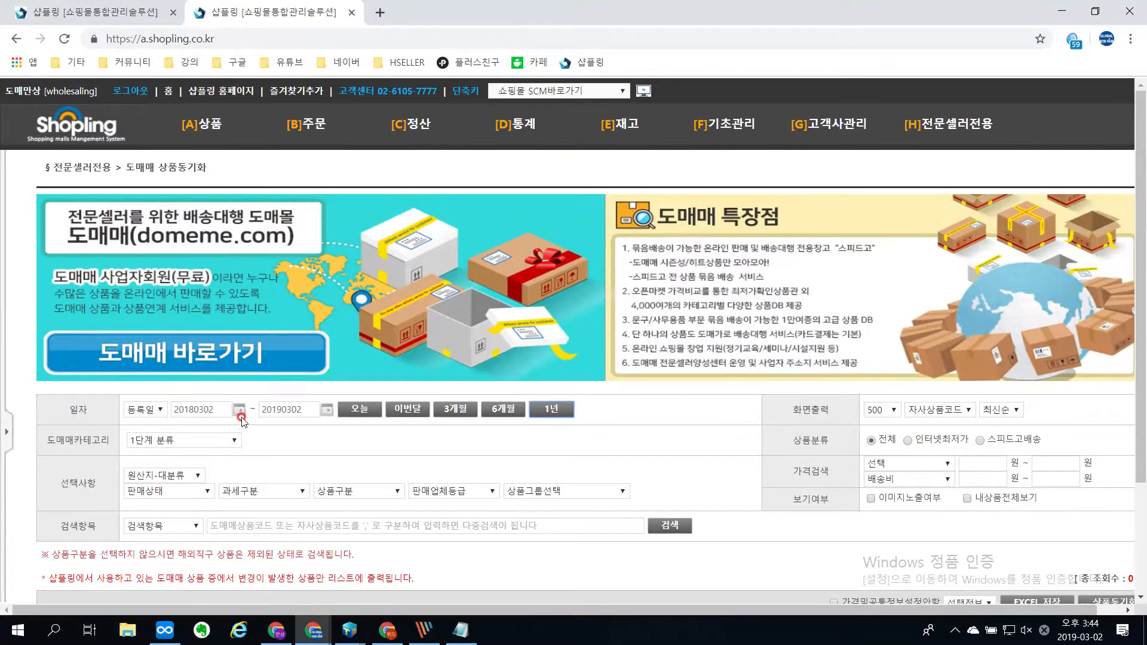
click(400, 331)
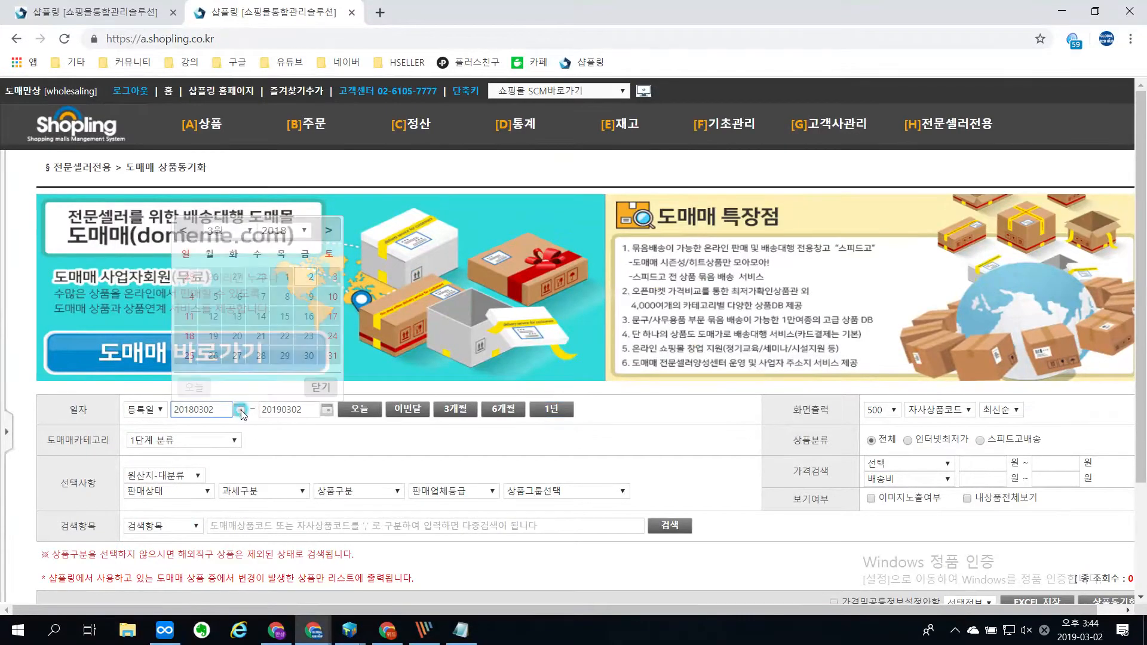
click(282, 230)
click(279, 242)
click(329, 275)
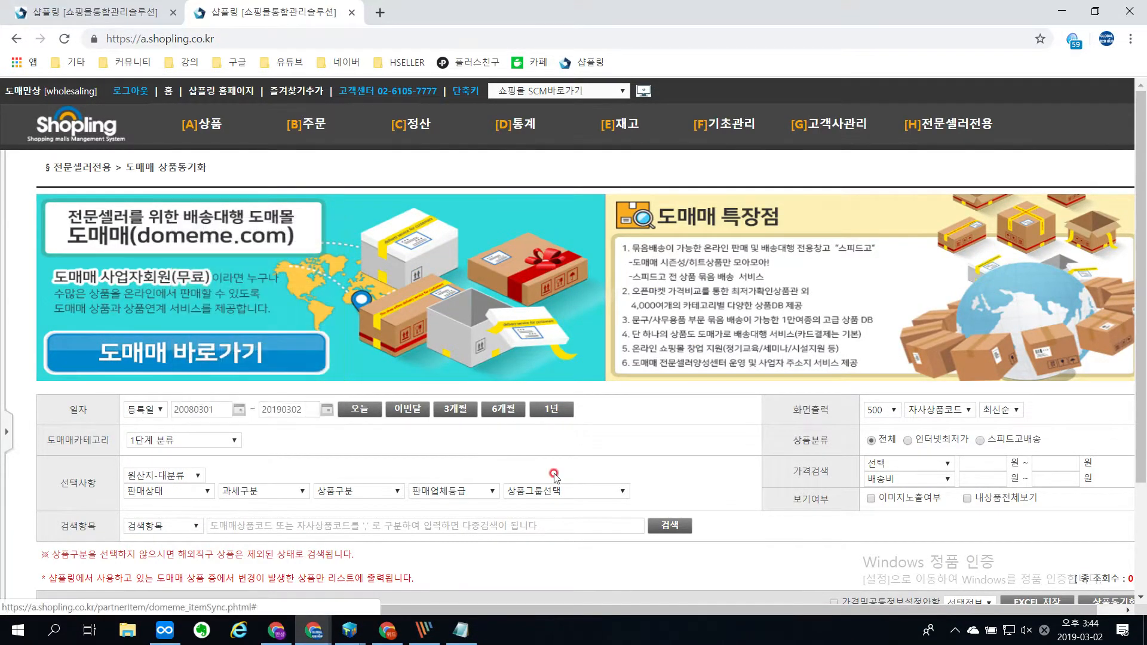
click(667, 523)
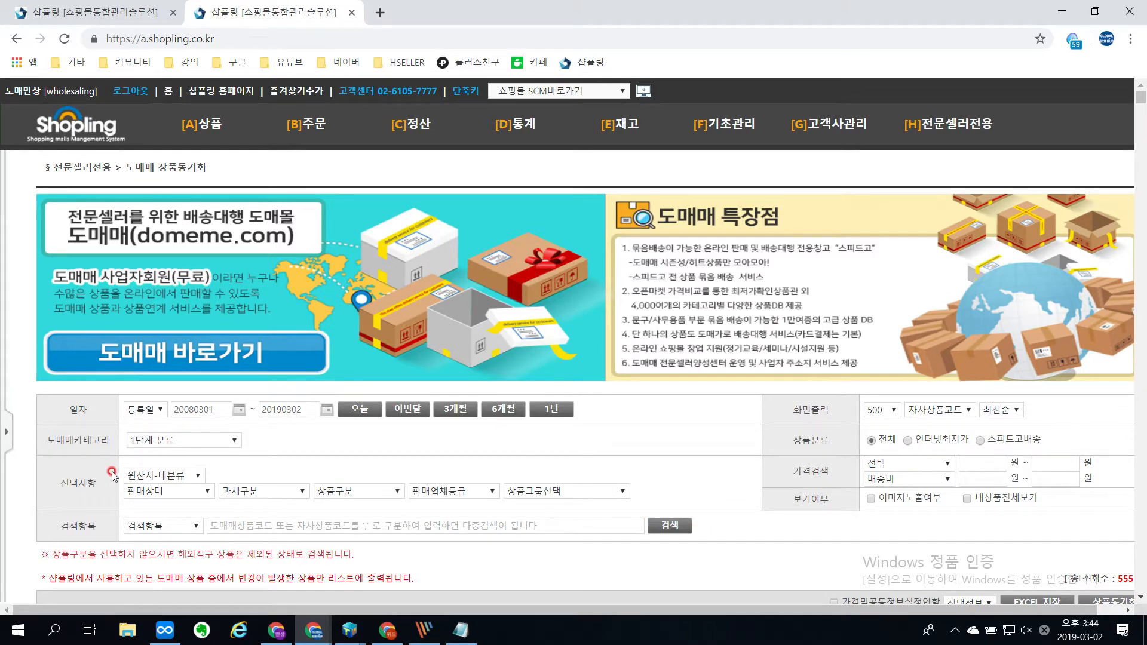
Step: Examine the codes, names and sales status of the listed products, as well as the total result count
scroll(112, 474, down, 4)
scroll(114, 474, down, 2)
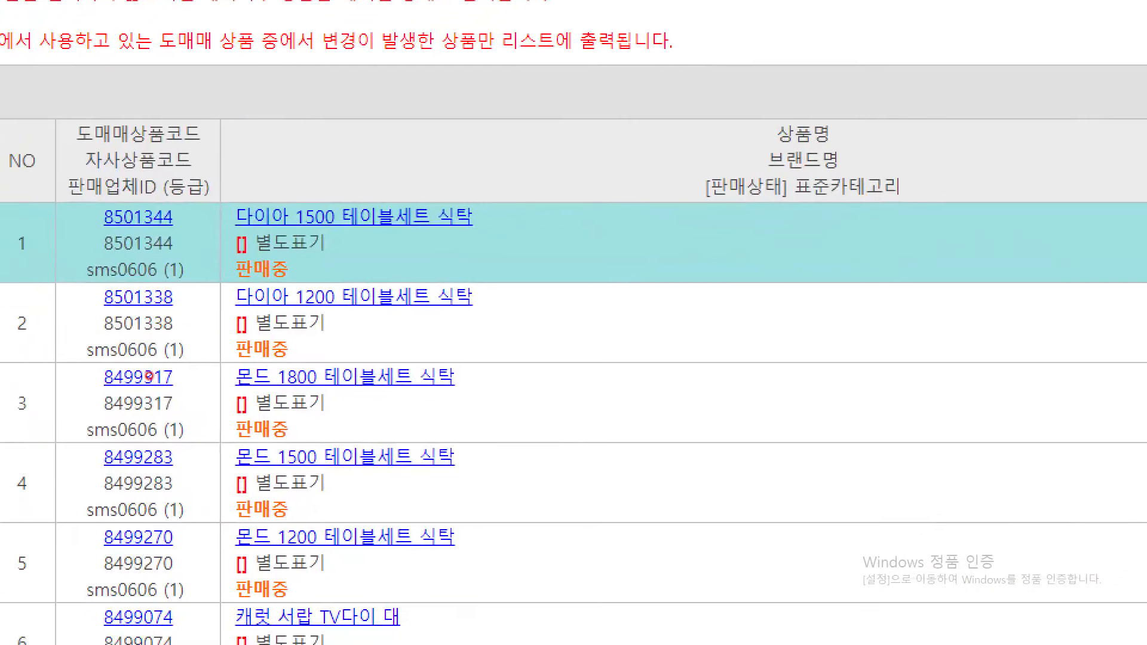
click(94, 448)
mouse_move(728, 139)
mouse_down()
mouse_move(834, 324)
mouse_move(738, 590)
mouse_up()
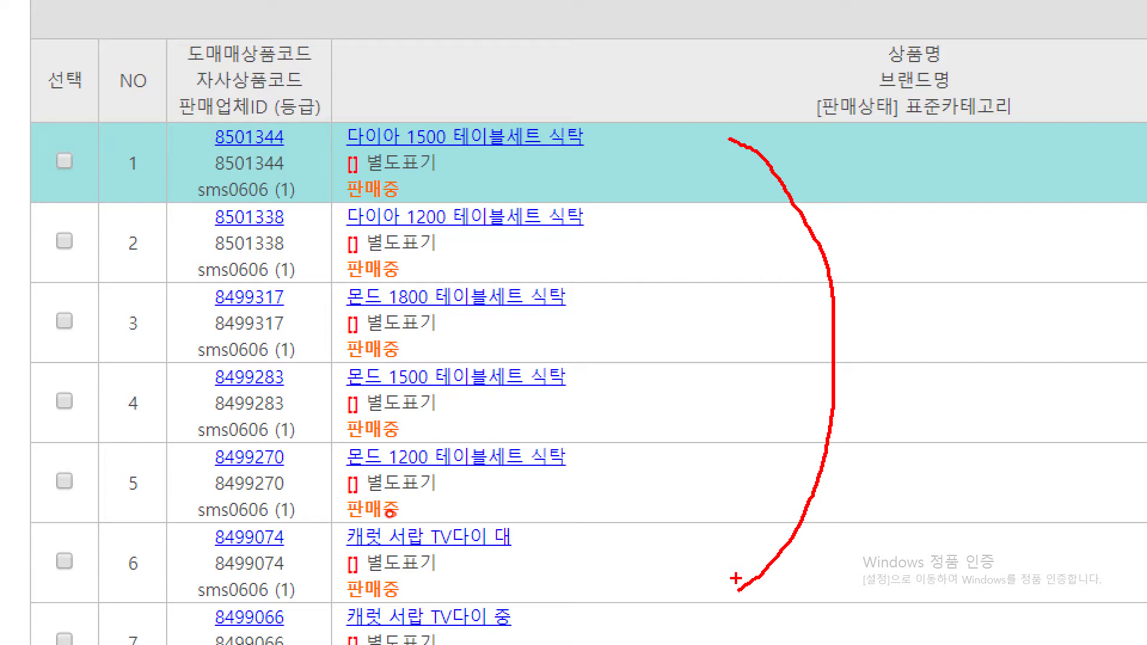
key(Escape)
scroll(524, 366, up, 4)
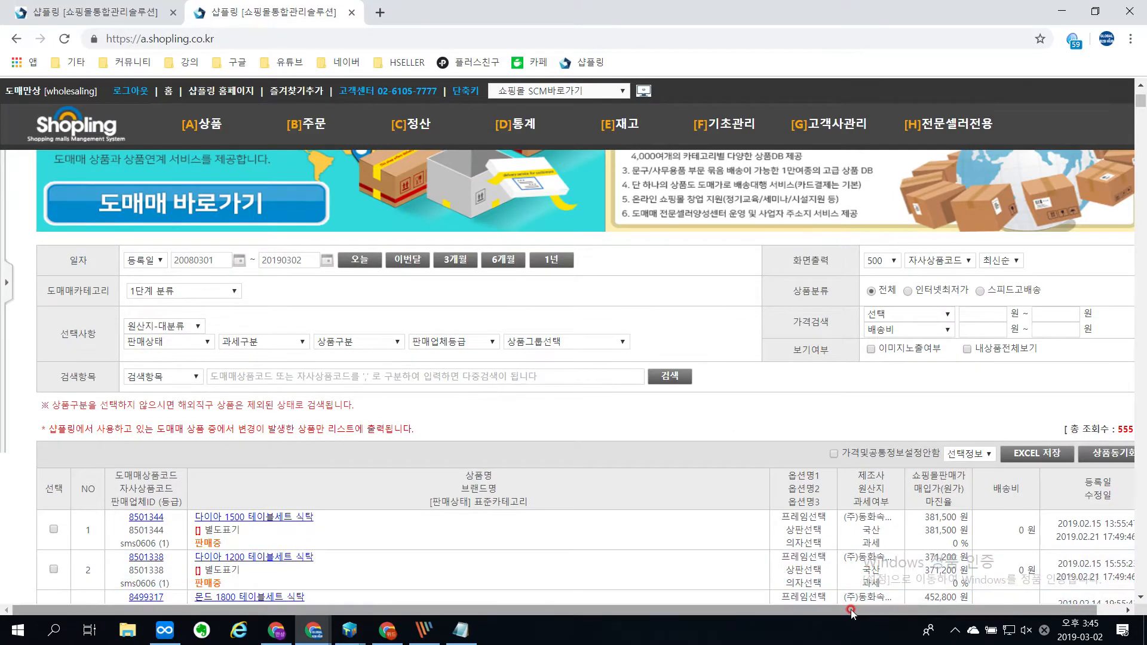
drag(850, 610, 903, 604)
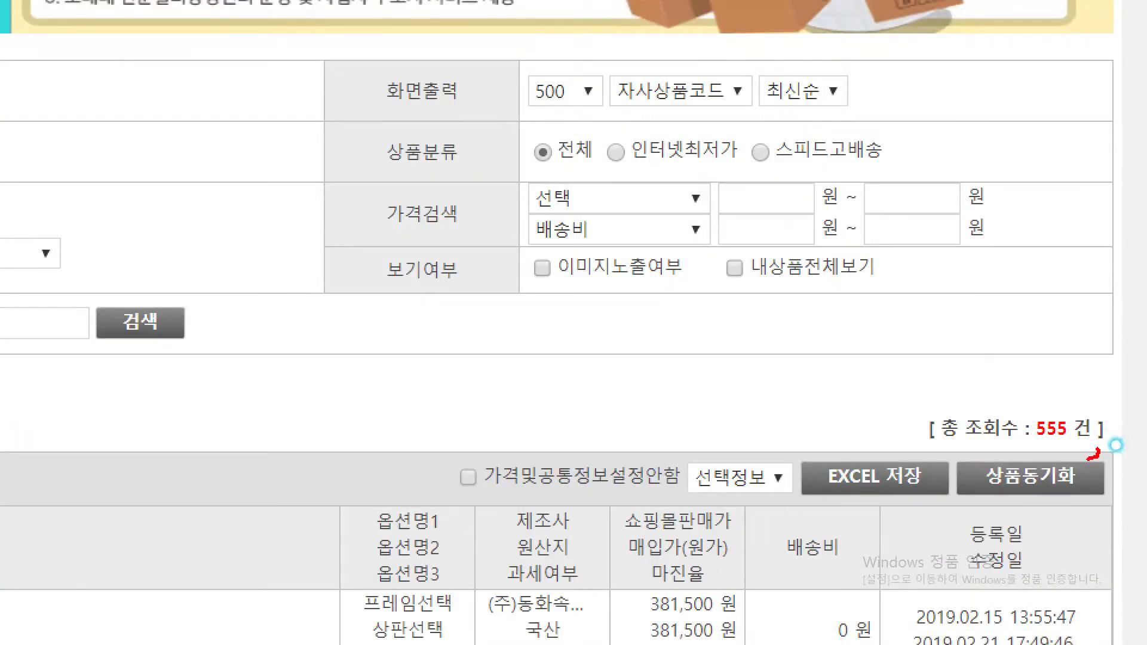
mouse_move(1116, 445)
mouse_down()
mouse_move(1014, 382)
mouse_move(1128, 418)
mouse_move(1129, 439)
mouse_up()
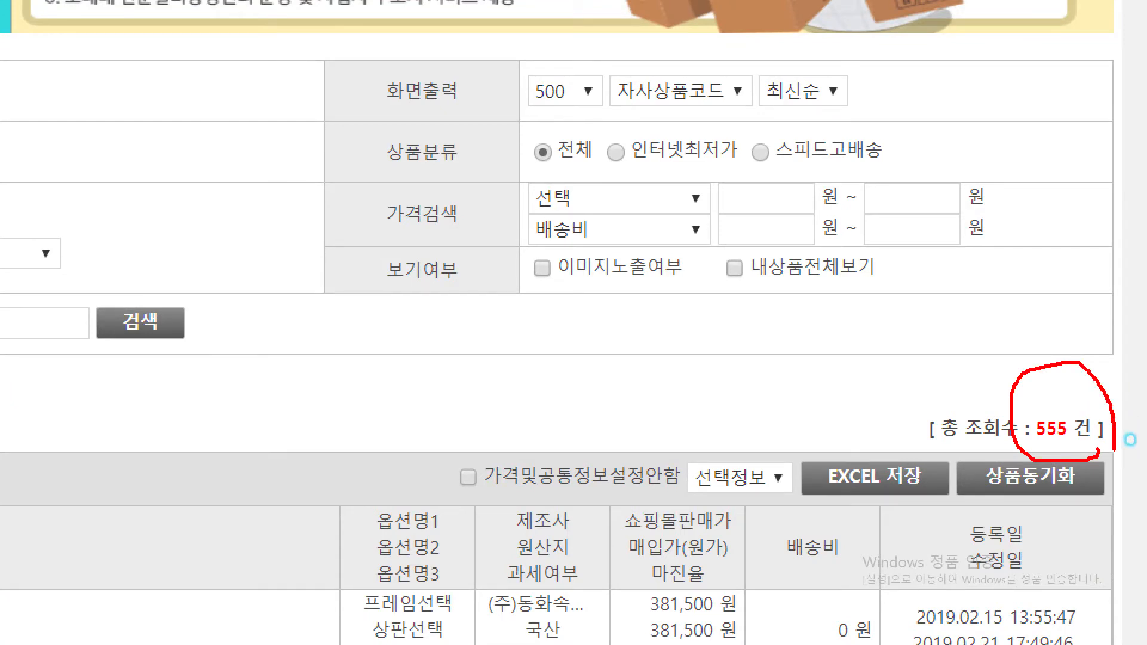
key(Escape)
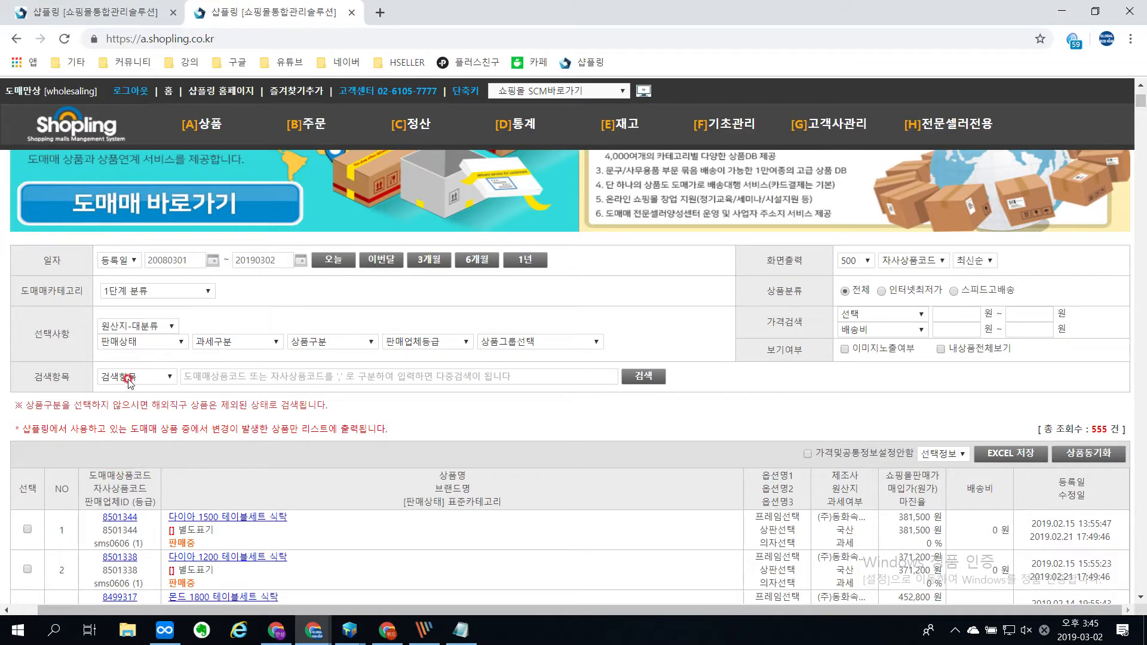
Step: Review the available options of the 판매상태 (sales status) filter without choosing one
click(159, 344)
key(ctrl+1)
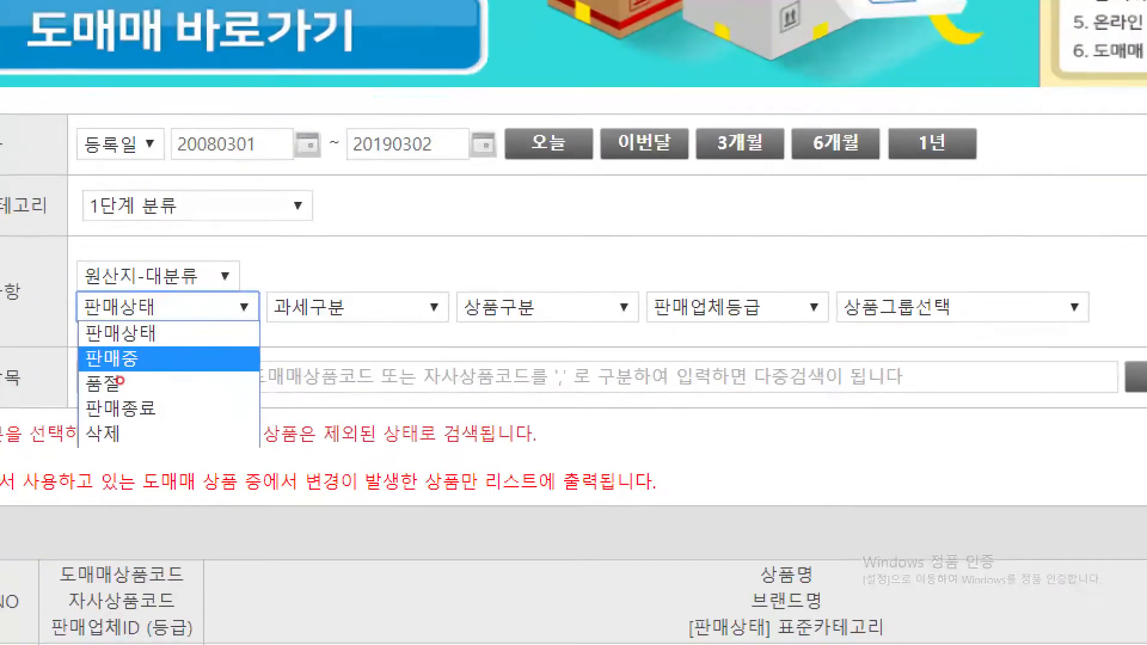
mouse_move(173, 304)
mouse_down()
mouse_move(186, 325)
mouse_move(198, 307)
mouse_move(184, 418)
mouse_move(214, 377)
mouse_up()
key(Escape)
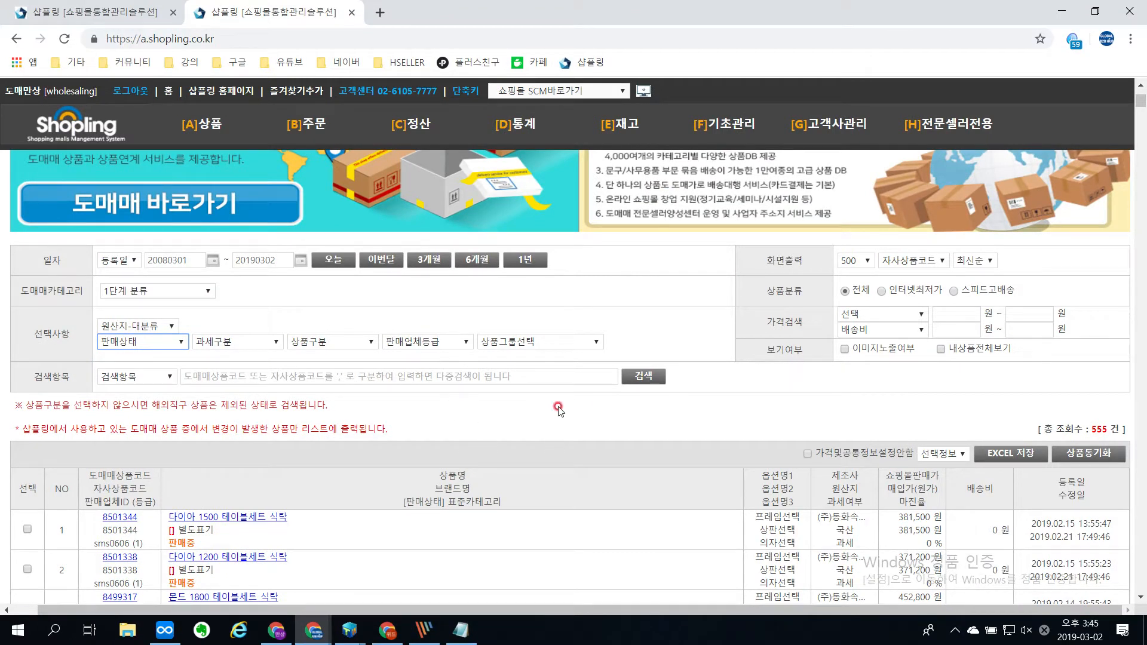
Step: Set the 화면출력 count to 2000 products per page and rerun the search
click(855, 261)
click(854, 300)
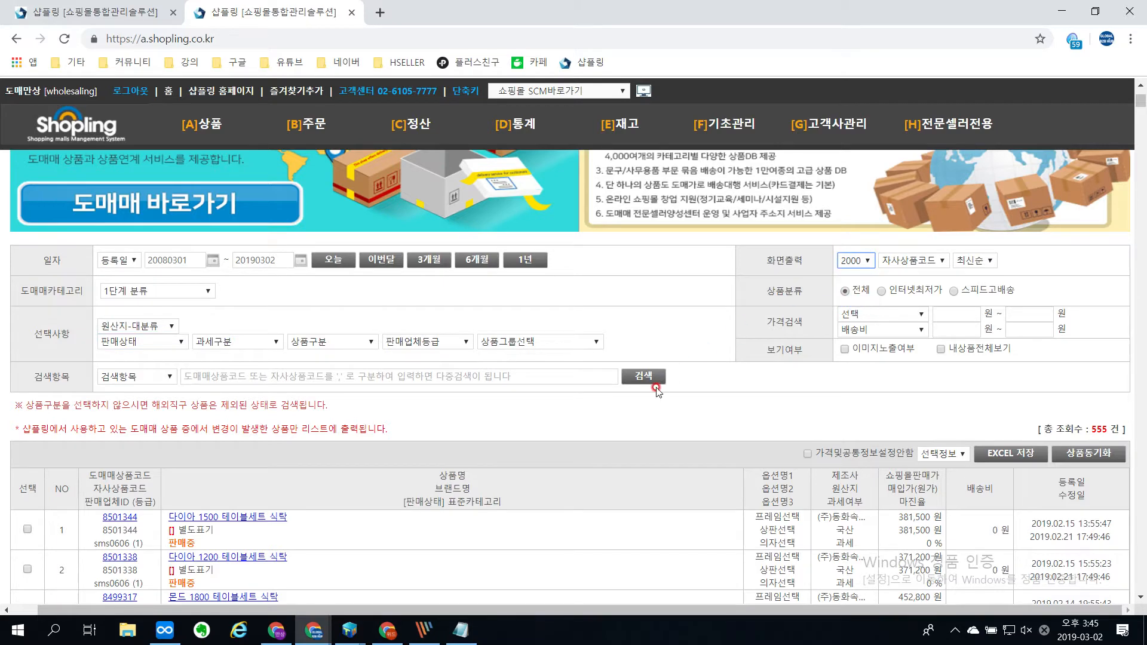
click(652, 376)
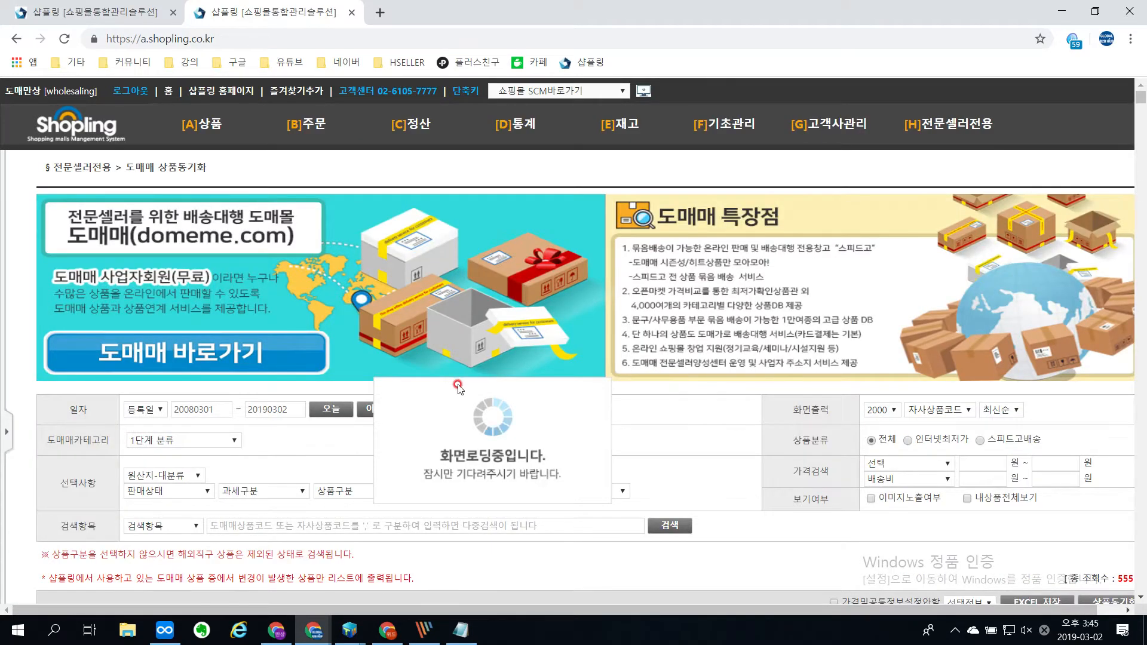
Step: Enable 이미지노출여부 to show product images and search again to refresh the product list
scroll(873, 208, down, 5)
click(871, 200)
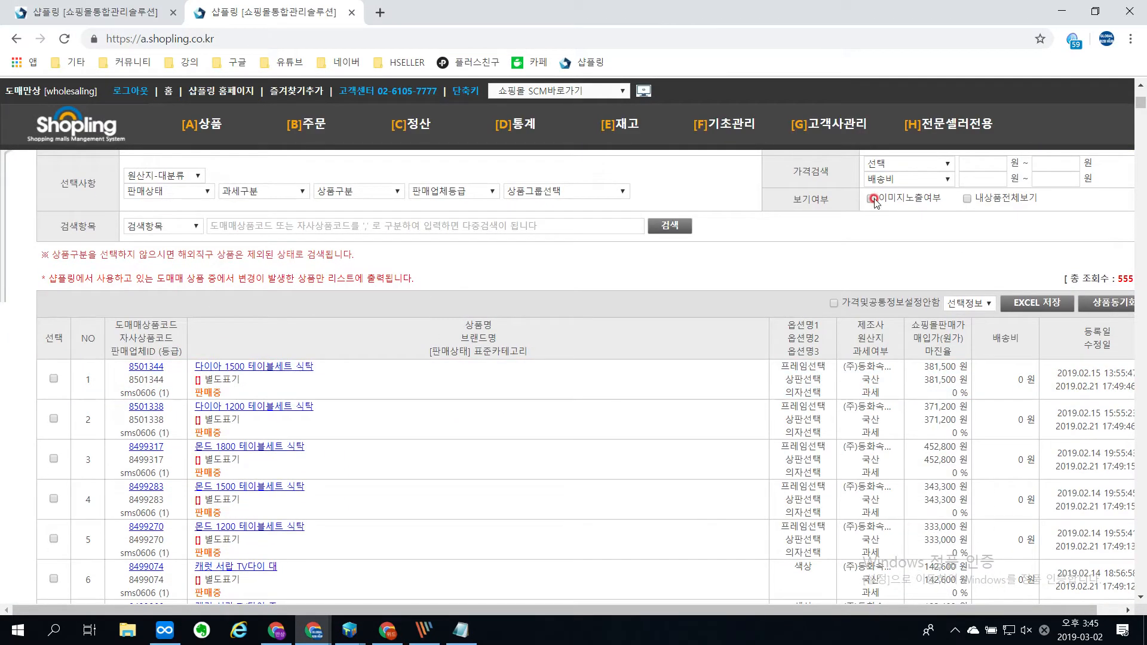
click(681, 225)
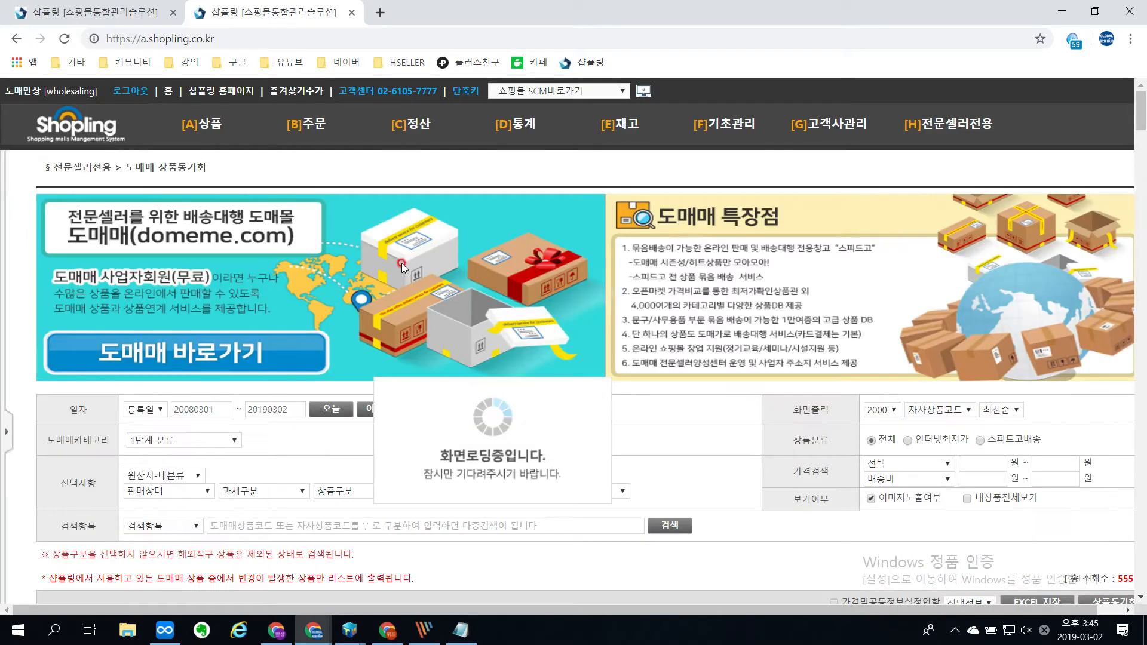
scroll(263, 416, down, 5)
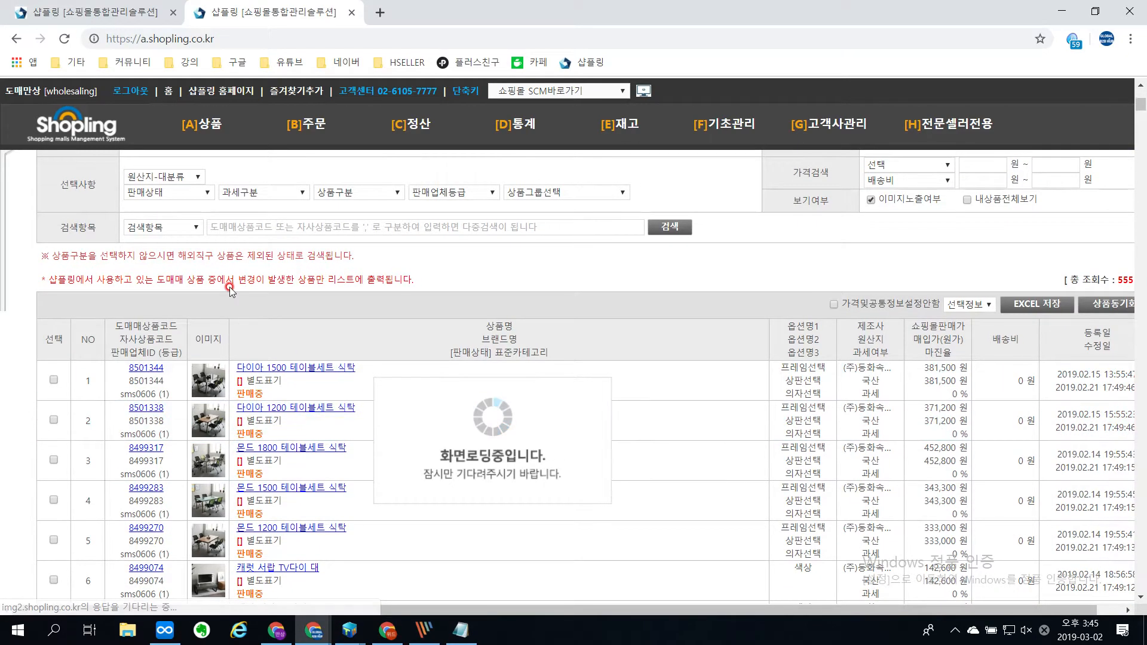
Step: Filter the changed products by the sales status 품절 (sold out) and run the search
scroll(197, 334, up, 1)
click(170, 265)
click(166, 305)
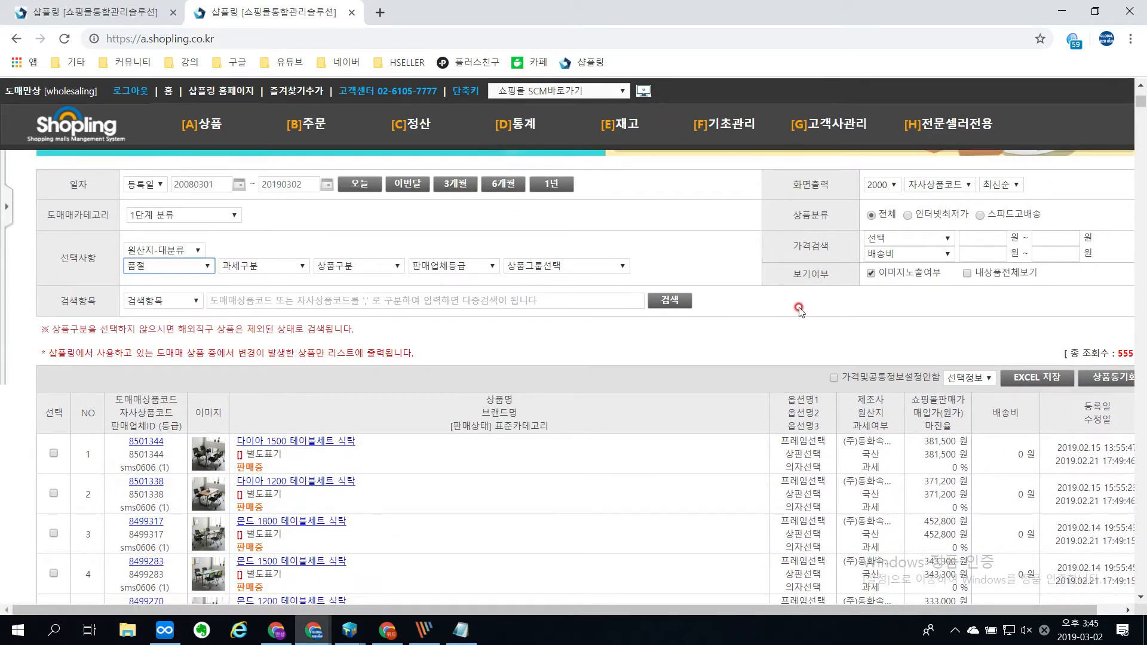
click(686, 300)
scroll(687, 302, down, 2)
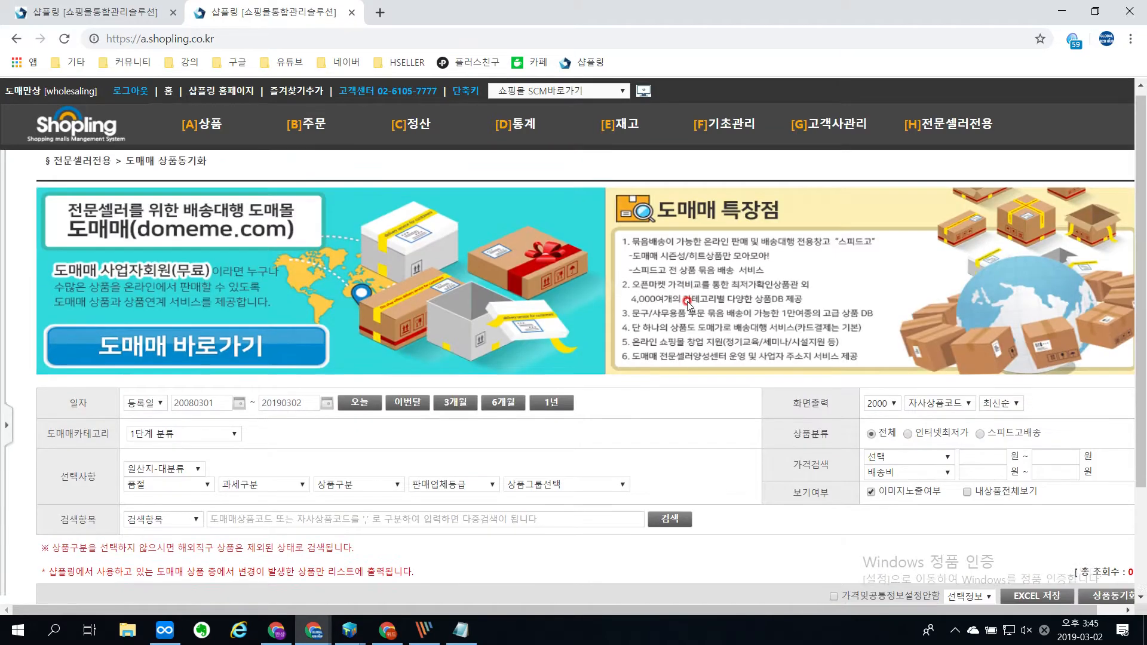
Step: Switch the sales status filter to 판매종료 (sales ended), search again and examine the listed products and their prices
click(168, 348)
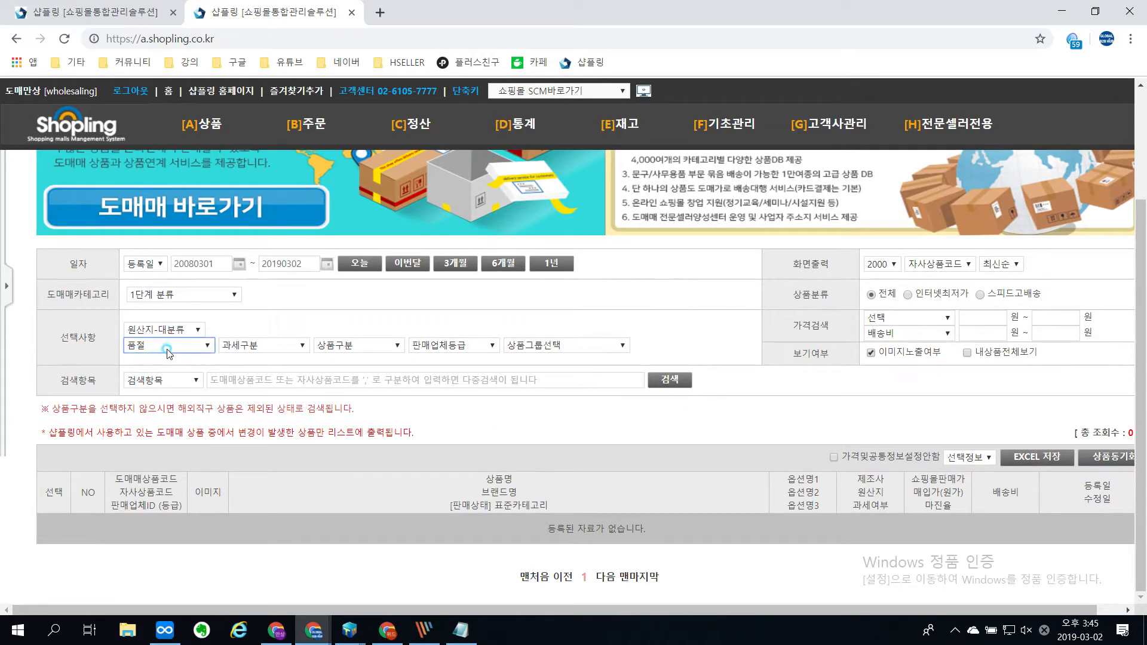
click(167, 391)
click(179, 347)
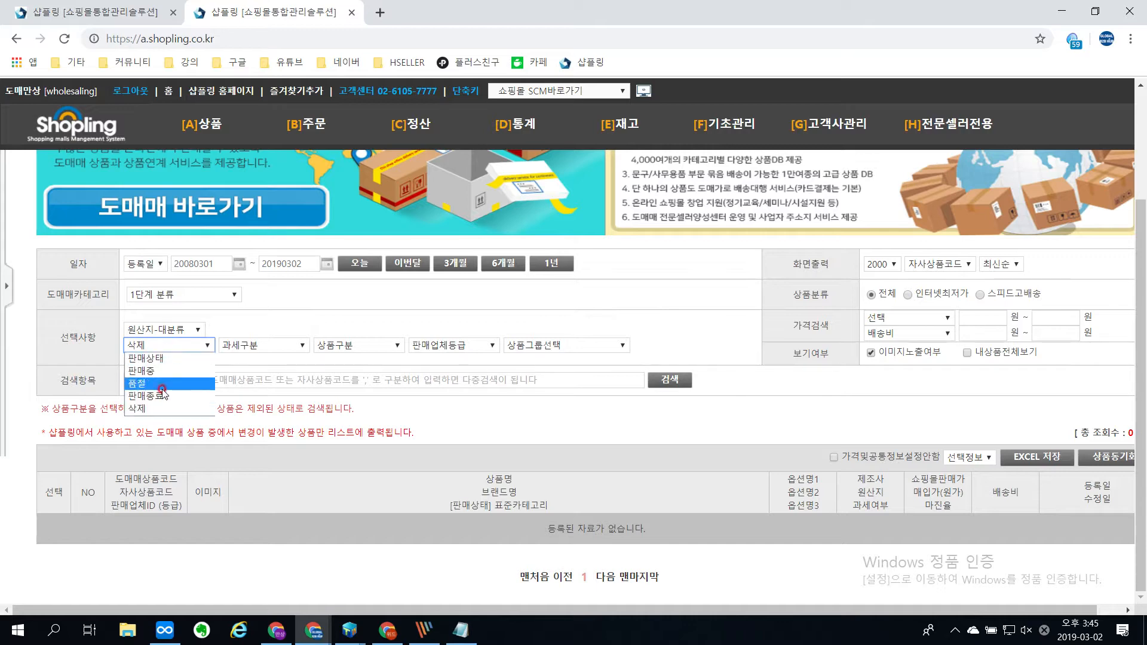
click(160, 396)
click(665, 383)
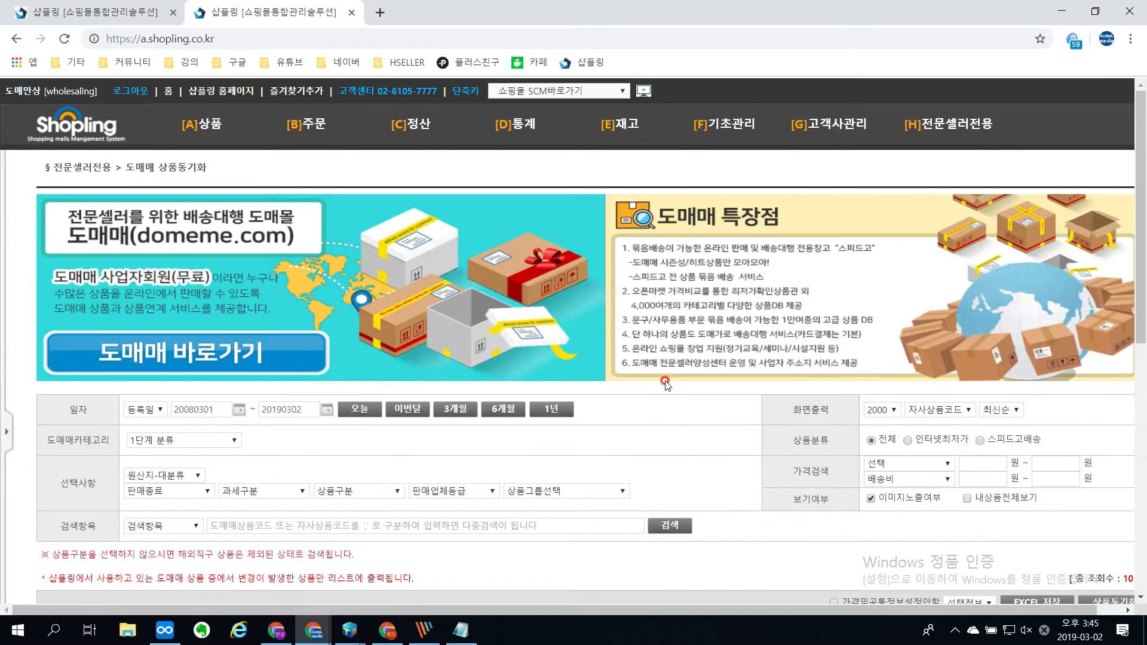
scroll(665, 378, down, 5)
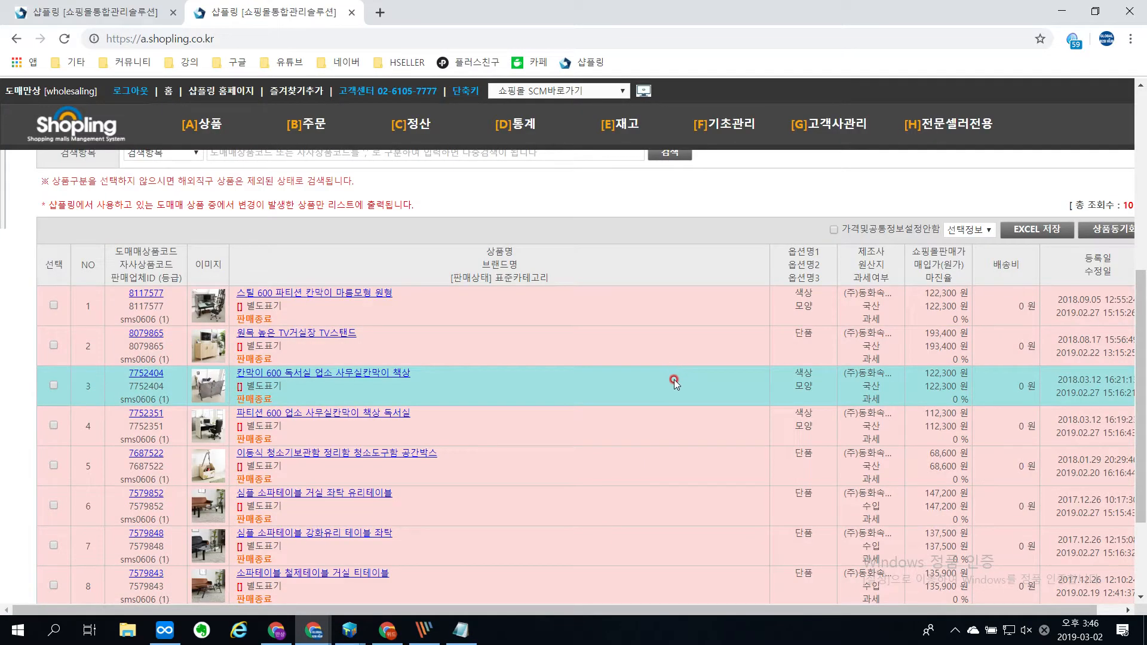
drag(861, 608, 567, 612)
scroll(371, 460, up, 3)
scroll(369, 465, down, 3)
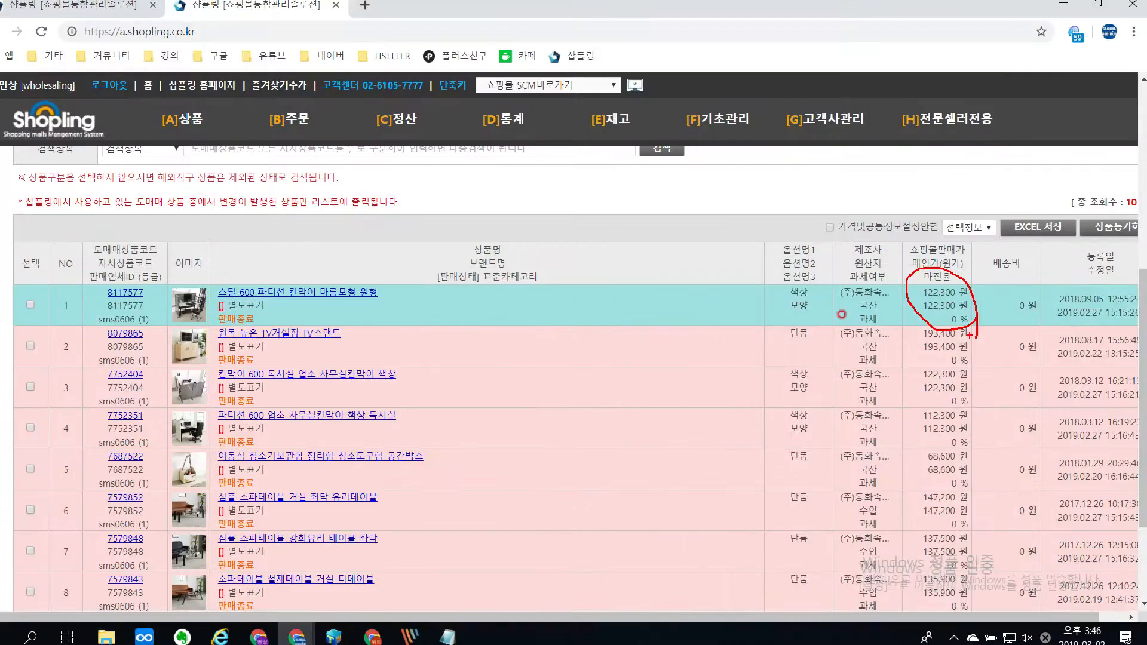
scroll(162, 289, up, 3)
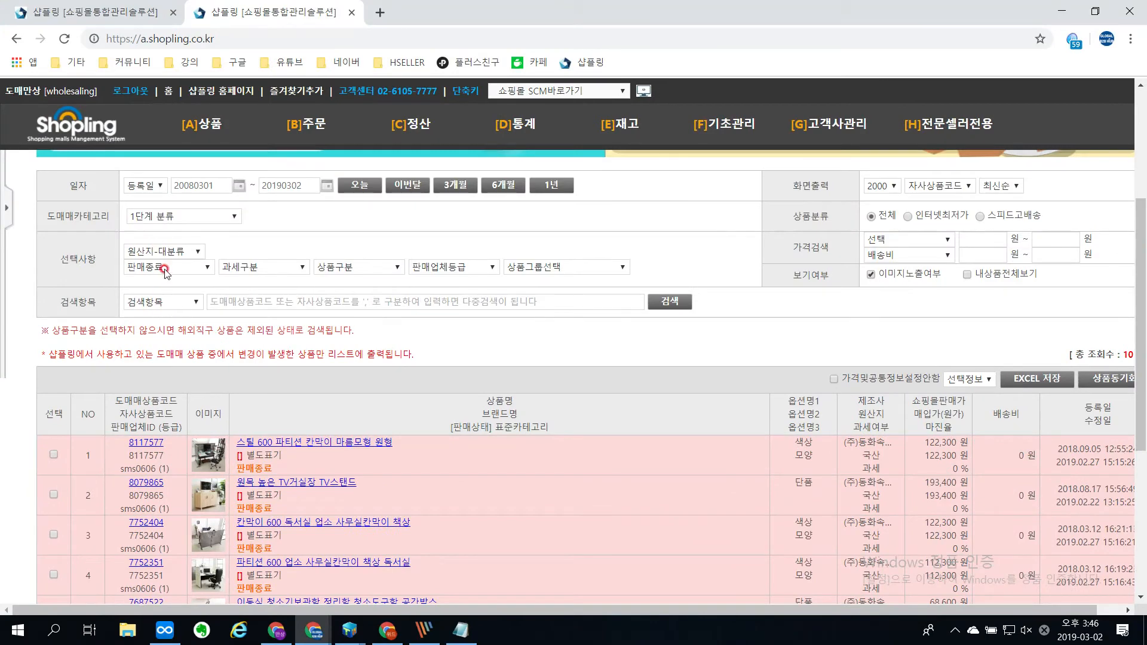
Step: Search for changed products whose sales status is 삭제 (deleted)
click(166, 267)
click(197, 328)
click(673, 301)
scroll(683, 306, down, 3)
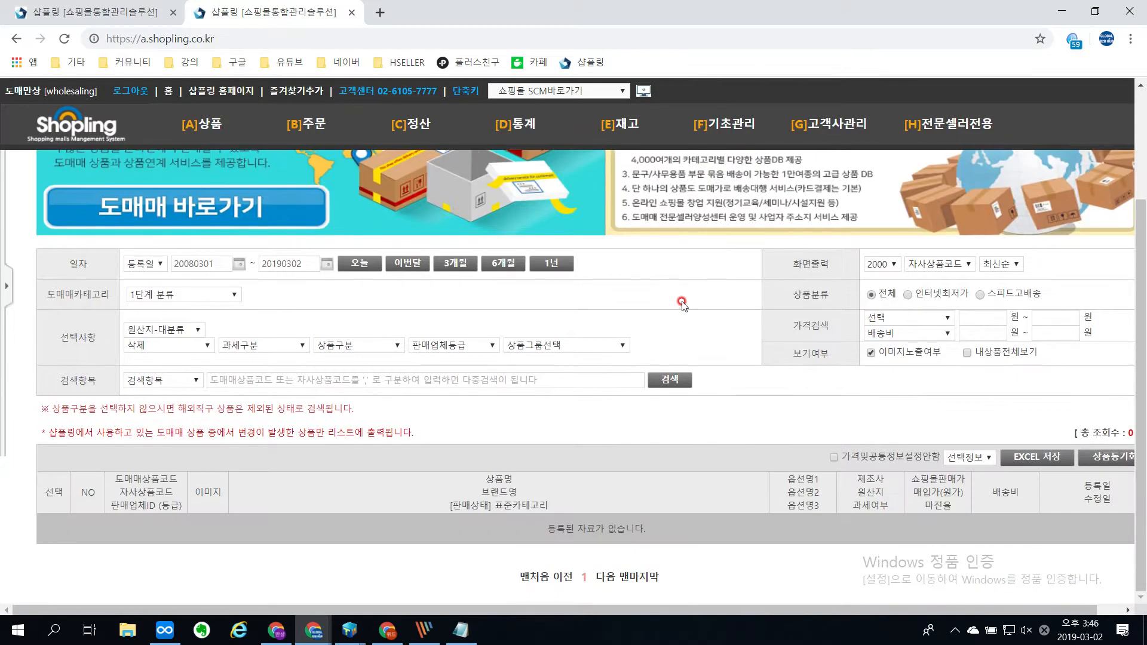
Step: Reset the sales status filter to 판매상태, set the product group to 국내_도매매_동화속나무 and search
click(170, 346)
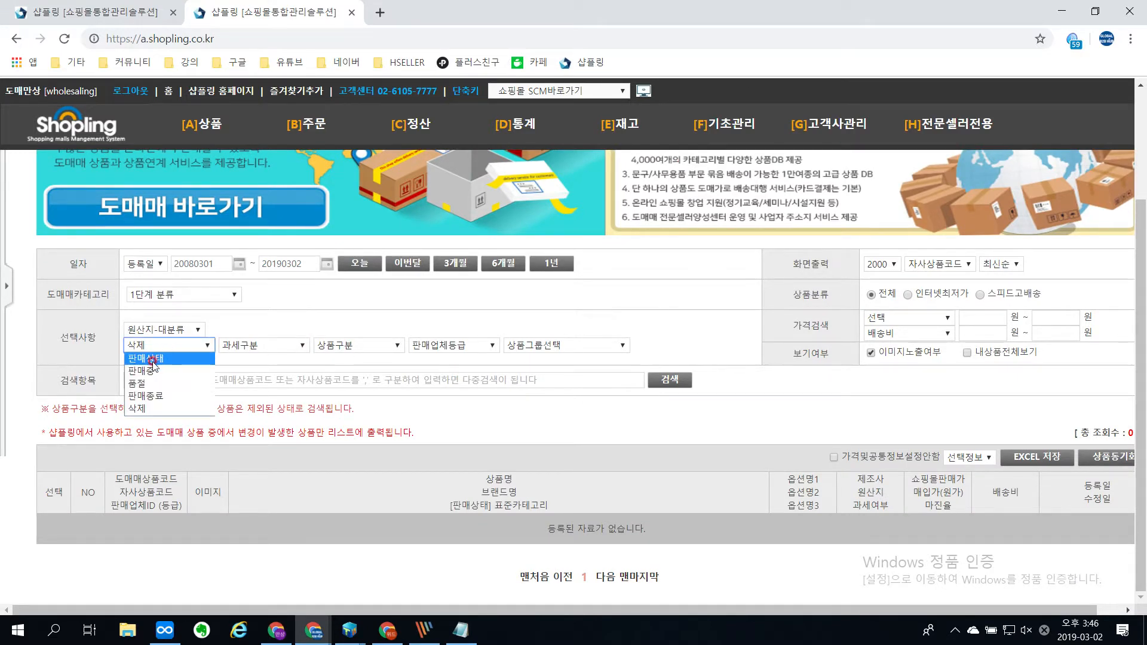
click(156, 361)
click(406, 412)
click(541, 381)
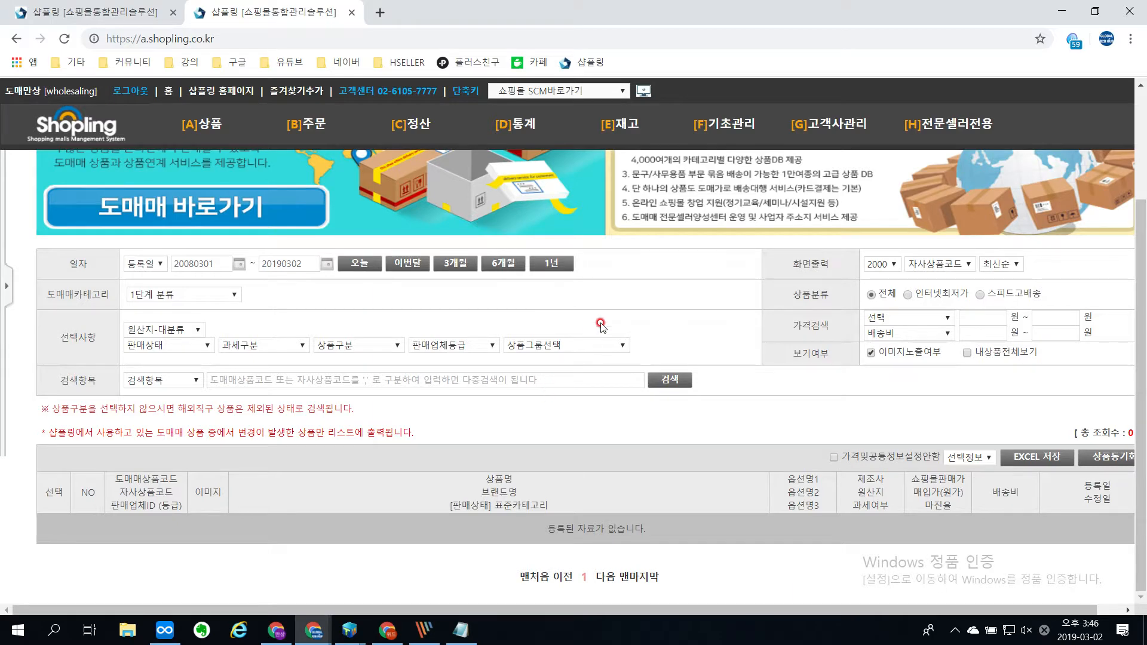
click(577, 346)
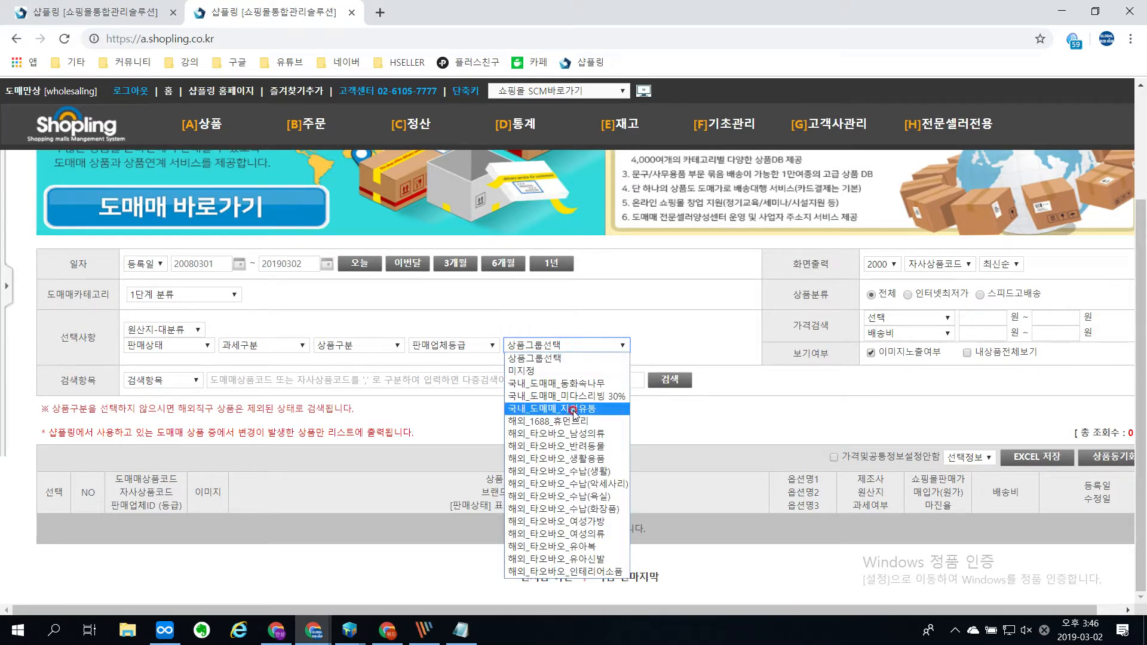
click(573, 383)
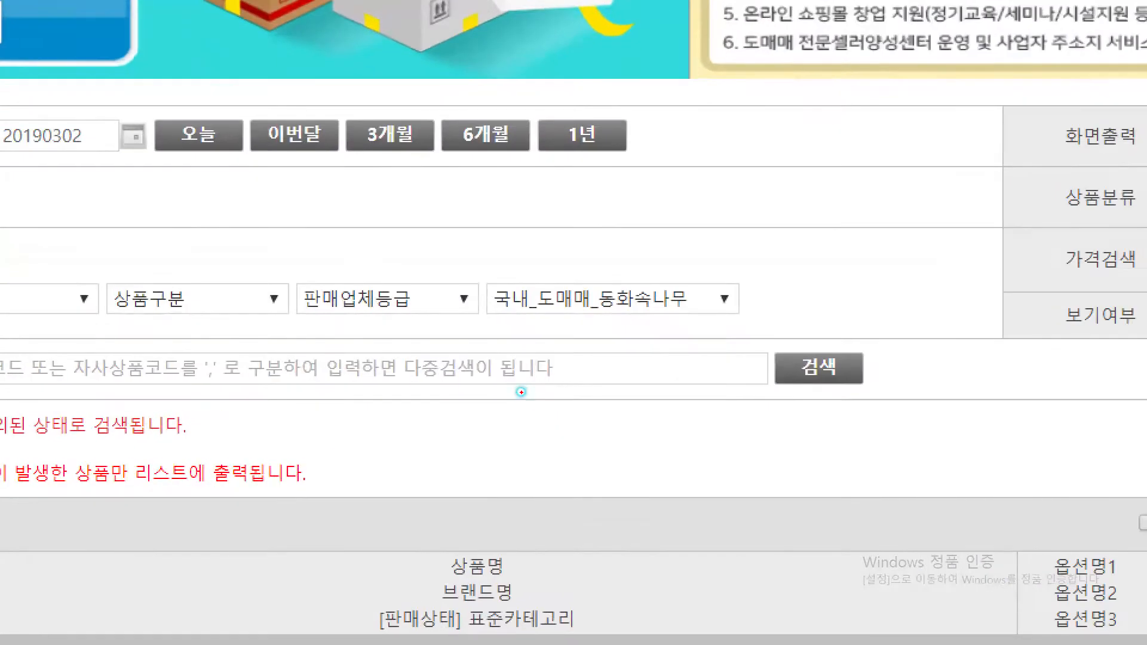
drag(602, 319, 687, 324)
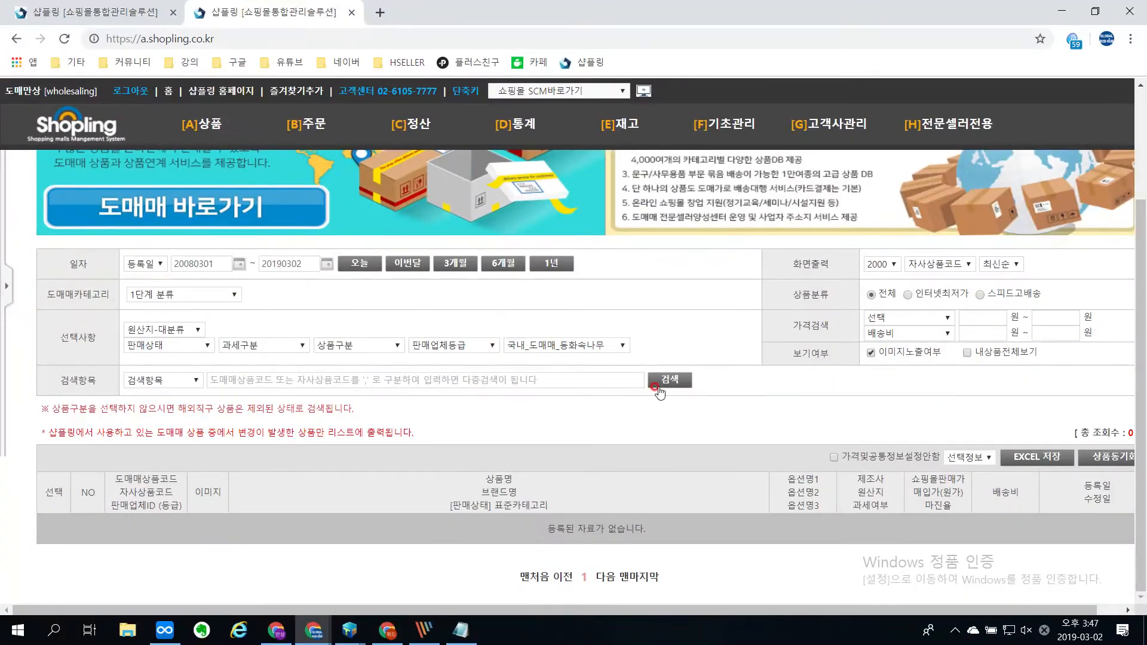
click(764, 392)
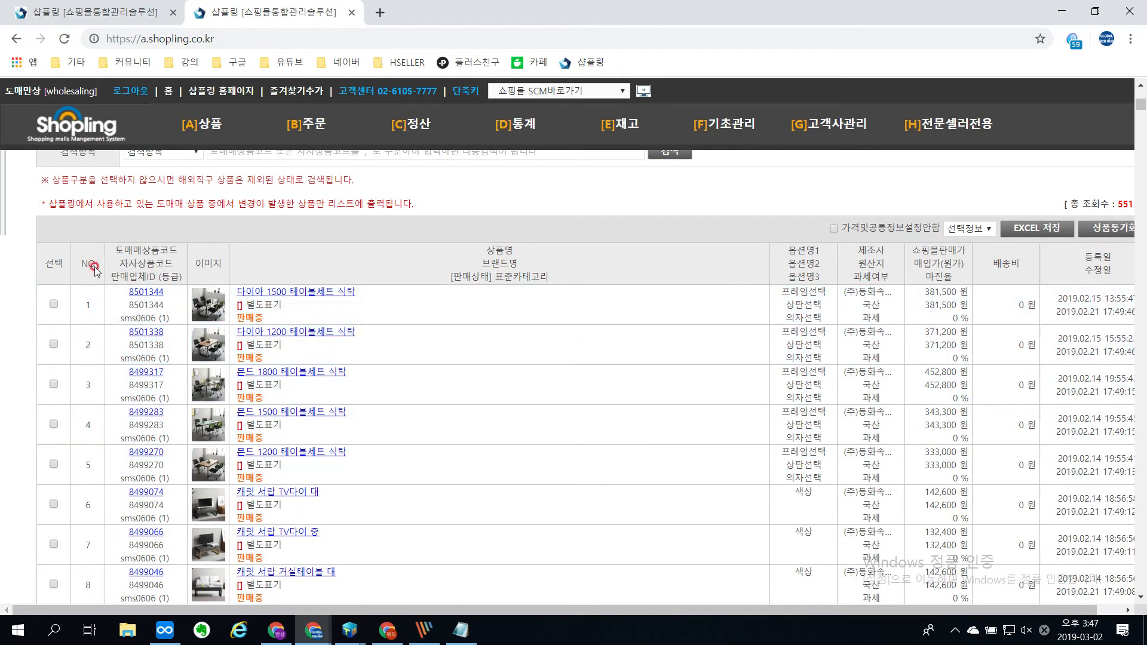
Step: Select all listed products and open the 상품동기화 (product synchronization) settings for them
click(50, 264)
click(1106, 226)
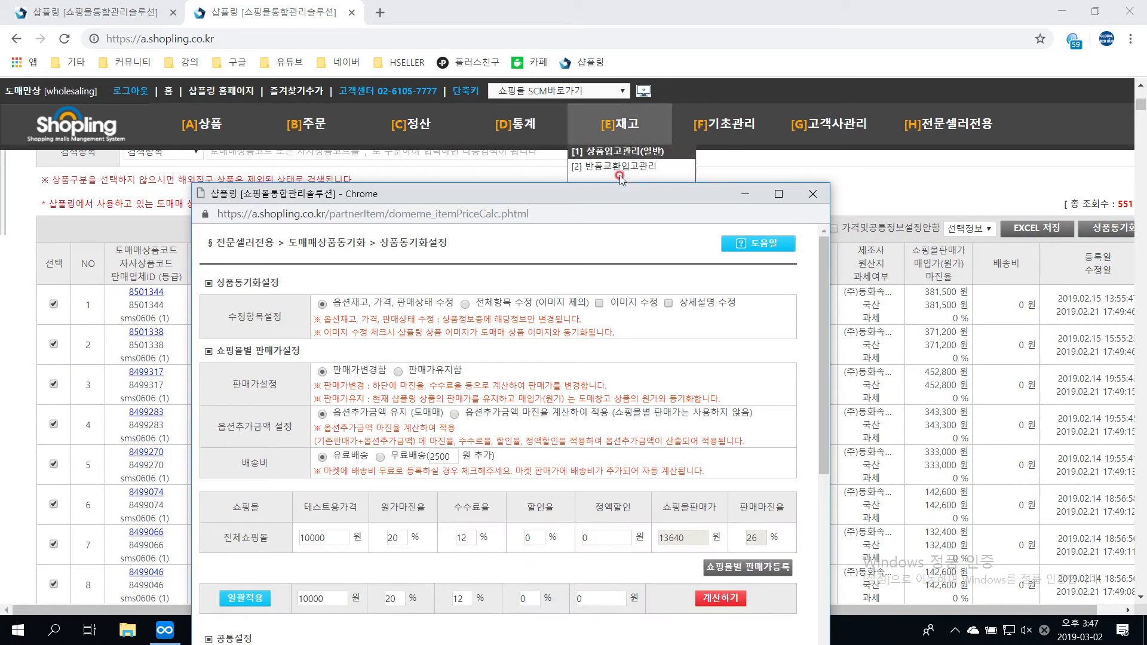
drag(602, 197, 629, 115)
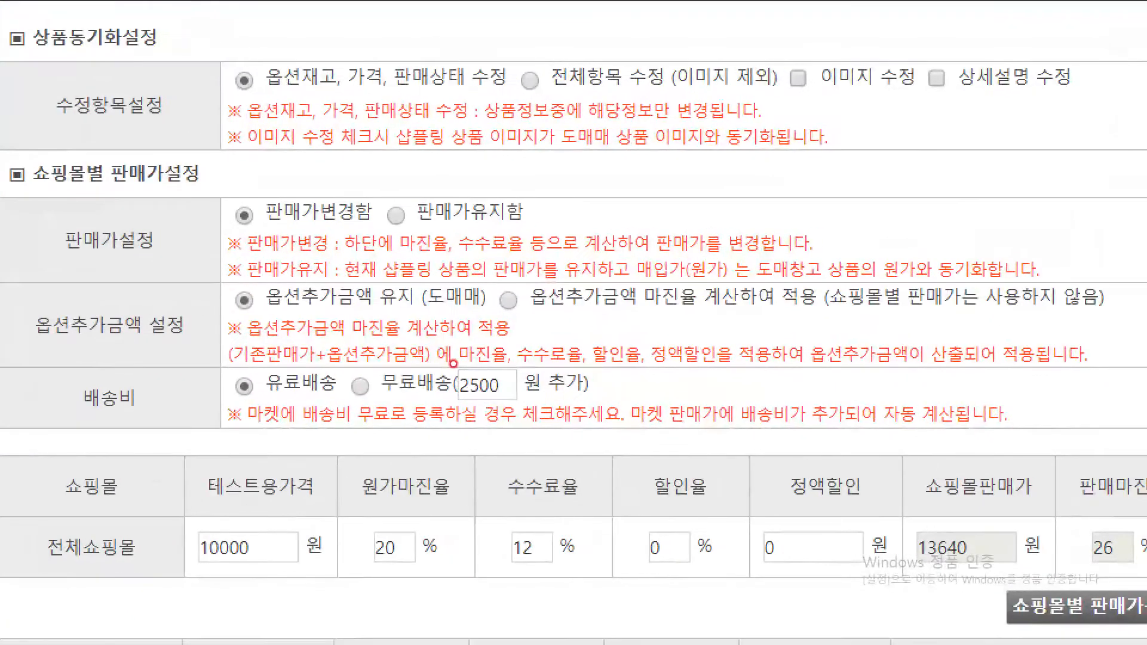
Step: Examine the options for items to update, selling price, option surcharges and shipping fee, plus the cost margin and commission rates
drag(553, 31, 471, 150)
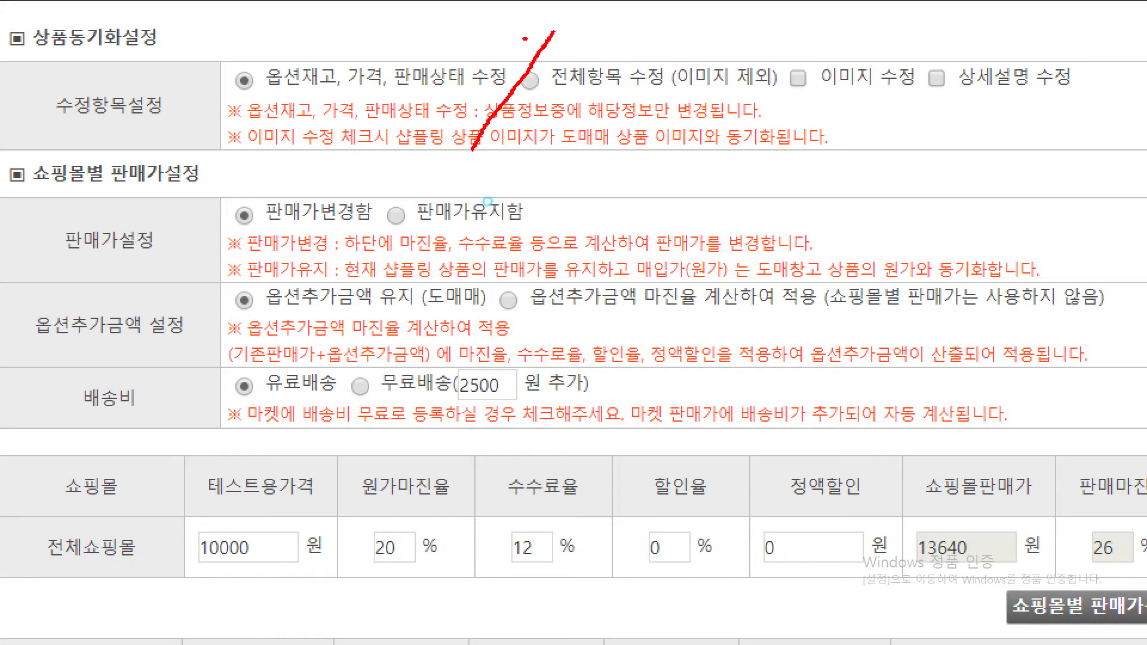
mouse_move(527, 39)
mouse_down()
mouse_move(488, 38)
mouse_move(498, 50)
mouse_move(615, 40)
mouse_move(607, 48)
mouse_up()
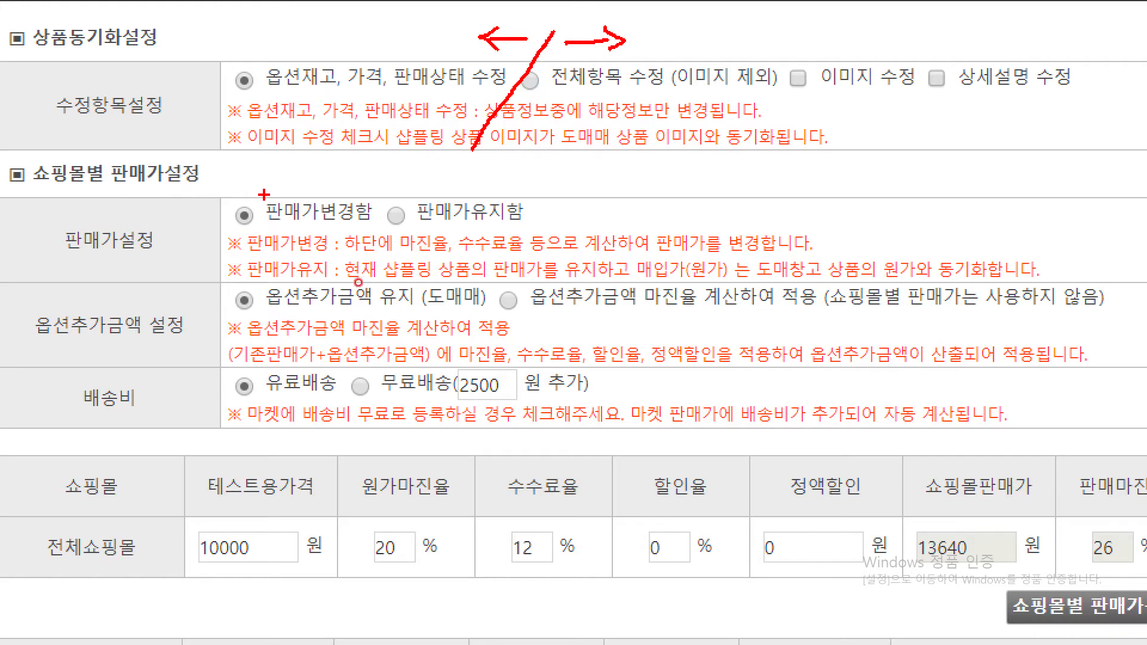
drag(234, 233, 376, 230)
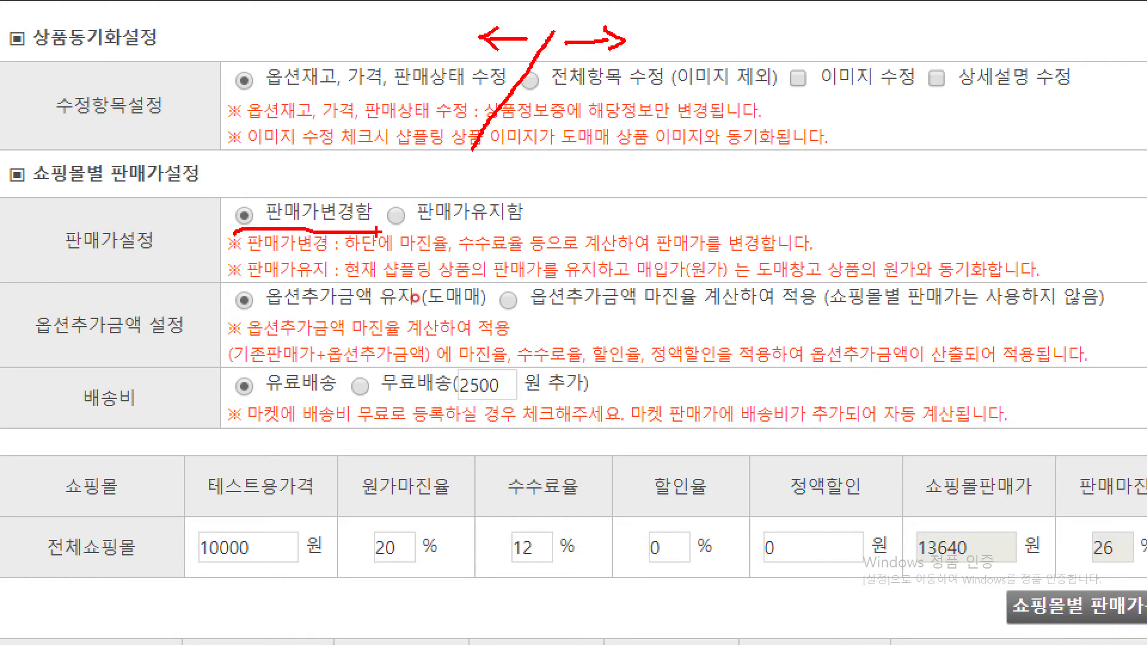
drag(389, 232, 524, 230)
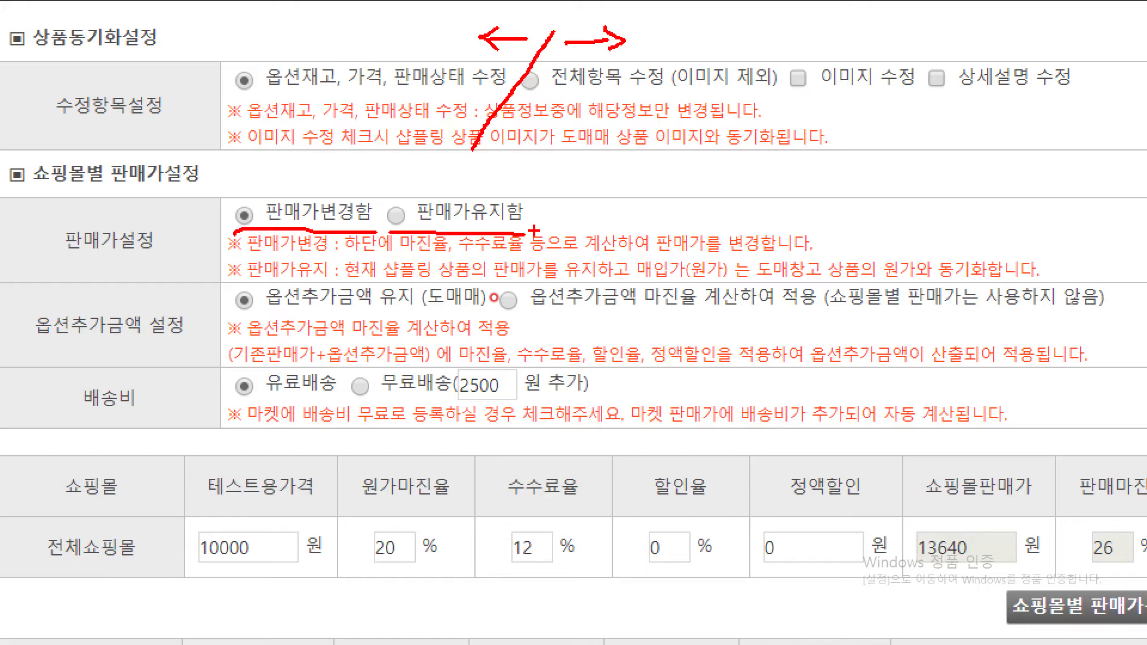
mouse_move(505, 282)
mouse_down()
mouse_move(525, 301)
mouse_move(544, 261)
mouse_up()
drag(515, 324, 857, 321)
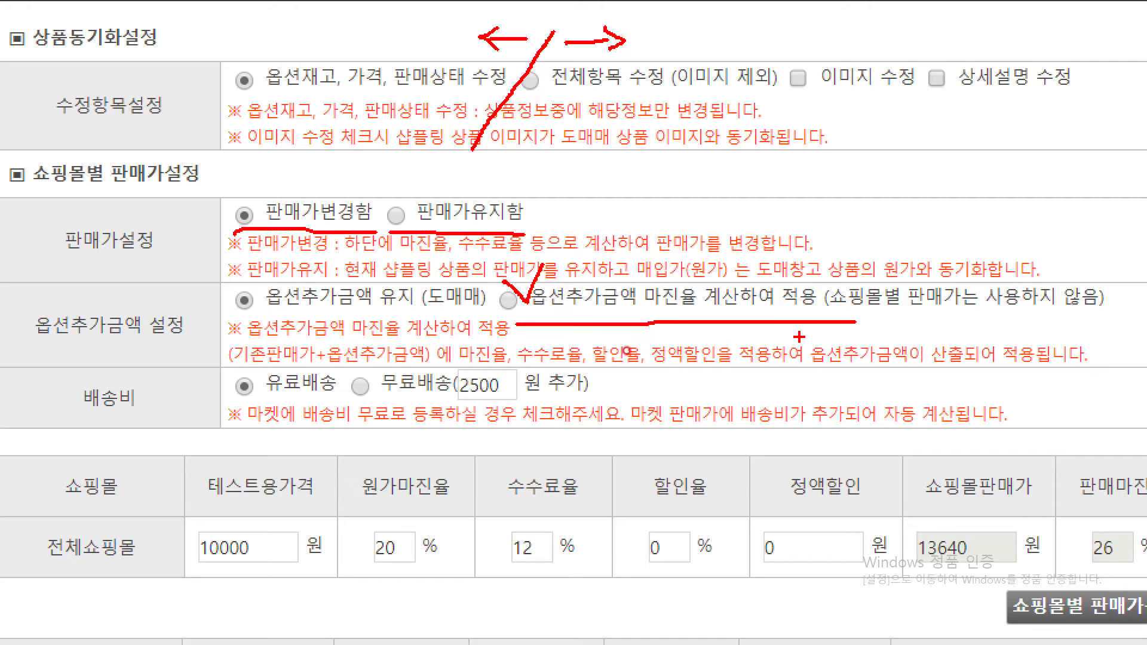
mouse_move(239, 402)
mouse_down()
mouse_move(433, 412)
mouse_move(207, 420)
mouse_up()
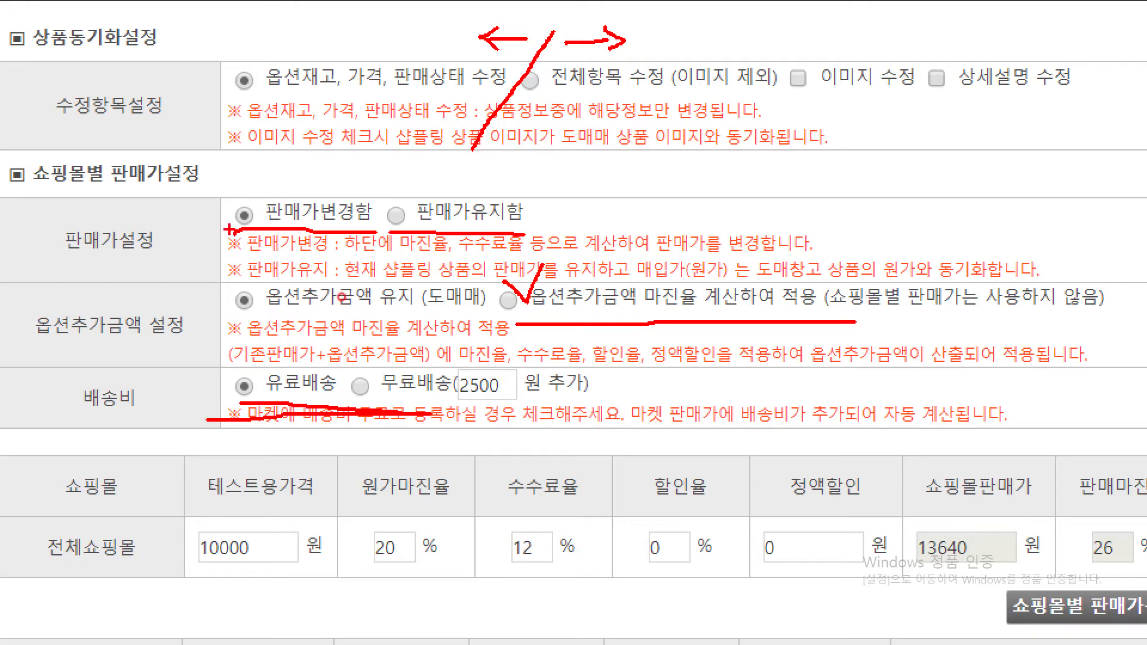
mouse_move(233, 232)
mouse_down()
mouse_move(251, 180)
mouse_move(390, 180)
mouse_move(388, 230)
mouse_up()
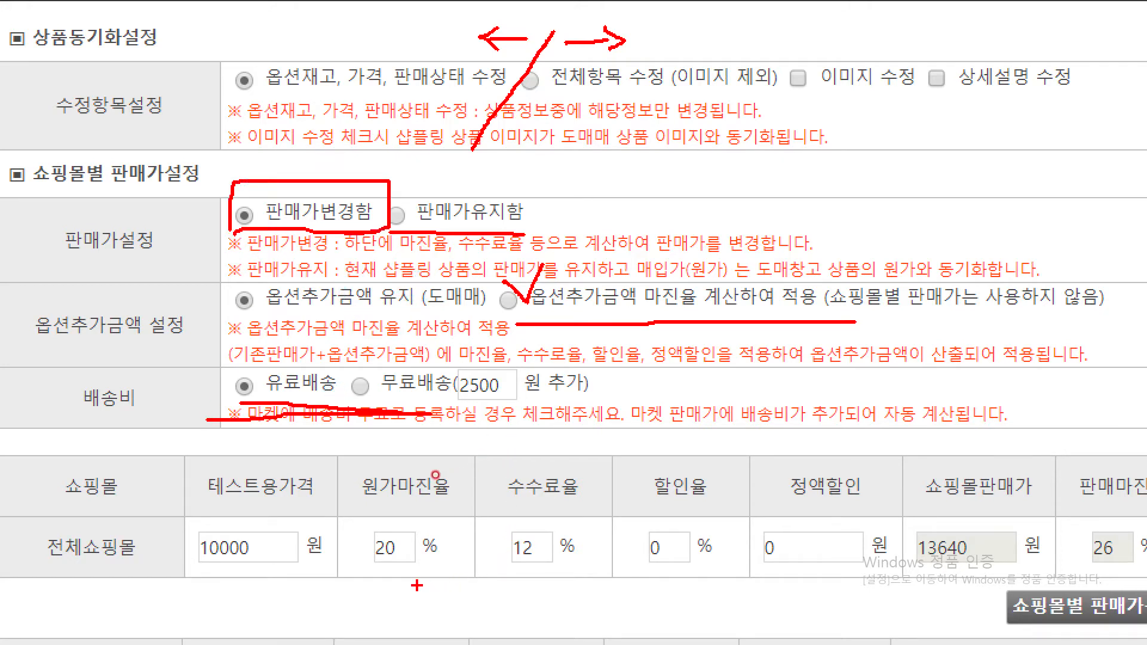
mouse_move(584, 587)
mouse_down()
mouse_move(349, 531)
mouse_move(615, 469)
mouse_move(599, 609)
mouse_up()
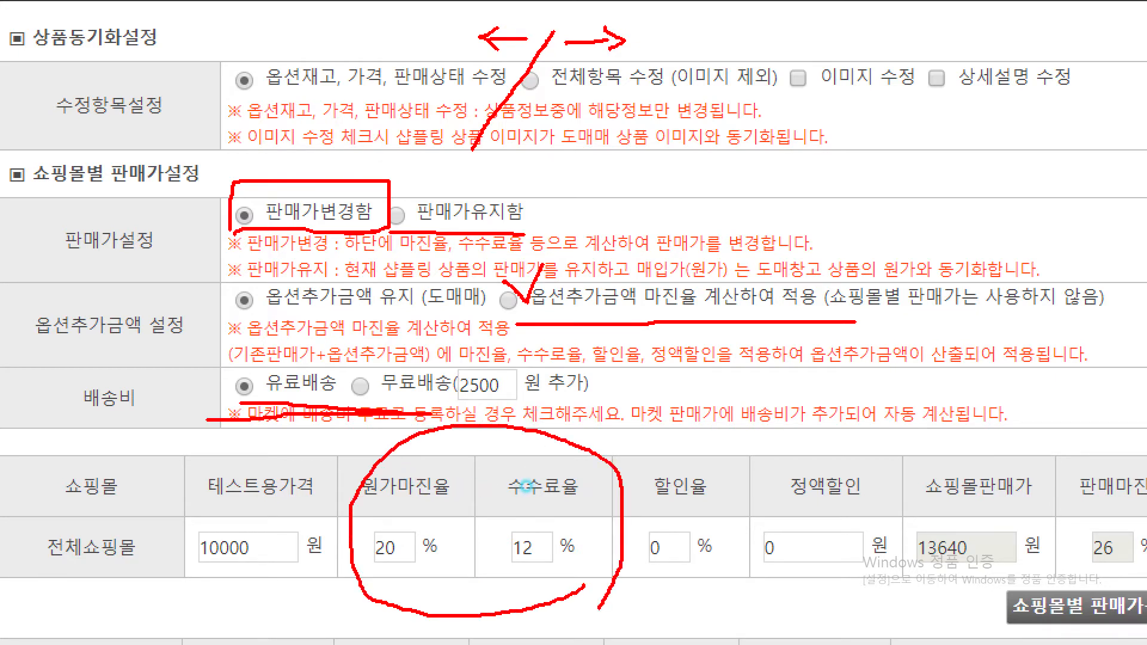
key(Escape)
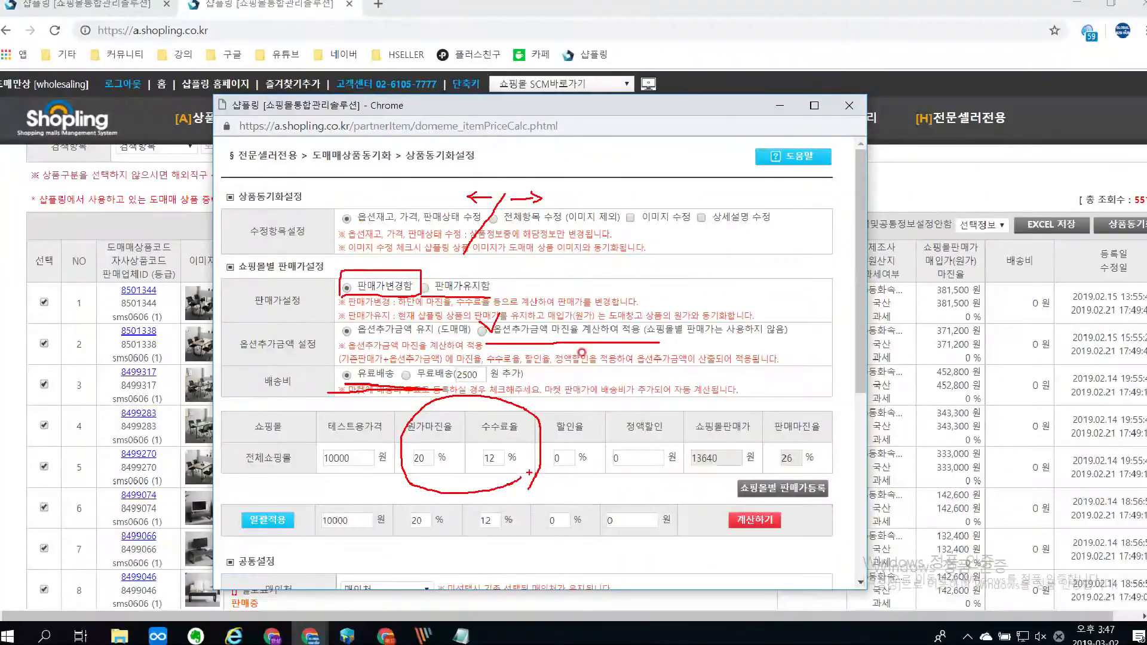
Step: Show the selling price settings per shopping mall and apply a 15% commission rate to all malls at once
click(763, 489)
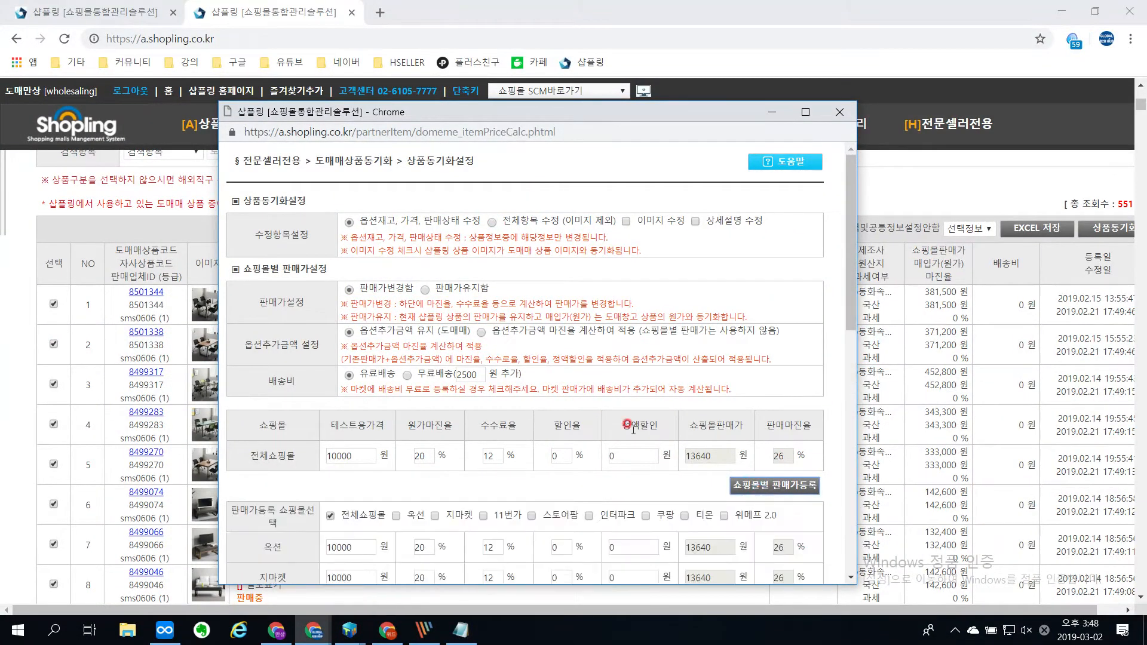
scroll(632, 429, down, 3)
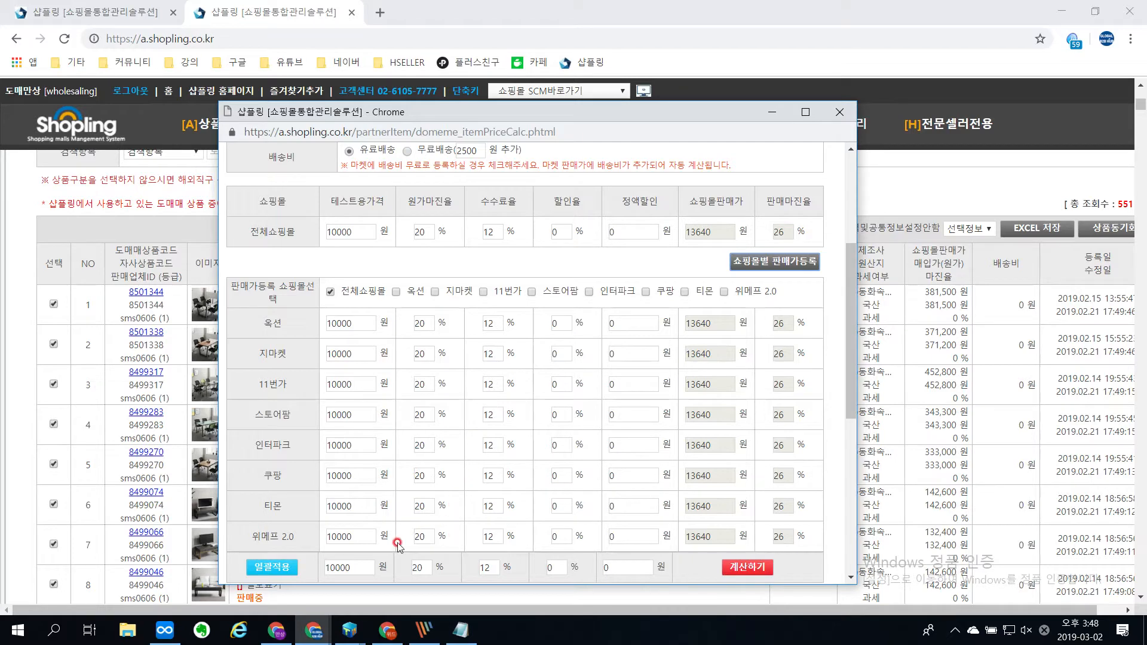
double_click(487, 565)
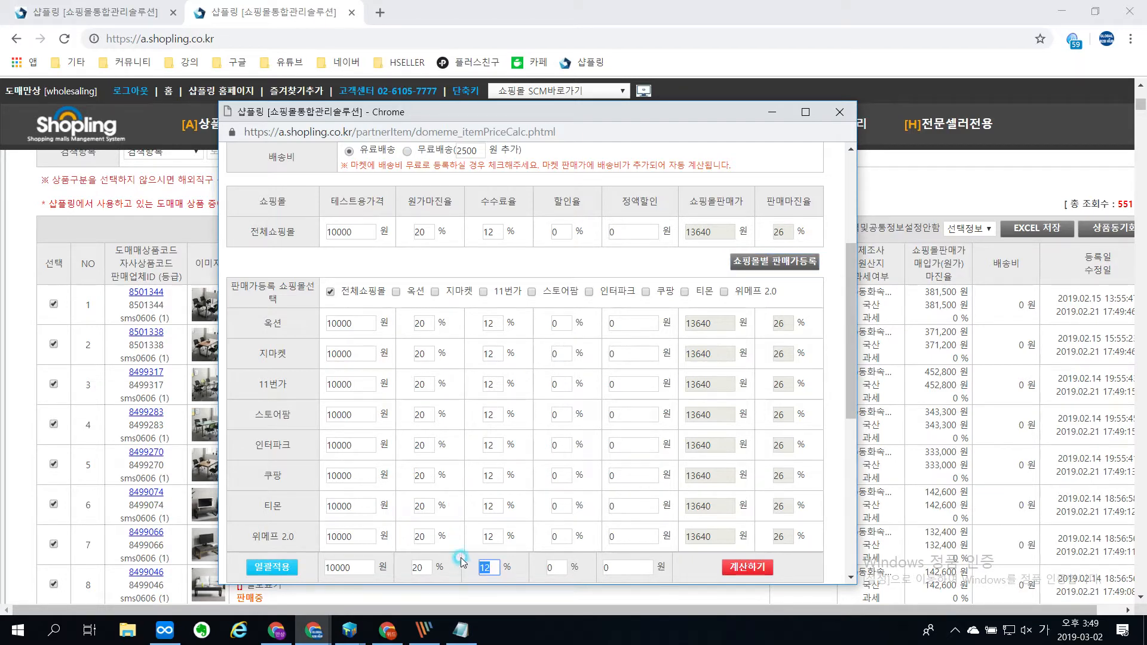
text(15)
click(271, 566)
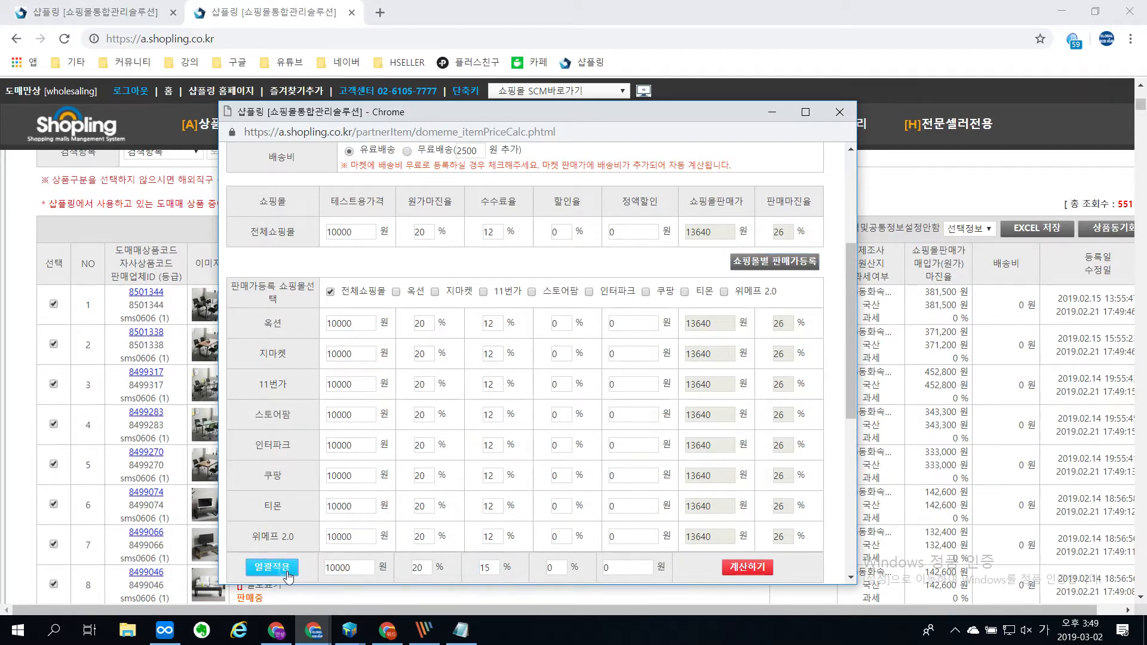
Step: Set the 스토어팜 commission rate to 6% and recalculate the selling prices of all malls
double_click(489, 414)
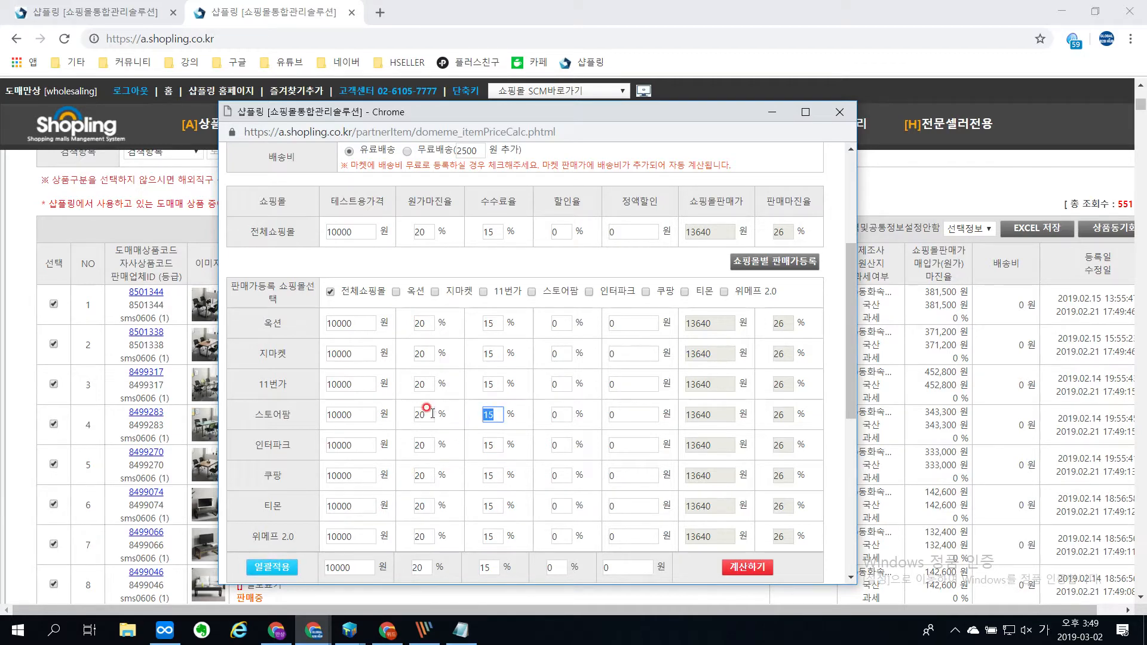
text(6)
click(743, 573)
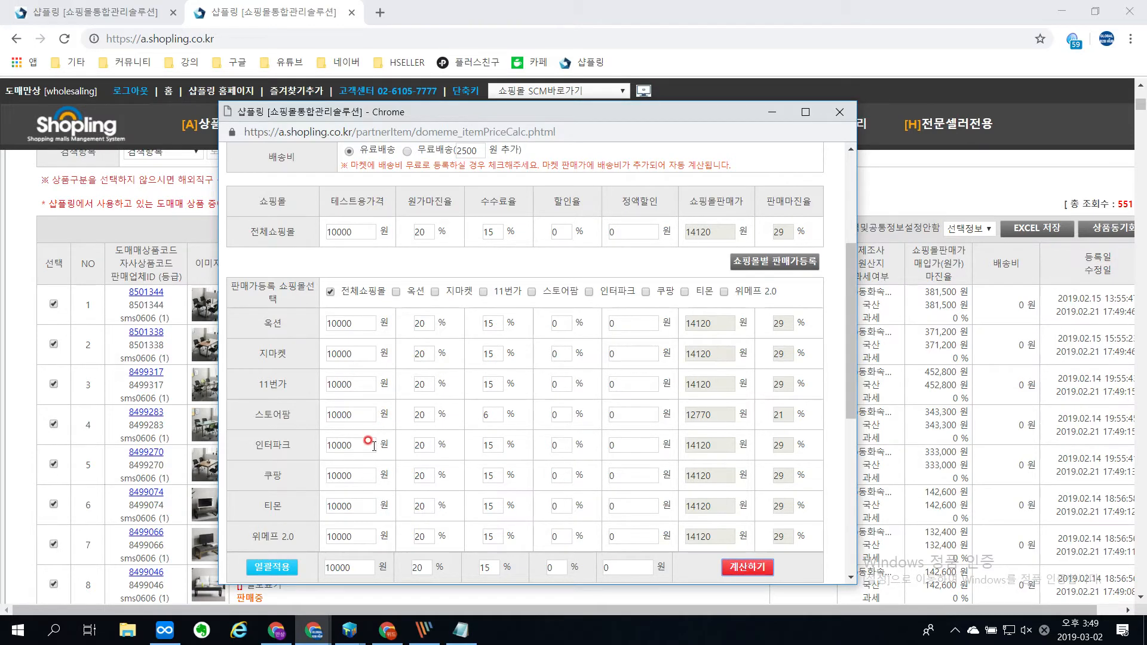
Step: Review the recalculated prices per mall and the product group in the 공통설정 (common settings) section
click(369, 475)
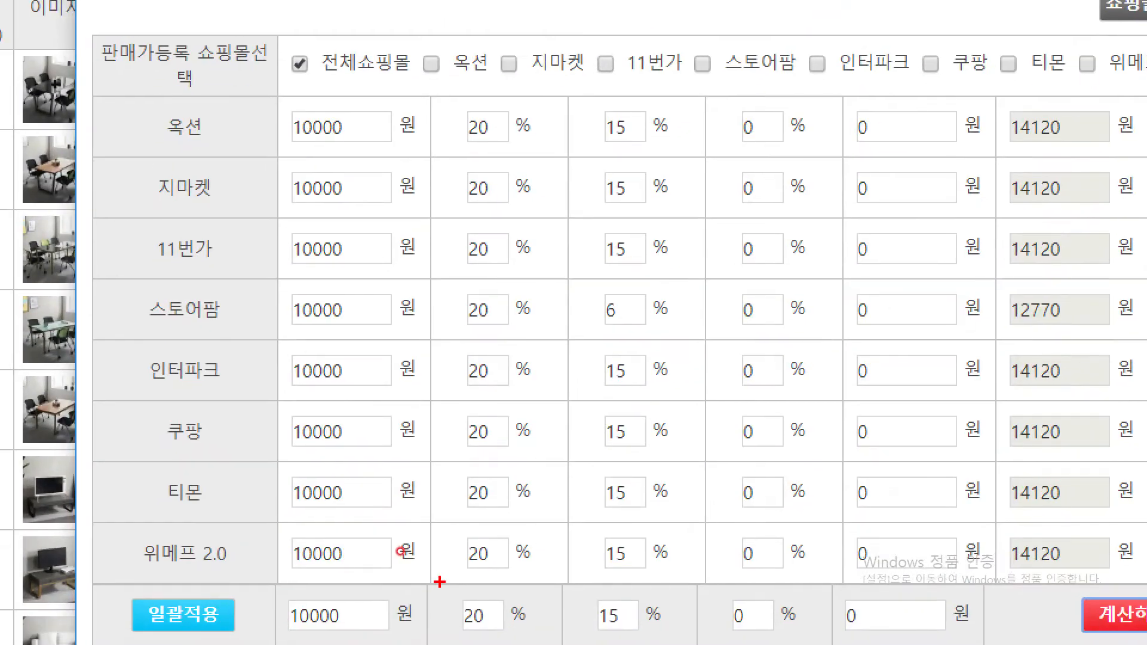
mouse_move(512, 637)
mouse_down()
mouse_move(460, 641)
mouse_move(505, 567)
mouse_move(528, 640)
mouse_up()
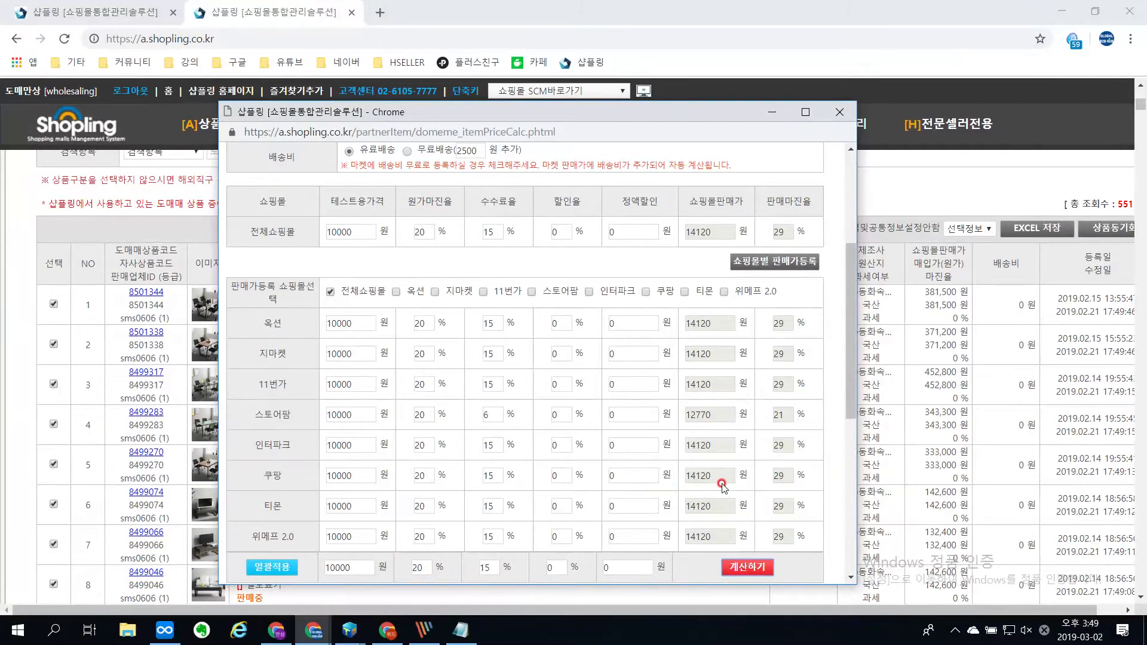
scroll(717, 478, down, 6)
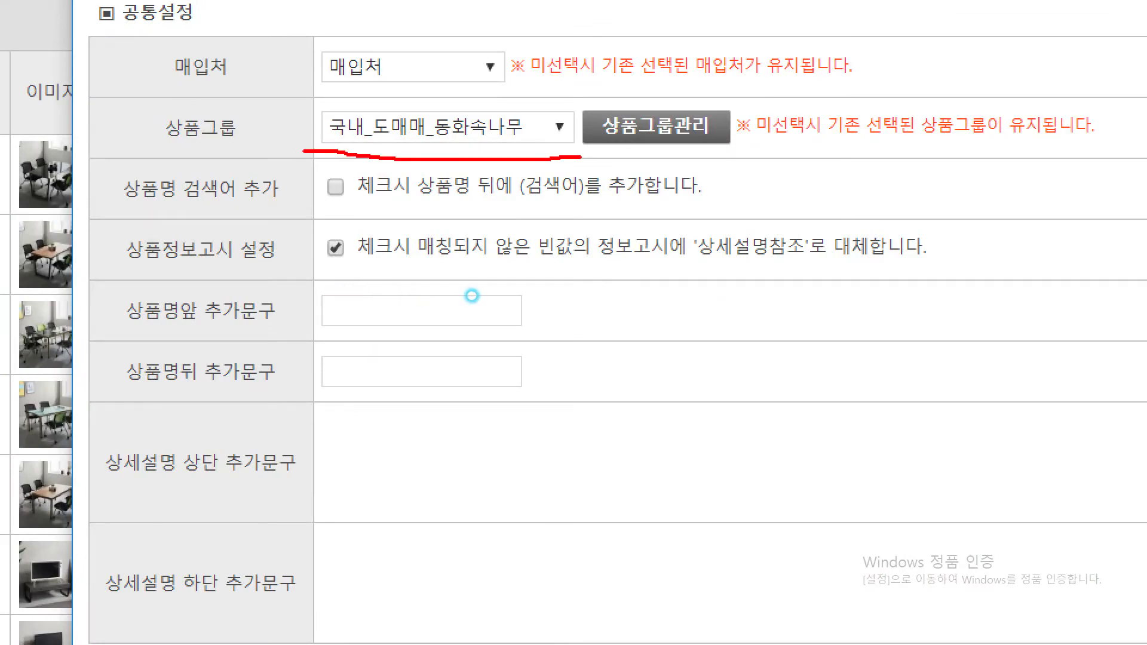
Step: Enlarge the synchronization settings window and choose 옵션추가금액 마진율 계산하여 적용 for the option surcharges
key(Escape)
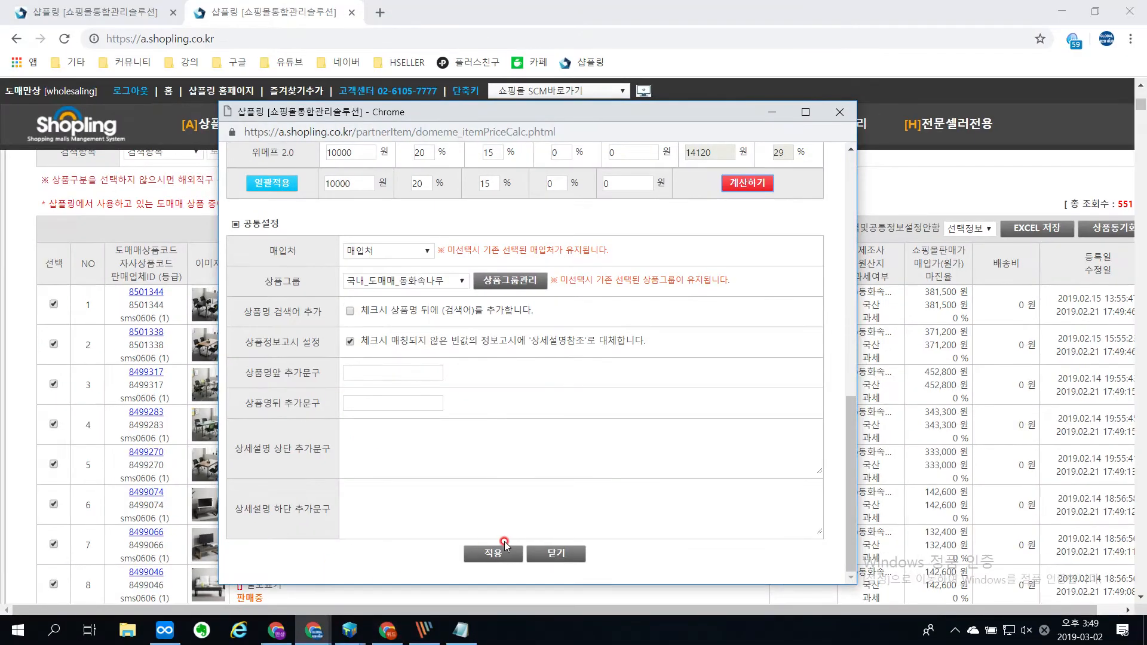
click(805, 111)
scroll(734, 474, up, 5)
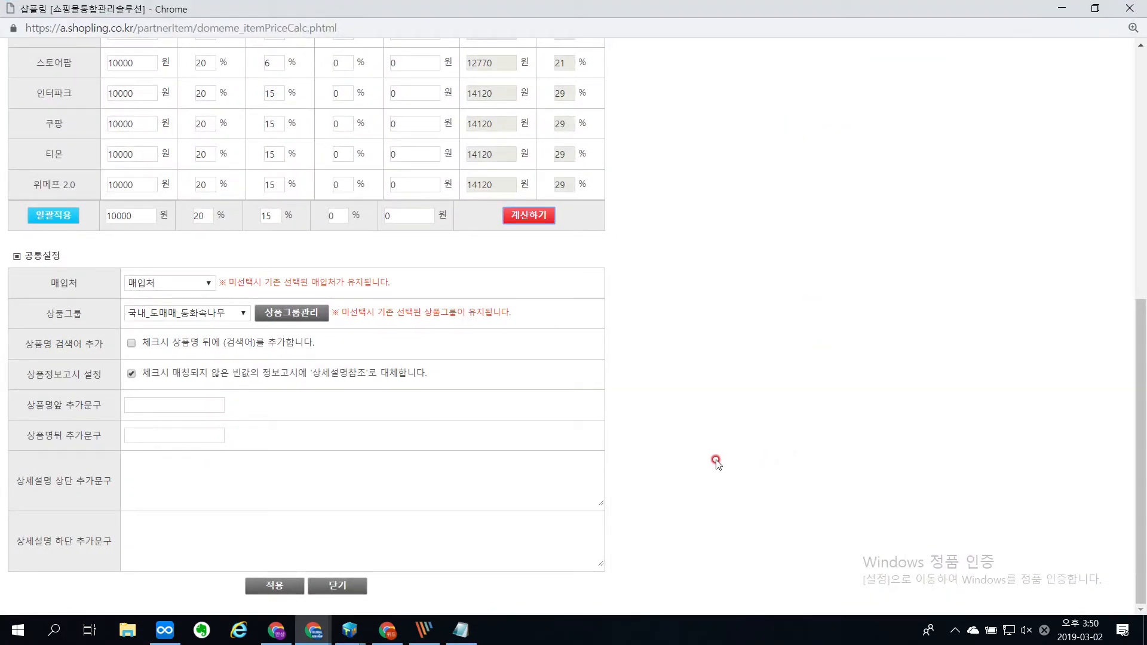
scroll(711, 449, down, 2)
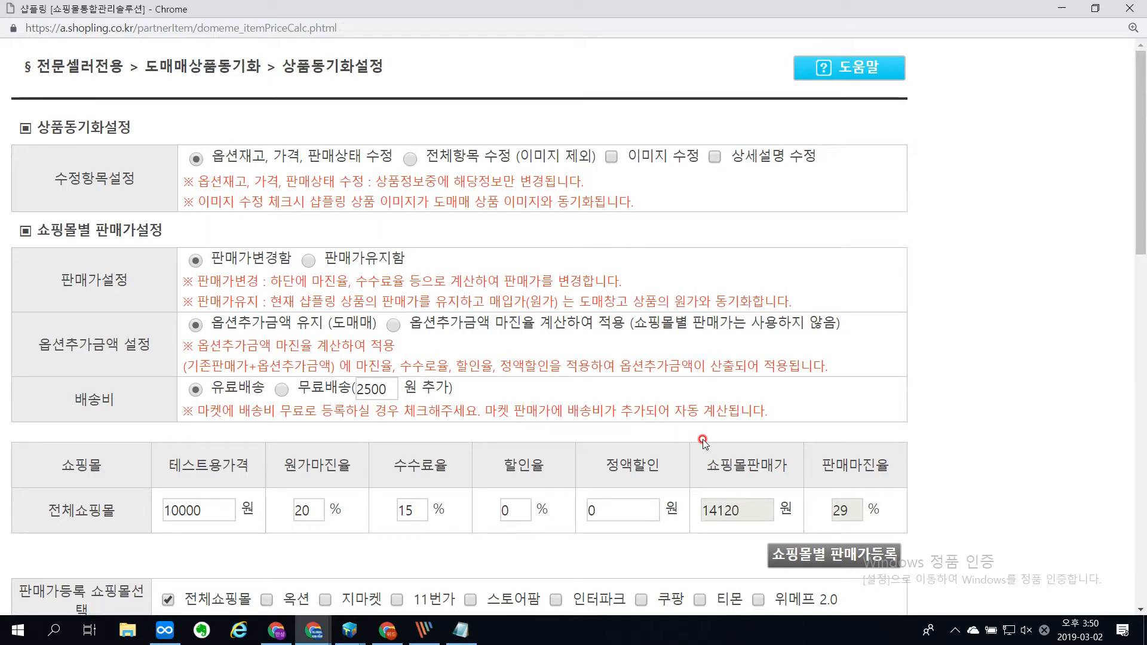
click(394, 324)
Step: Collapse and re-expand the per-mall selling price settings, and recalculate the selling prices of all malls
click(777, 554)
scroll(414, 466, down, 4)
scroll(414, 466, up, 2)
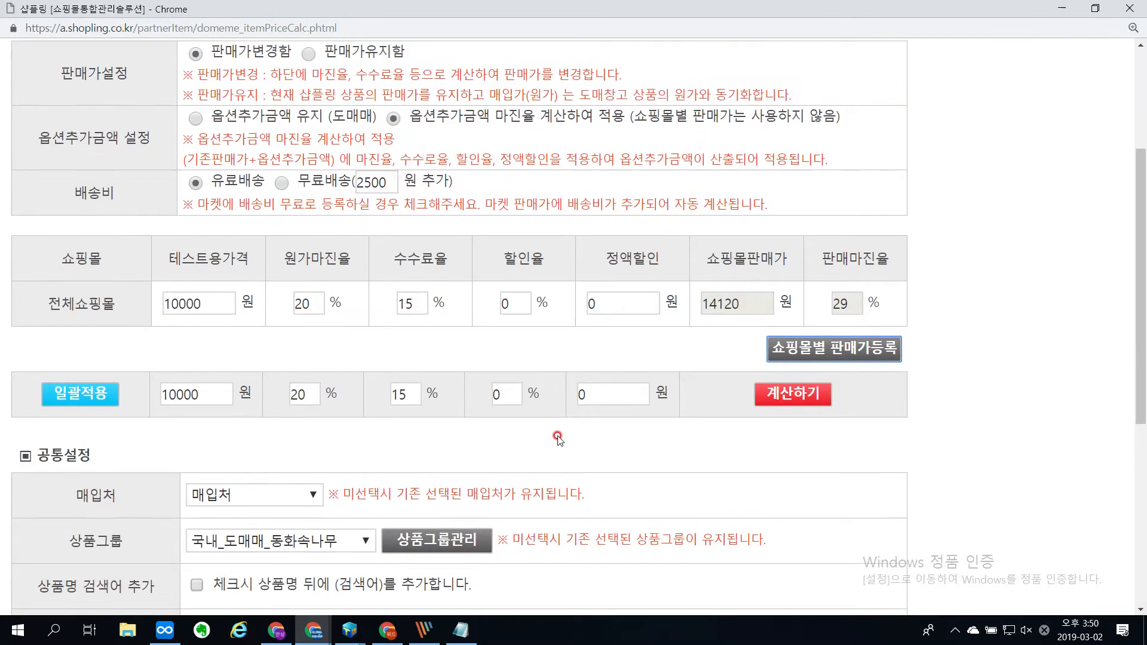
click(788, 483)
scroll(645, 496, down, 6)
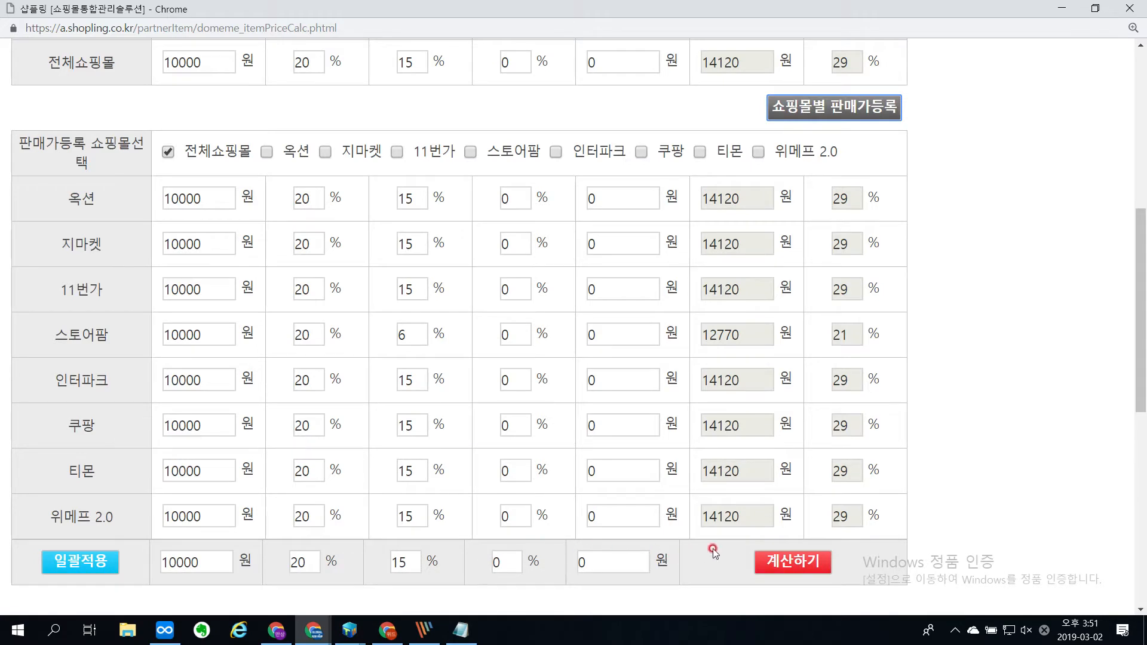
click(767, 560)
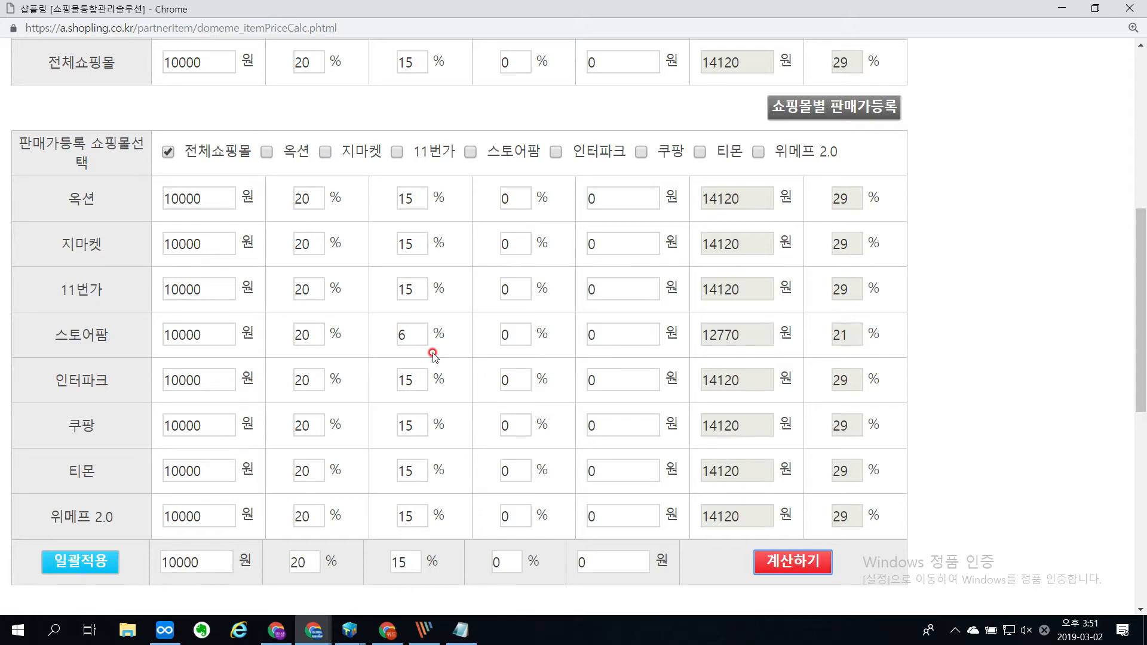
Step: Review the 판매가변경함 and 판매가유지함 choices together with the option surcharge setting
scroll(197, 290, up, 8)
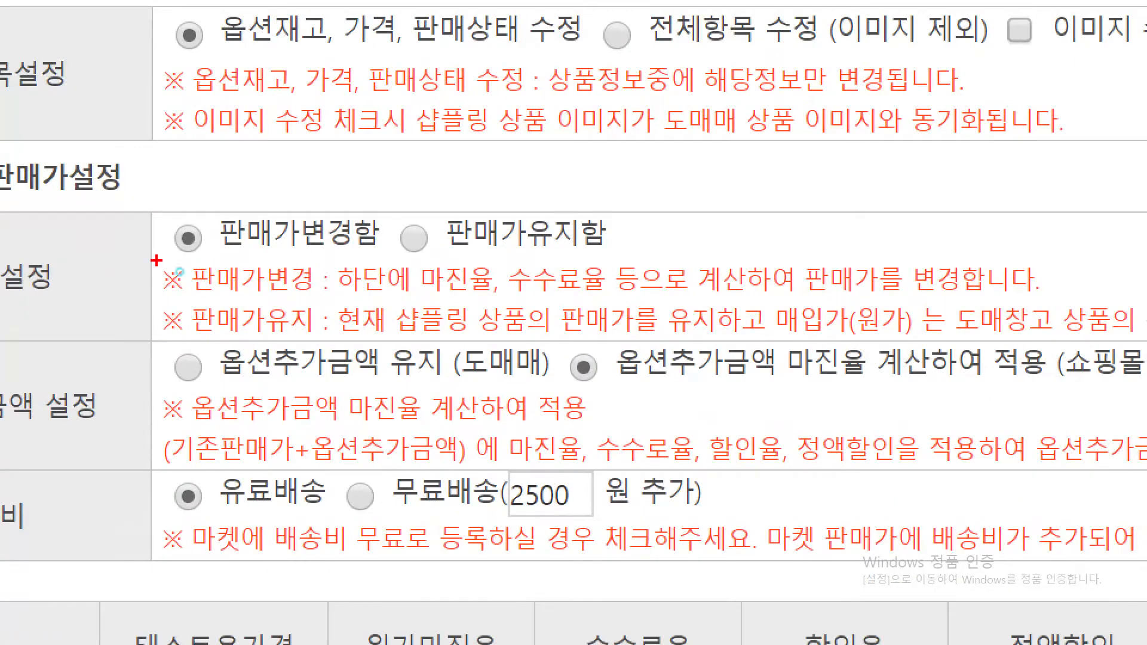
drag(179, 272, 415, 288)
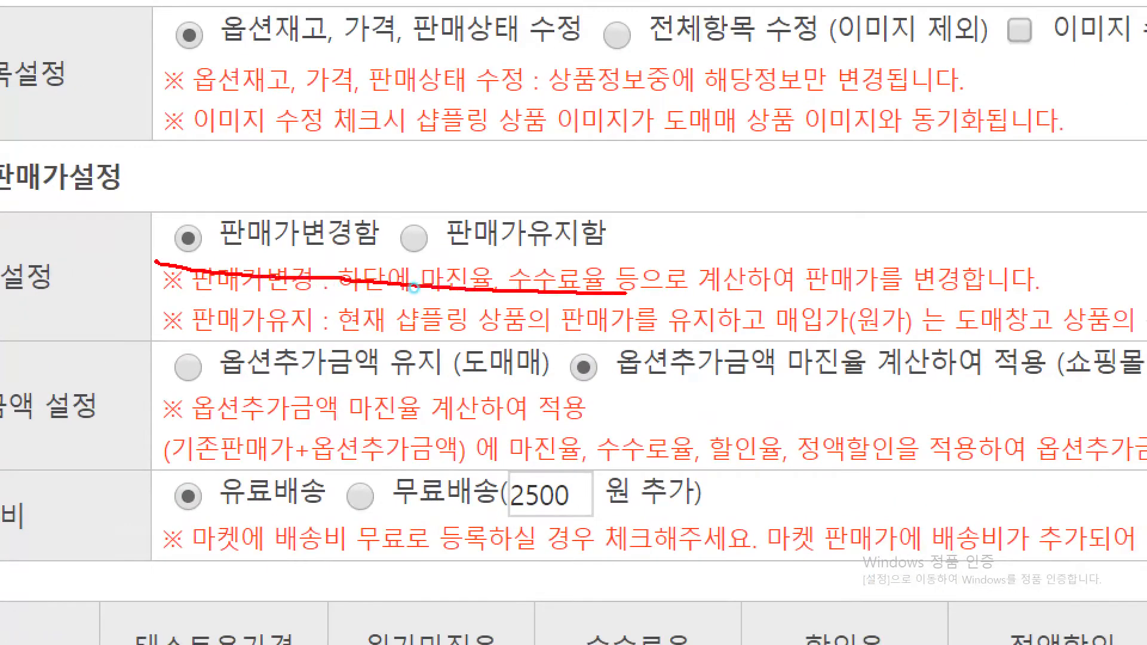
mouse_move(626, 293)
mouse_down()
mouse_move(627, 209)
mouse_move(208, 200)
mouse_move(168, 240)
mouse_move(167, 257)
mouse_up()
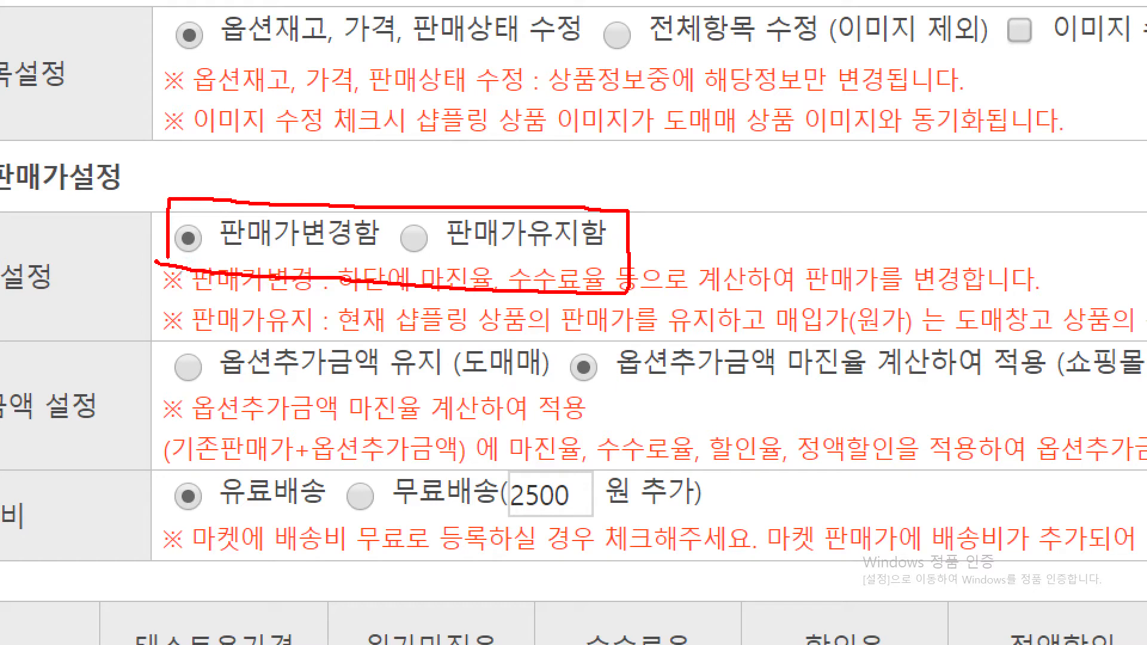
mouse_move(407, 227)
mouse_down()
mouse_move(426, 260)
mouse_move(450, 209)
mouse_up()
drag(566, 335, 877, 344)
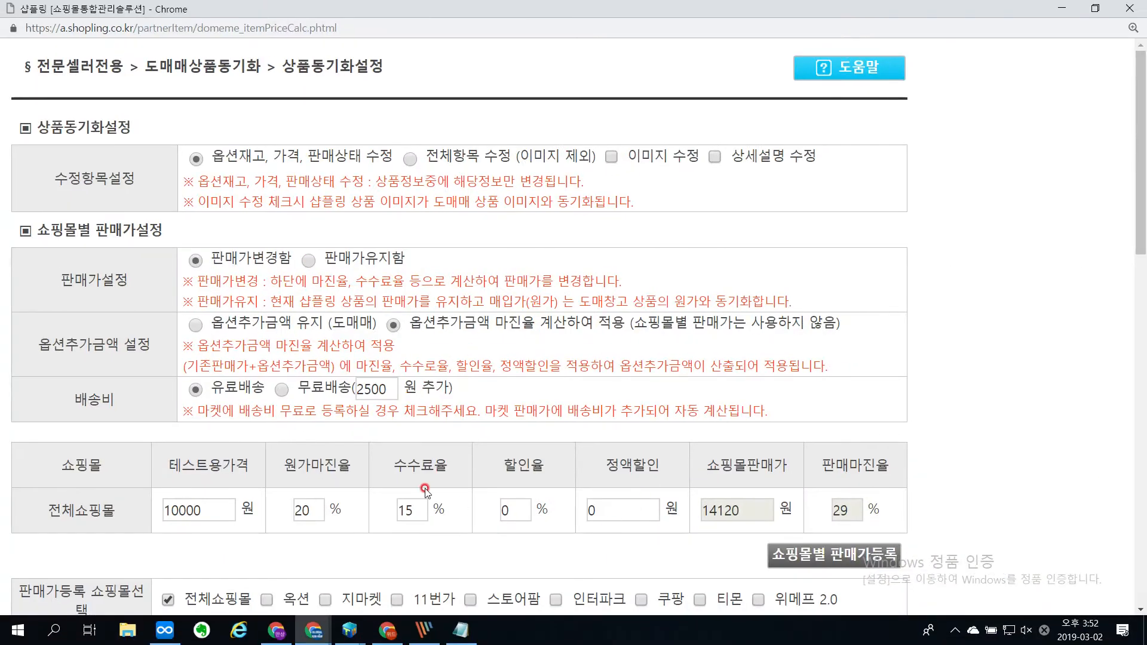
Step: Apply the synchronization settings to the selected products and confirm the update of option stock, price and sales status
scroll(388, 460, down, 1)
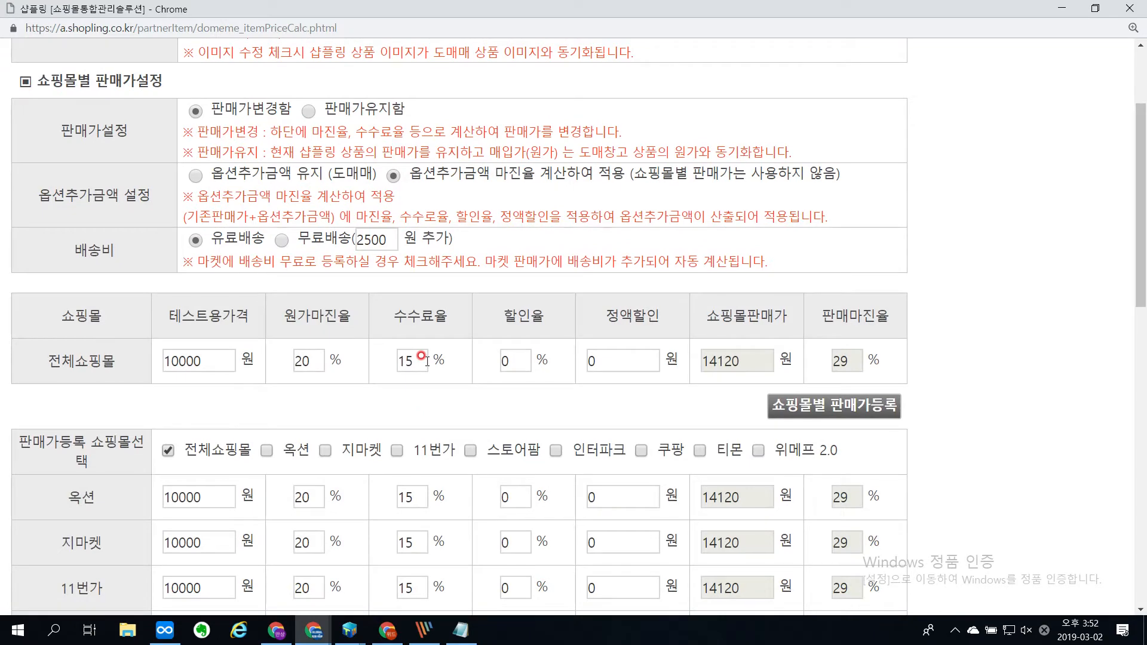
scroll(421, 359, down, 10)
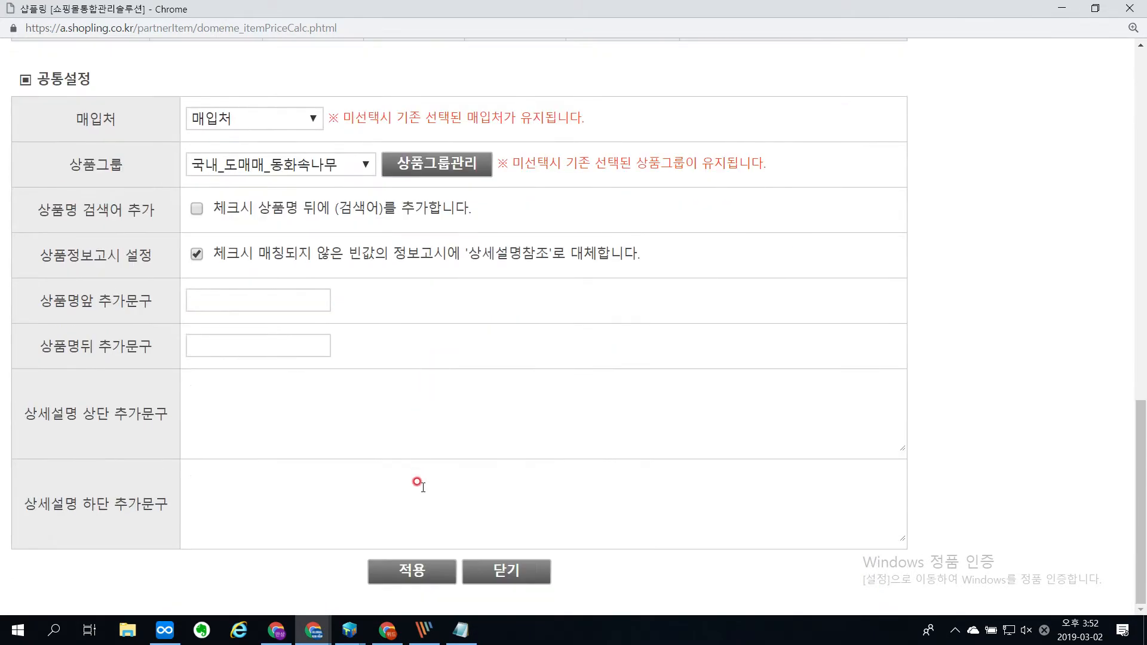
click(410, 580)
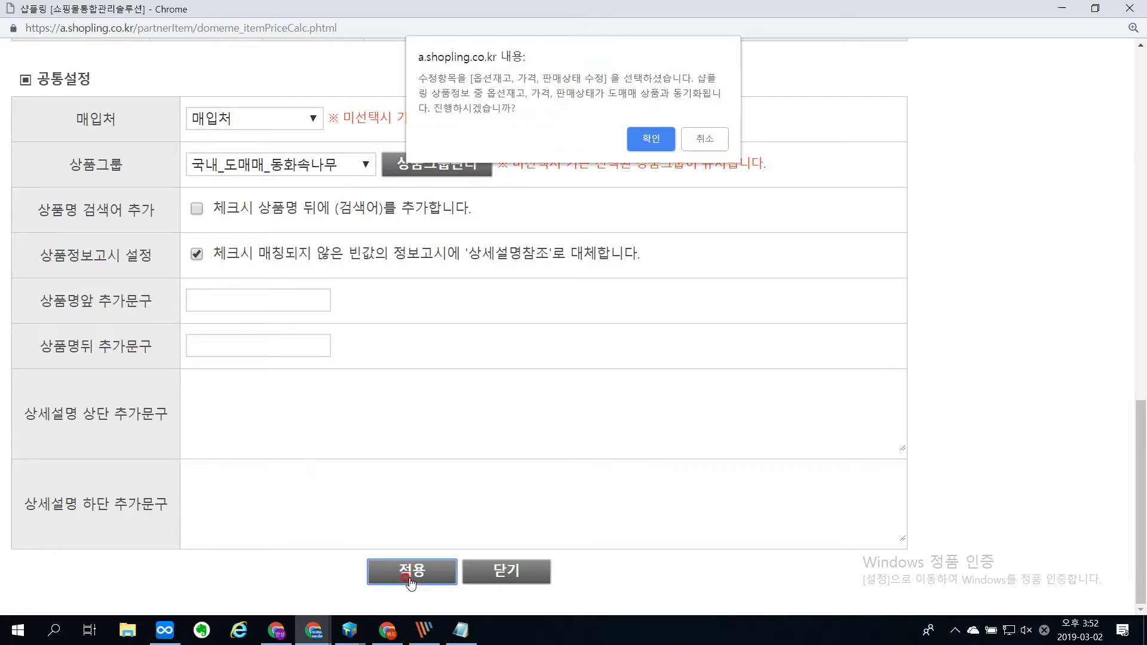
click(650, 146)
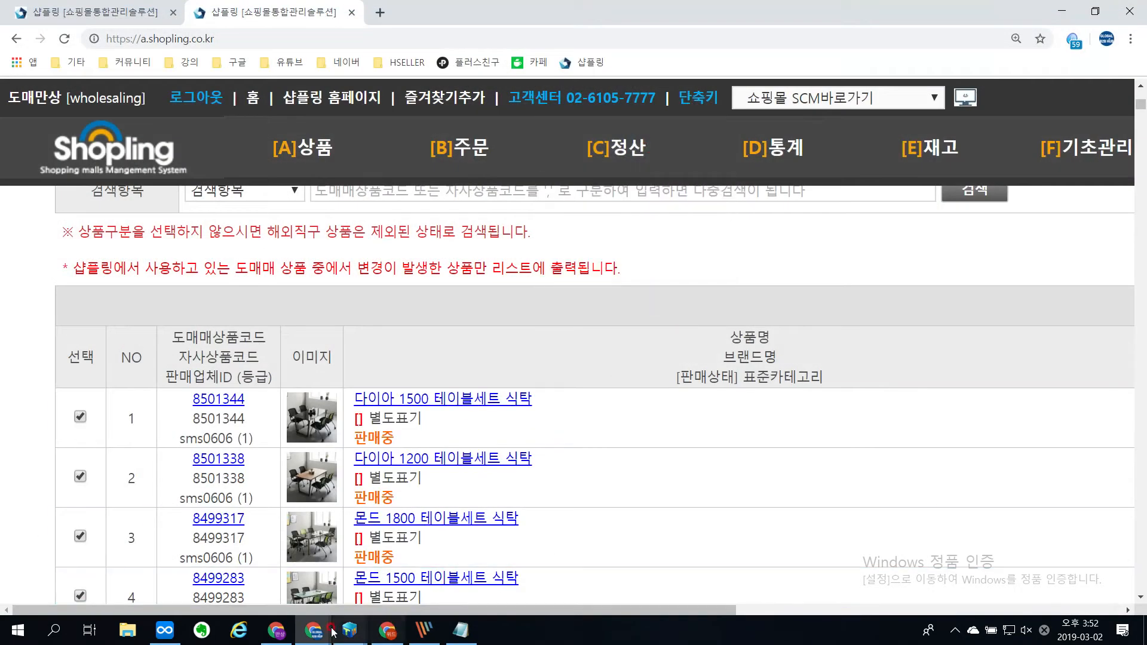
mouse_move(326, 631)
click(273, 634)
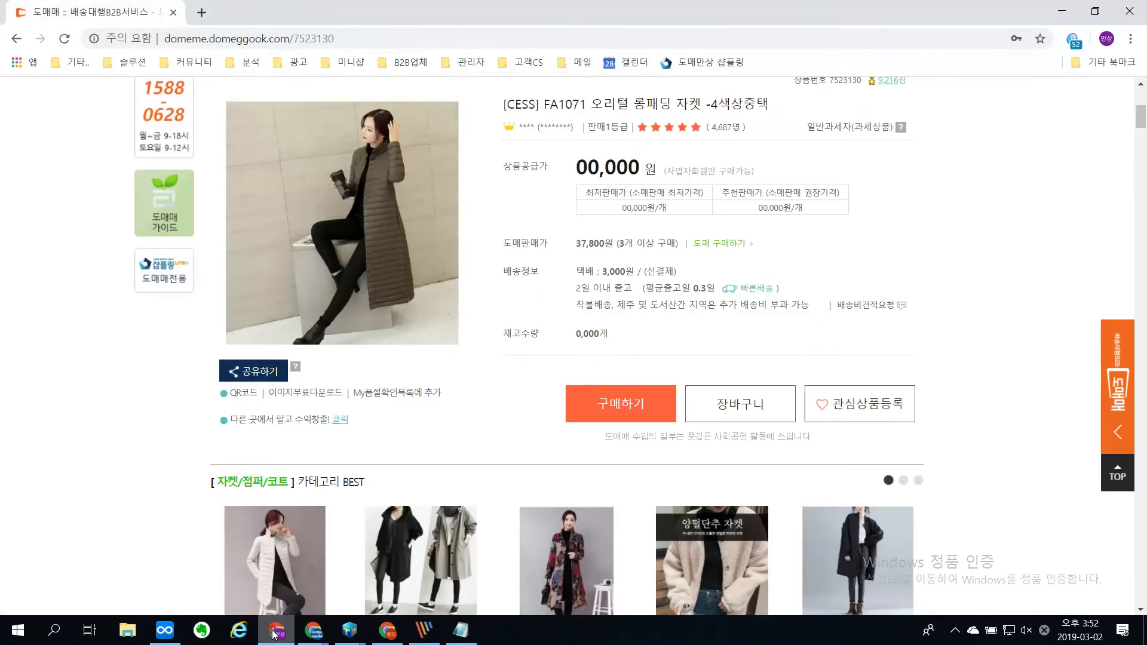
click(274, 634)
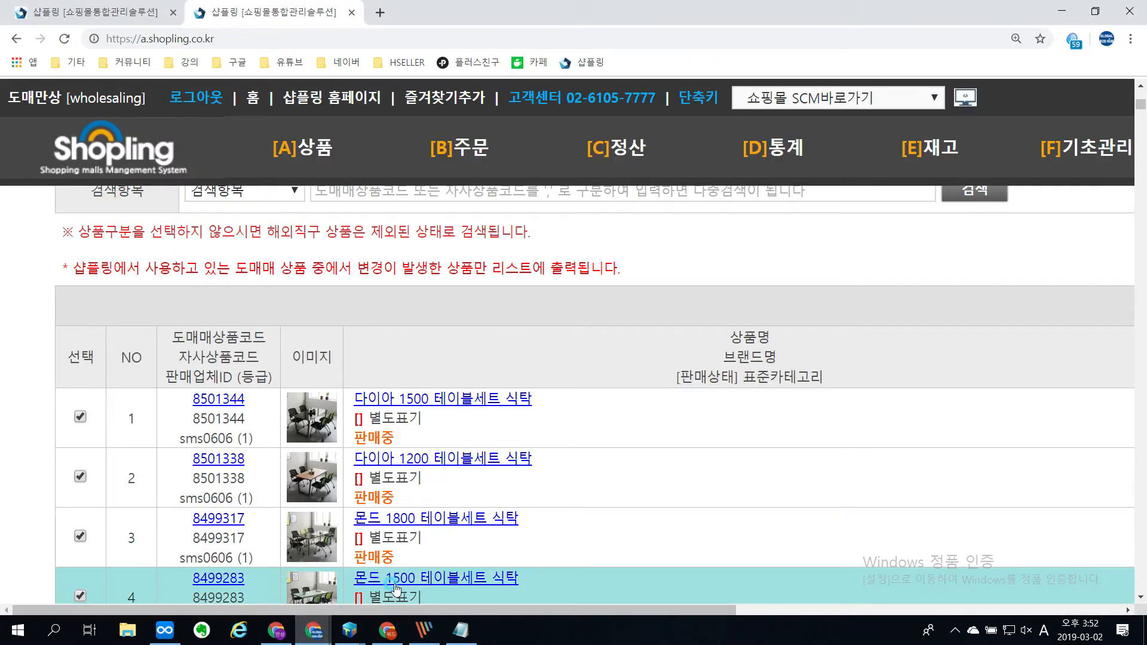
drag(940, 8, 811, 113)
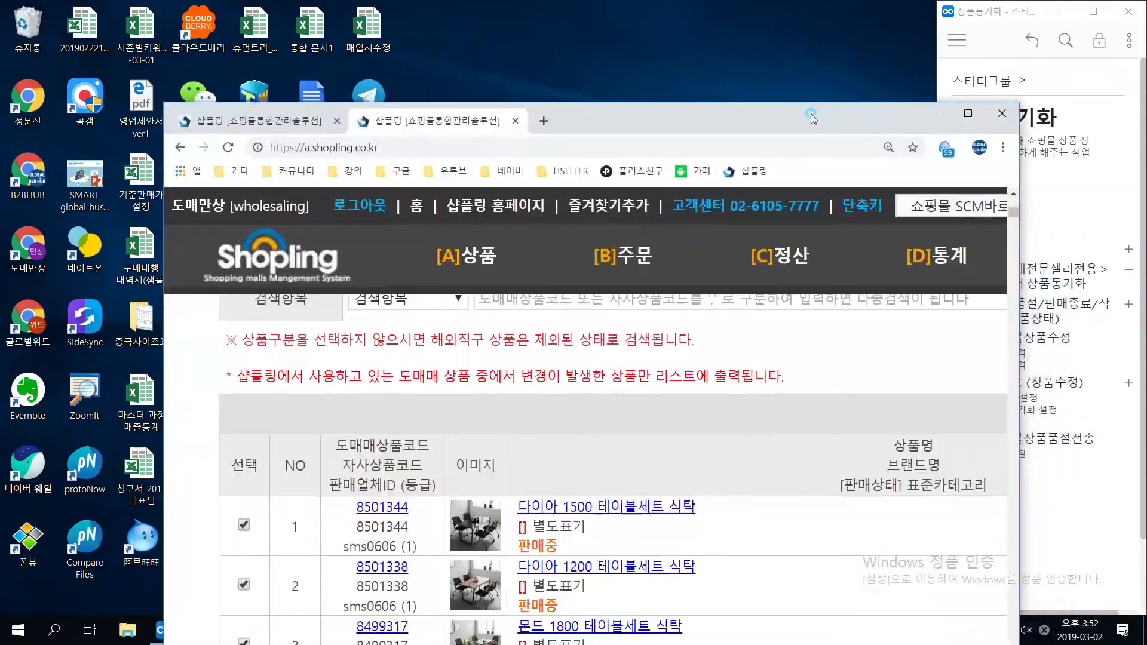
double_click(811, 113)
scroll(902, 358, down, 5)
scroll(722, 310, up, 5)
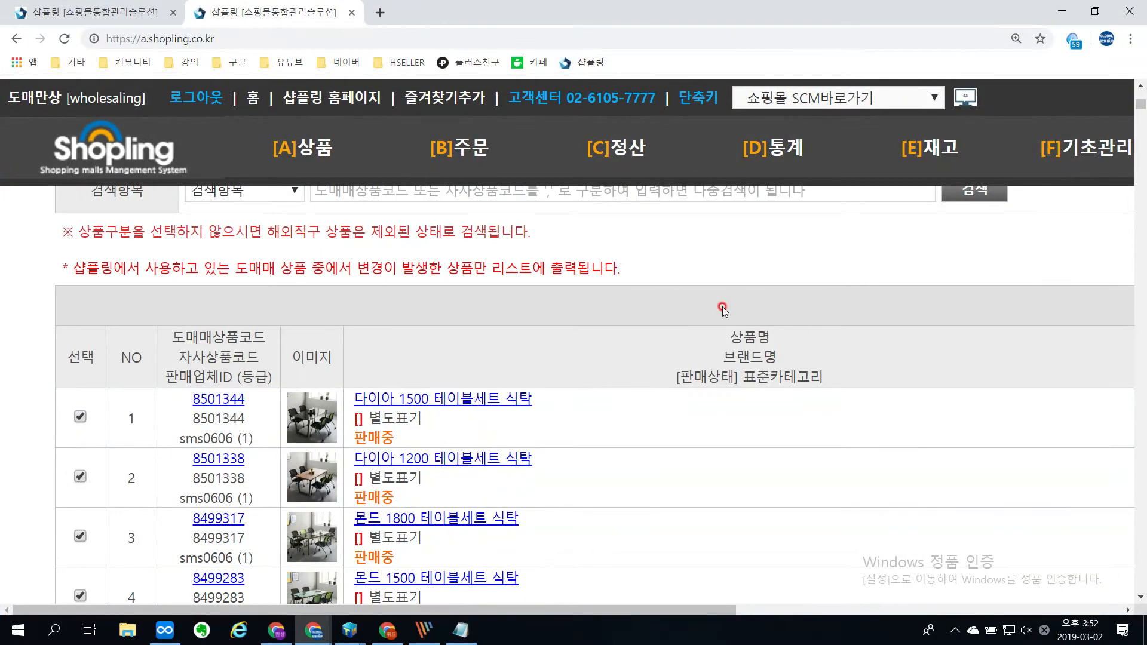
Step: Reopen the synchronization settings for the selected products and choose 옵션추가금액 마진율 계산하여 적용
key(ctrl+minus)
key(ctrl+minus)
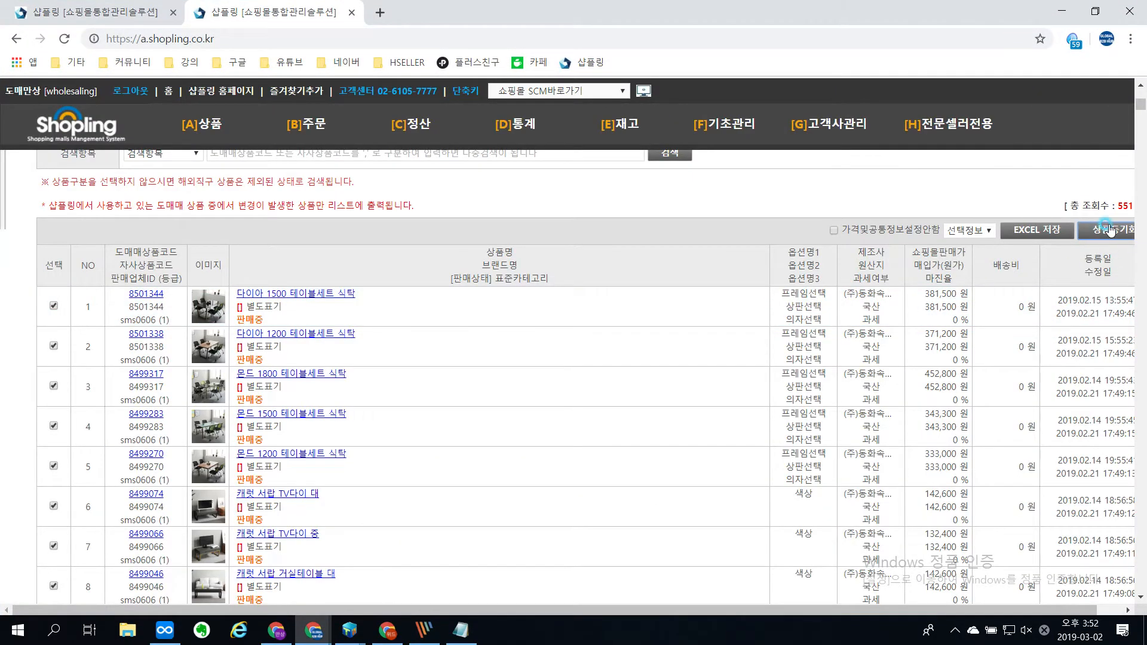
drag(539, 196, 577, 82)
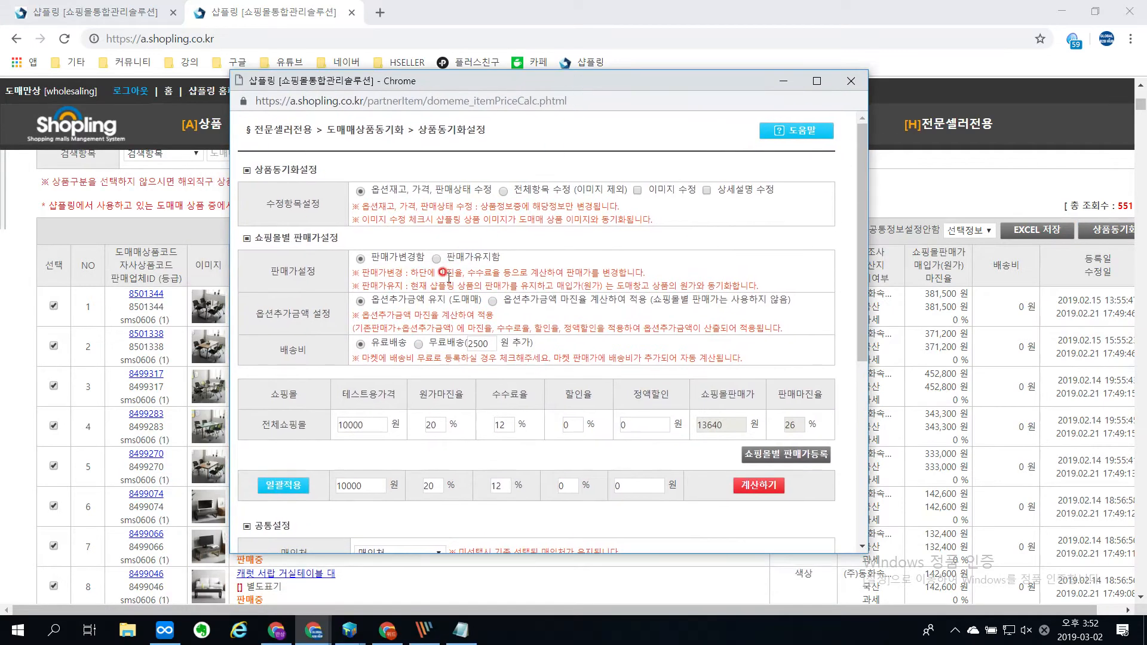
click(493, 300)
scroll(597, 334, down, 3)
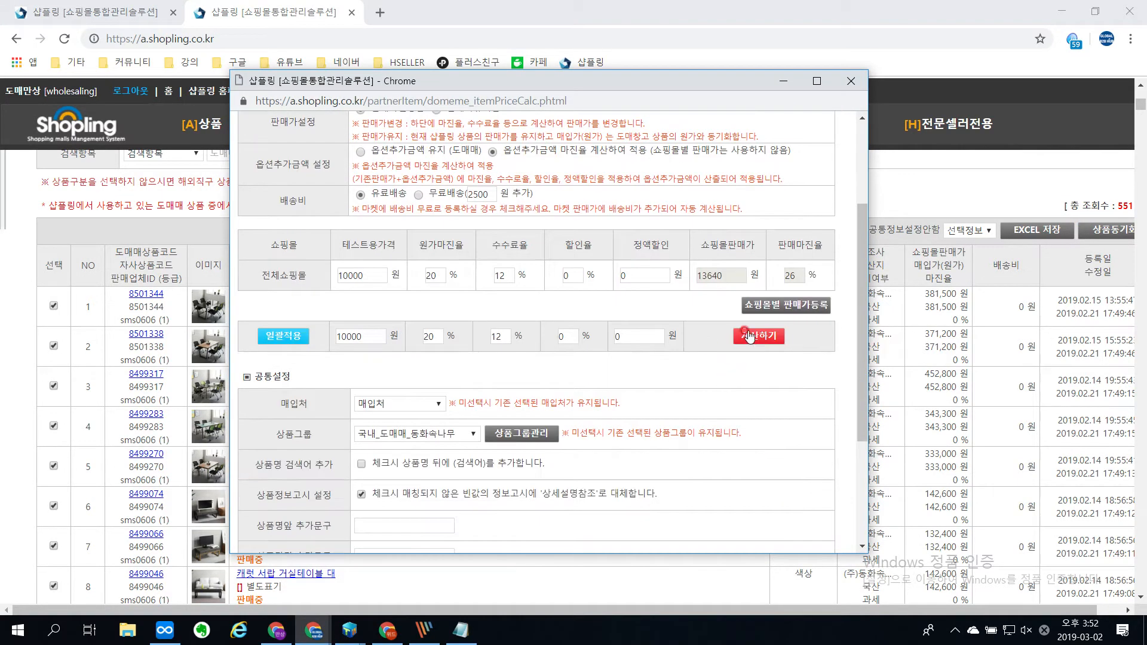
scroll(548, 408, down, 3)
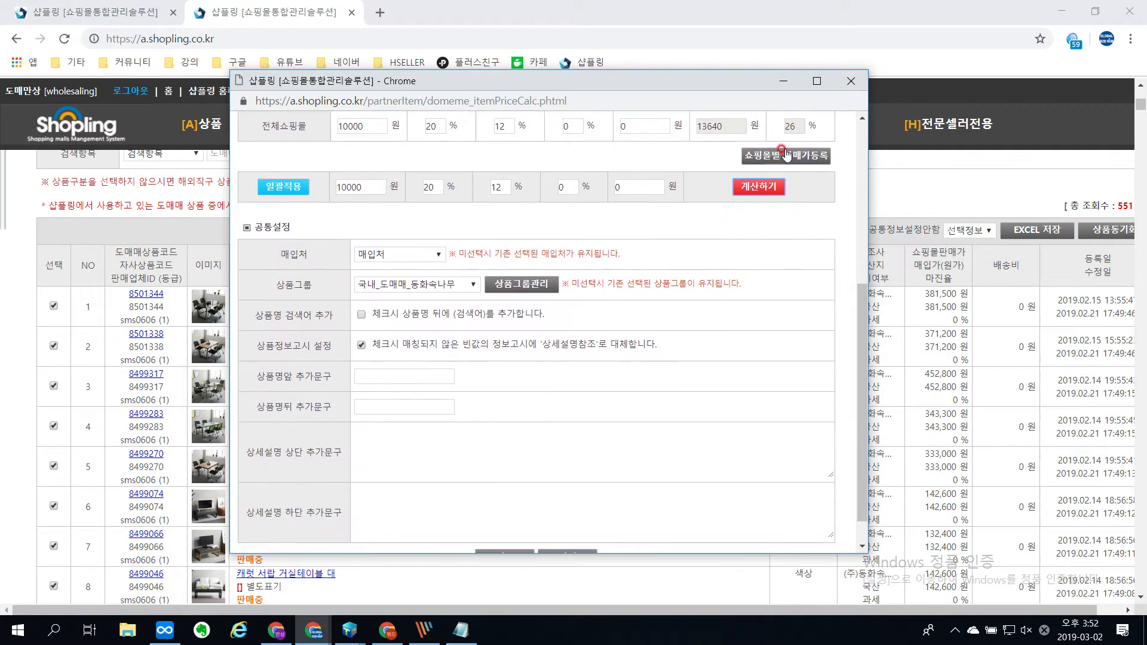
Step: Show the per-mall selling price settings and apply a 15% commission rate to all malls at once
click(784, 153)
scroll(504, 298, down, 4)
double_click(499, 311)
text(1)
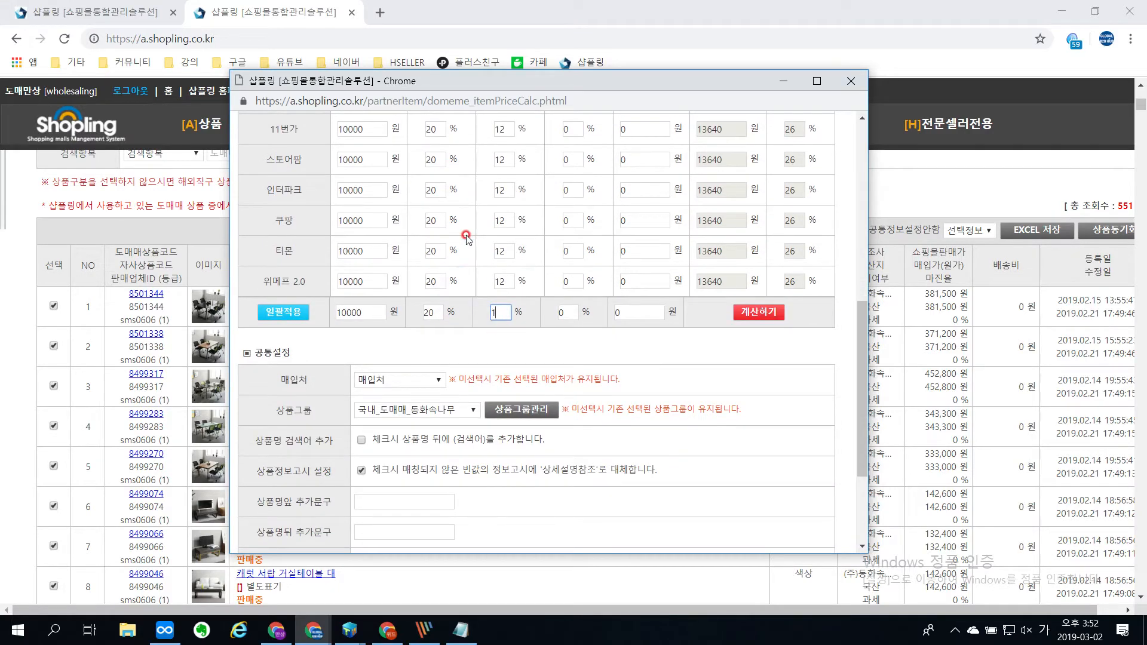
text(5)
click(293, 311)
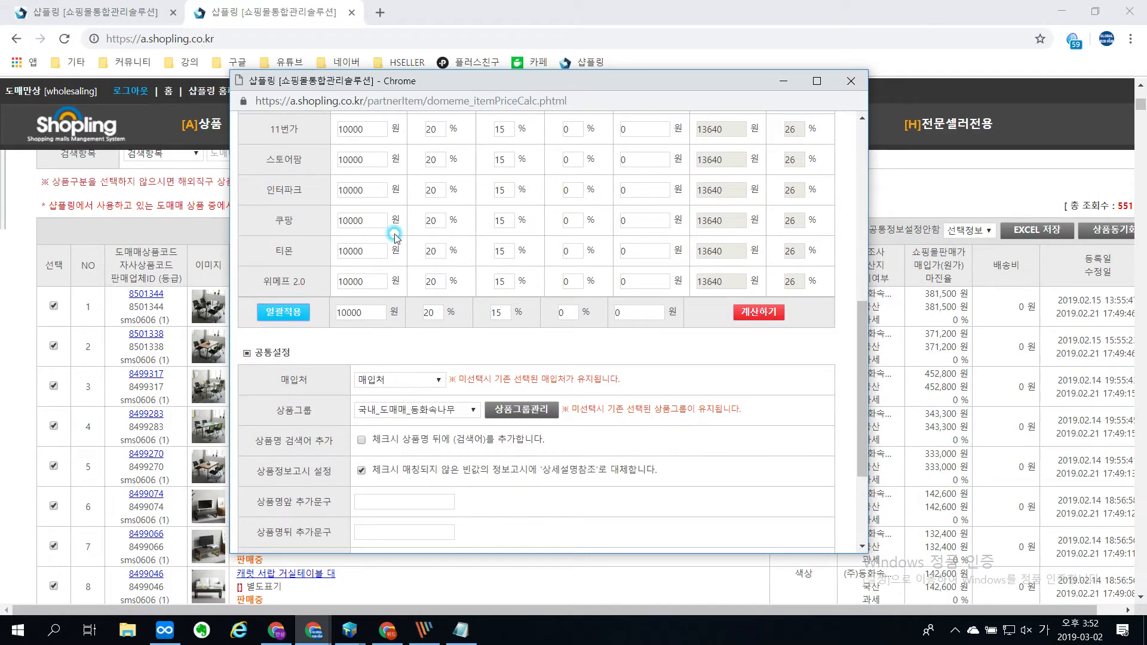
Step: Set the 스토어팜 commission rate to 6% with recalculated prices, and apply the synchronization settings to the selected products
double_click(505, 158)
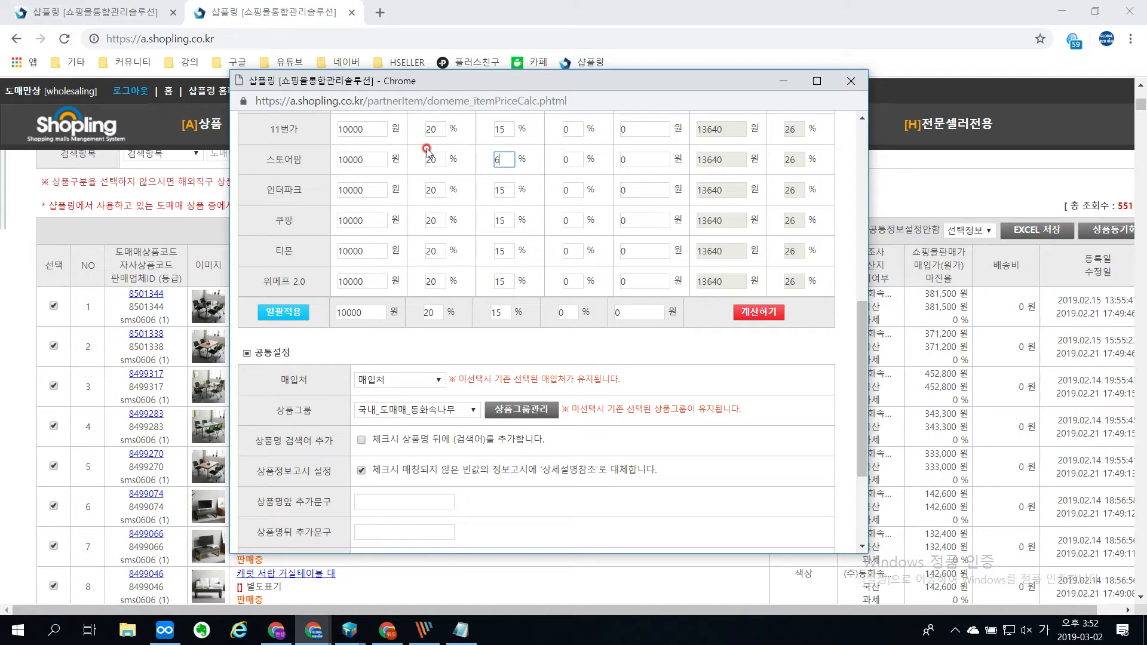
click(746, 312)
scroll(675, 374, down, 3)
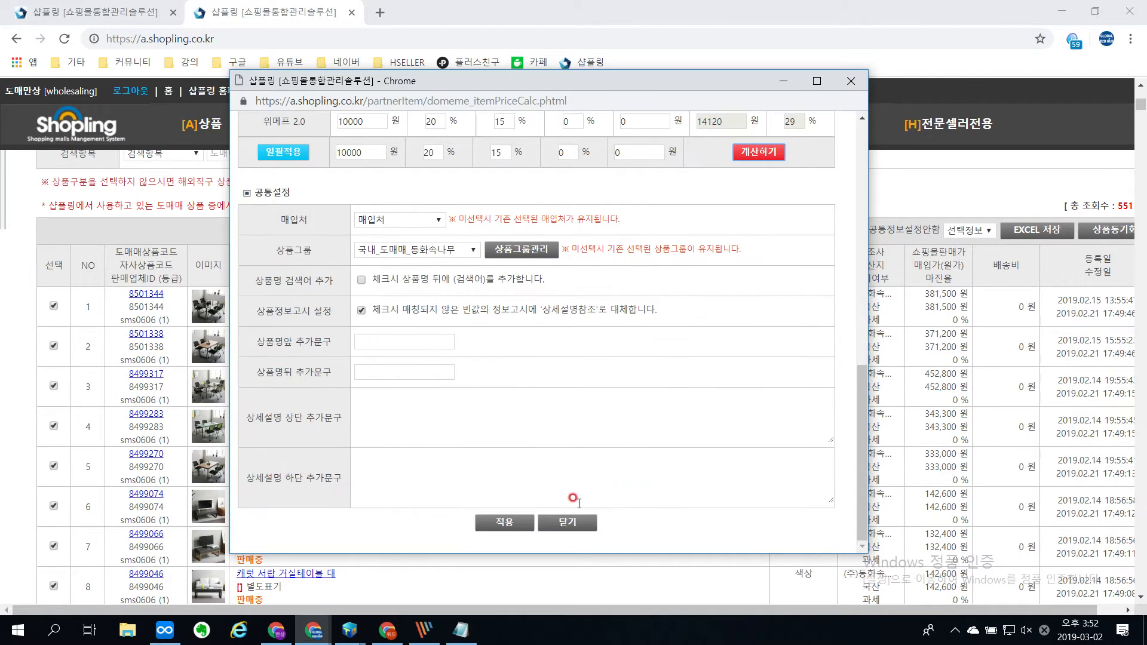
click(503, 523)
click(626, 217)
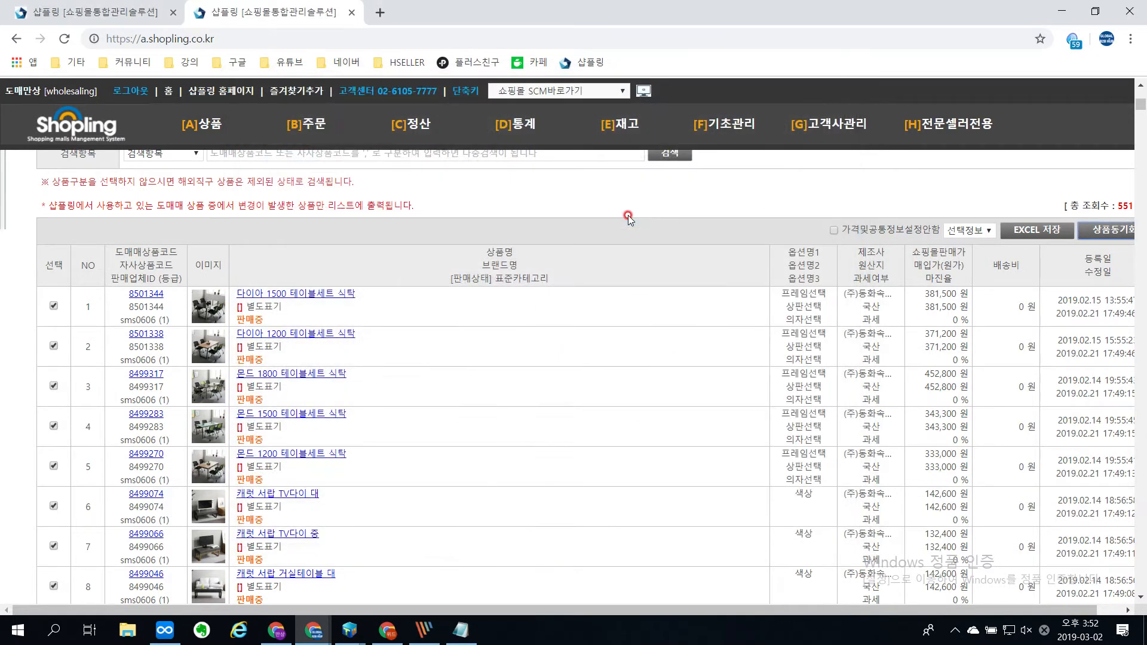
scroll(840, 277, up, 6)
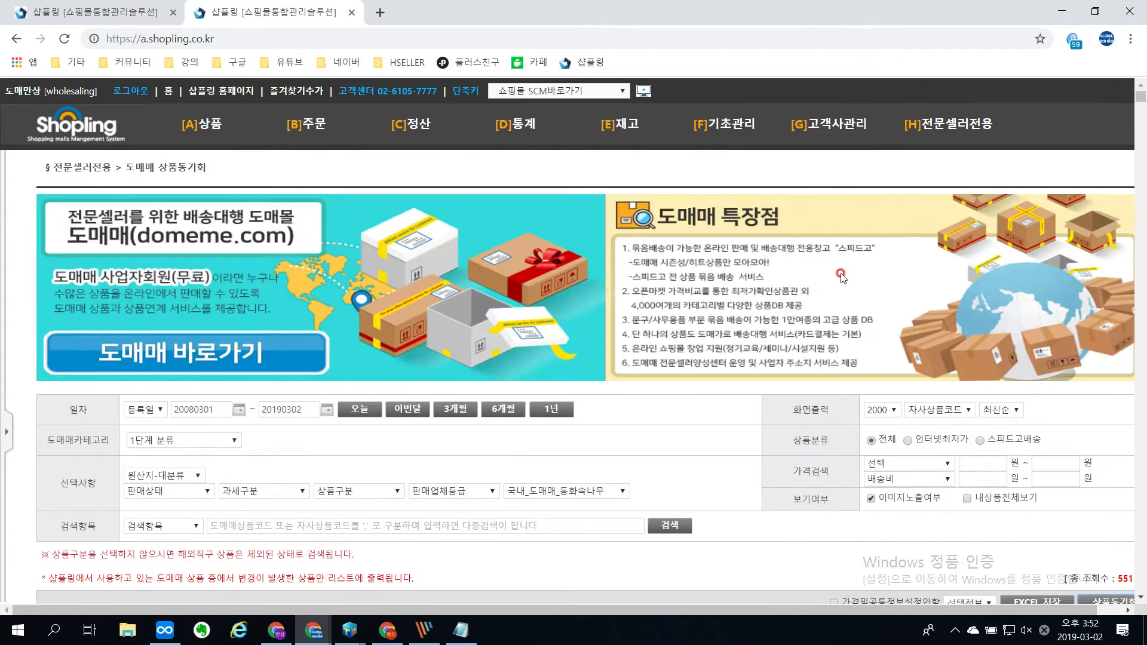
scroll(841, 277, down, 6)
right_click(710, 371)
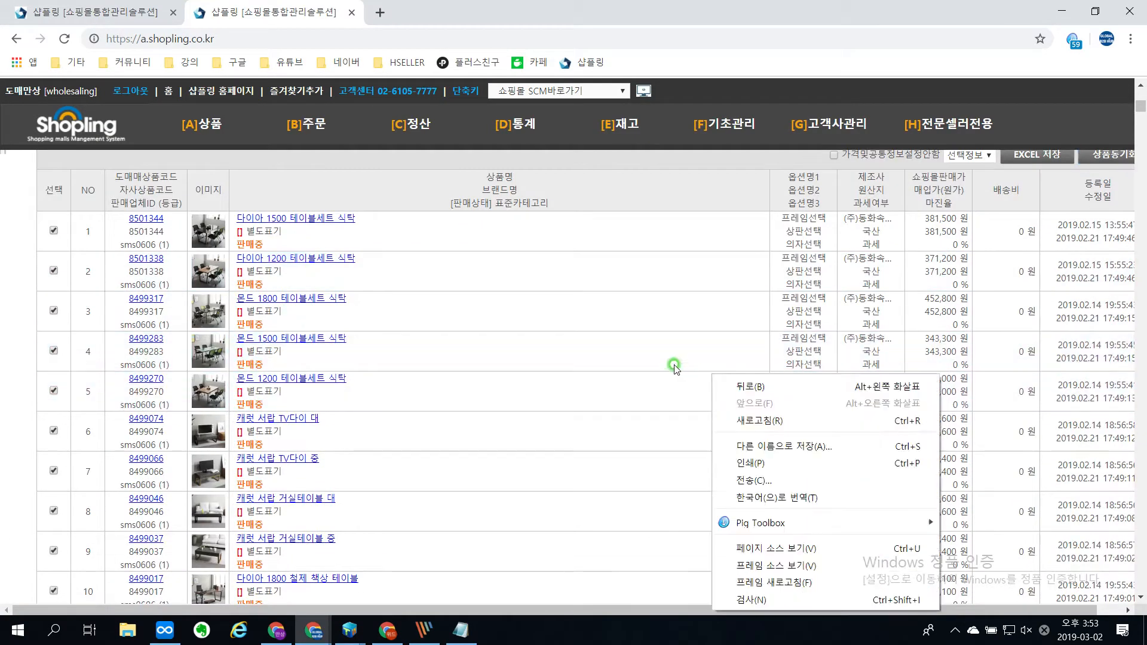
click(674, 364)
drag(720, 11, 525, 81)
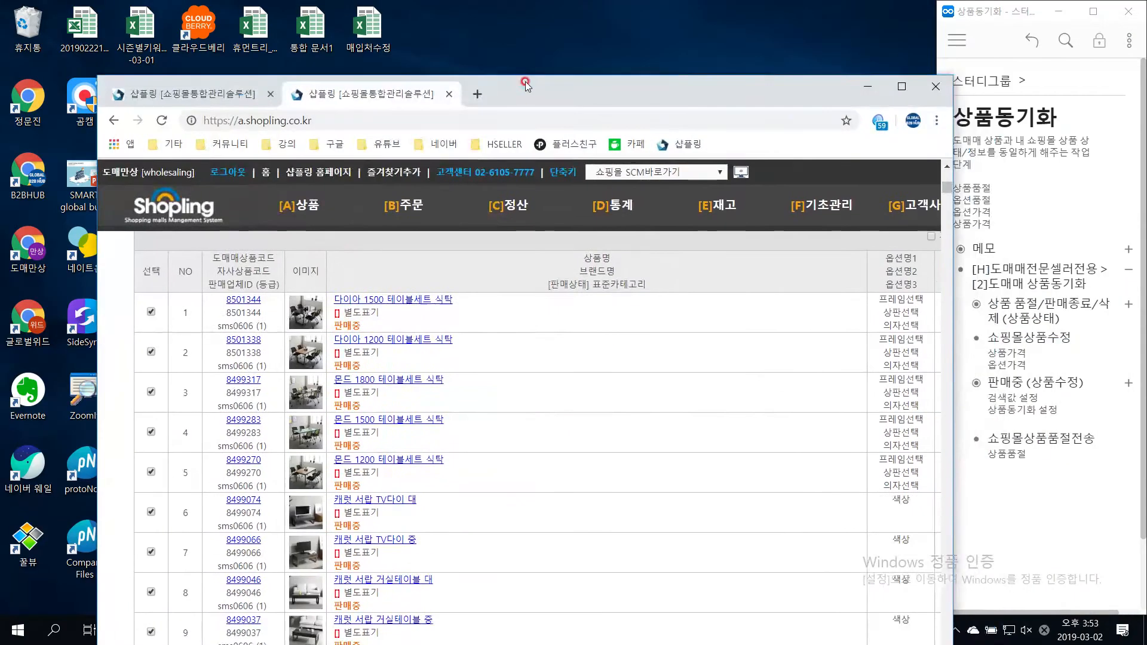
double_click(525, 81)
drag(522, 247, 508, 255)
scroll(503, 248, up, 6)
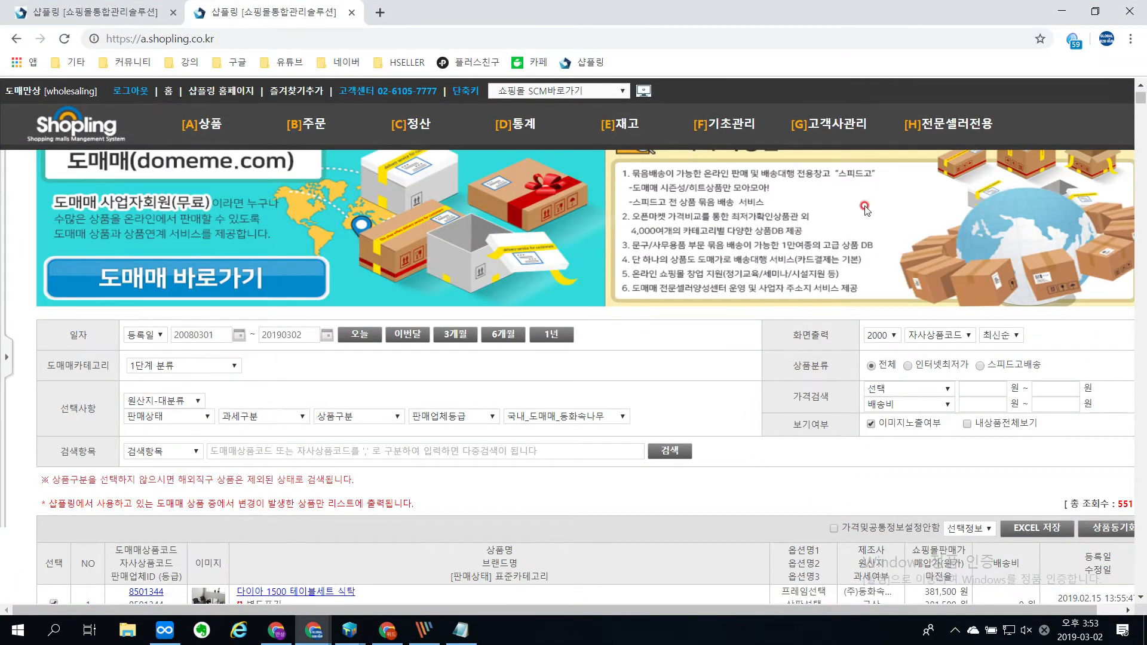
Step: Reload the 도매매 상품동기화 page and filter by a one-year period and the product group 국내_도매매_동화속나무
mouse_move(932, 124)
click(938, 167)
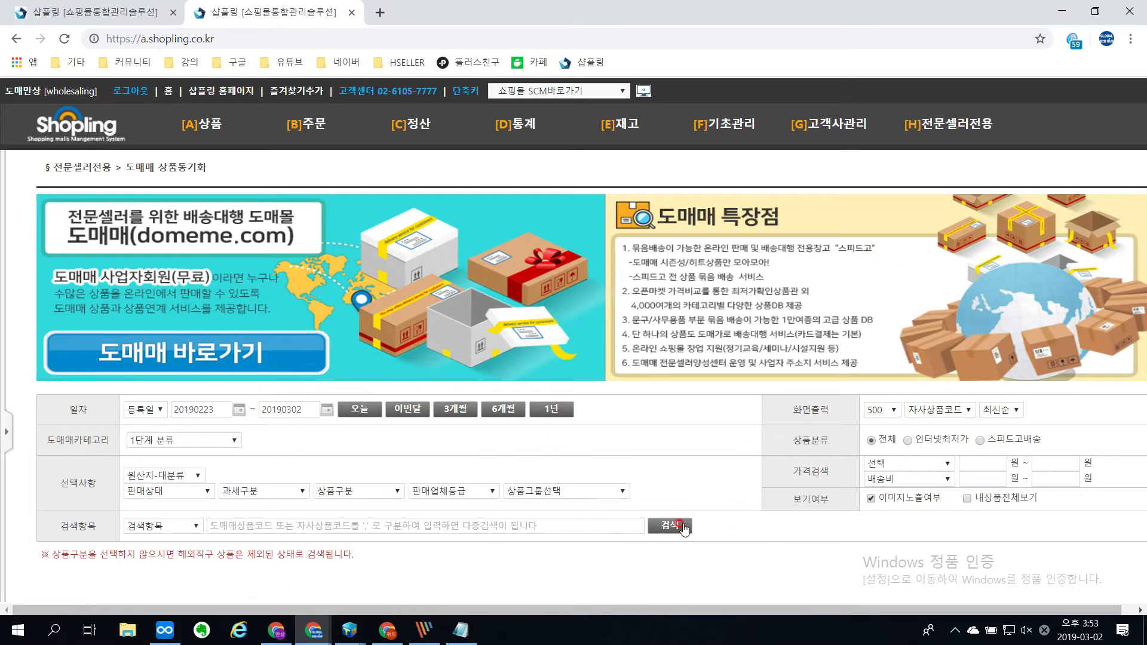
click(550, 409)
click(578, 491)
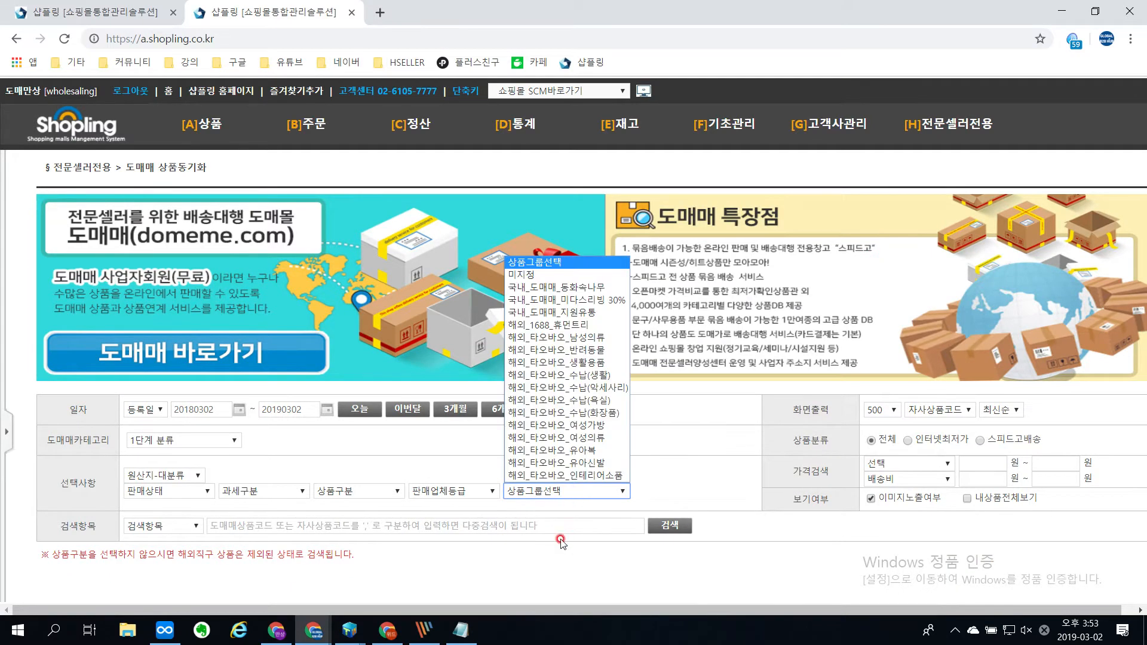
click(586, 291)
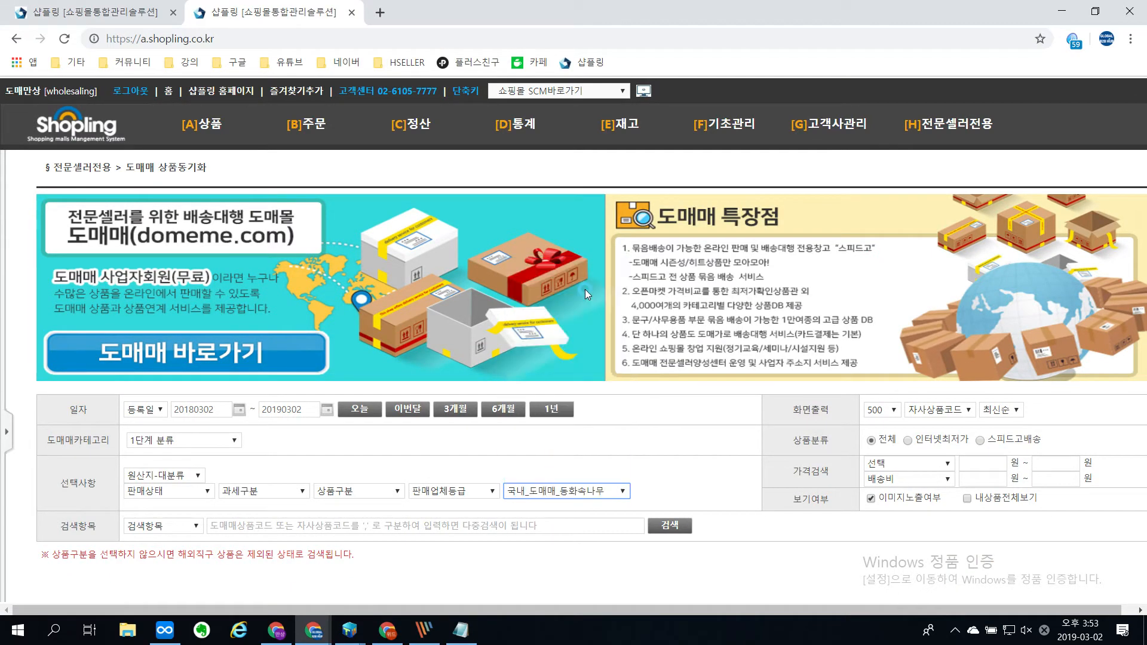
Step: Set the start date to 2008-03-01 and search for changed products in the 국내_도매매_동화속나무 group
click(238, 409)
click(295, 229)
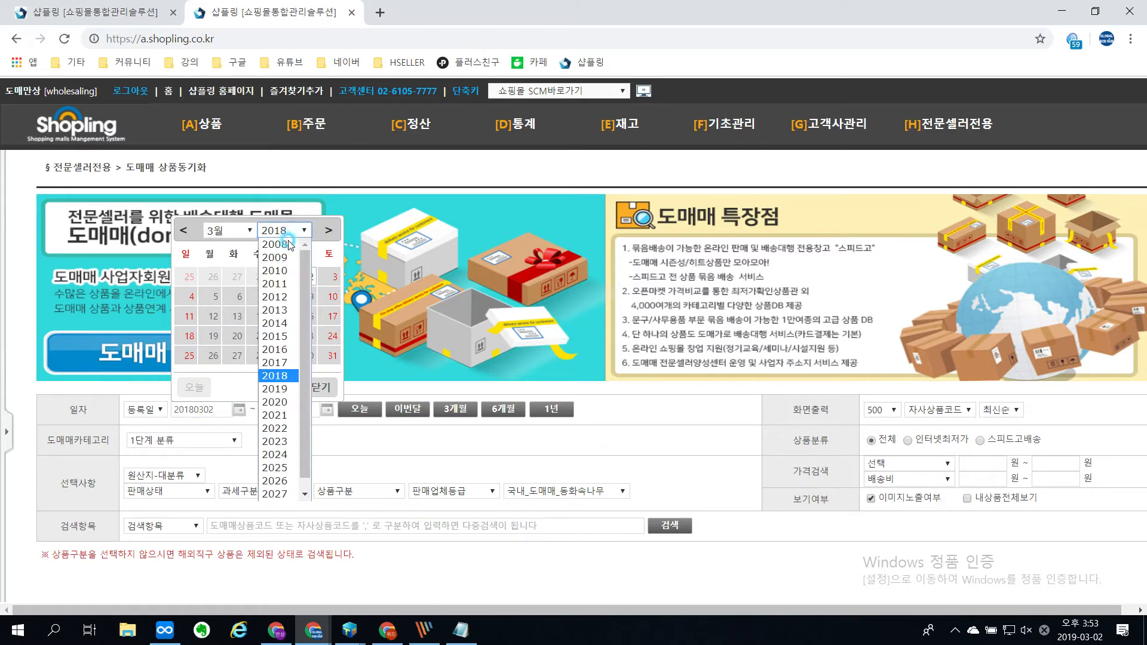
click(276, 242)
click(335, 279)
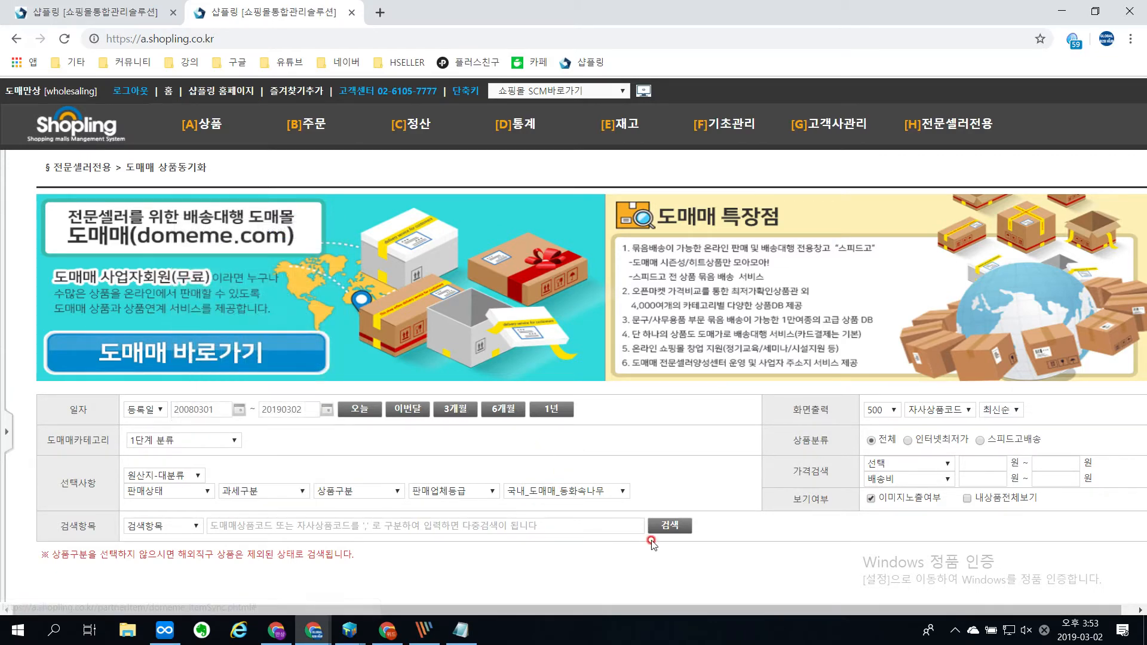
click(667, 526)
scroll(769, 318, down, 3)
scroll(769, 318, down, 3)
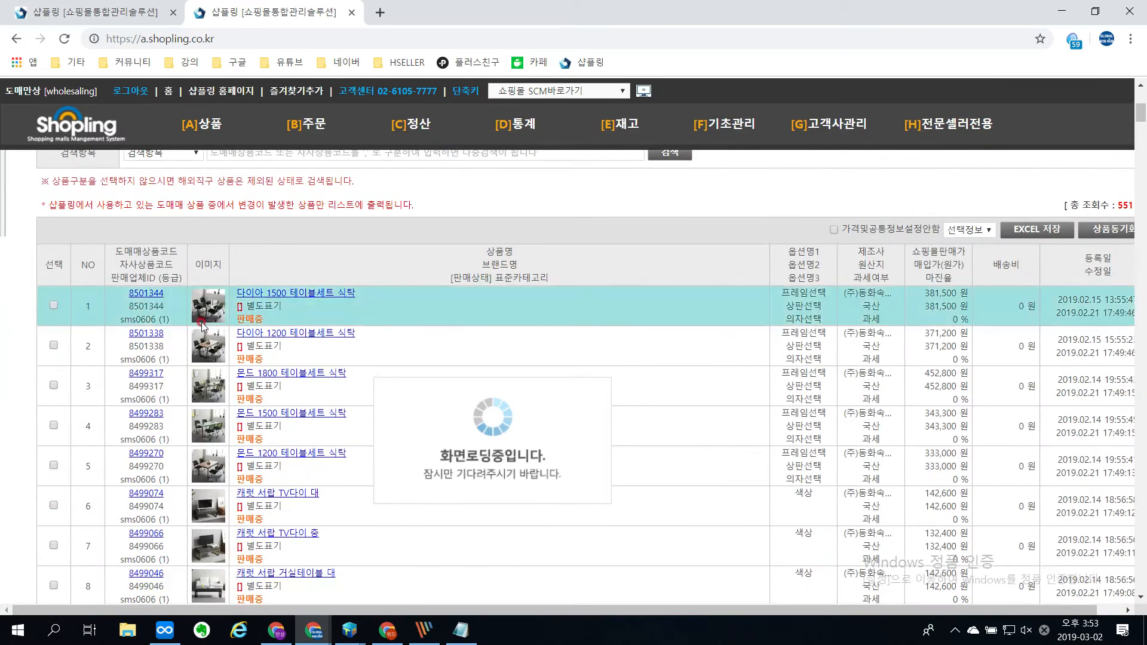
Step: Select all listed products and open their synchronization settings with 판매가변경함 chosen as the selling price option
click(53, 263)
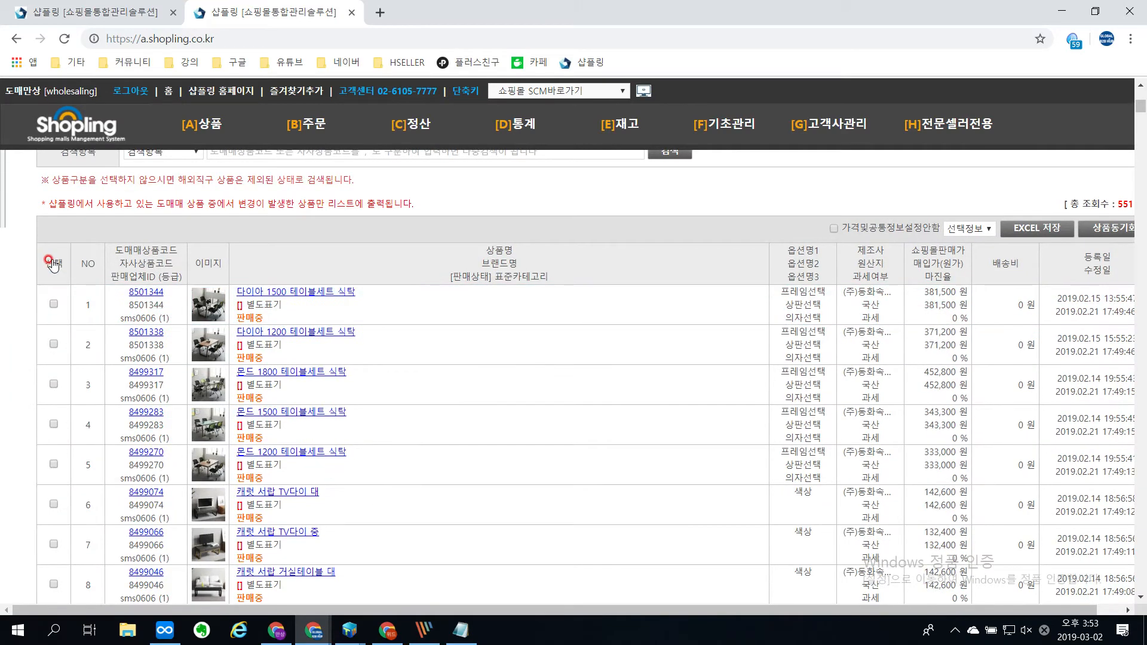
click(1105, 227)
drag(497, 191, 477, 89)
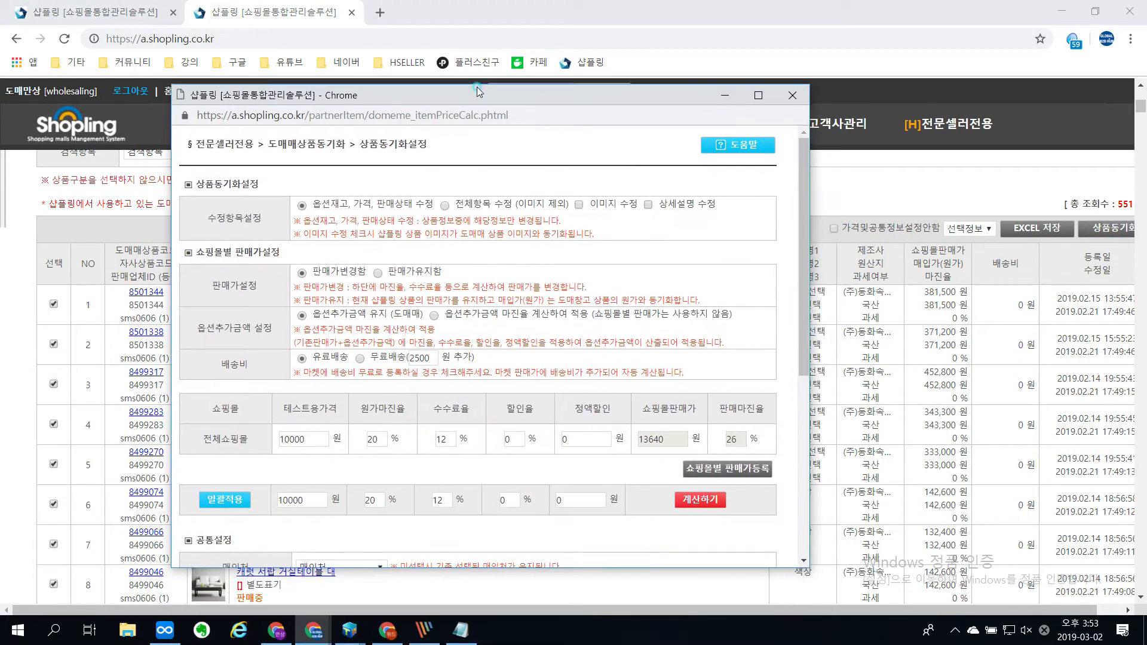
click(375, 265)
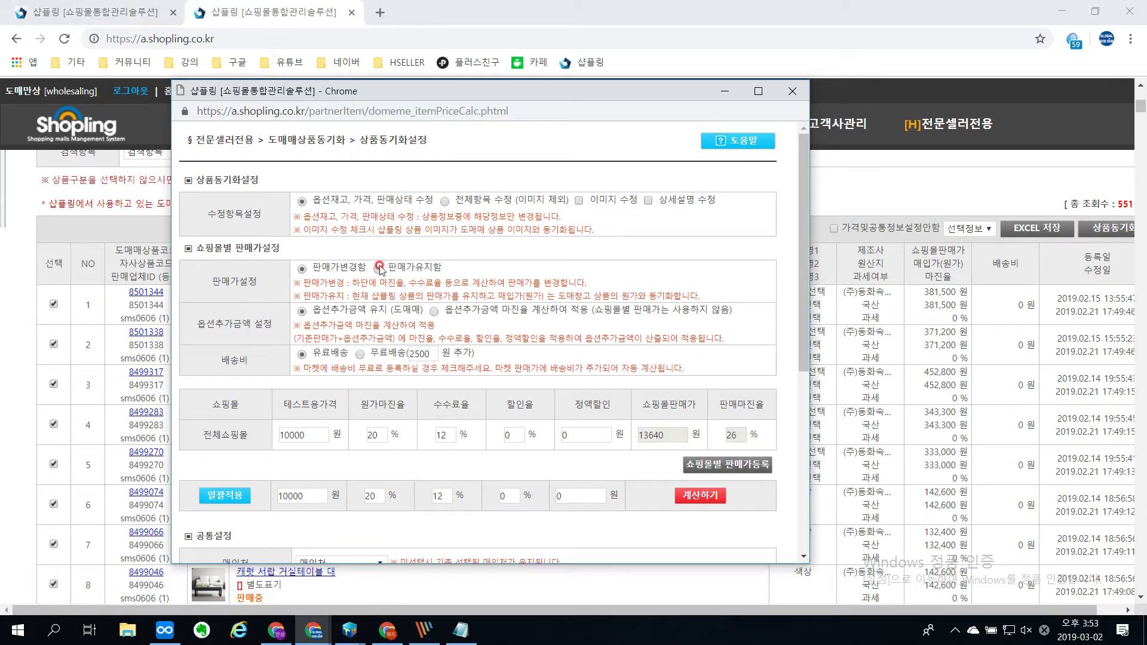
click(301, 268)
Step: Show the selling price settings for each mall and bulk-apply a 15% commission rate
scroll(544, 317, down, 5)
click(718, 167)
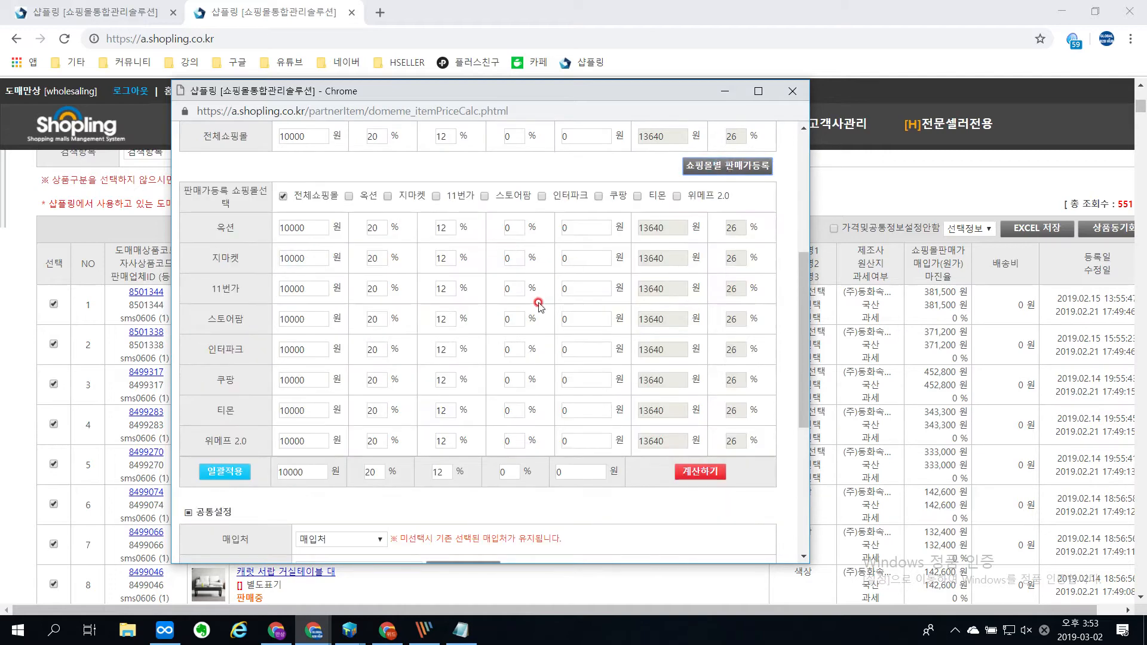
scroll(538, 307, down, 1)
drag(442, 392, 424, 398)
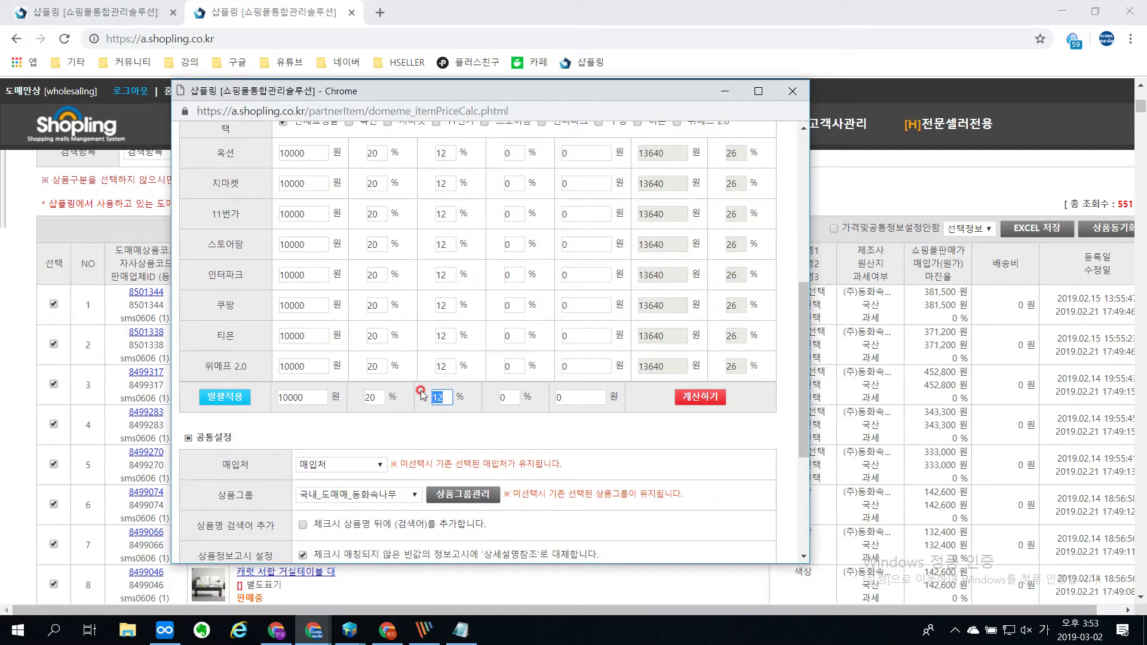
text(15)
click(238, 397)
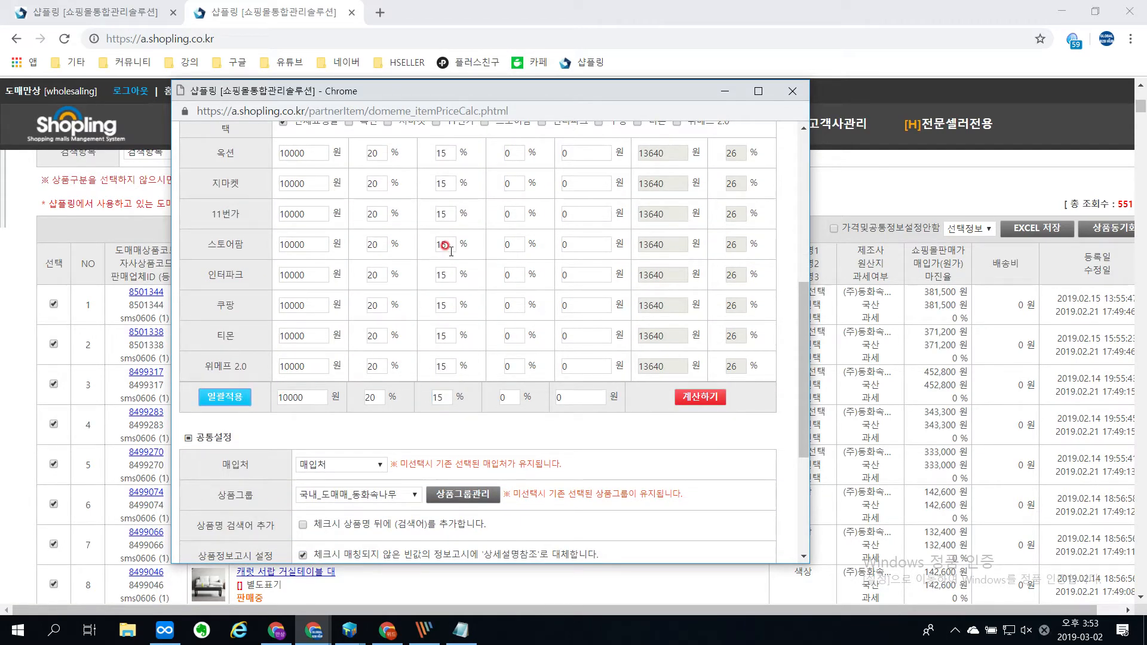
Step: Set the 스토어팜 commission rate to 6%, recalculate the prices and apply the synchronization to the selected products
drag(453, 243, 403, 226)
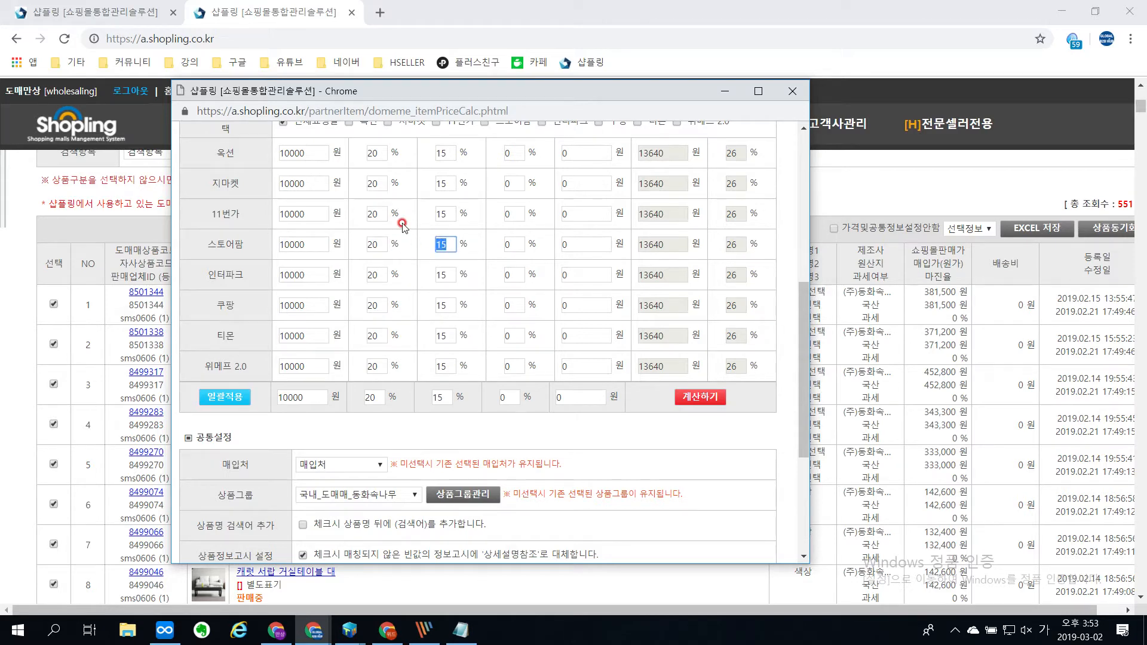
click(697, 397)
scroll(618, 395, down, 4)
click(438, 532)
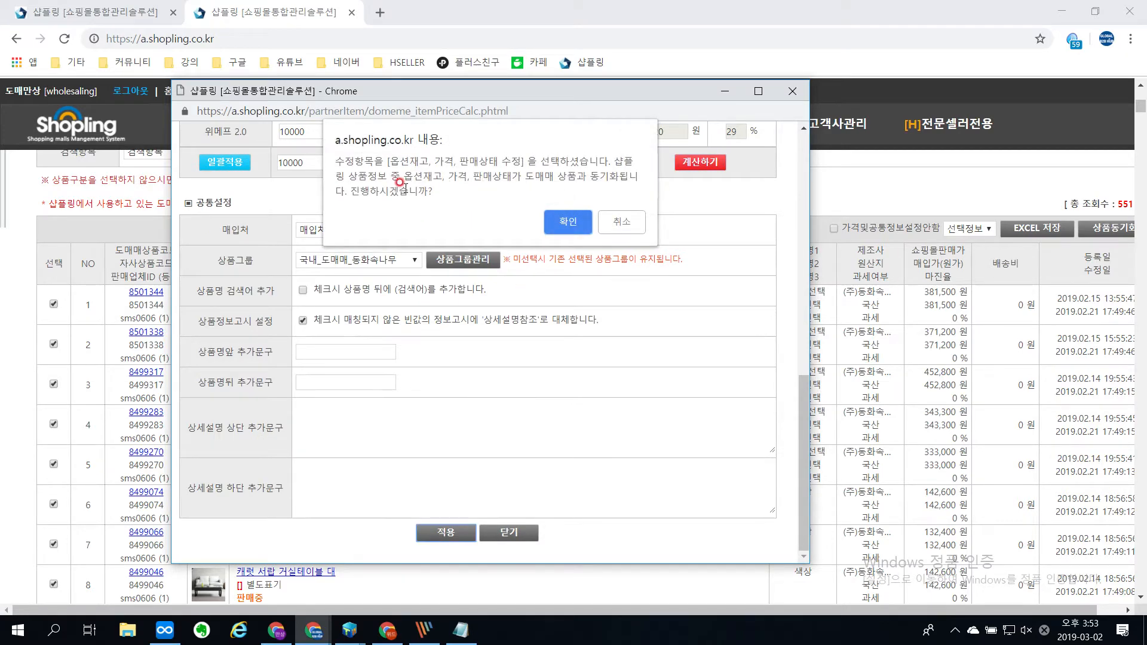
click(588, 217)
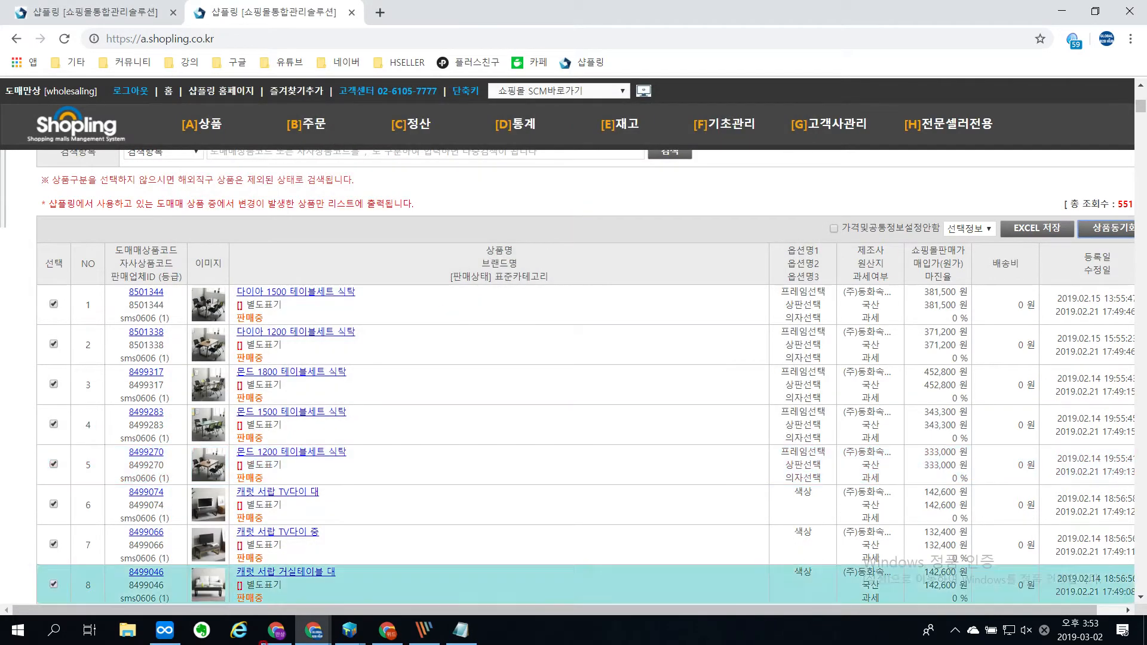
Step: Switch to Internet Explorer and open a.shopling.co.kr
click(248, 634)
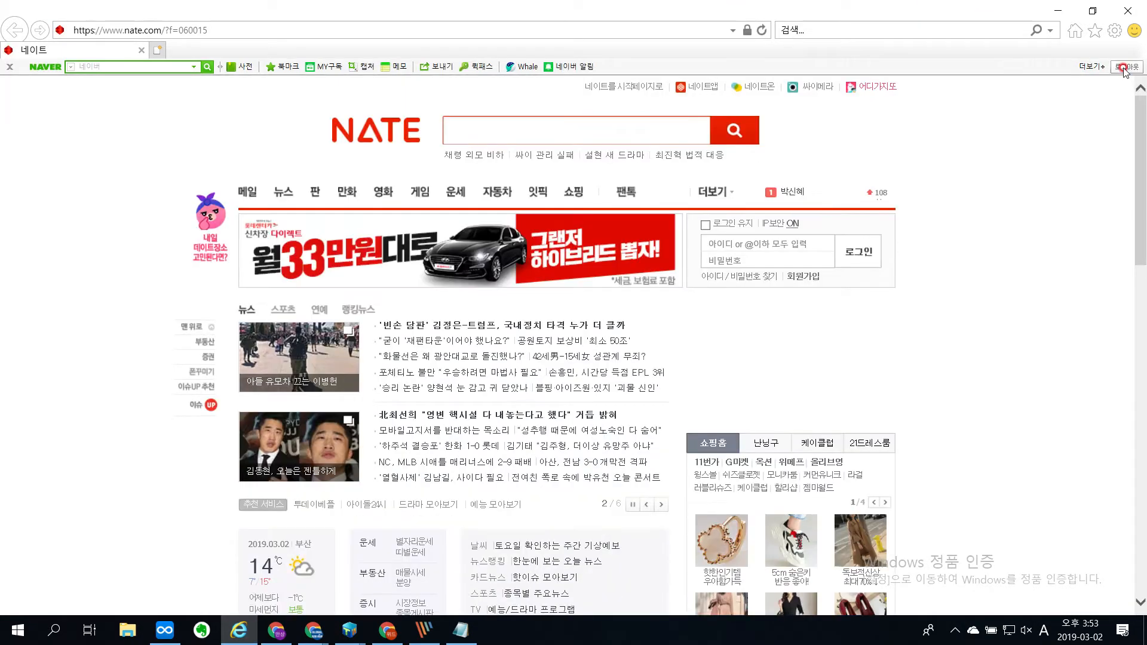
click(490, 69)
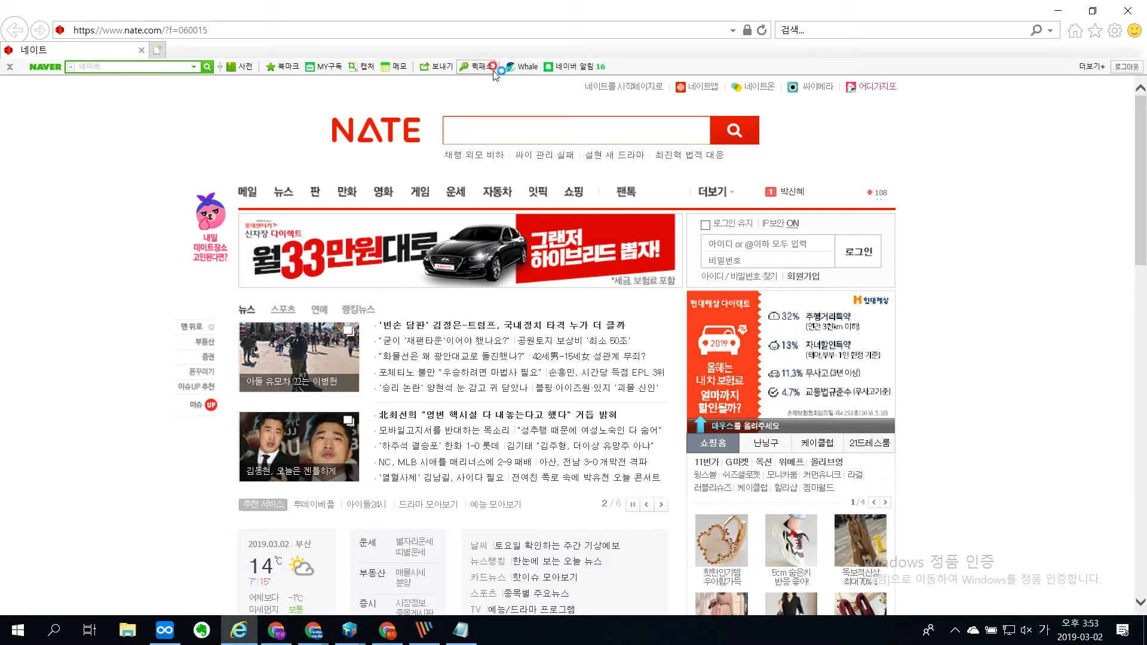
click(495, 65)
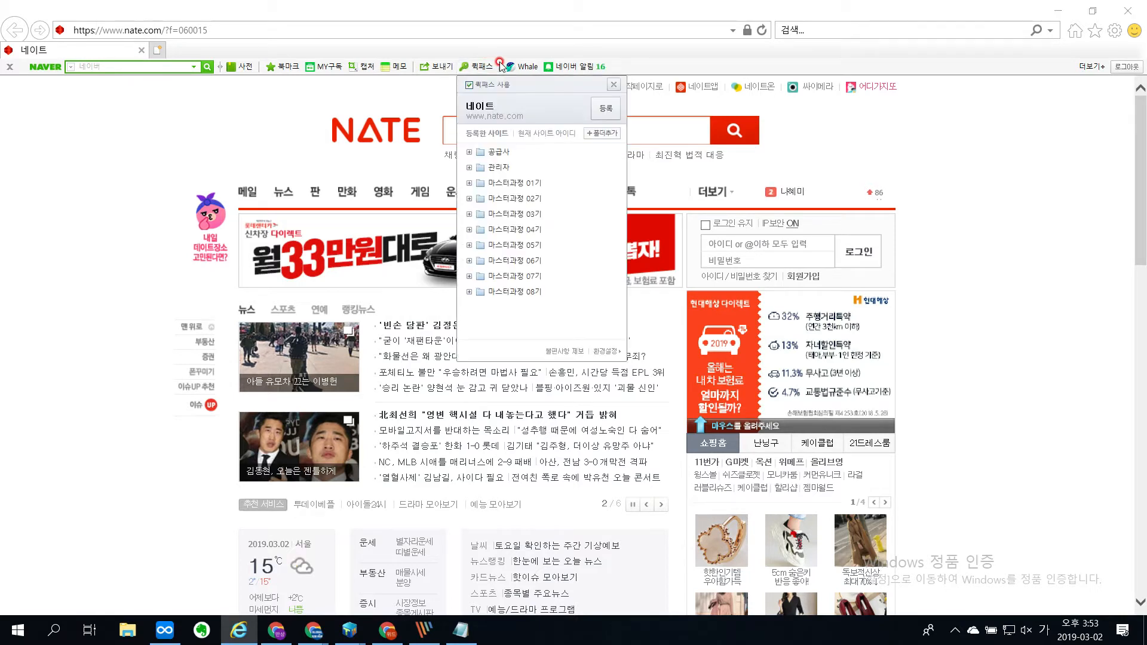
click(474, 31)
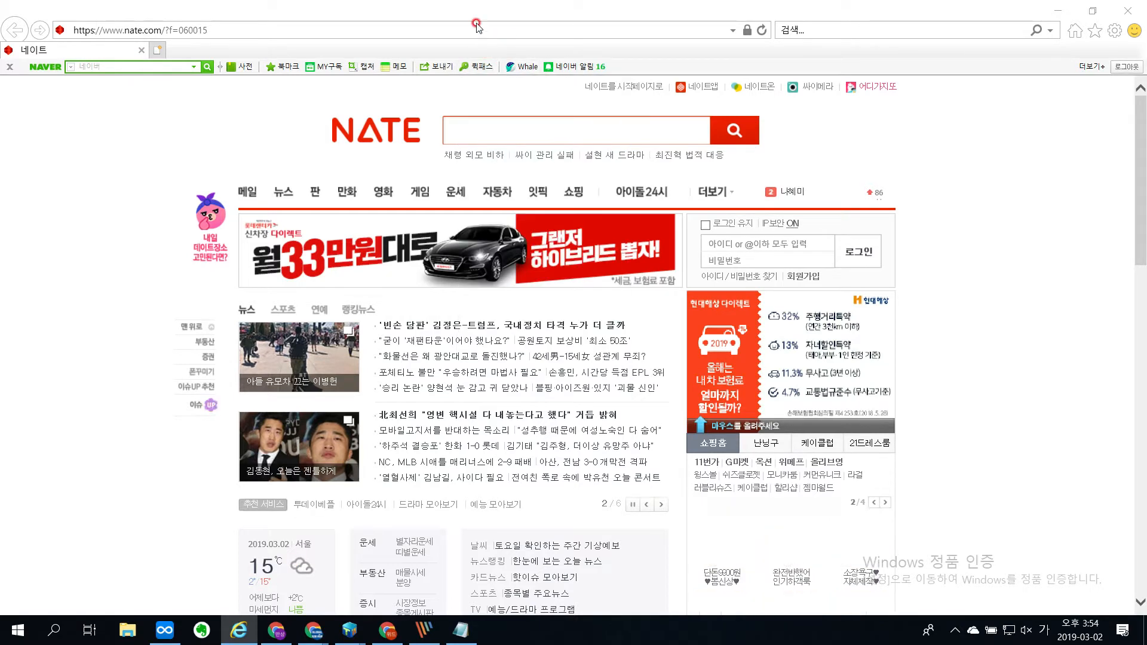
click(473, 29)
click(473, 29)
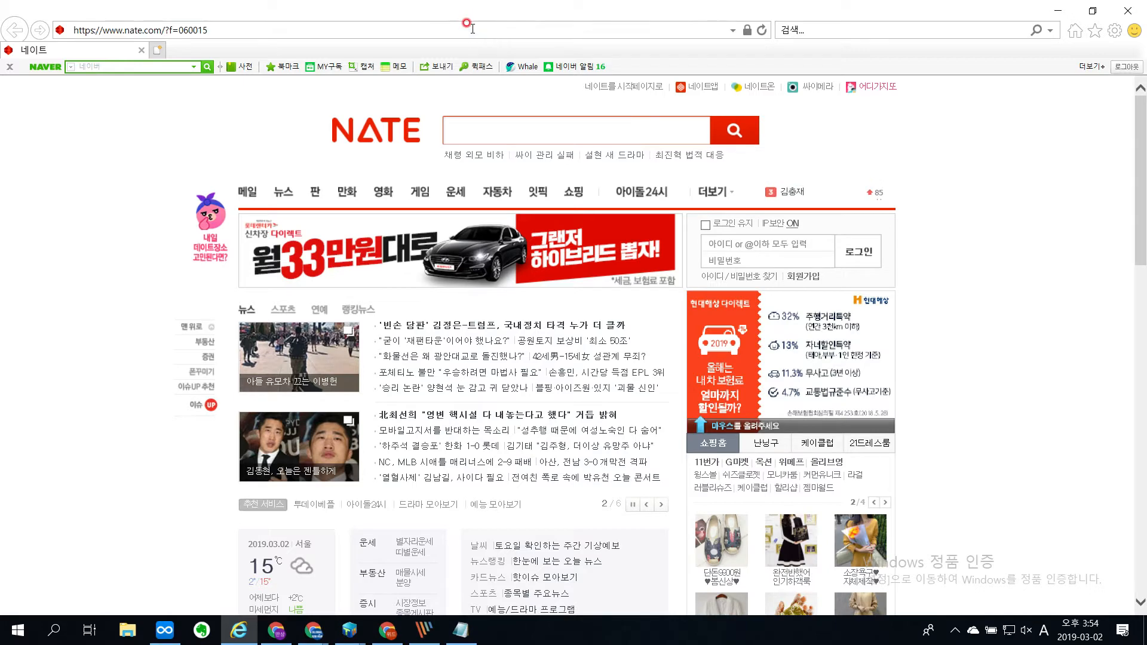
key(ctrl+a)
key(BackSpace)
text(a)
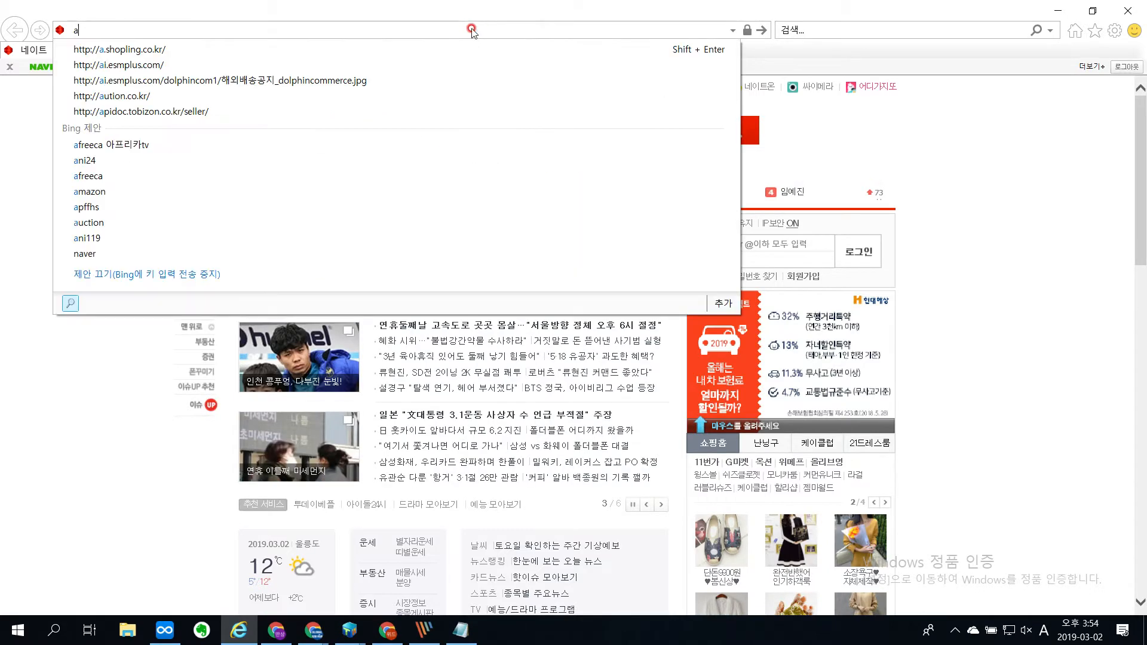
key(Down)
key(Return)
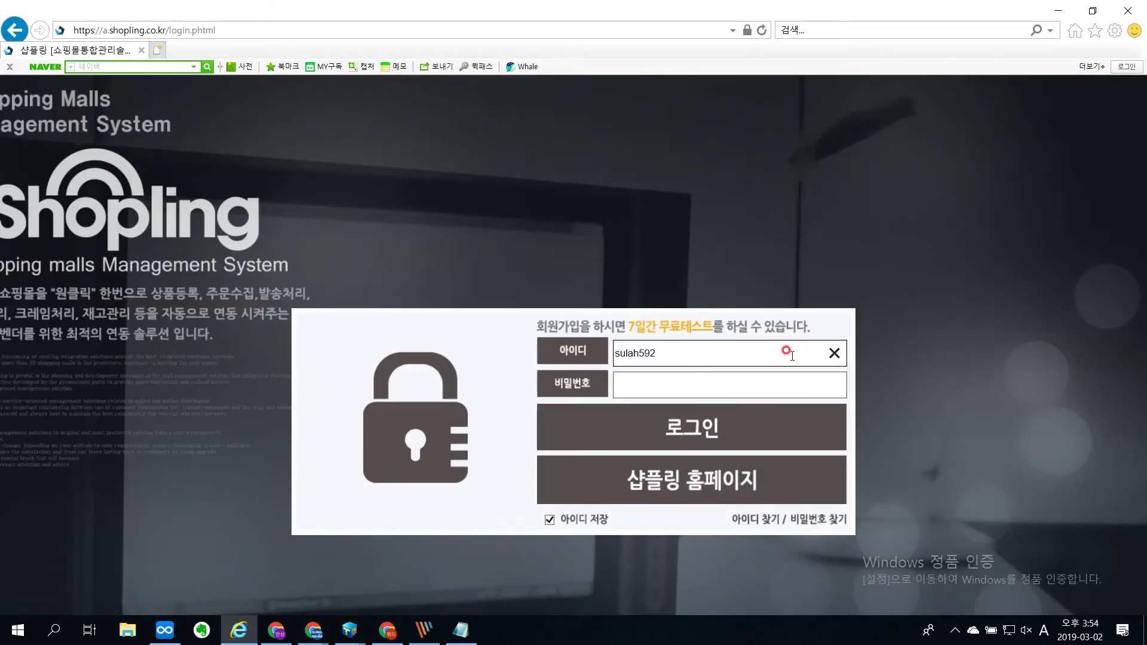
Step: Replace the saved login ID with the seller account's ID, enter the account password and log in
click(836, 353)
click(728, 356)
text(wholesaling)
key(Tab)
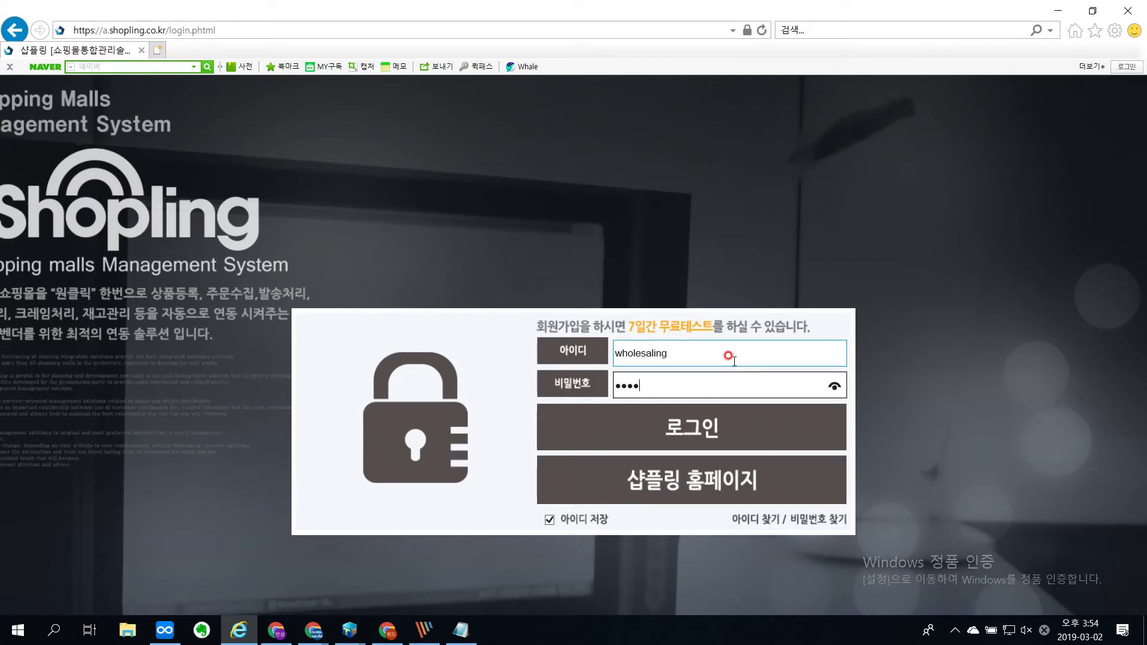
text(s)
key(Return)
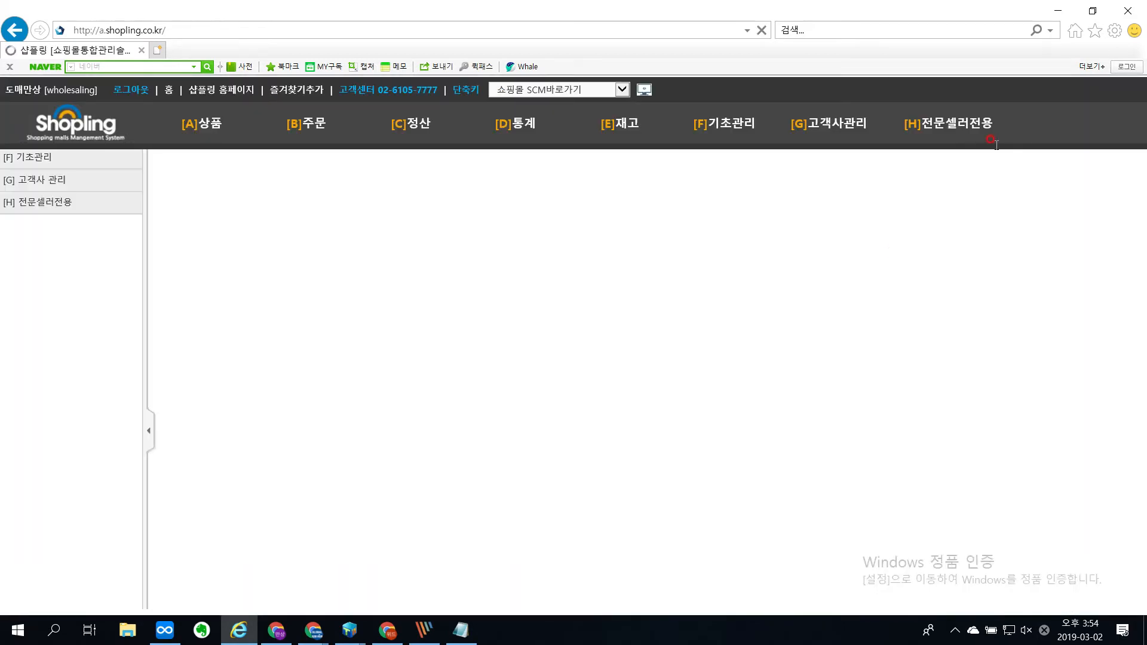
Step: On the 도매매 상품동기화 page, search a one-year period for the 국내_도매매_동화속나무 group with 2000 products per page
mouse_move(986, 140)
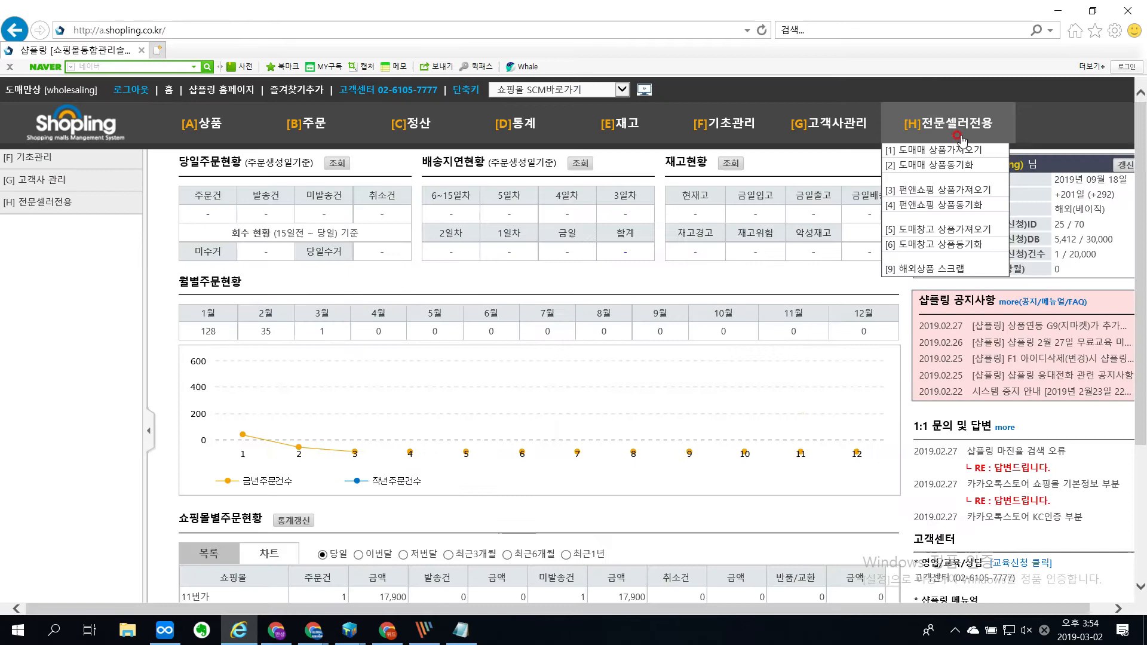
click(961, 164)
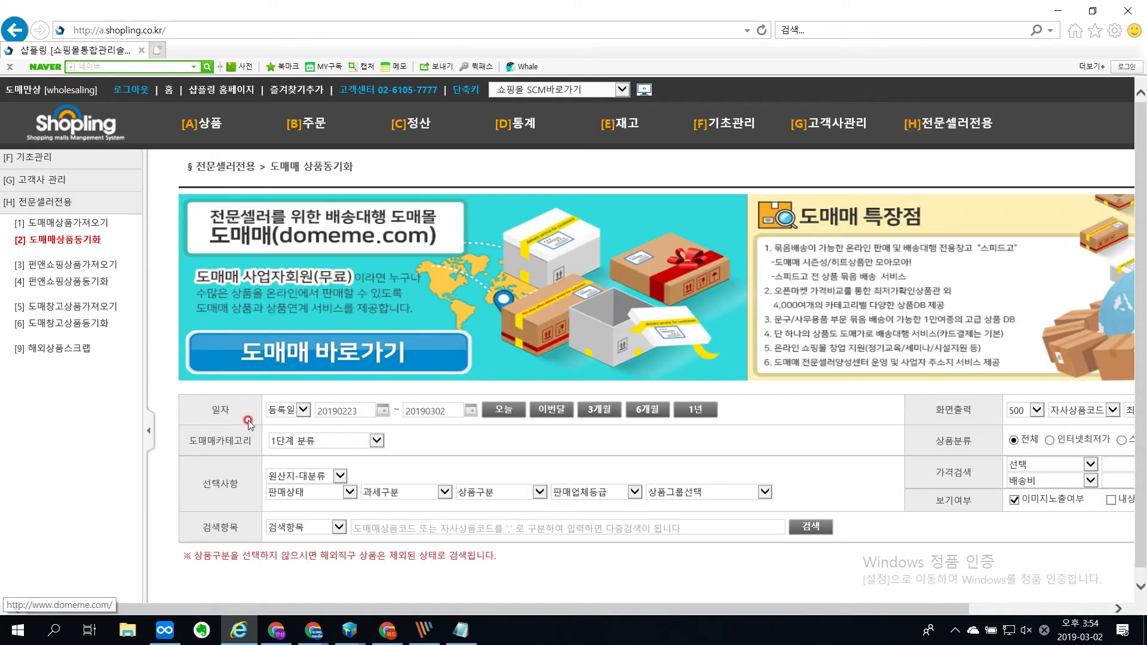
click(695, 409)
click(1019, 410)
click(1025, 435)
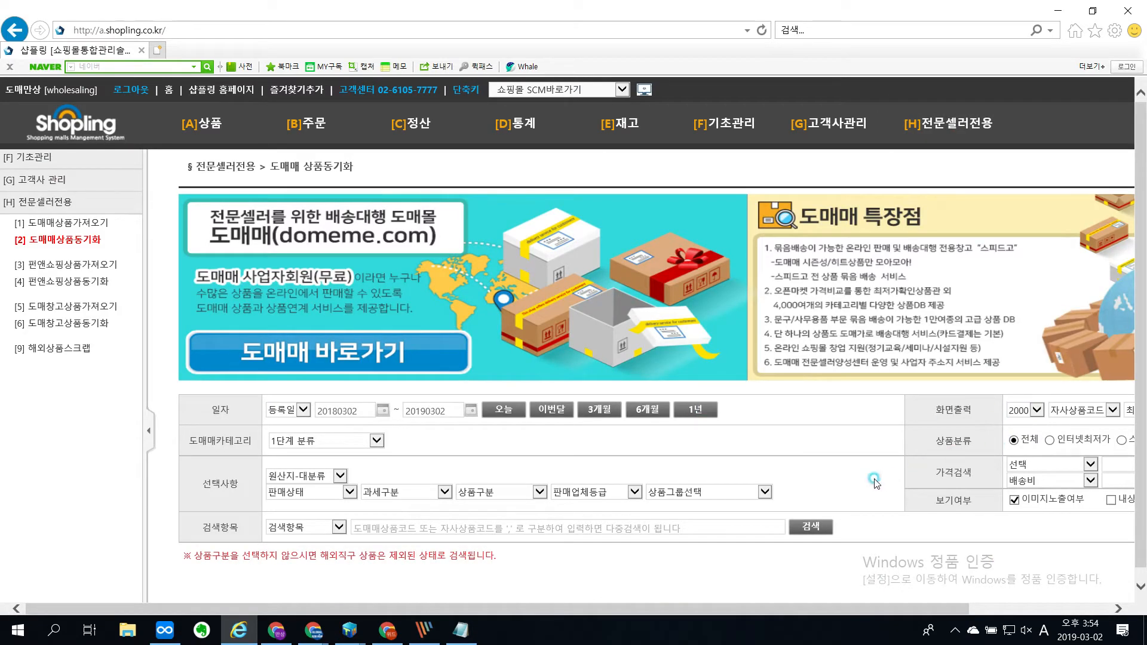
click(691, 493)
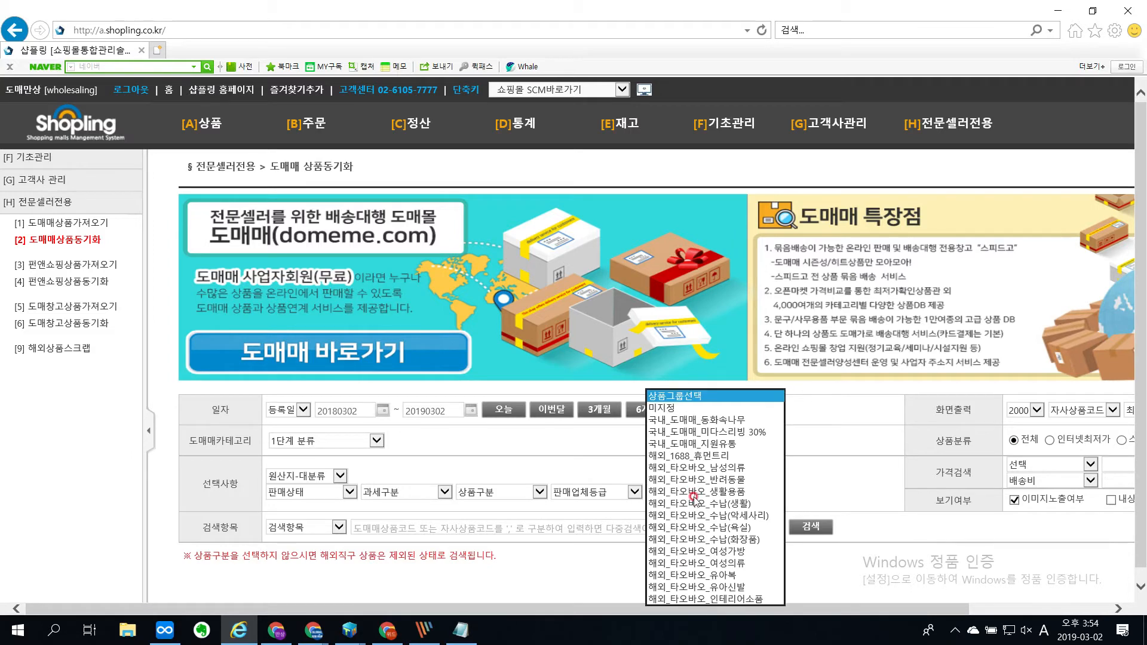
click(726, 427)
click(810, 526)
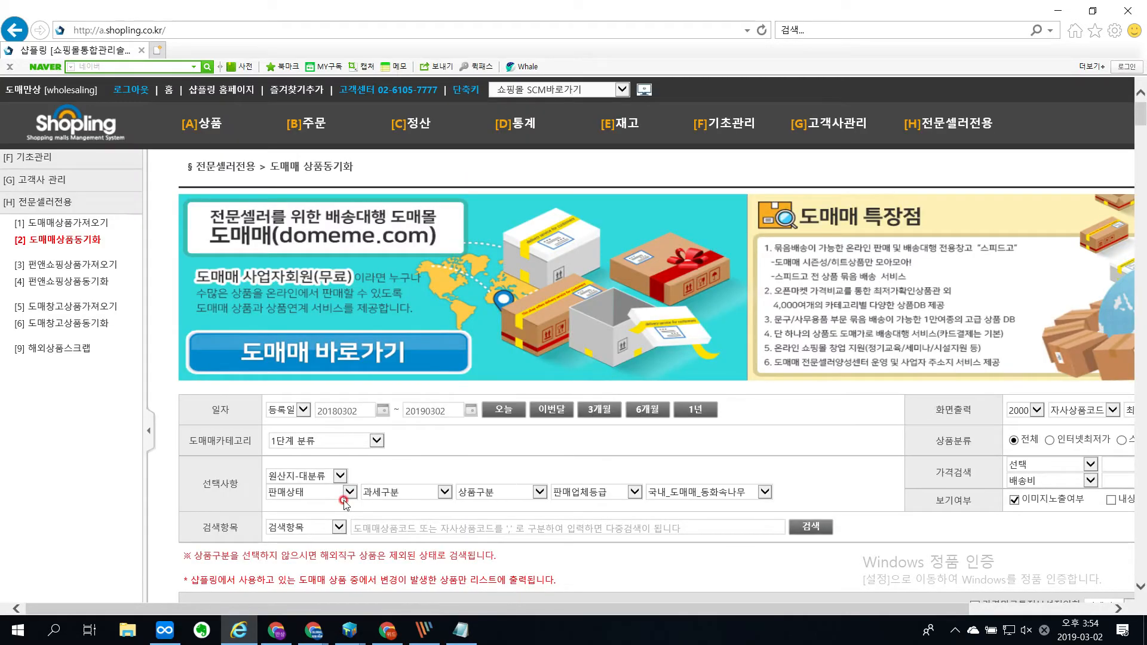
Step: Select all products in the search results and open the product synchronization settings
scroll(279, 553, down, 4)
click(195, 321)
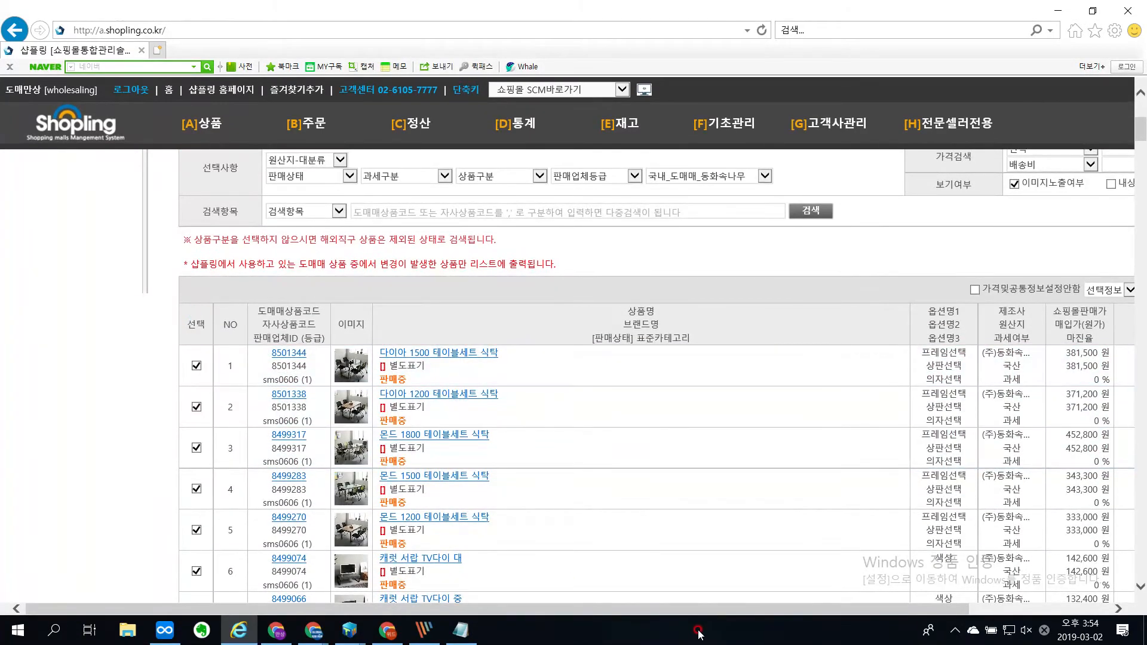
drag(717, 615, 855, 614)
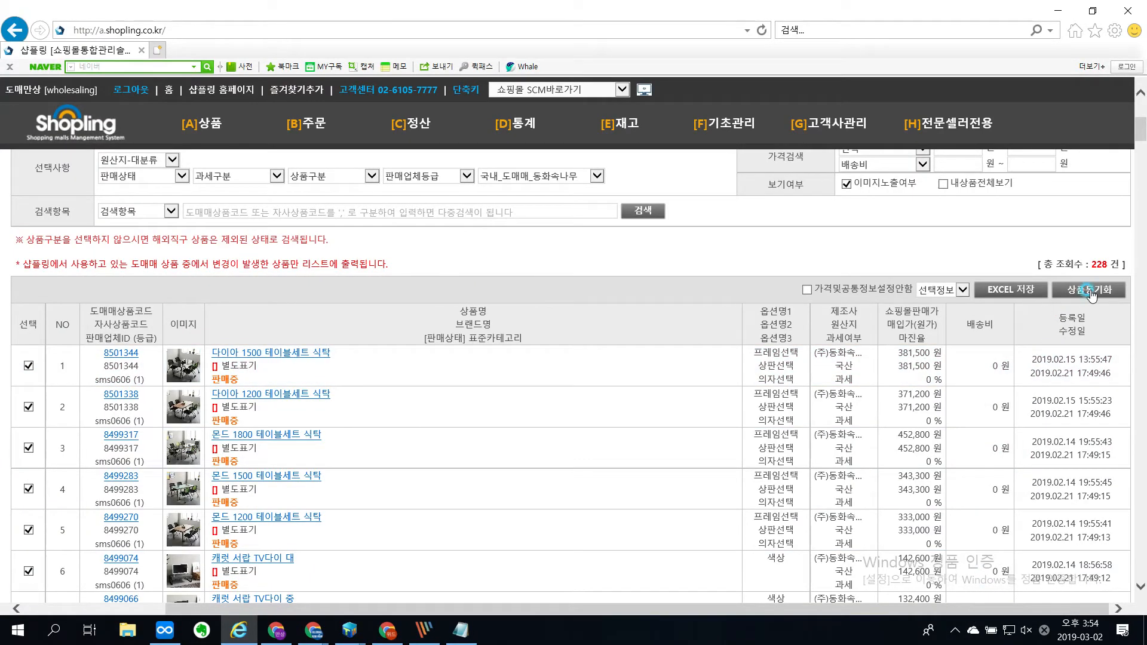
click(1088, 292)
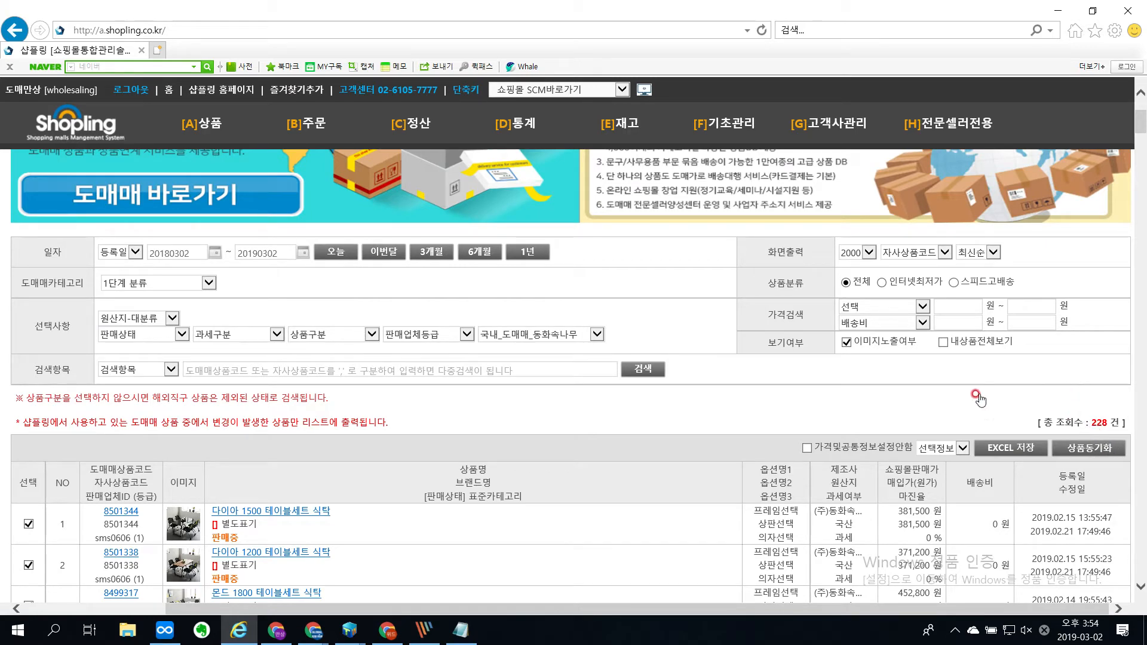
click(233, 513)
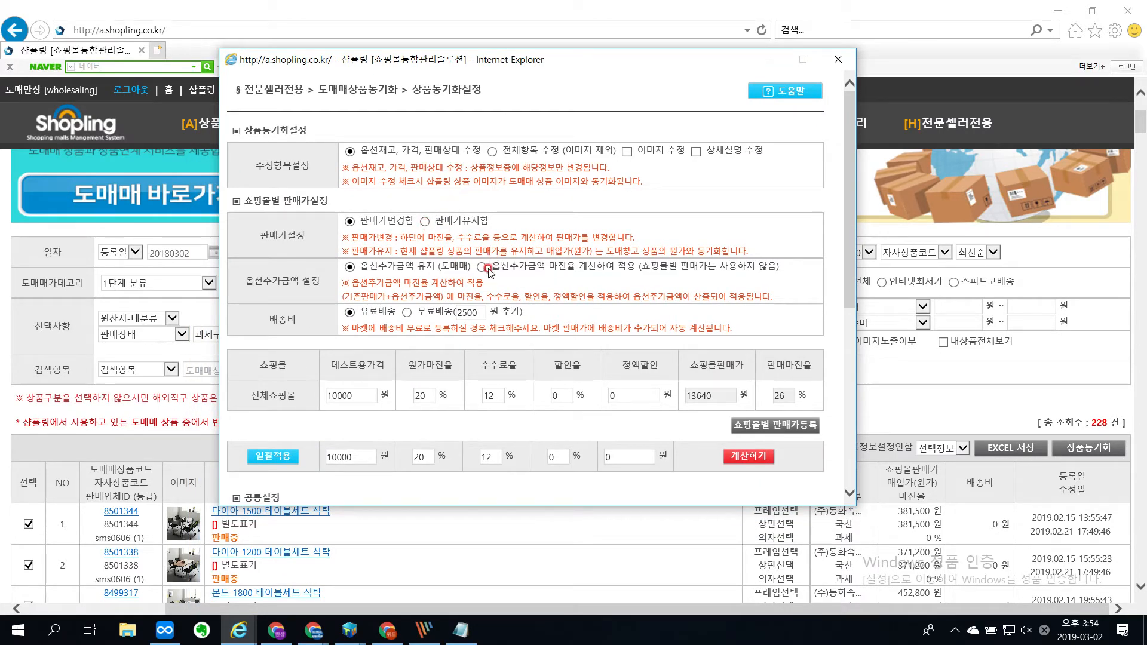
Step: Choose 옵션추가금액 마진율 계산하여 적용 and apply a 15% commission rate to all malls in the per-mall price settings
scroll(645, 338, down, 3)
click(741, 295)
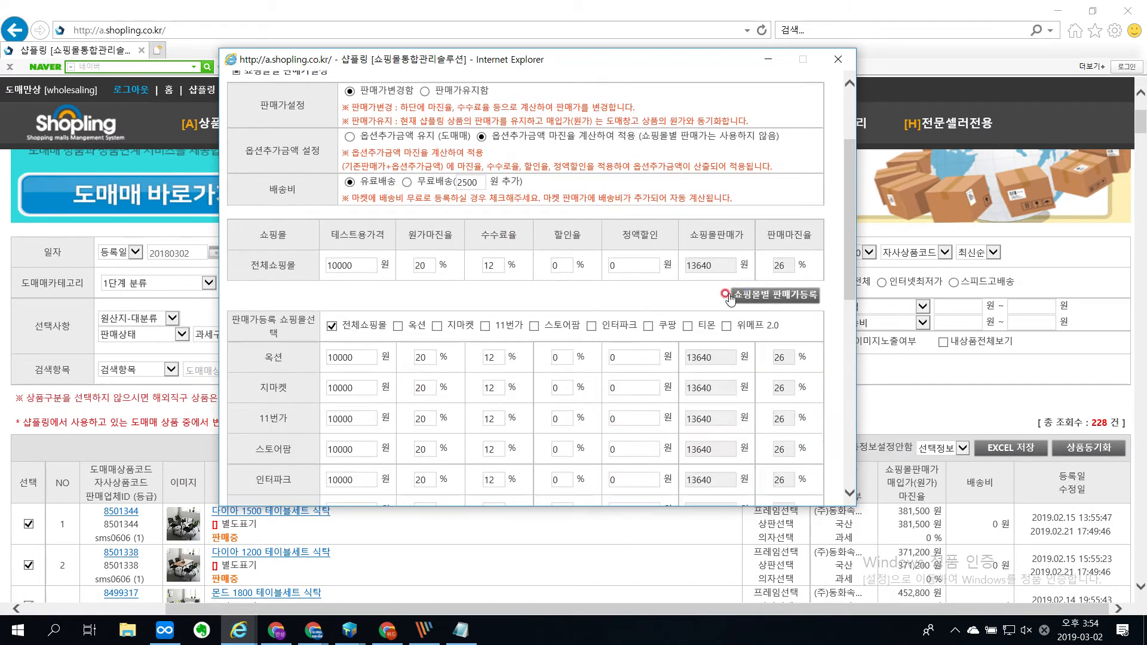
scroll(481, 343, down, 4)
double_click(426, 406)
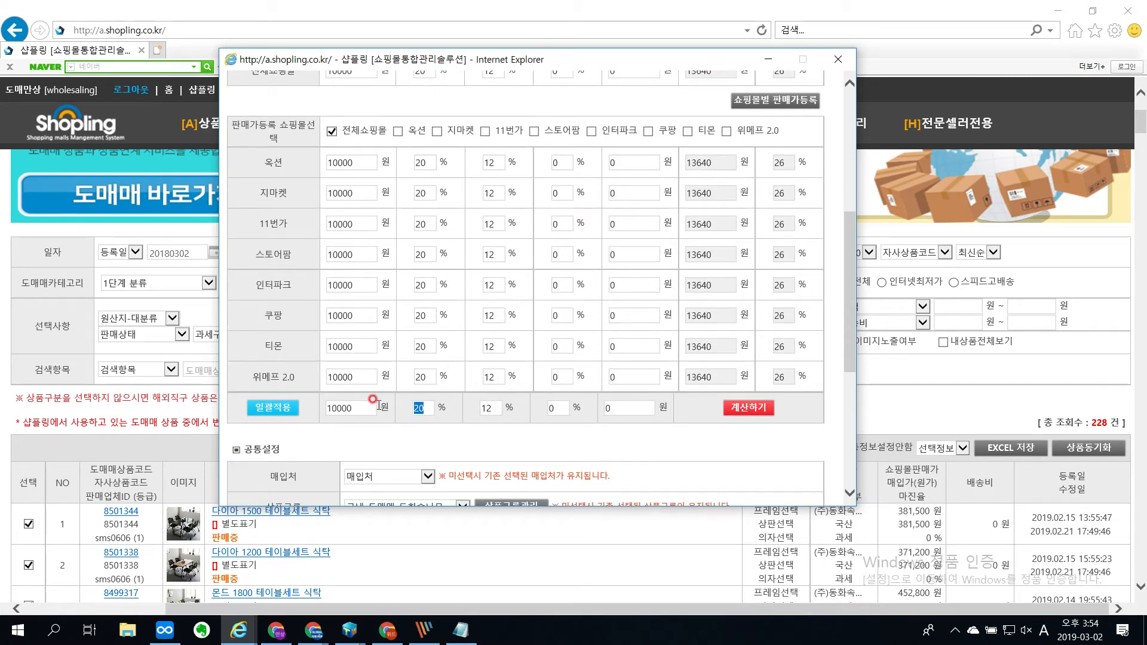
key(Tab)
text(15)
click(273, 407)
Step: Recalculate the mall selling prices and apply the synchronization settings to the selected products
scroll(623, 430, up, 3)
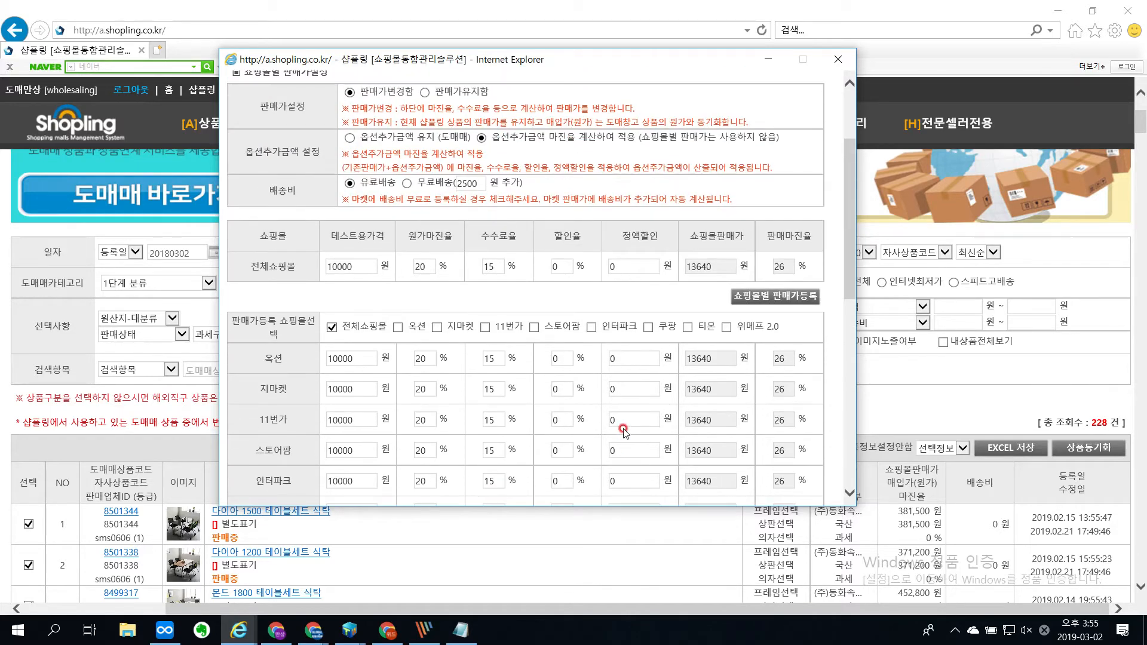
scroll(623, 421, down, 2)
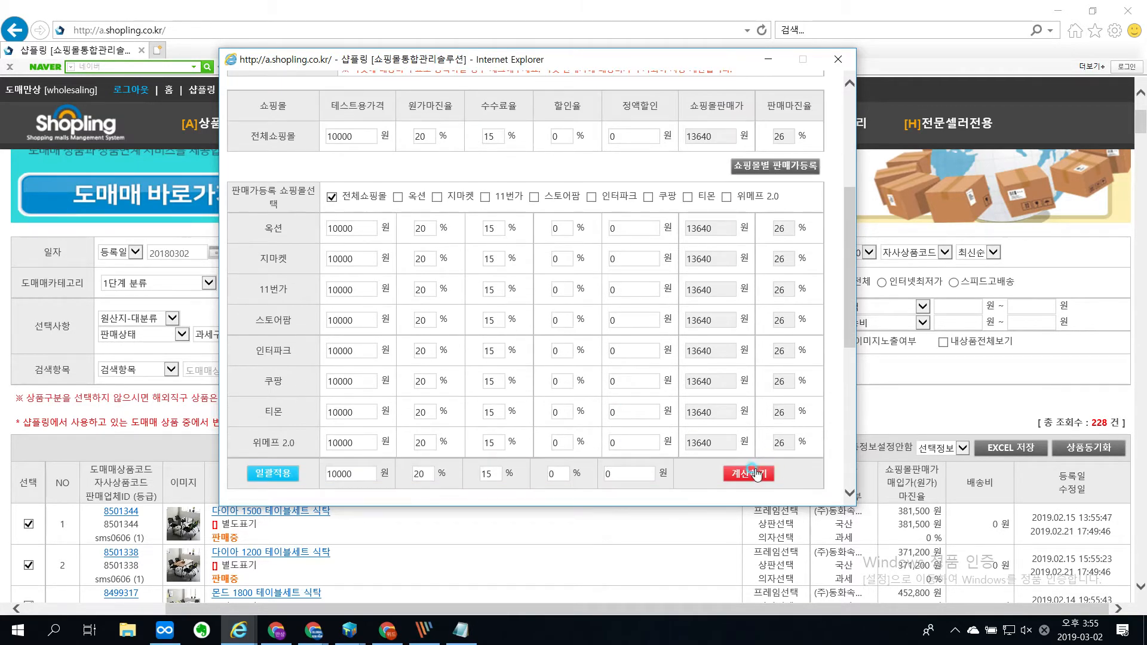
click(755, 469)
scroll(649, 424, down, 2)
scroll(650, 424, down, 4)
click(512, 477)
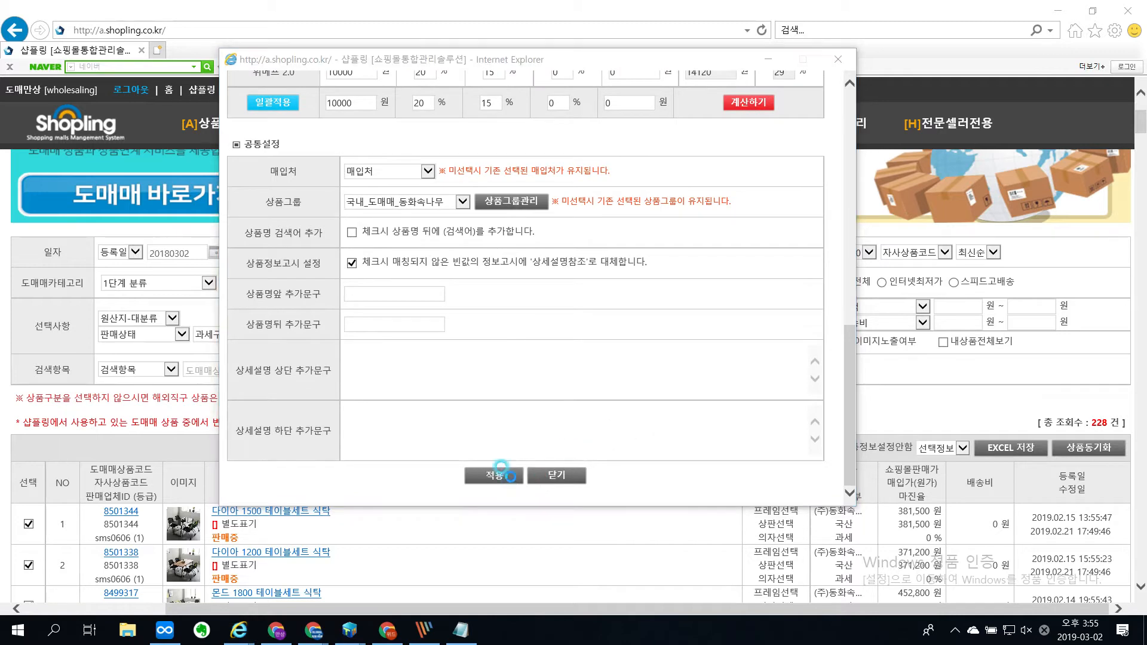
click(633, 375)
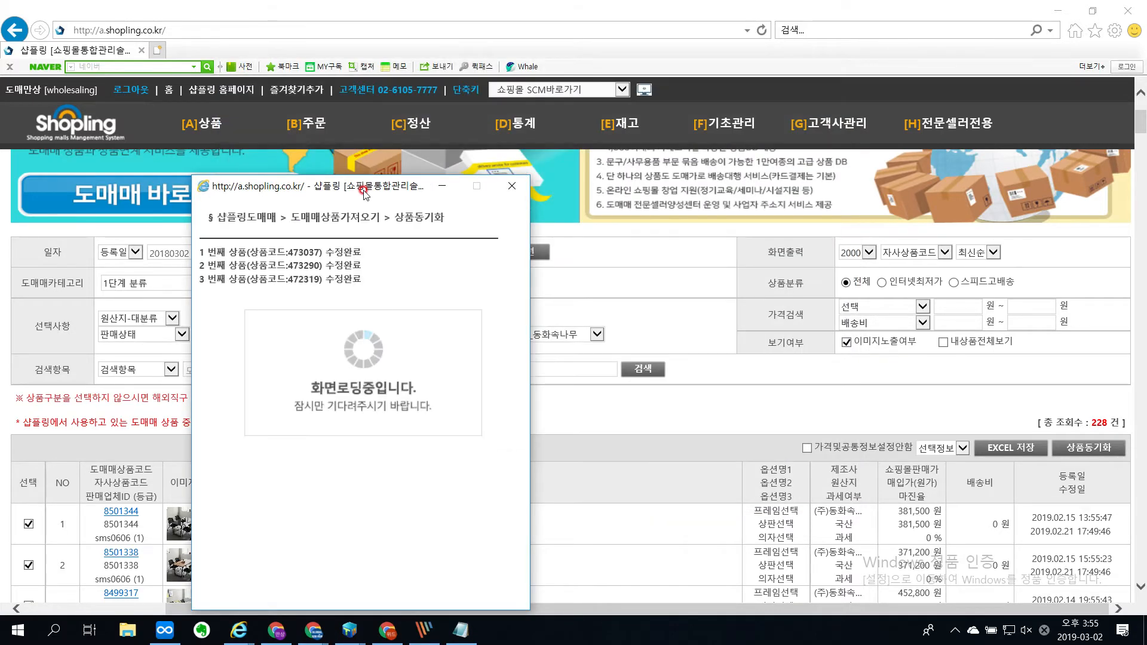
Step: Close the product synchronization results window and open the 상품조회수정 page
drag(363, 192, 416, 93)
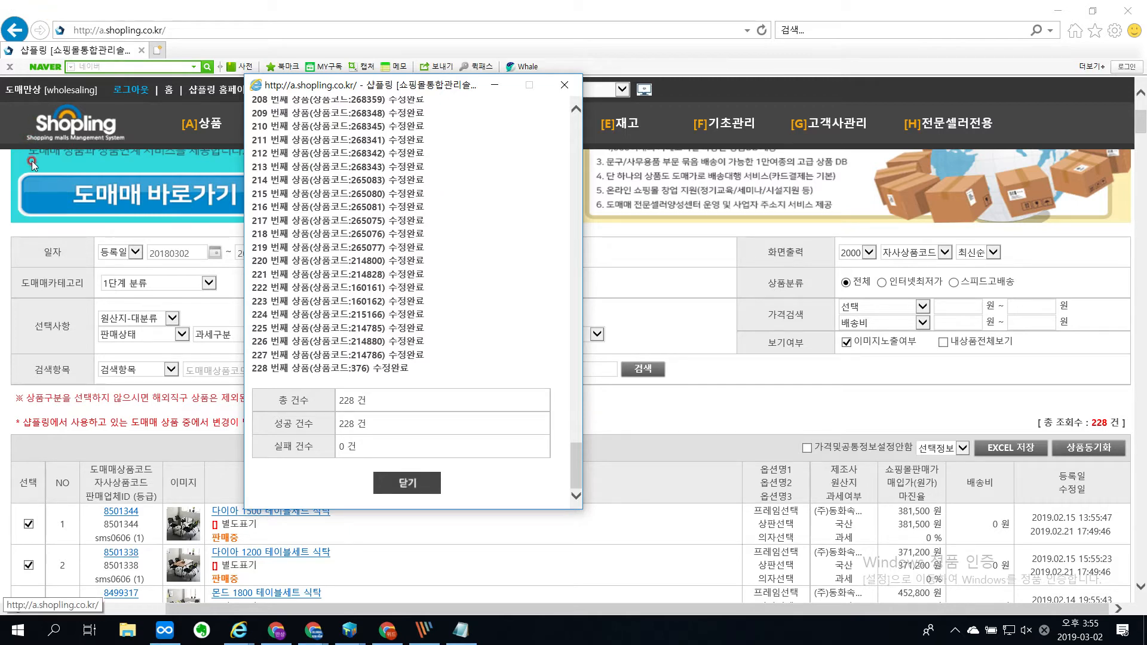
click(427, 479)
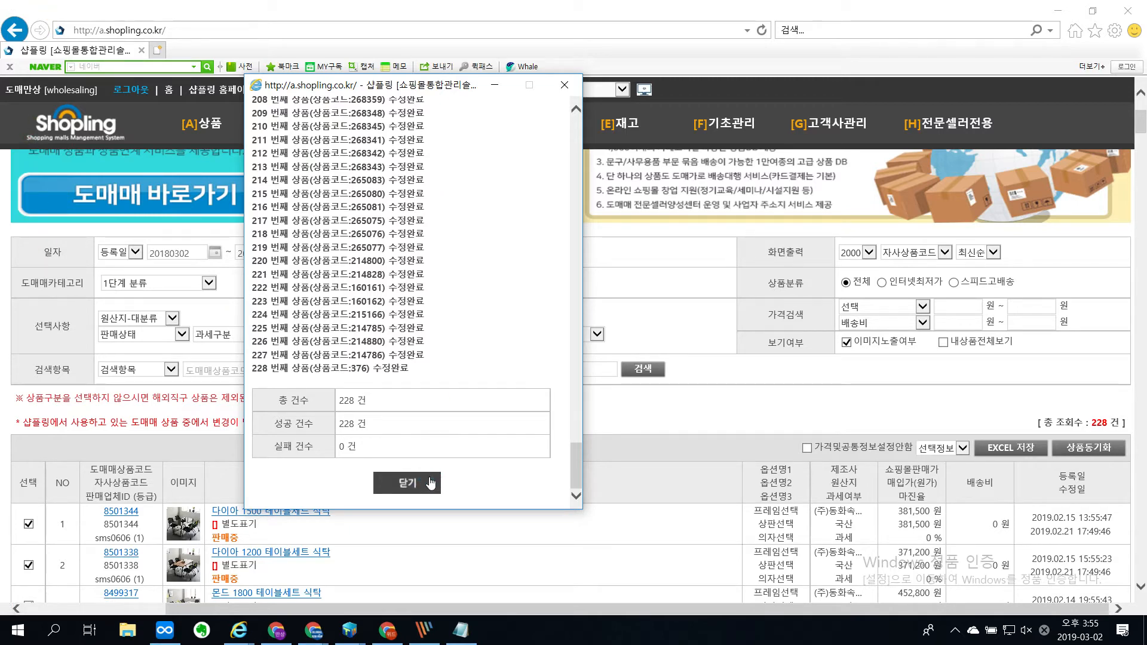
click(443, 421)
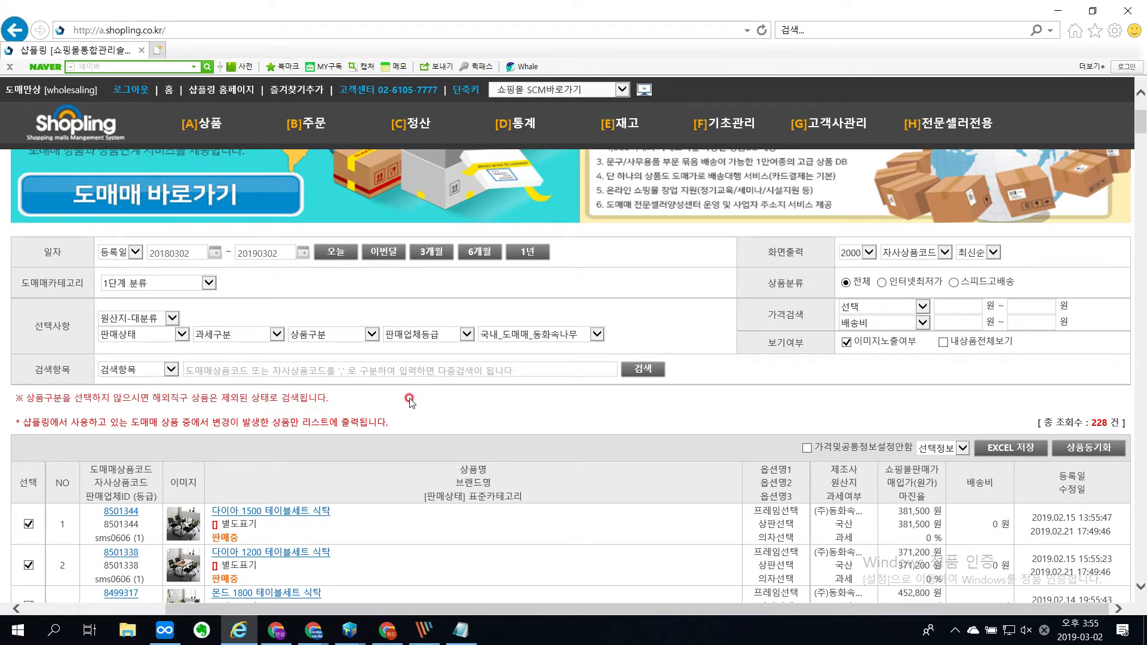
mouse_move(204, 135)
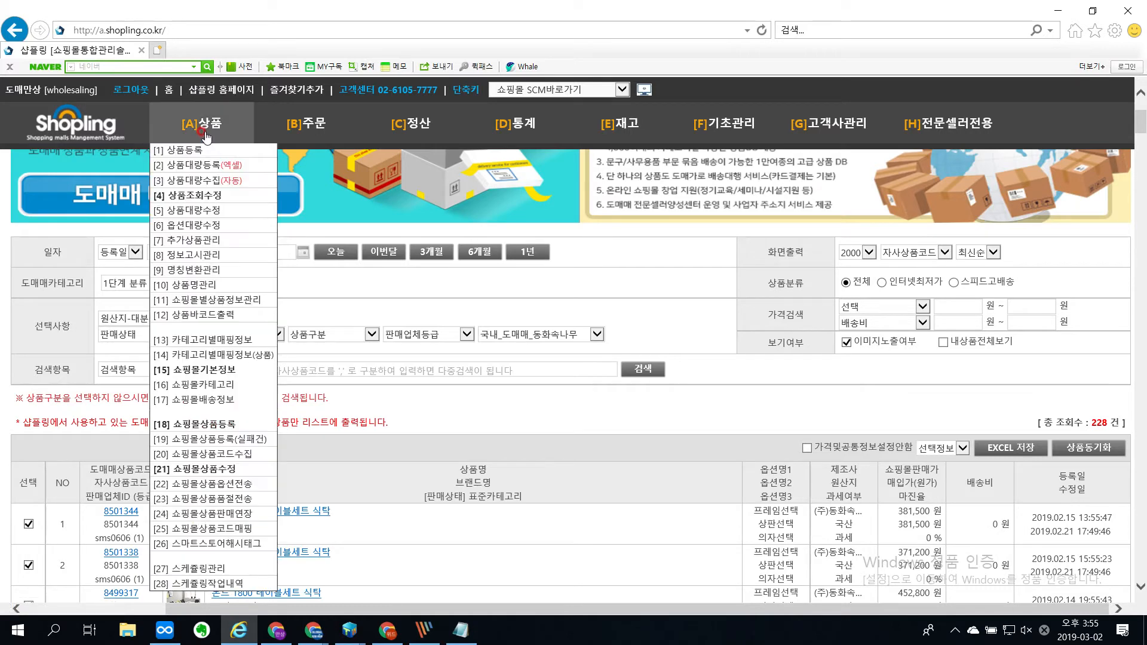
click(207, 205)
Step: Switch to Notepad and add the heading "[H]전문셀러전용 > [2]도매매 상품동기화" below the existing notes
click(460, 630)
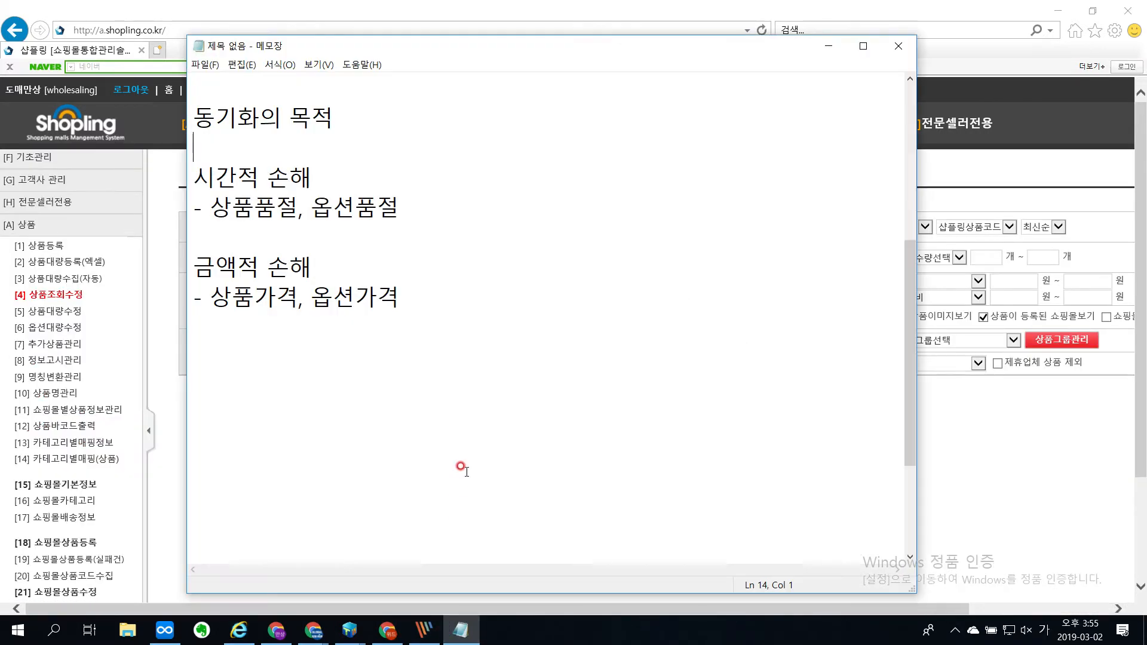
click(434, 307)
key(ctrl+a)
click(435, 308)
scroll(409, 374, down, 2)
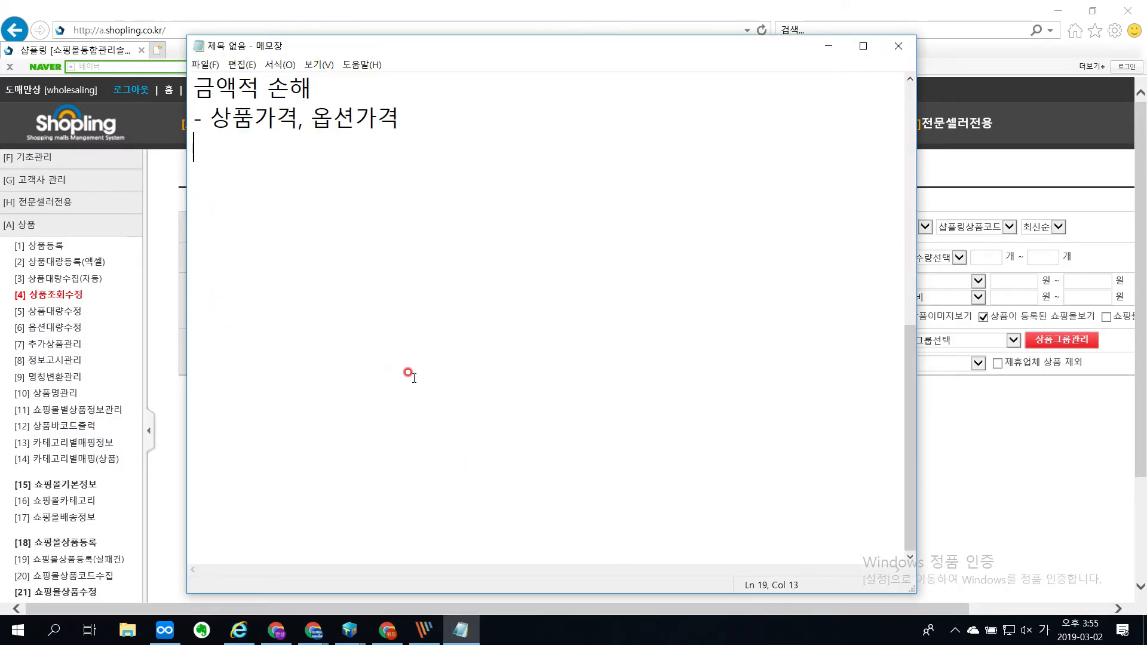
key(Return)
key(Return)
key(Return)
key(Return)
key(Return)
key(Return)
key(Return)
key(Return)
key(Return)
key(Return)
key(Return)
key(Return)
key(Return)
key(Return)
key(Return)
key(Return)
click(267, 124)
text([)
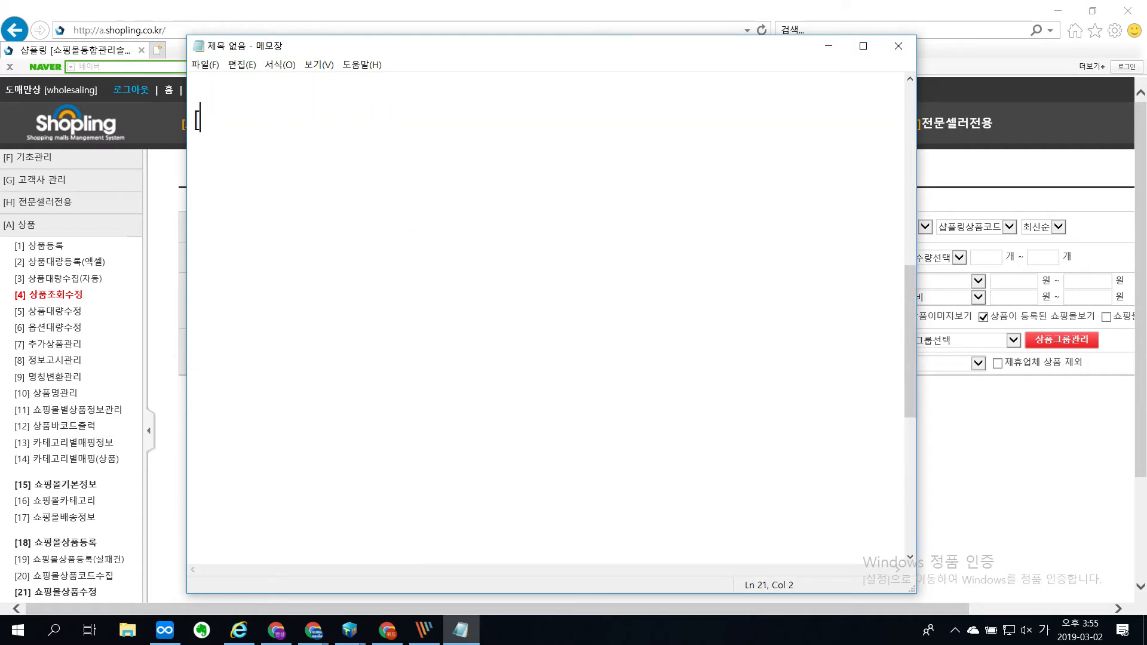
text(H]전문셀정)
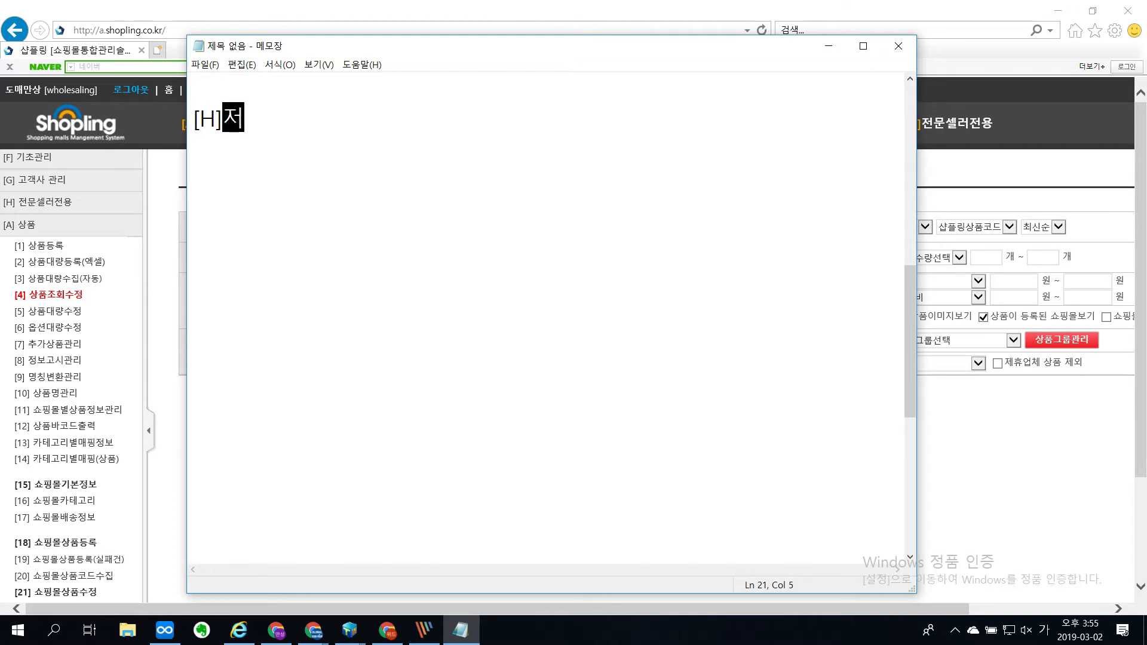
key(BackSpace)
text(전문셀전)
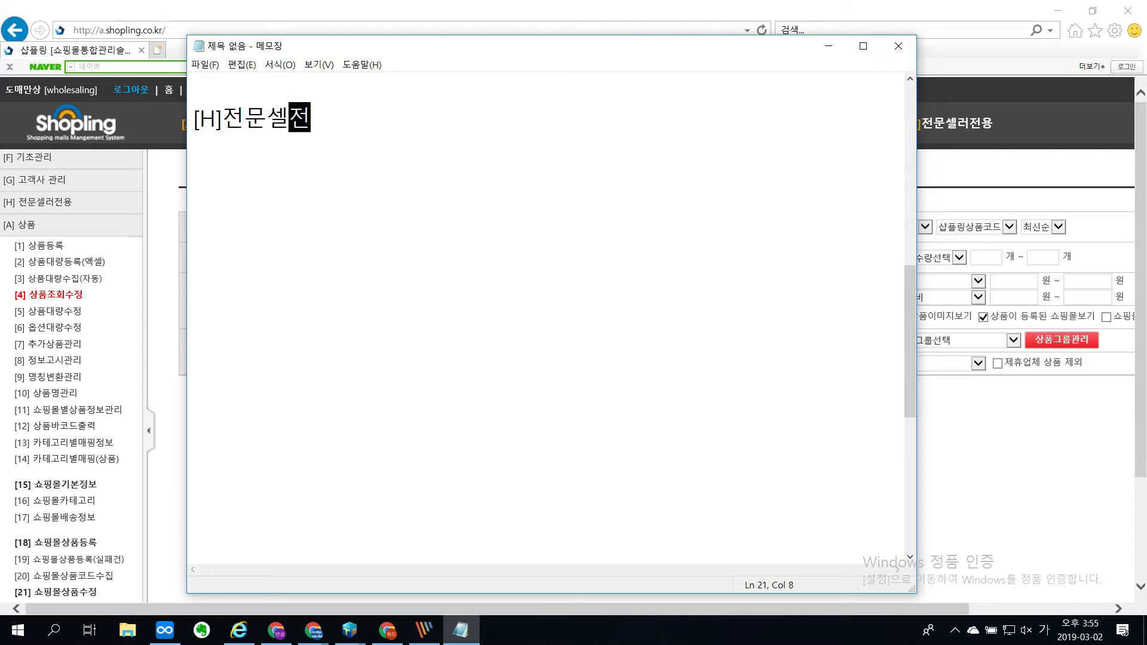
key(BackSpace)
key(BackSpace)
key(BackSpace)
text(러전용 )
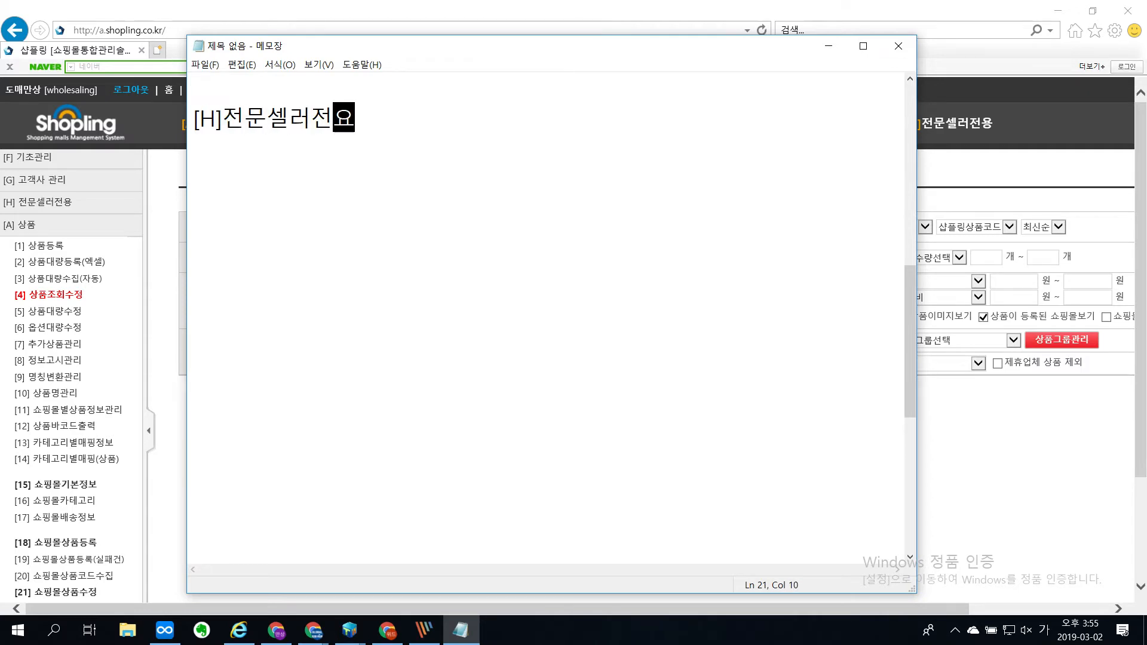
text(> [2)
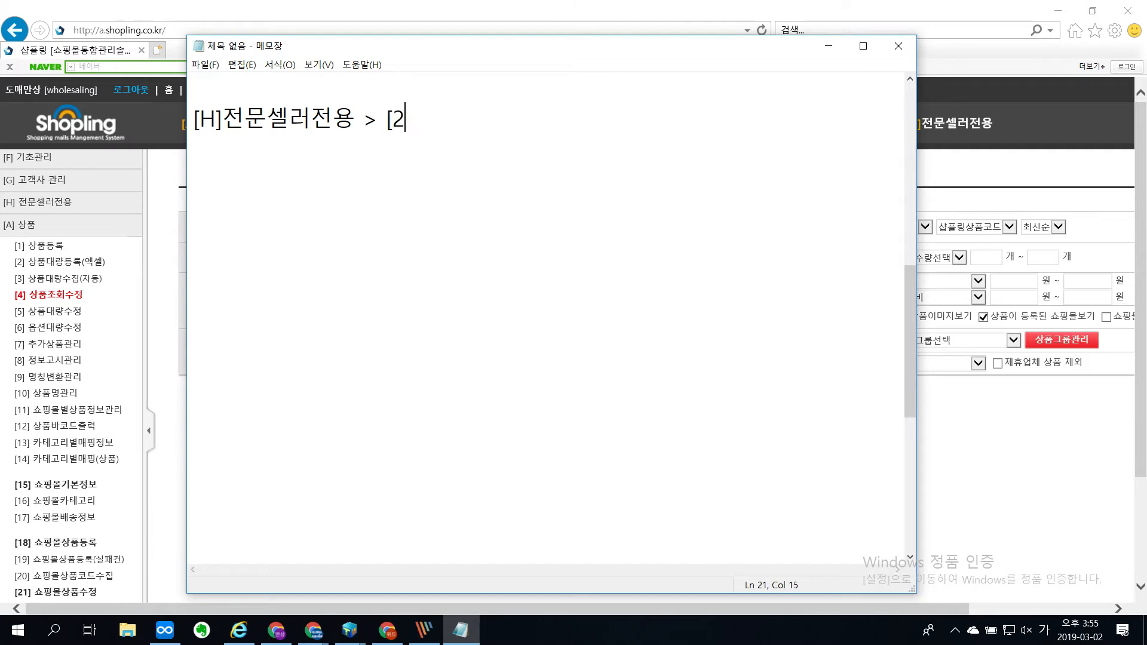
text(]도매매 상푸ㅁ동기화)
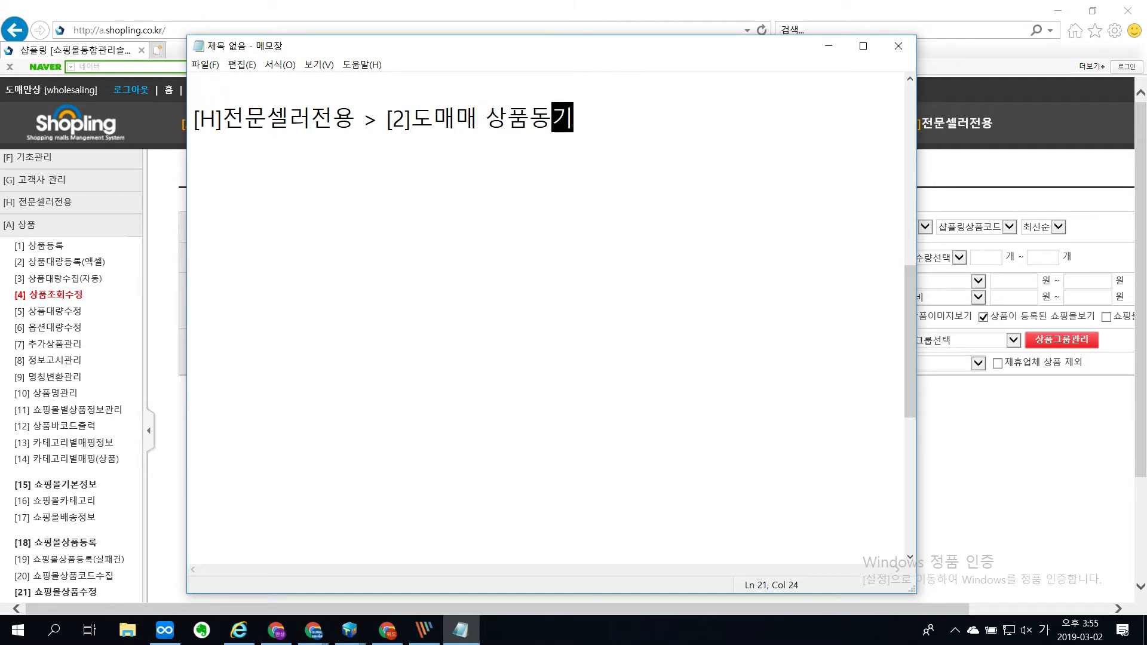
Step: Add the line "- 상품상태 (품절, 단종, 삭제)" under the 도매매 상품동기화 heading
key(Return)
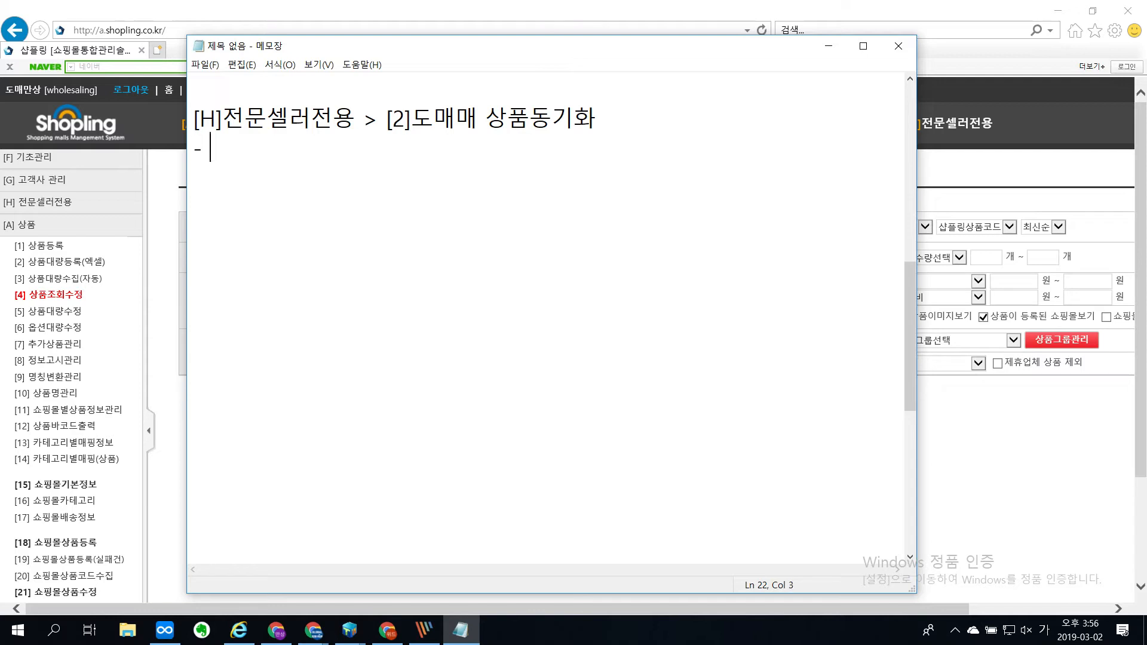
text(- 상품상태)
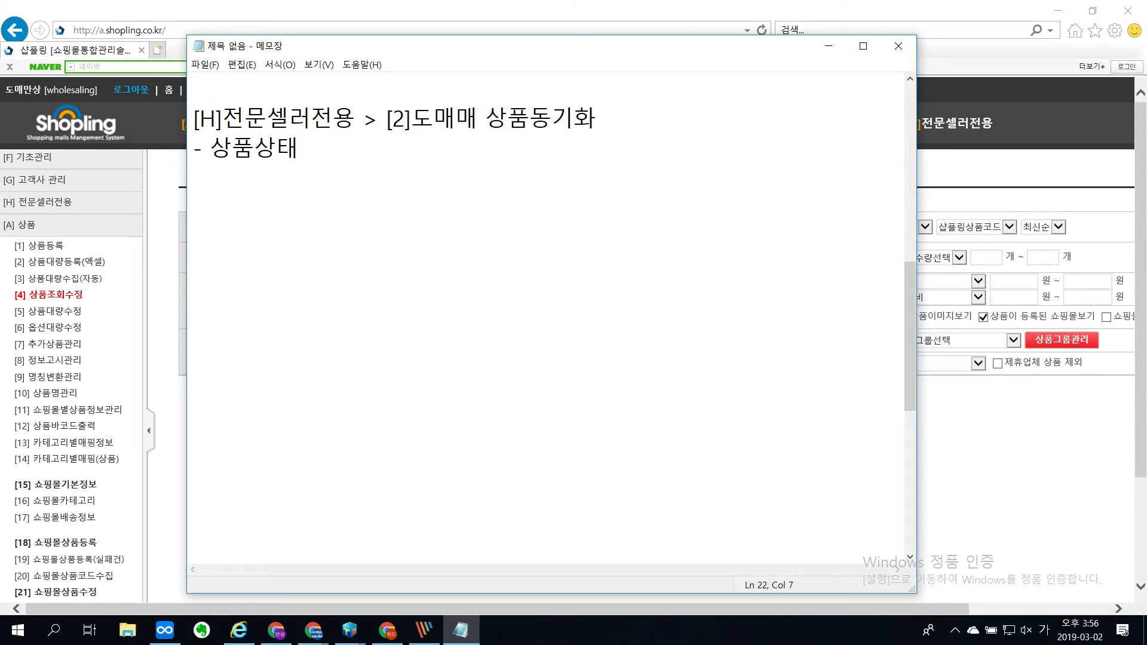
text( (품절,)
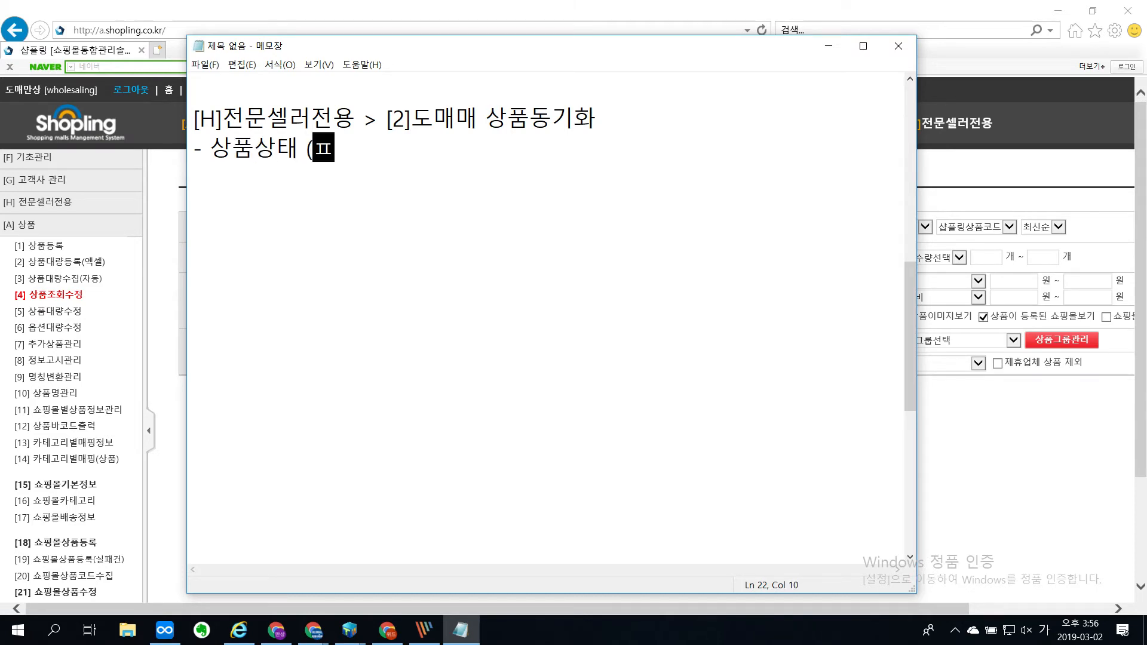
text( 단)
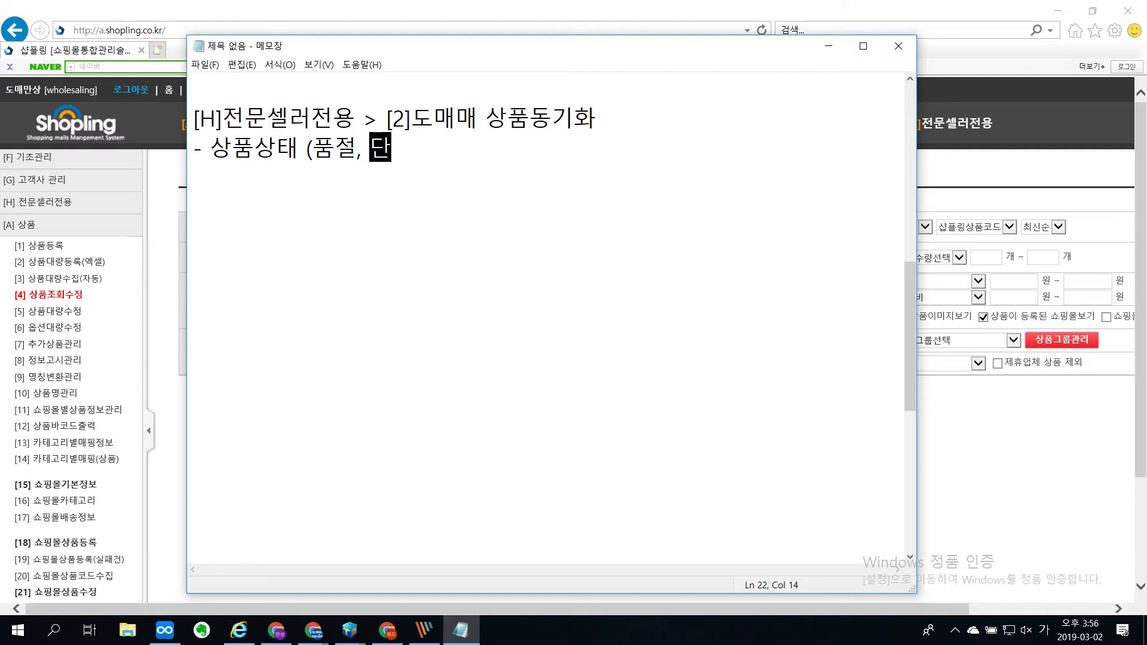
text(종, 삭제))
Step: Add the line "- 상품수정 (옵션가격, 판매가격 등등)" below the 상품상태 line
key(Return)
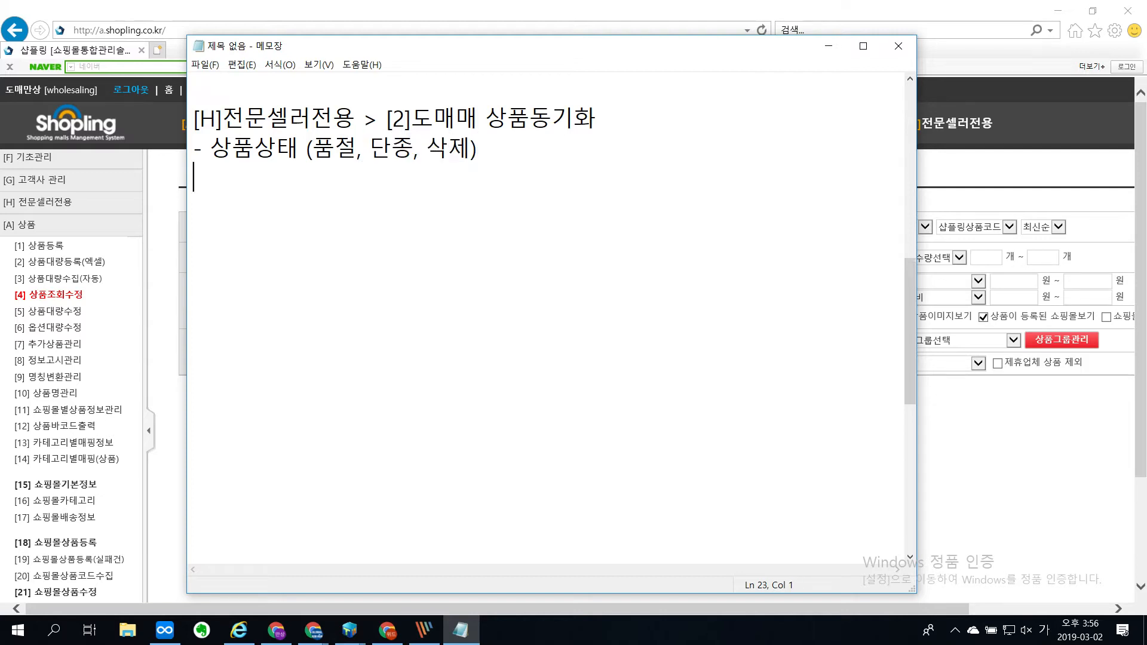
text(- 상품)
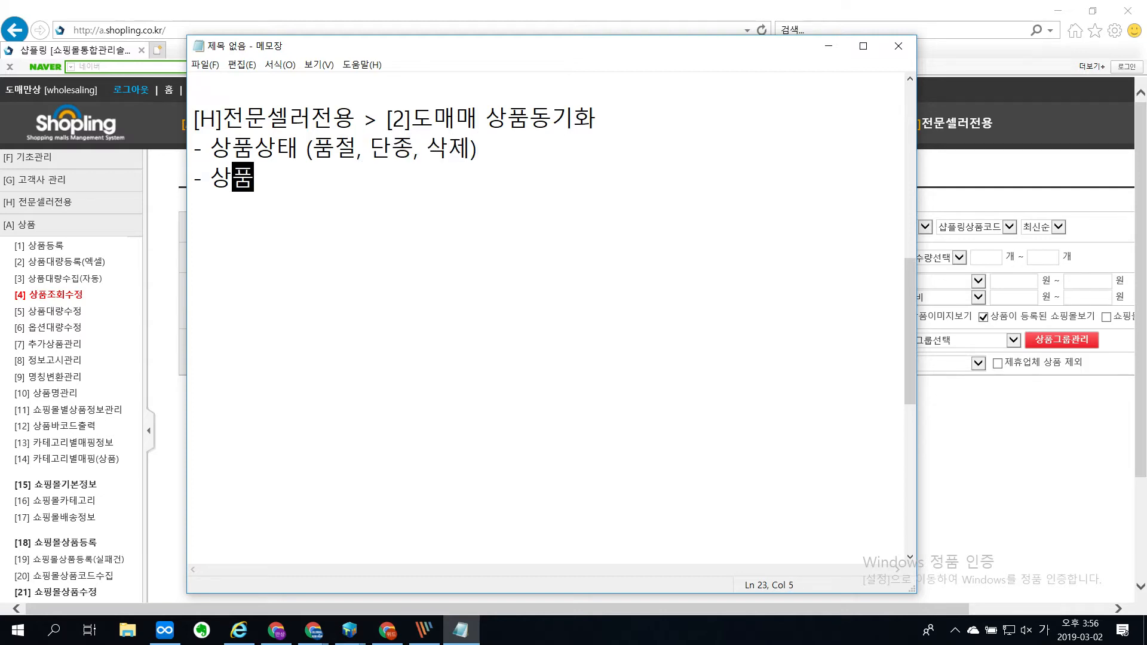
text(수정 (ㅅ)
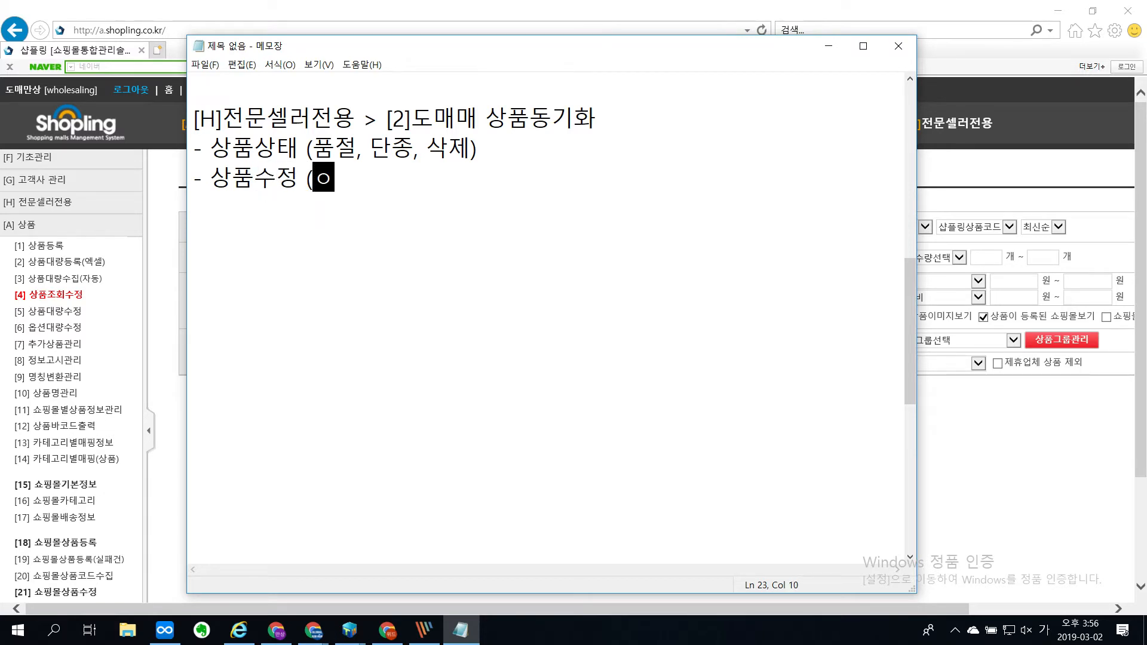
text(옵션가격, 판ㅁ)
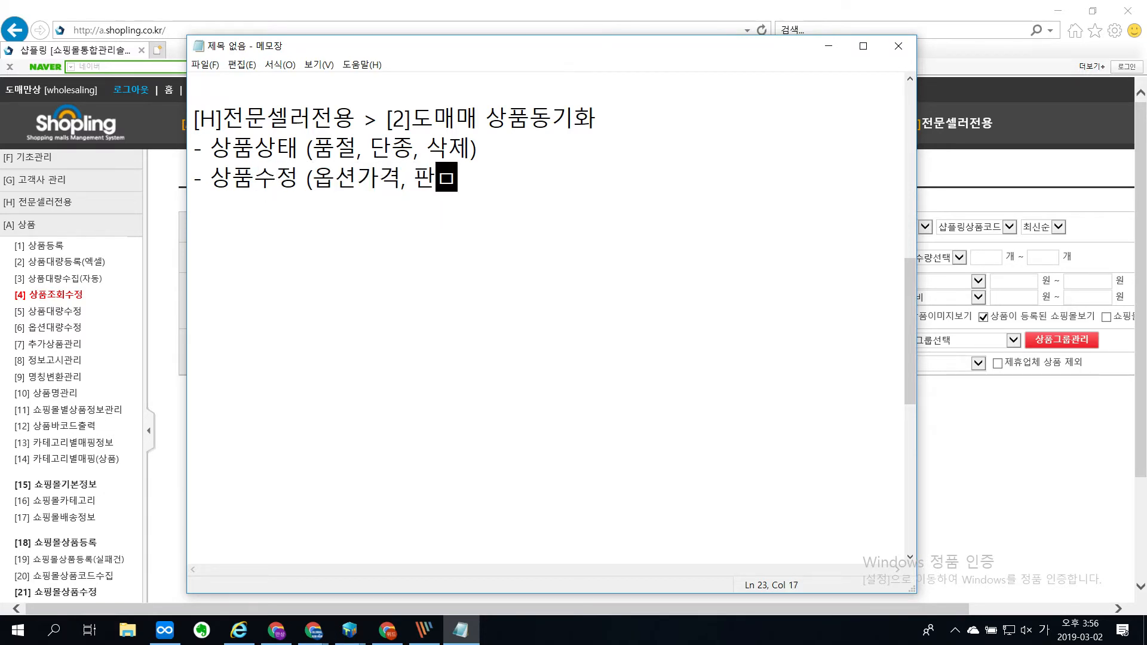
text(매가격 )
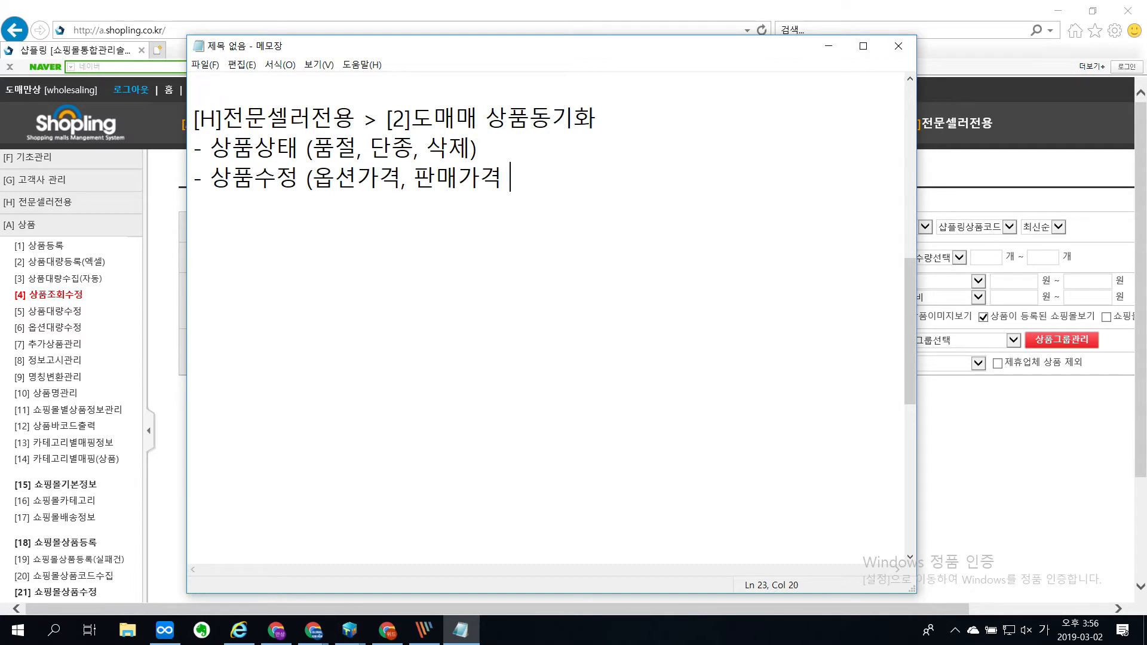
text(등등))
Step: Leave a blank line and add the heading "[A]상품 > [4]상품조회수정" to the notes
key(Return)
key(Return)
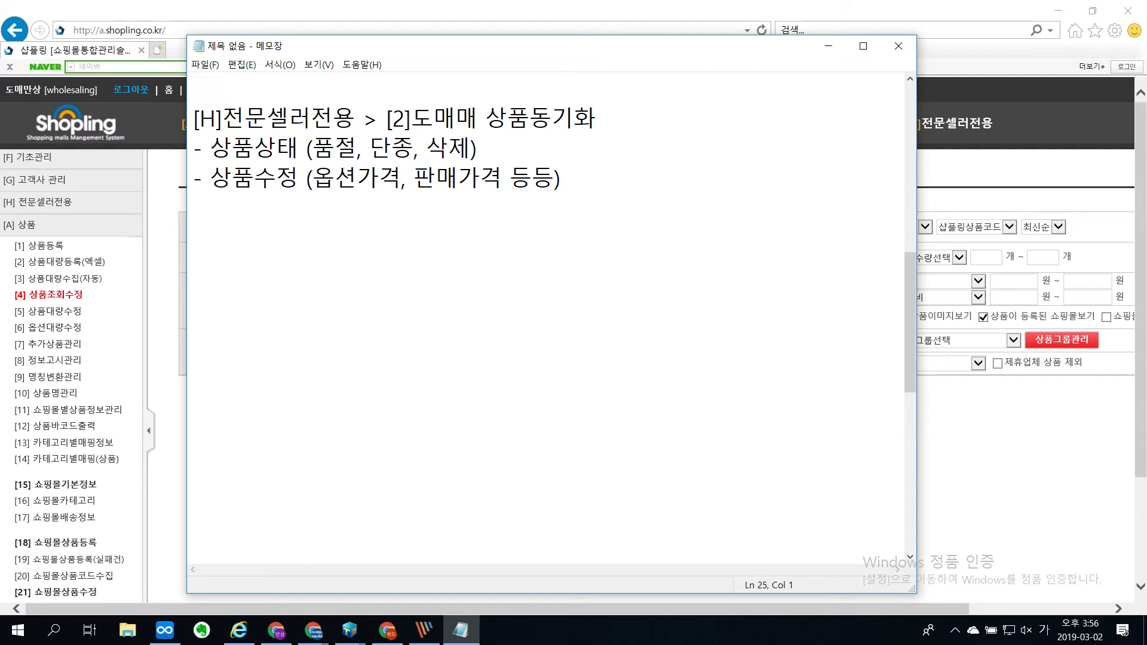
text([A]상품 > [)
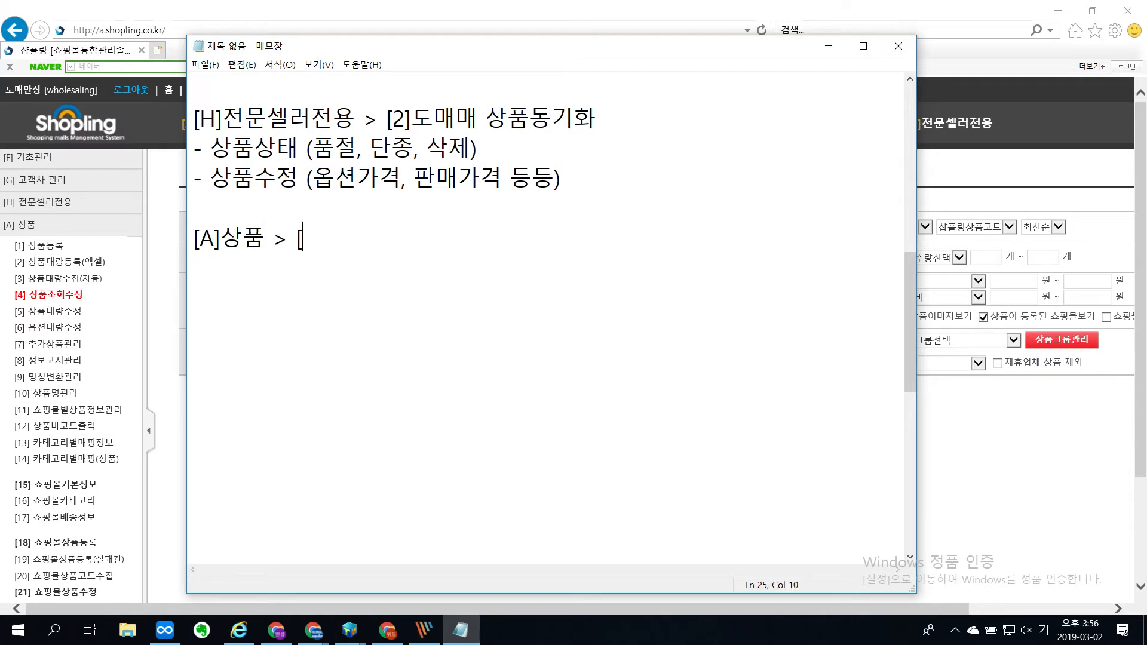
text(4]ㅅ상품조회수정)
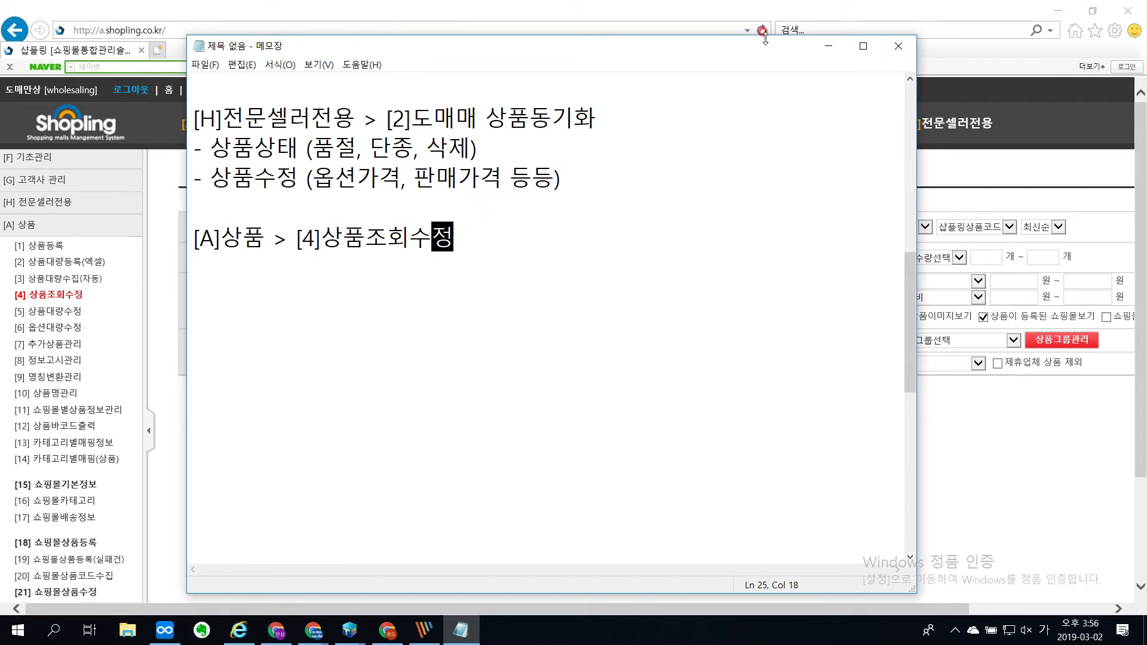
Step: Switch back to Internet Explorer, reload the 상품조회수정 page and show it enlarged with the side menu collapsed
click(828, 46)
mouse_move(203, 125)
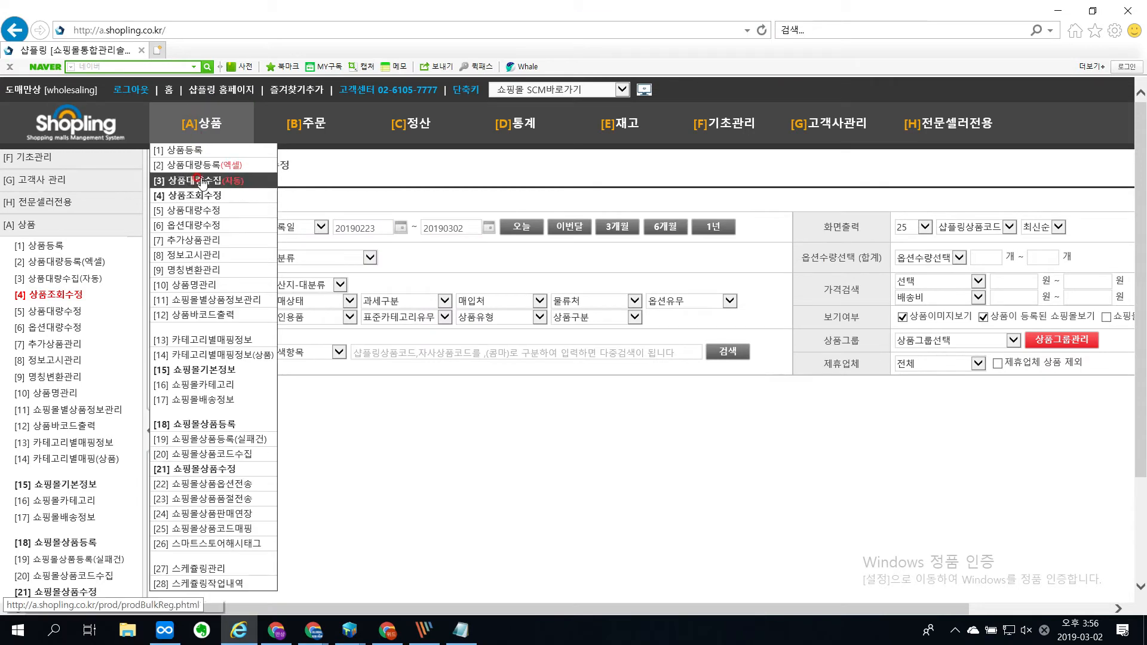
click(199, 197)
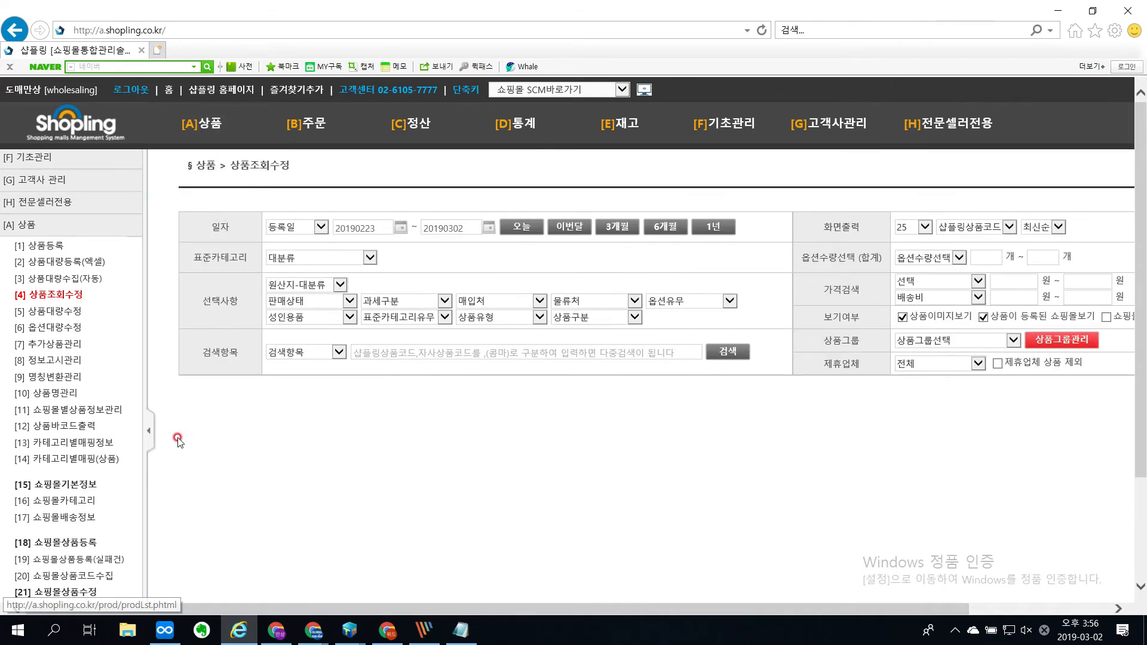
click(148, 430)
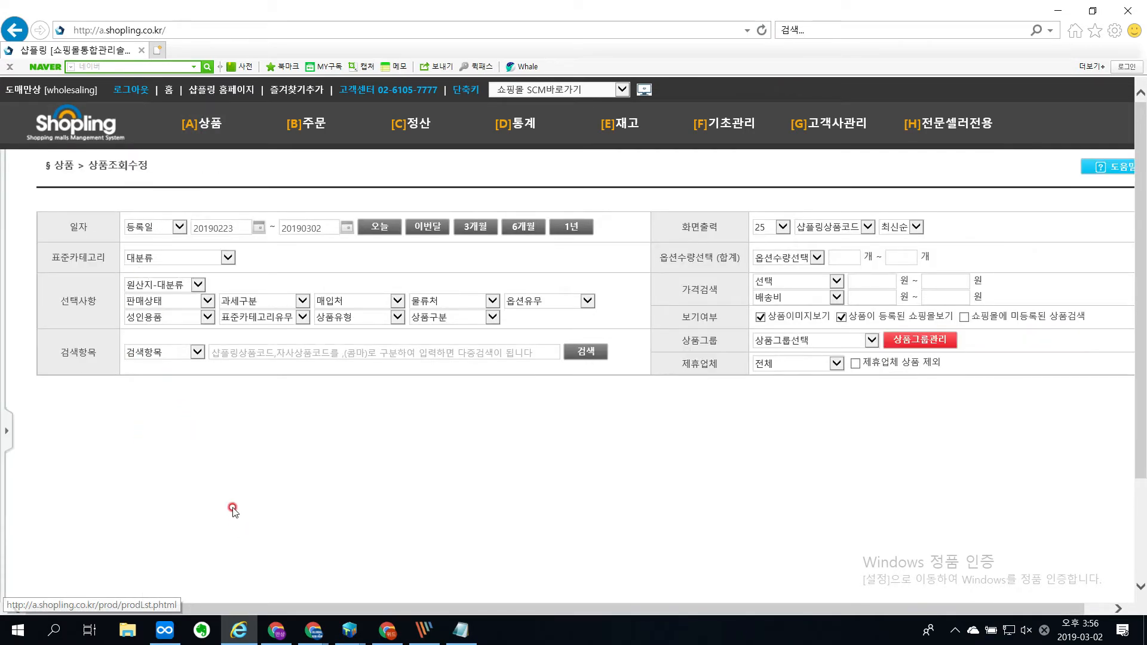
key(ctrl+plus)
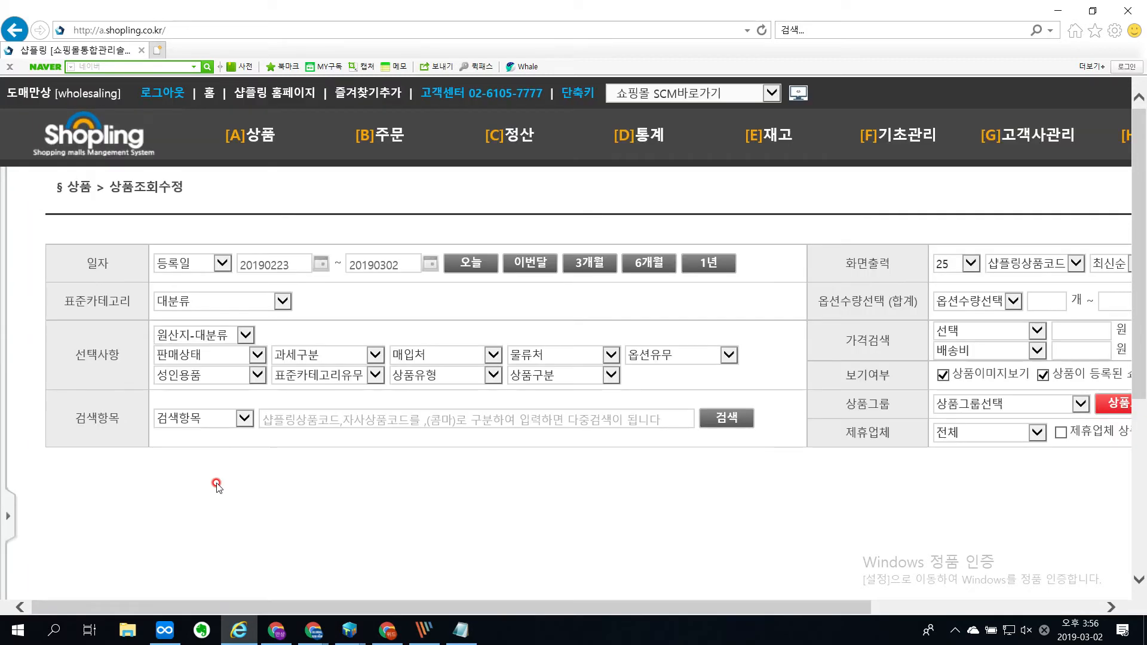
key(ctrl+plus)
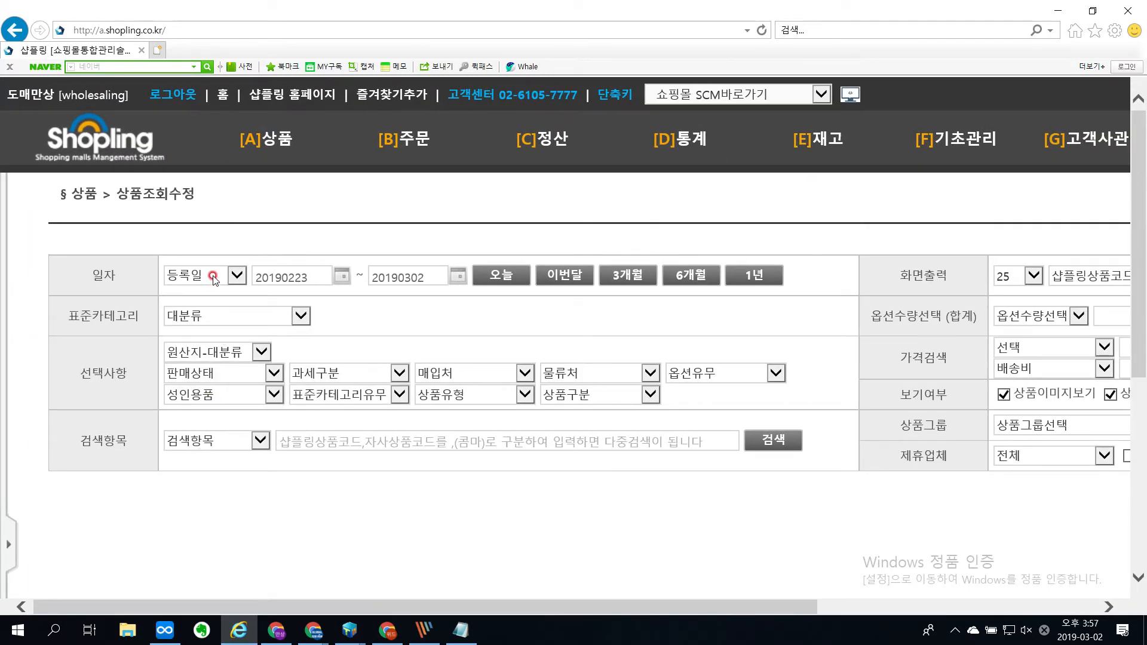
Step: Search for products whose 상태변경일 is today, 20190302, and look over the result list
click(213, 277)
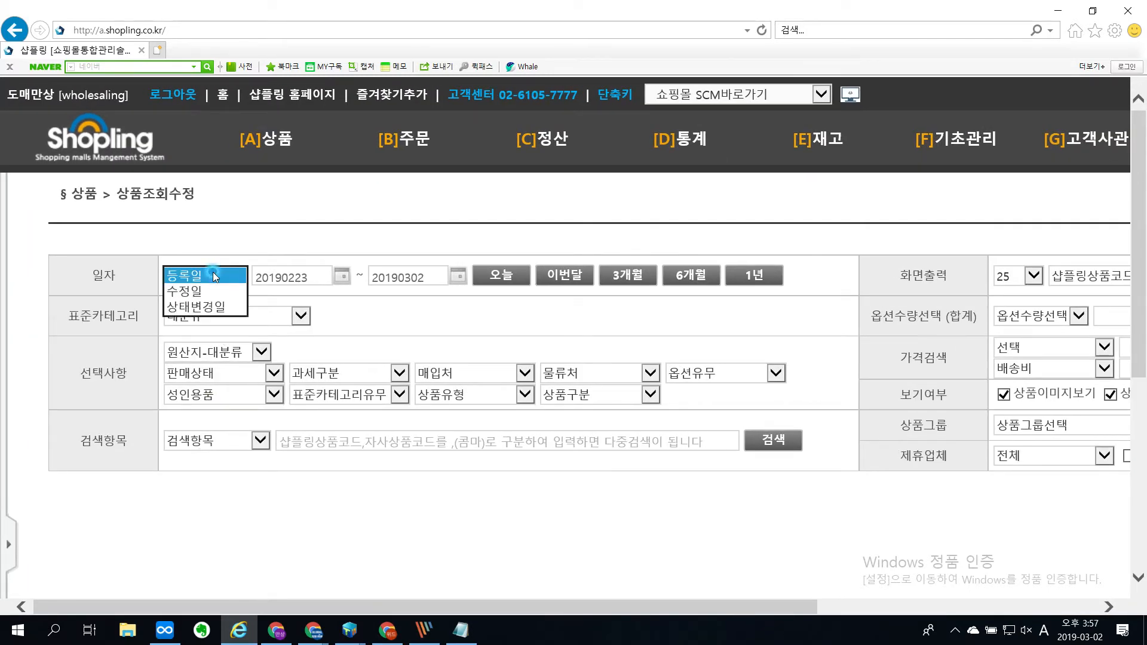
click(207, 307)
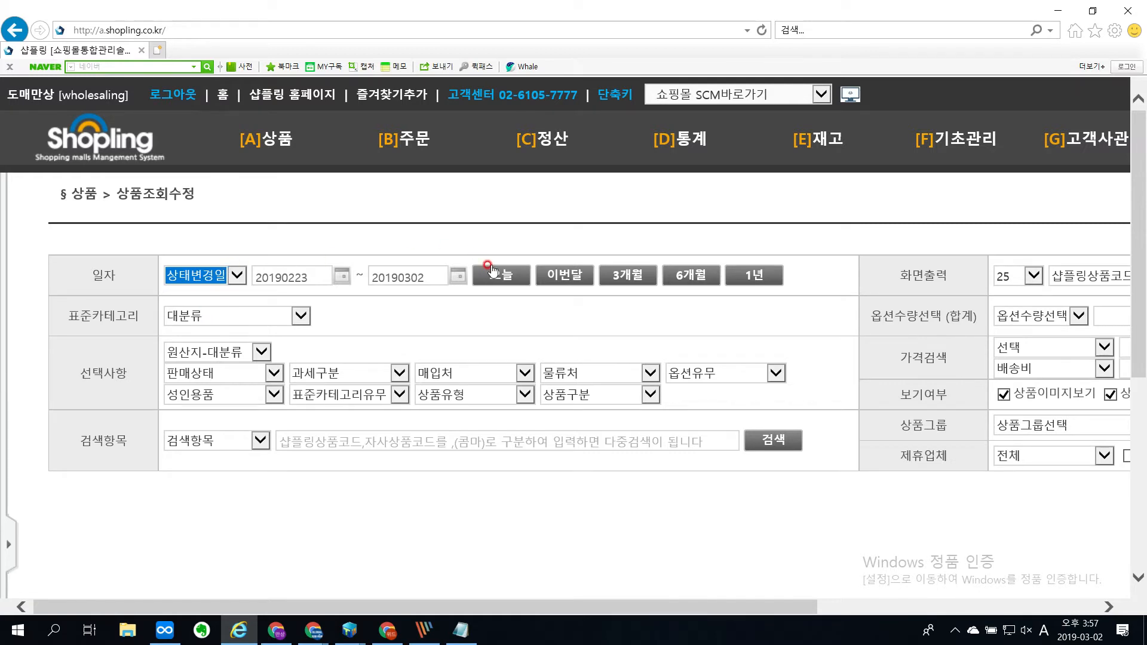
click(523, 284)
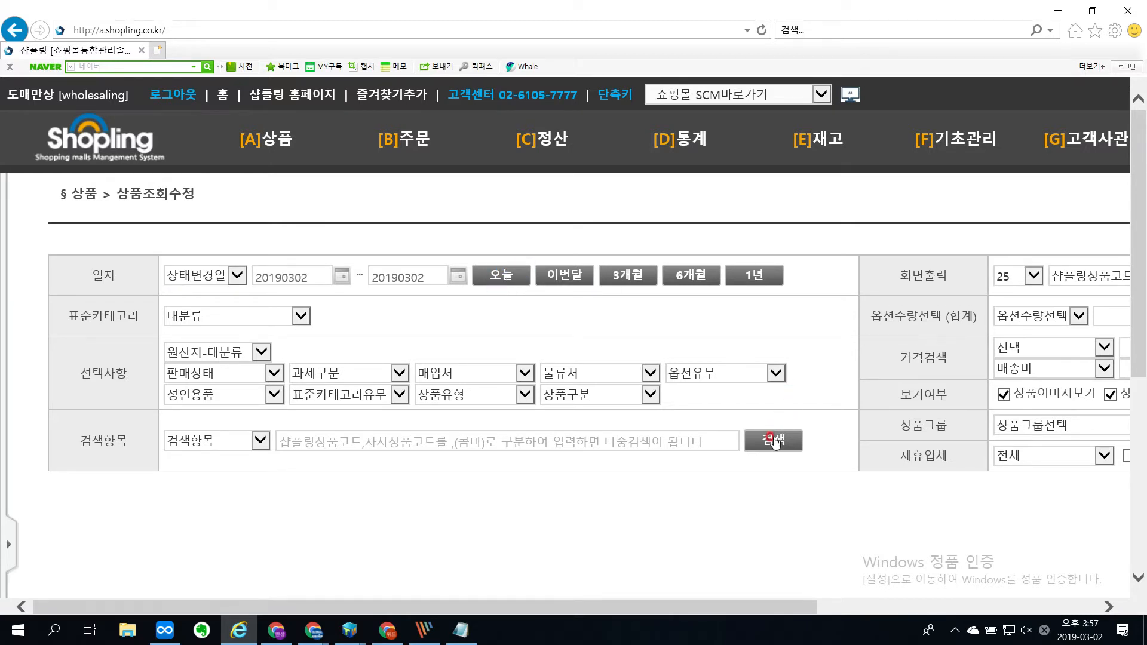
click(774, 441)
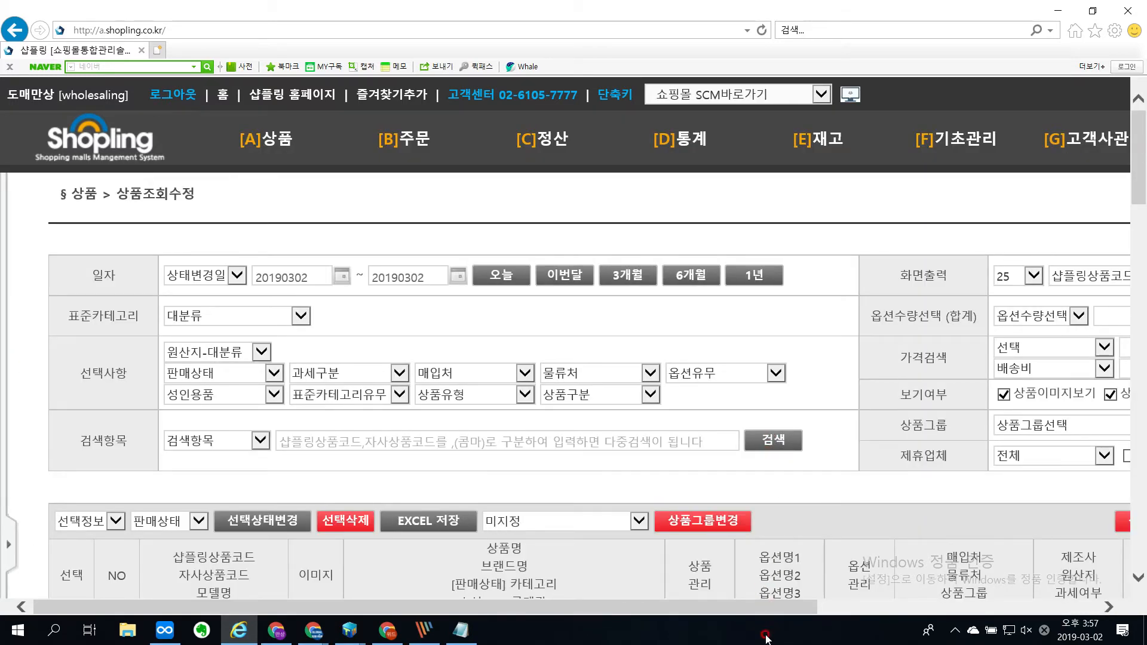
drag(778, 612, 669, 564)
scroll(770, 418, down, 5)
scroll(770, 406, up, 5)
Step: Filter the products with today's 상태변경일 by the sales status 판매종료, search, and look over the result list
click(223, 373)
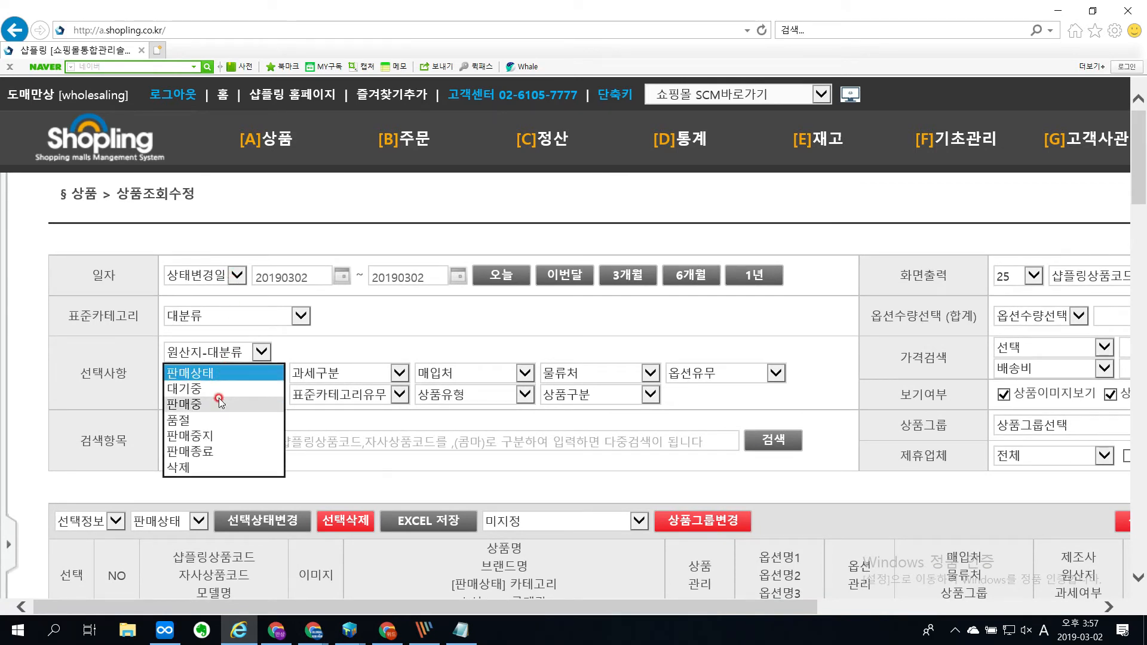
click(203, 449)
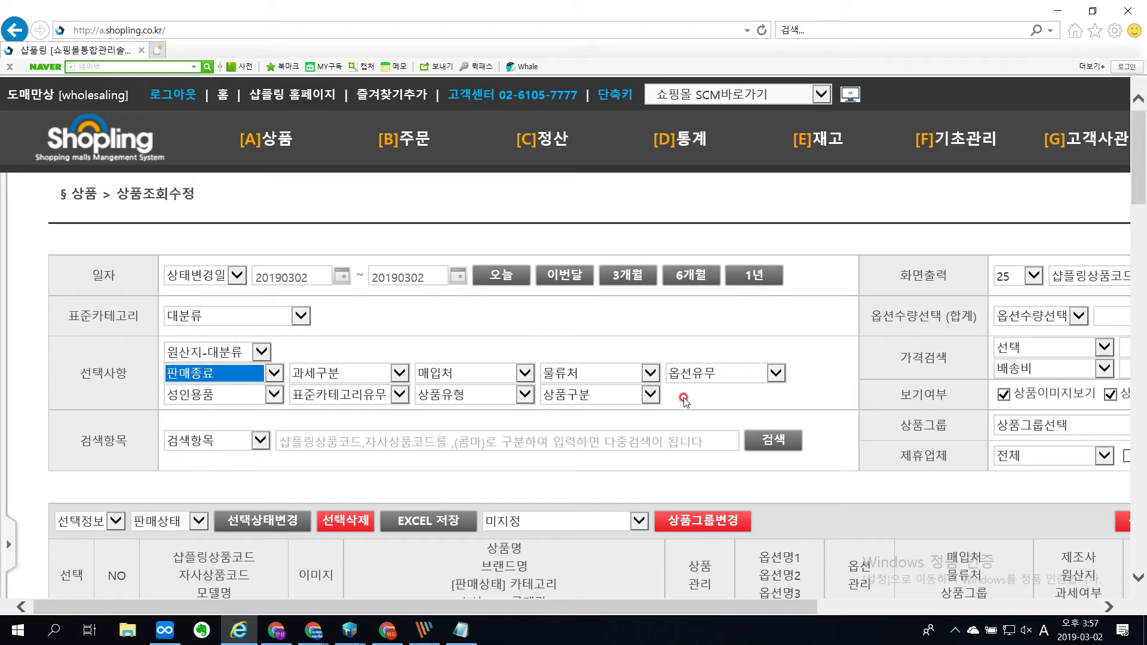
click(760, 437)
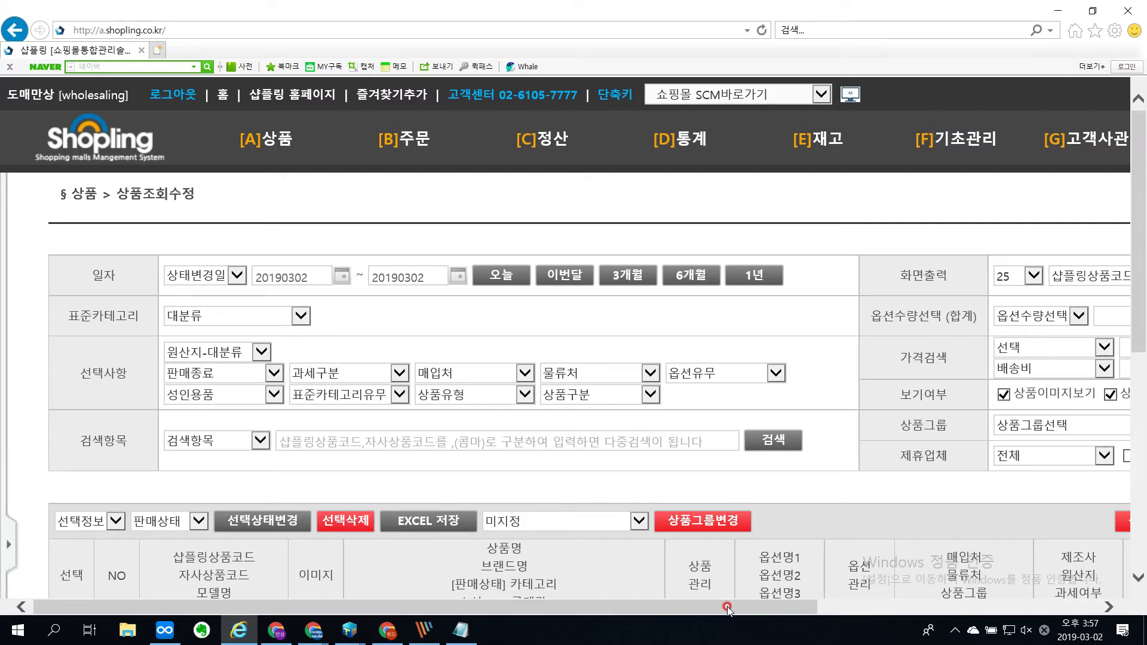
drag(727, 607, 746, 592)
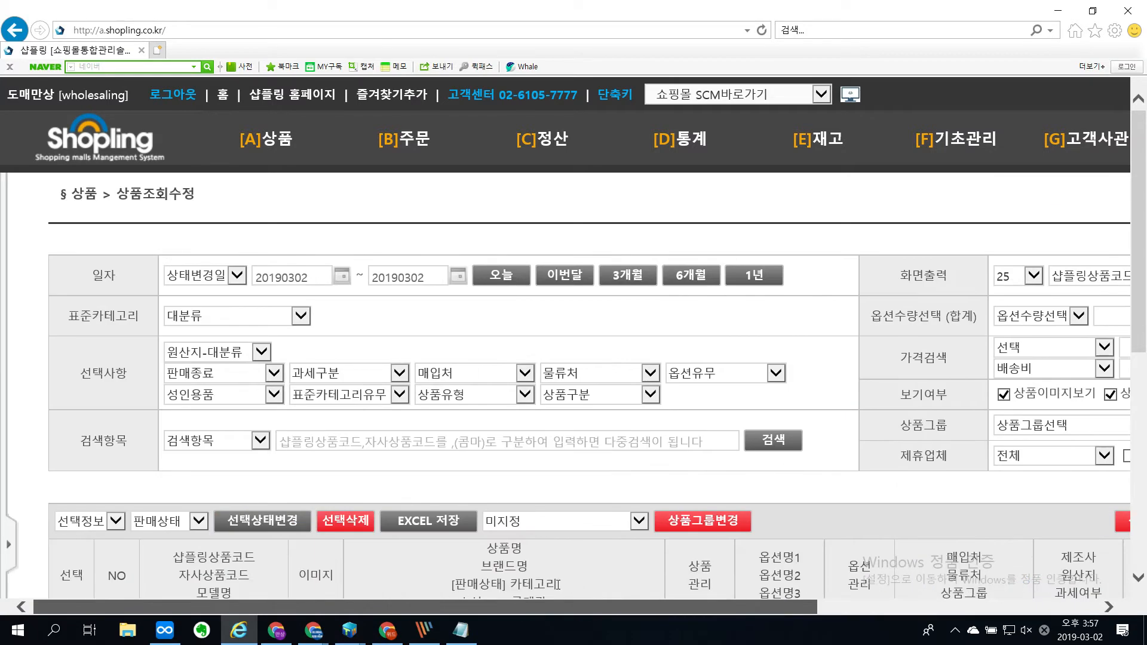
scroll(602, 437, down, 6)
scroll(574, 439, up, 1)
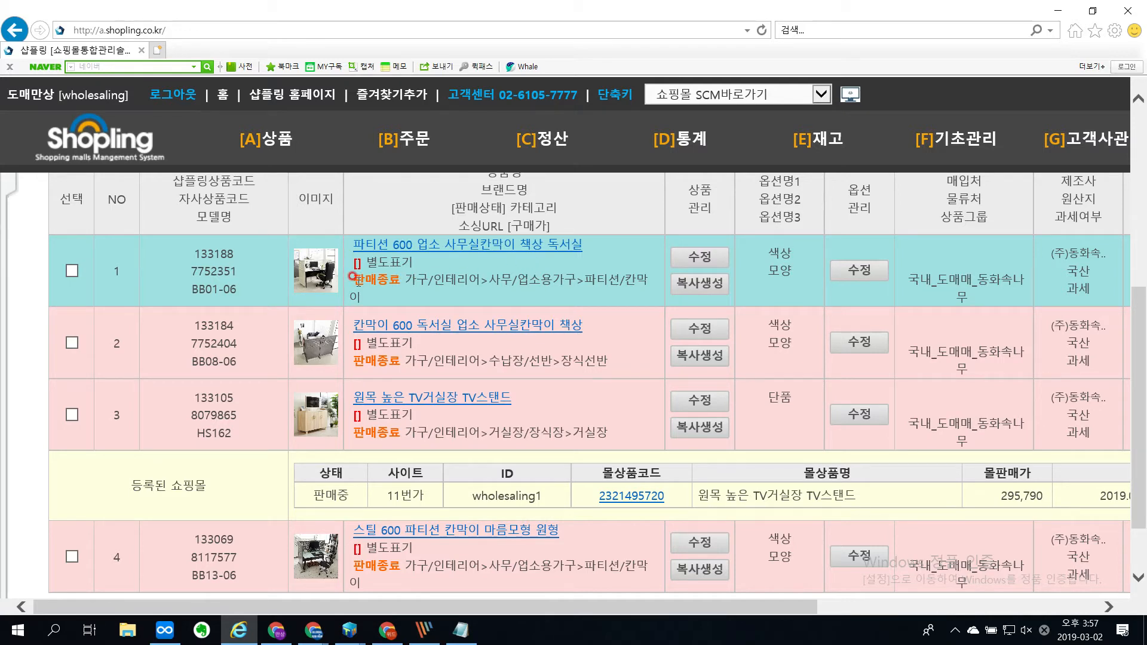
Step: Point out the first product's 판매종료 status and the 판매중 status of the 11번가 listing for 원목 높은 TV거실장 TV스탠드
drag(353, 279, 411, 281)
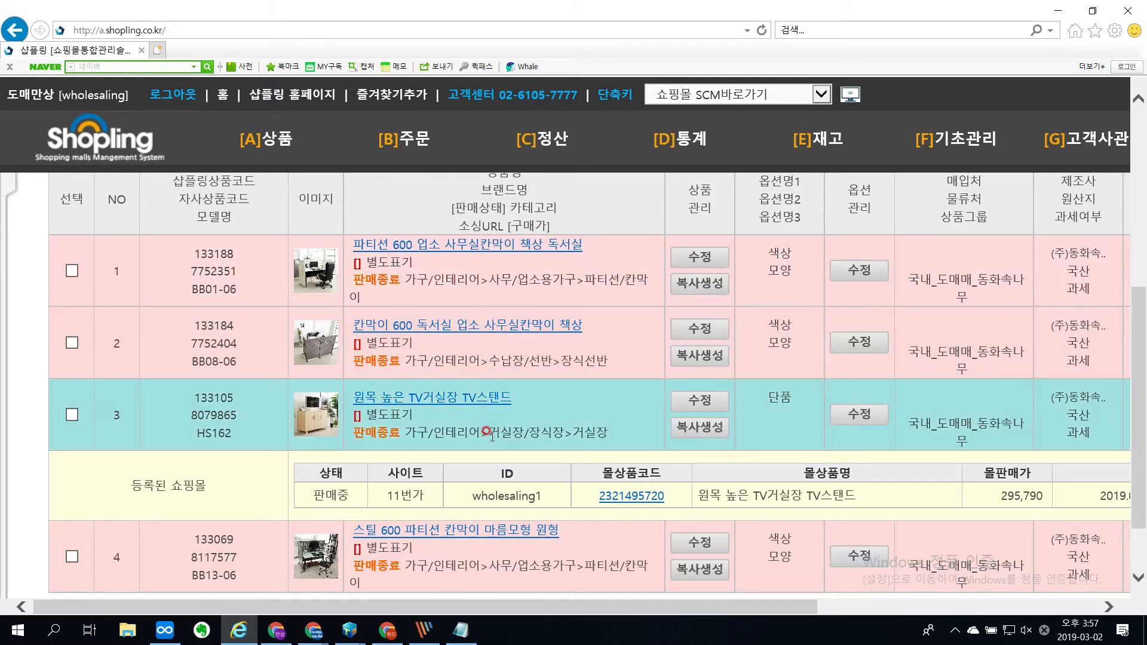
click(375, 476)
scroll(375, 476, down, 2)
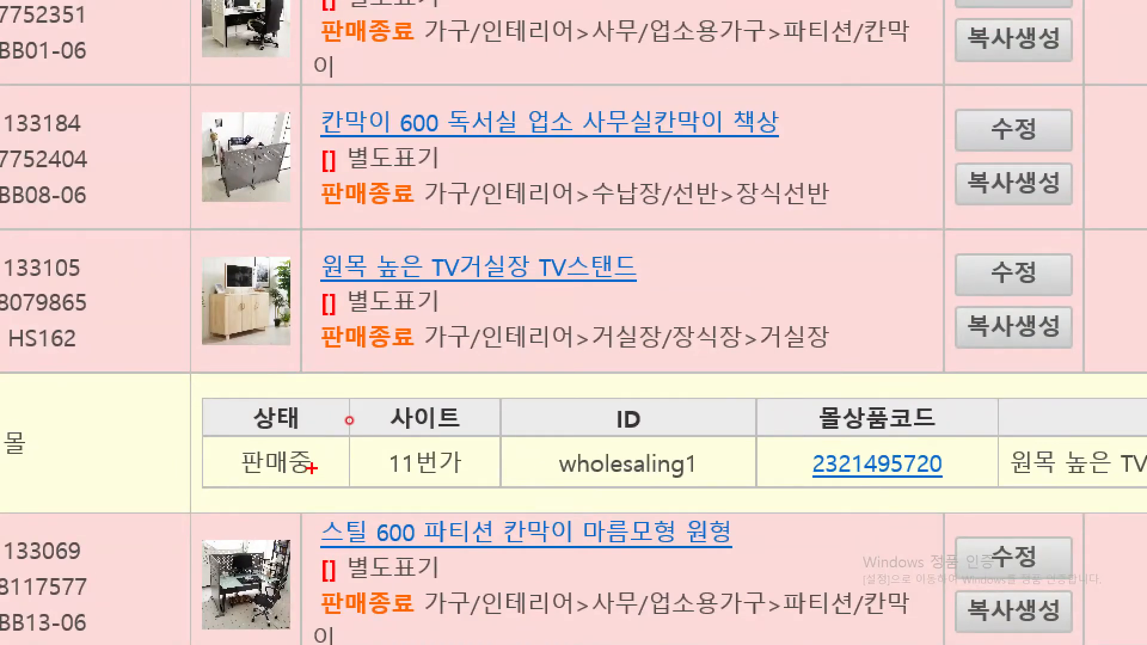
mouse_move(320, 468)
mouse_down()
mouse_move(299, 476)
mouse_move(264, 436)
mouse_move(329, 464)
mouse_move(328, 485)
mouse_up()
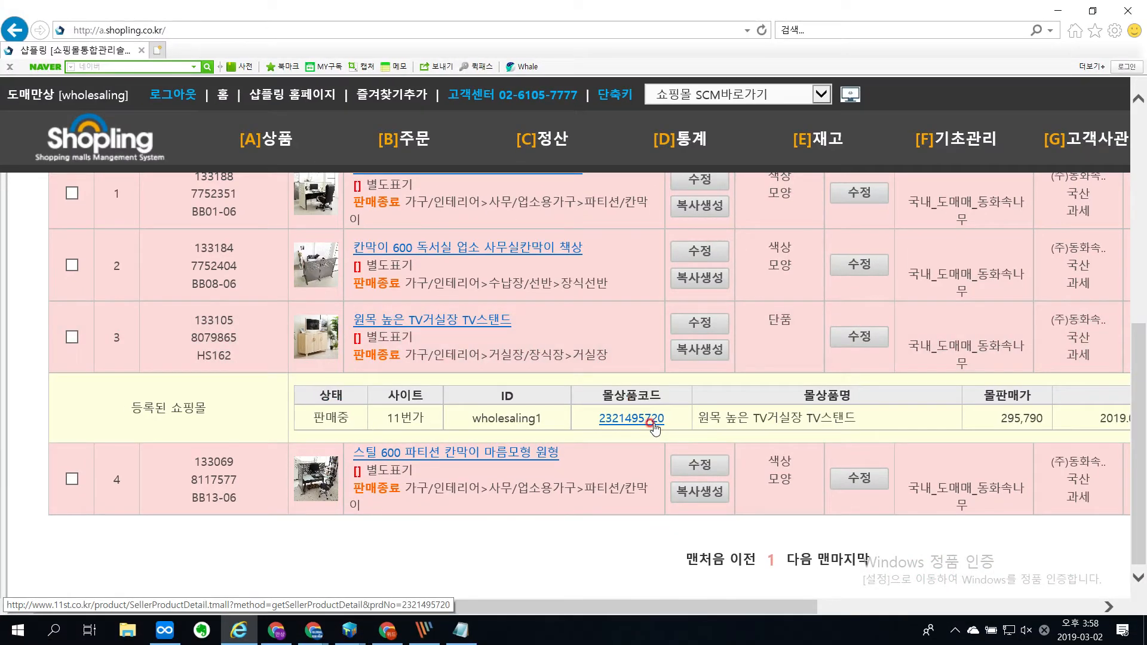
Step: Open the 11번가 product page of 원목 높은 TV거실장 TV스탠드, check whether it can be bought, and return to the Shopling page
click(653, 423)
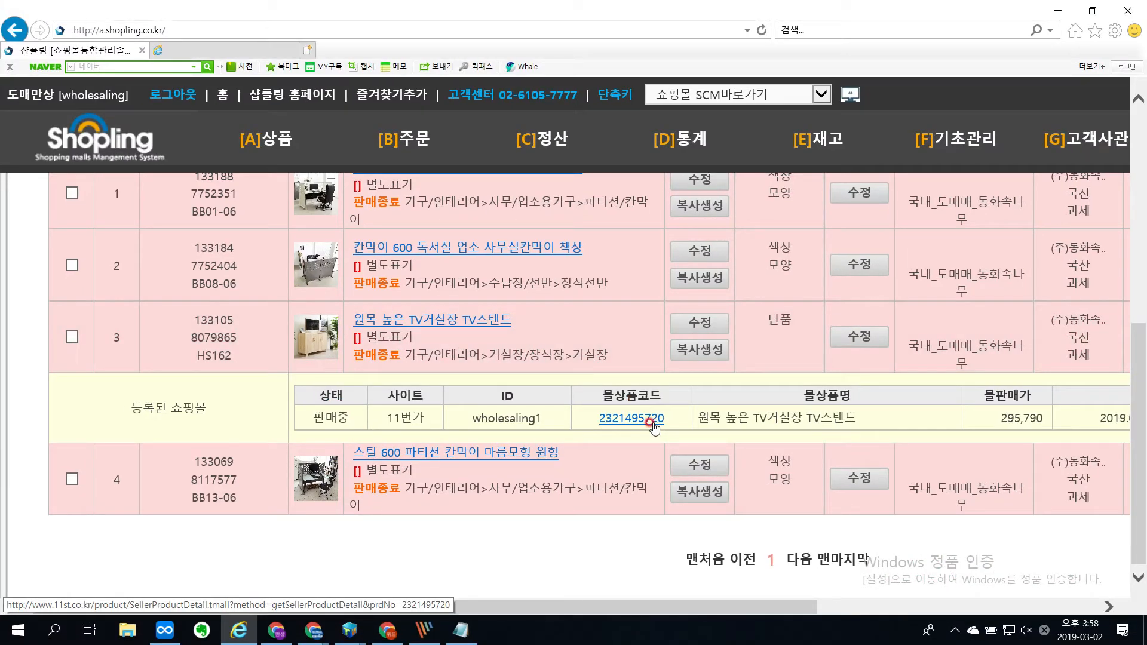
click(208, 51)
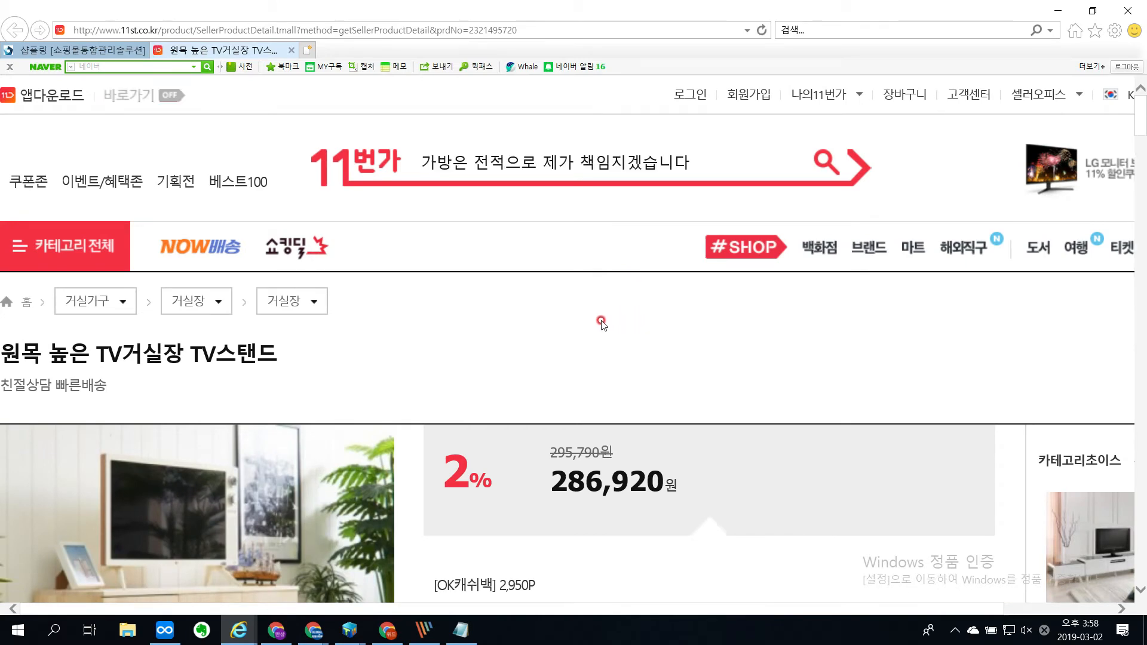
scroll(602, 320, down, 10)
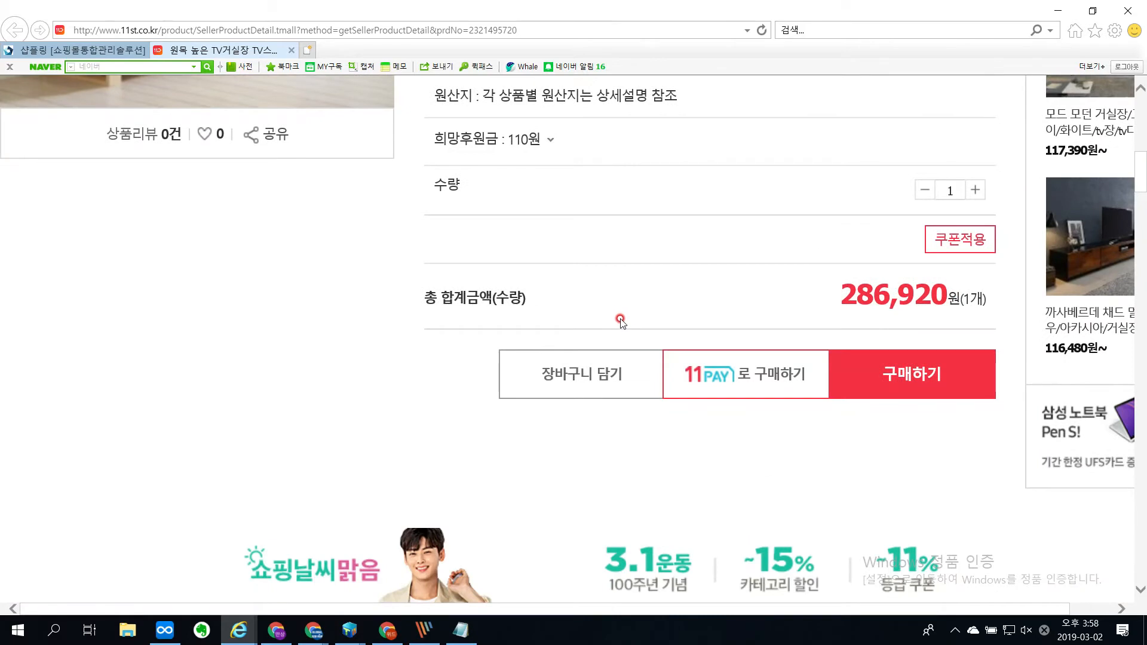
scroll(620, 321, up, 3)
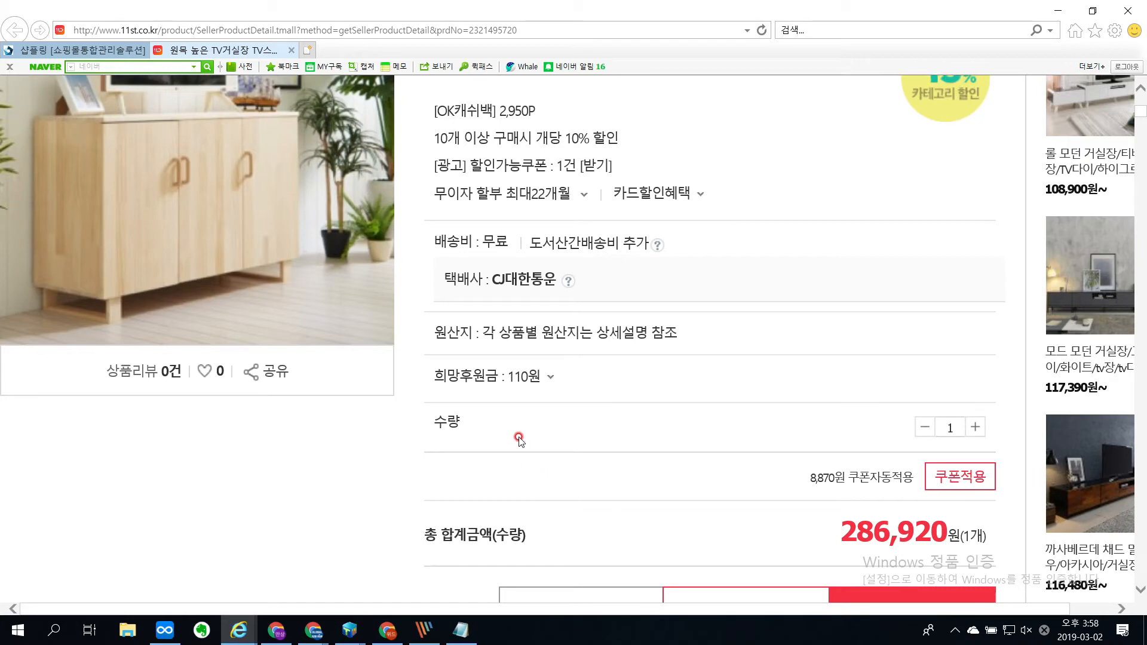
click(94, 52)
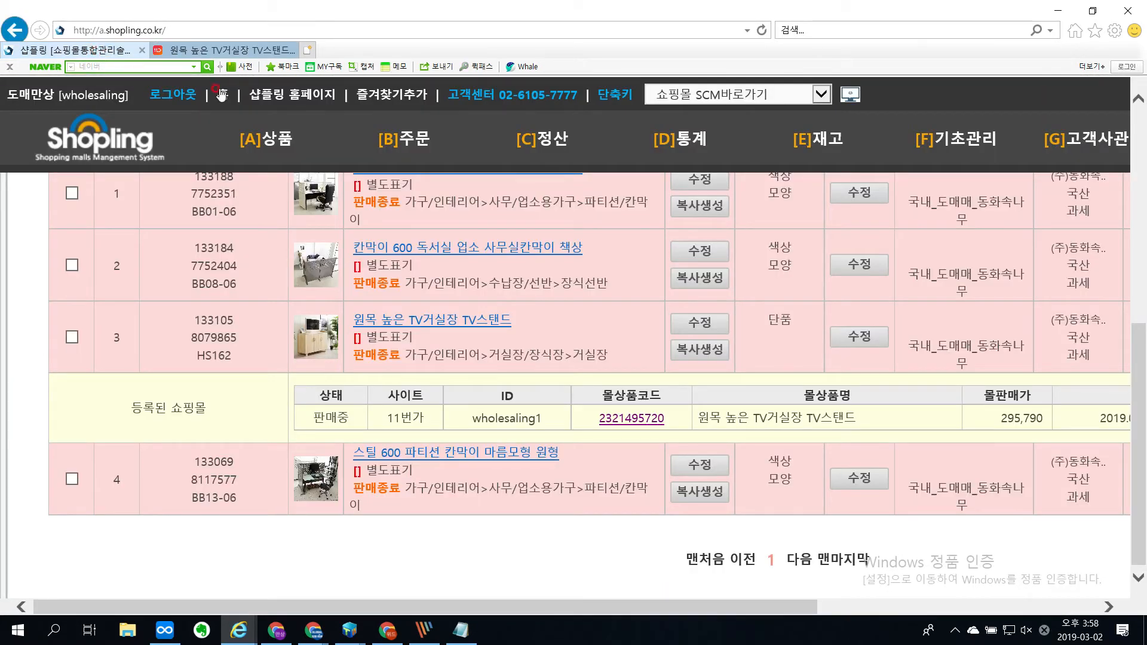
Step: Show the [A]상품 functions at a smaller page zoom and mark [23] 쇼핑몰상품품절전송 on the magnified screen
mouse_move(259, 130)
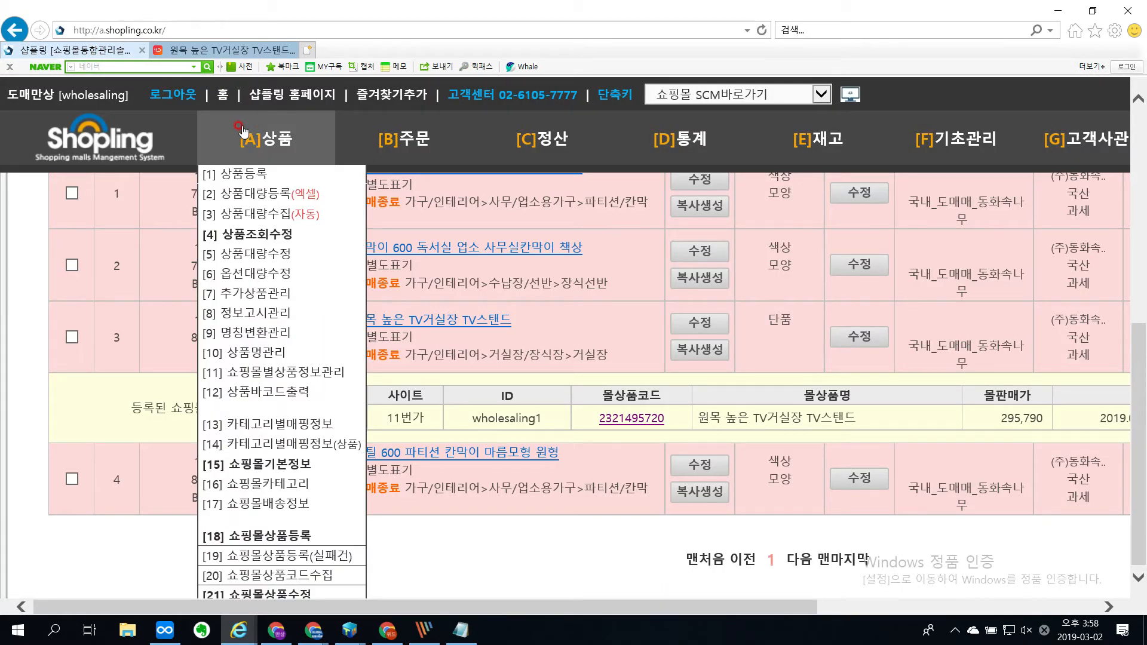
key(ctrl+minus)
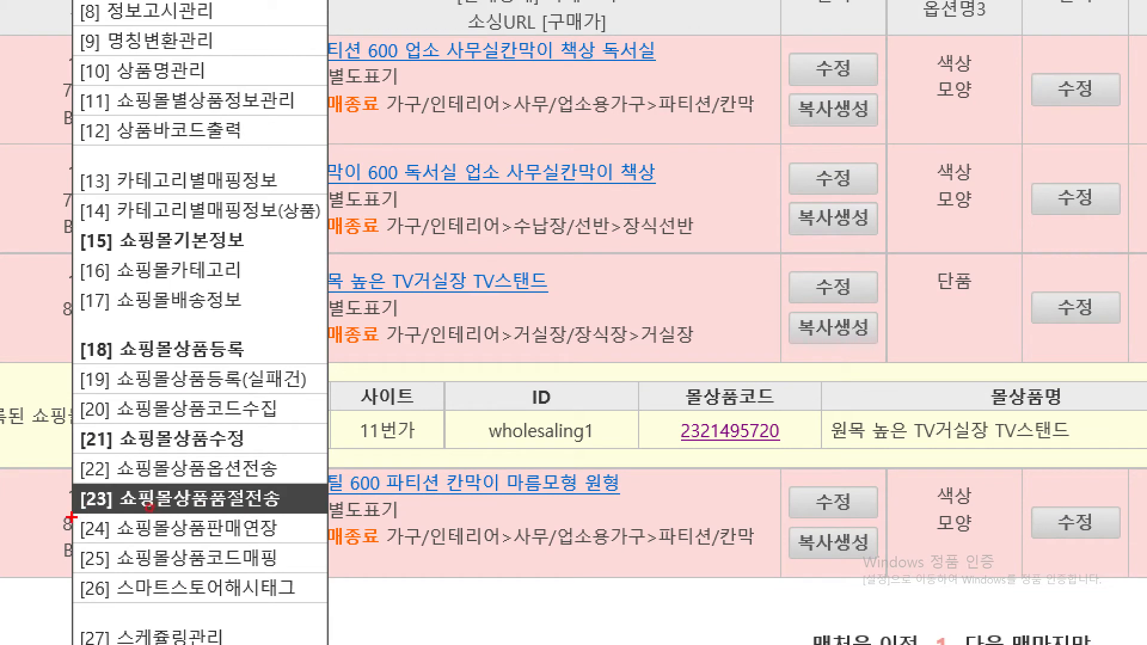
drag(70, 516, 338, 507)
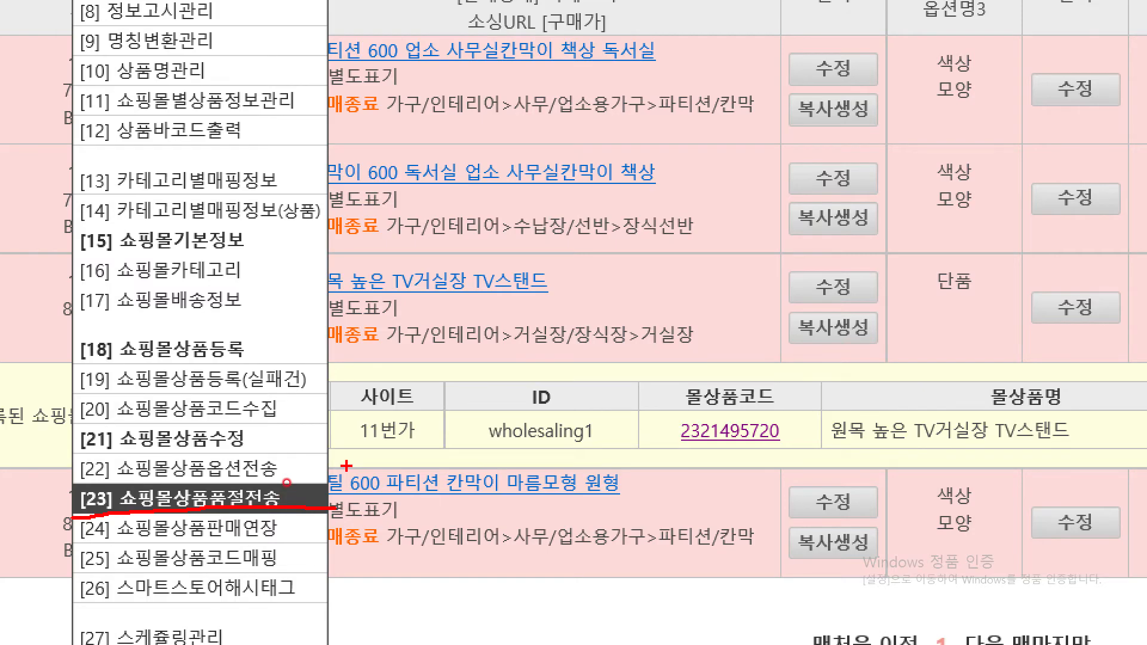
key(Escape)
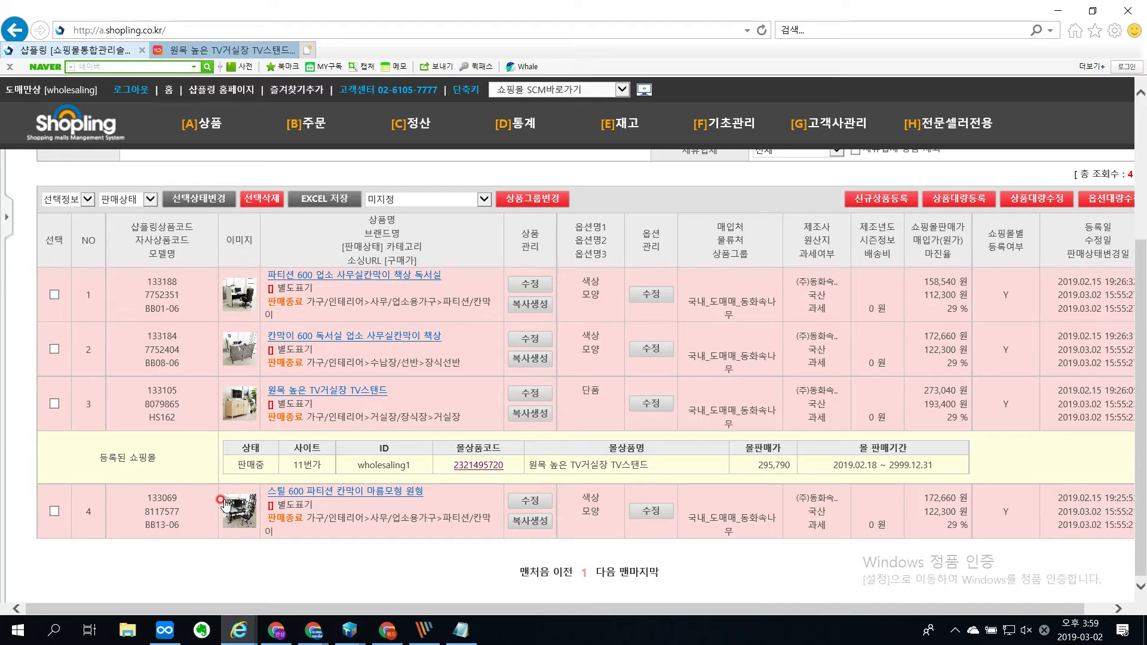
Step: Magnify the result list and circle the product's 판매종료 status and its 11번가 listing's 판매중 status, and clear the marks
key(ctrl+4)
key(ctrl+2)
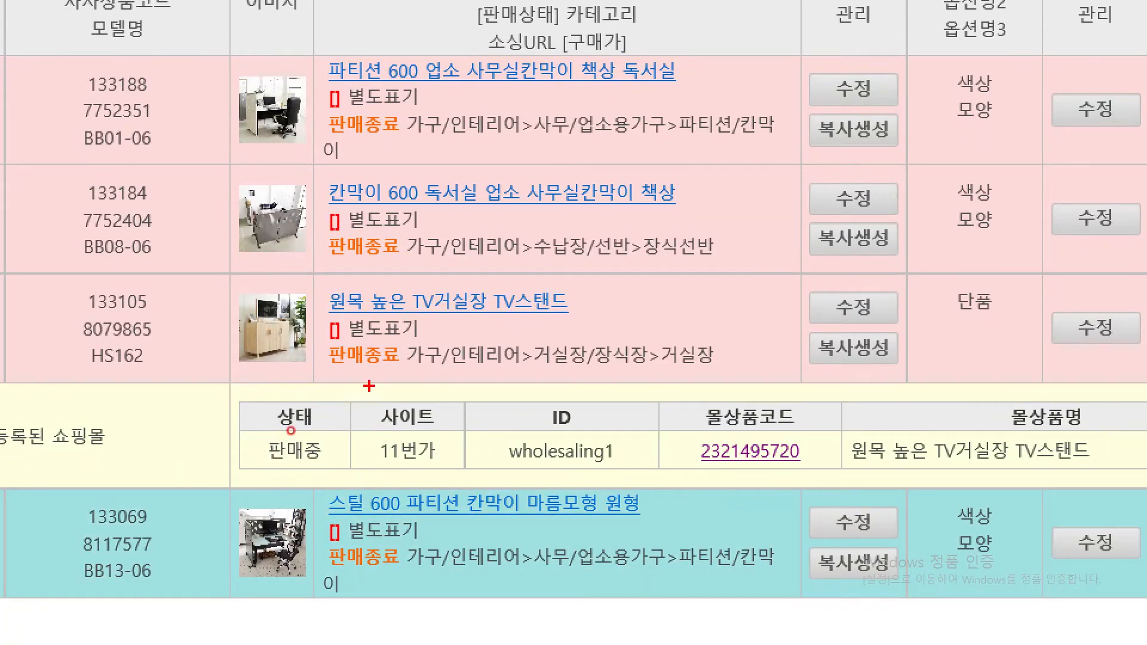
mouse_move(411, 359)
mouse_down()
mouse_move(377, 379)
mouse_move(351, 302)
mouse_move(360, 371)
mouse_up()
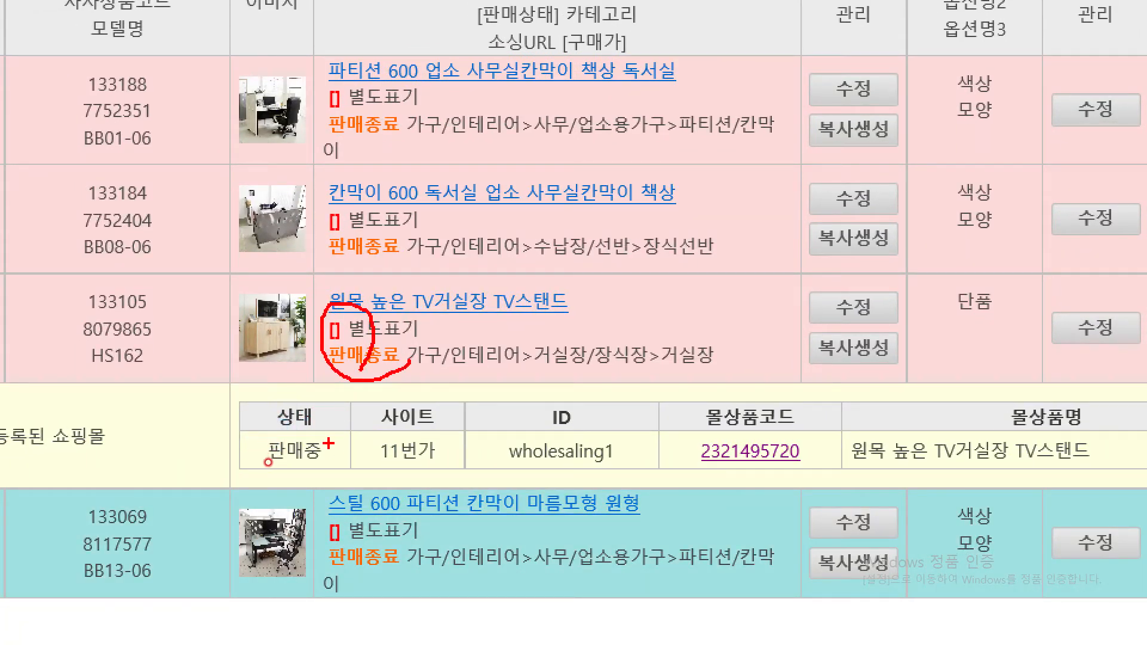
mouse_move(333, 459)
mouse_down()
mouse_move(269, 499)
mouse_move(287, 385)
mouse_move(257, 472)
mouse_up()
key(Escape)
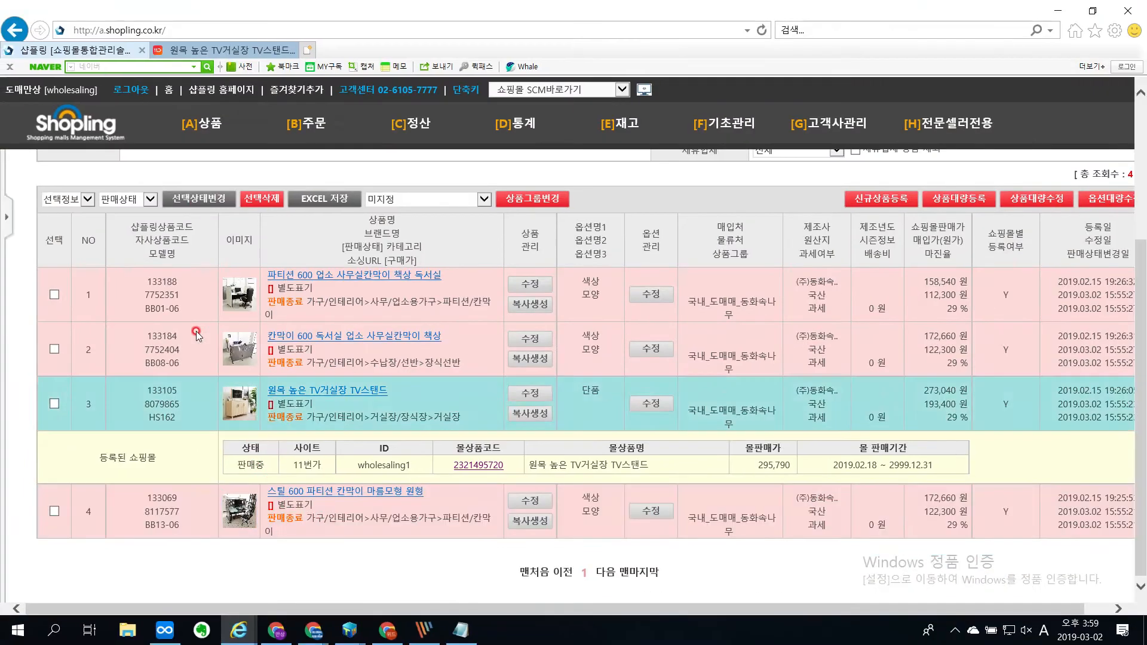
Step: Open [23] 쇼핑몰상품품절전송, search for products whose 상품품절수정일 is today, 20190302, and collapse the side menu
mouse_move(199, 143)
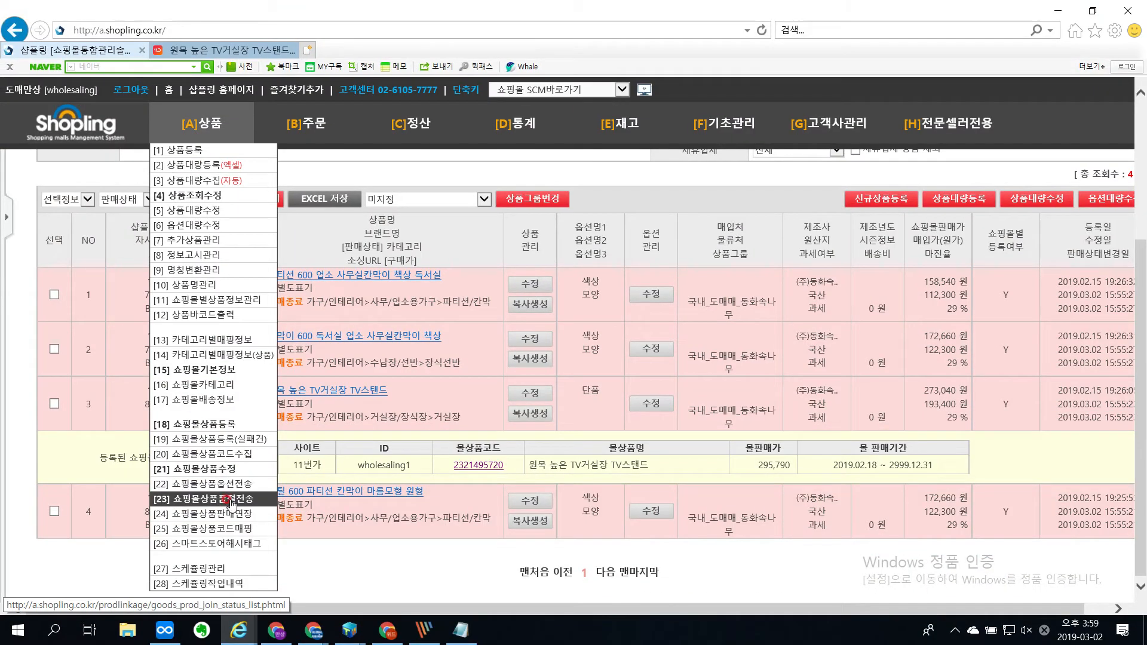
click(230, 499)
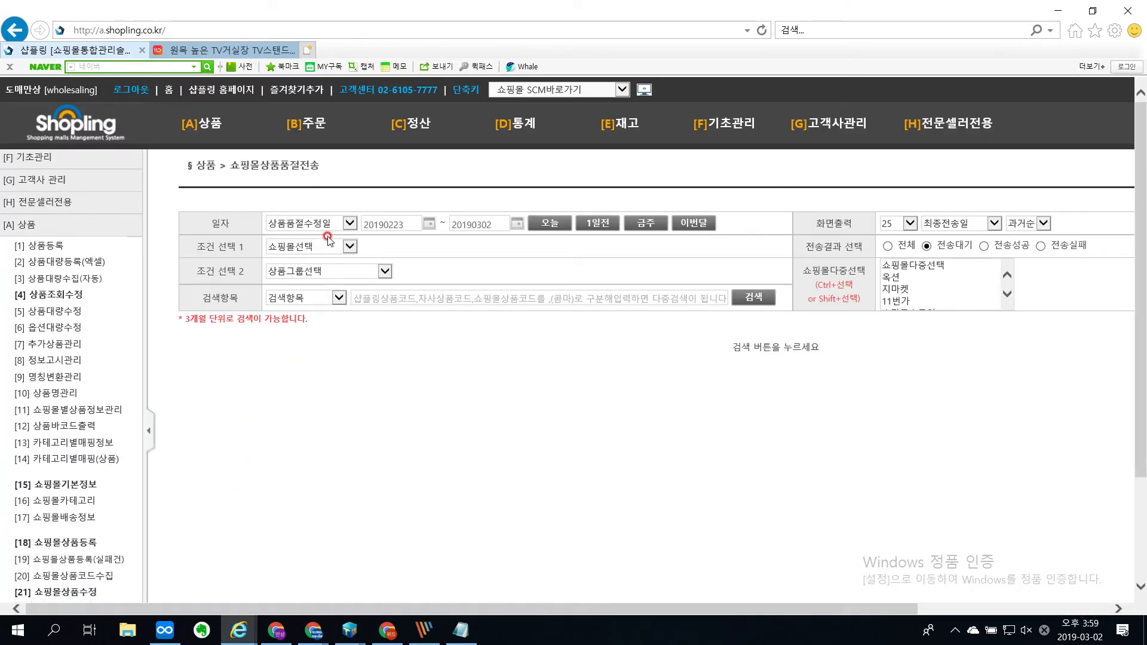
click(545, 224)
click(761, 298)
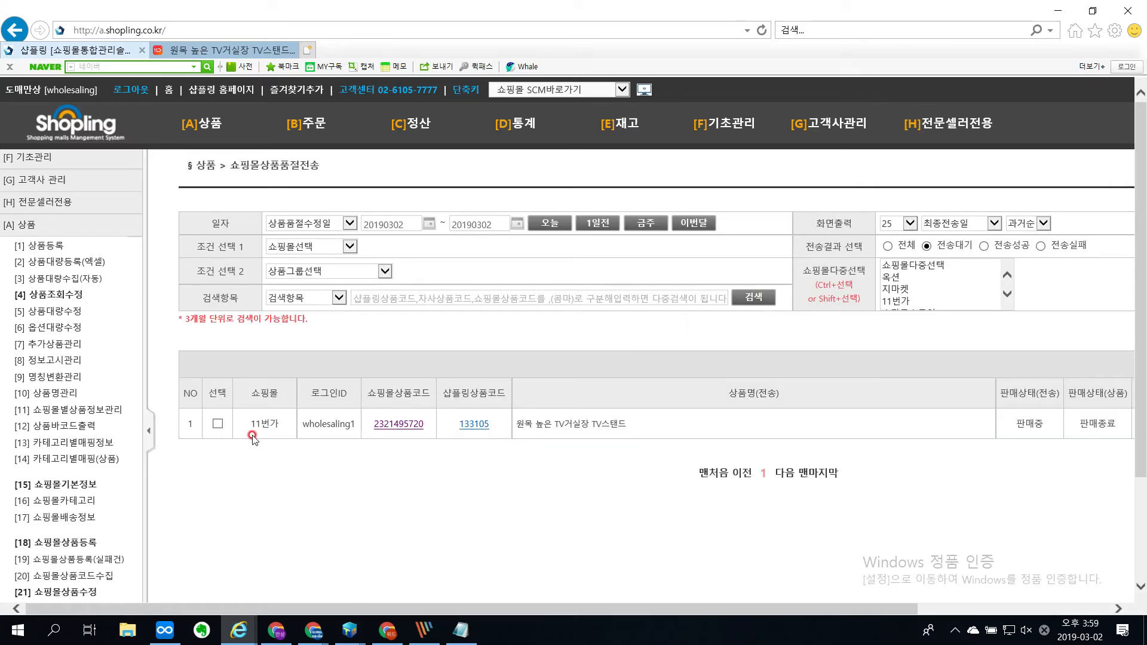
click(149, 430)
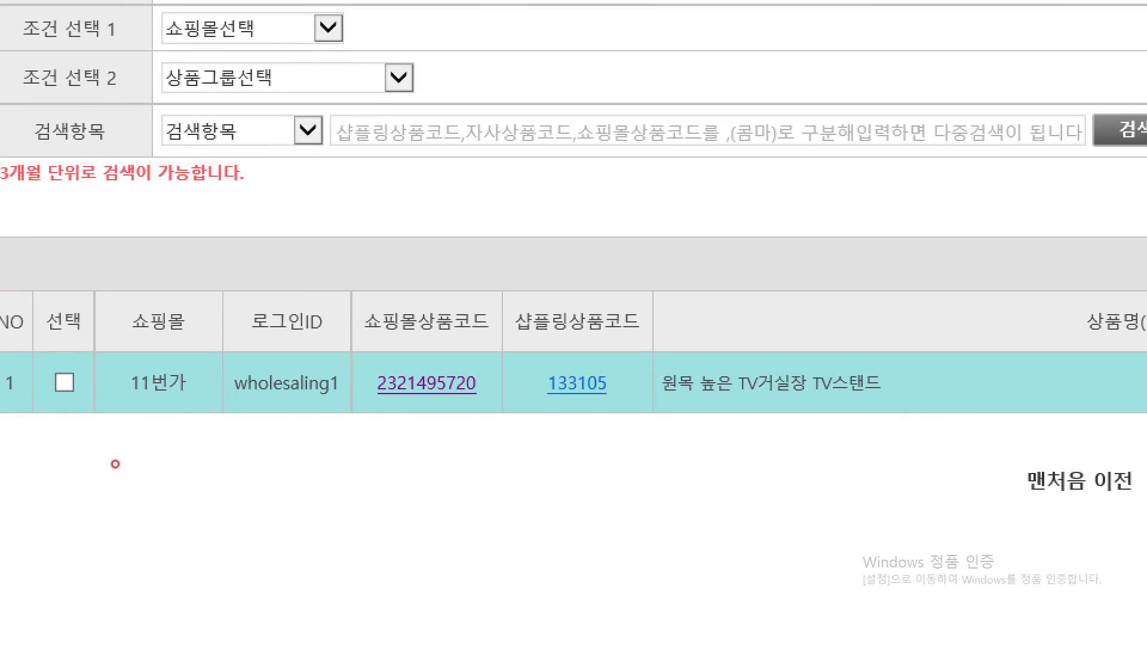
Step: Circle the found product on the magnified screen, open its 11번가 page in a new tab, and return to the Shopling page
mouse_move(978, 408)
mouse_down()
mouse_move(974, 418)
mouse_move(763, 225)
mouse_move(920, 463)
mouse_up()
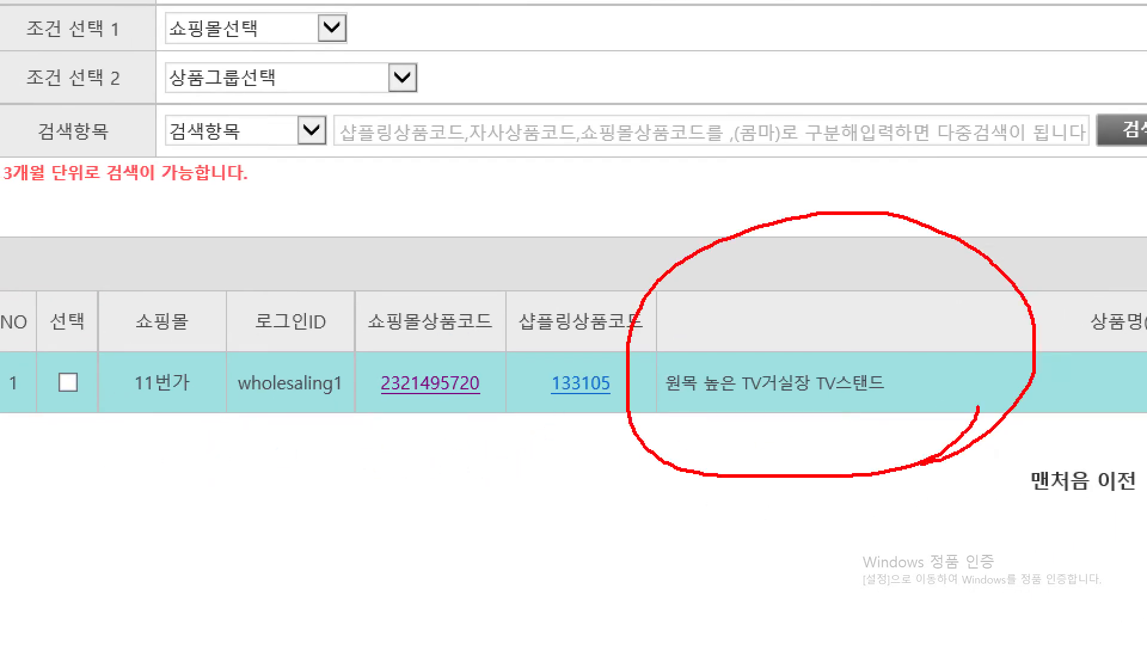
key(Escape)
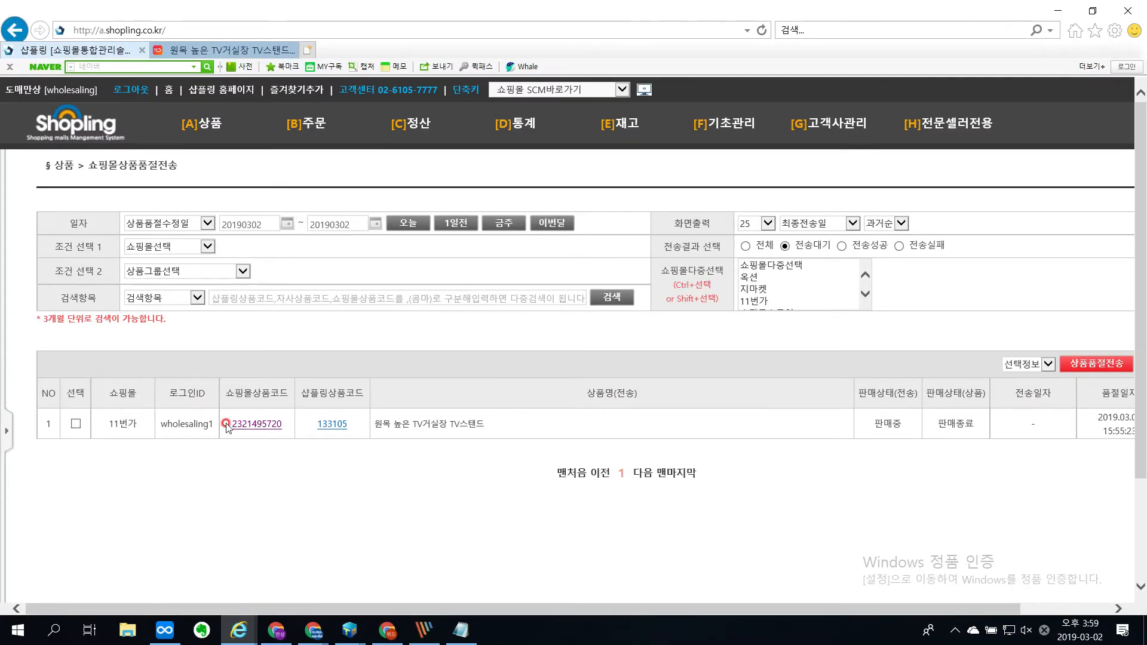
click(247, 418)
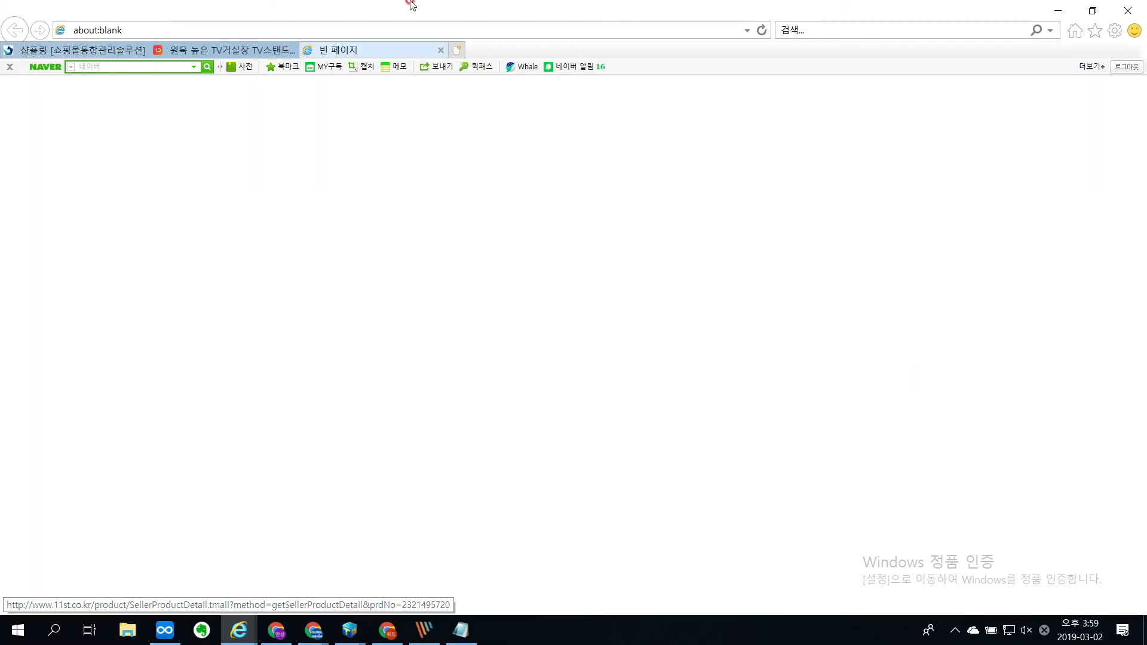
click(143, 50)
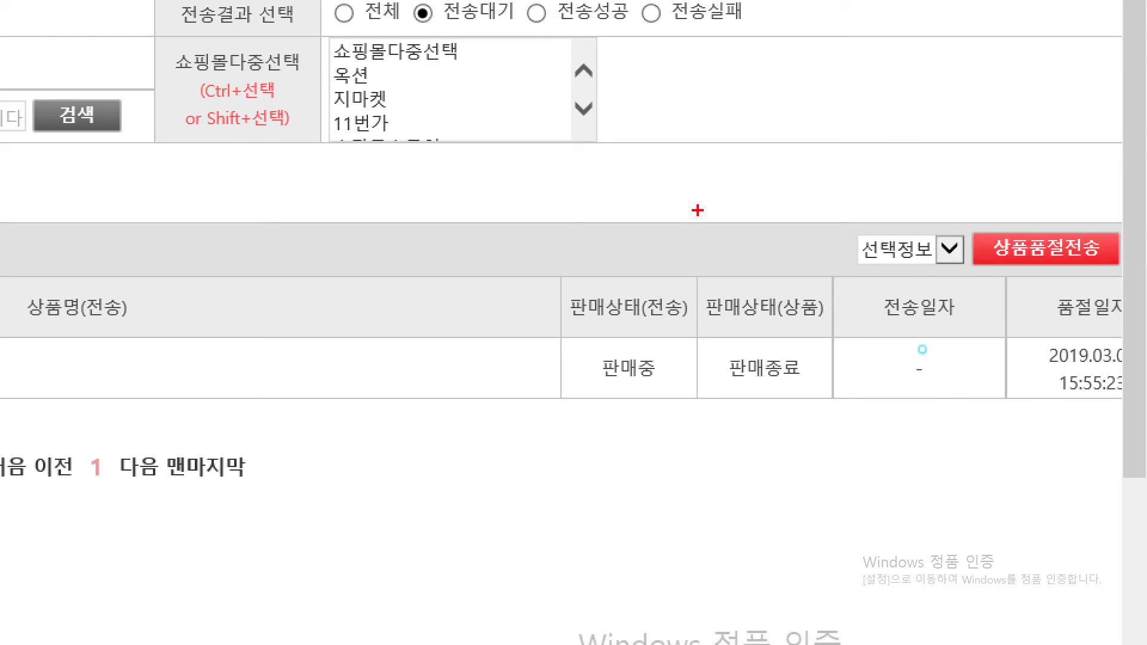
Step: Mark the 판매상태(상품) and 판매상태(전송) columns on the magnified screen, circling 판매종료 and 판매중, and clear the marks
drag(922, 344, 930, 489)
drag(707, 332, 828, 332)
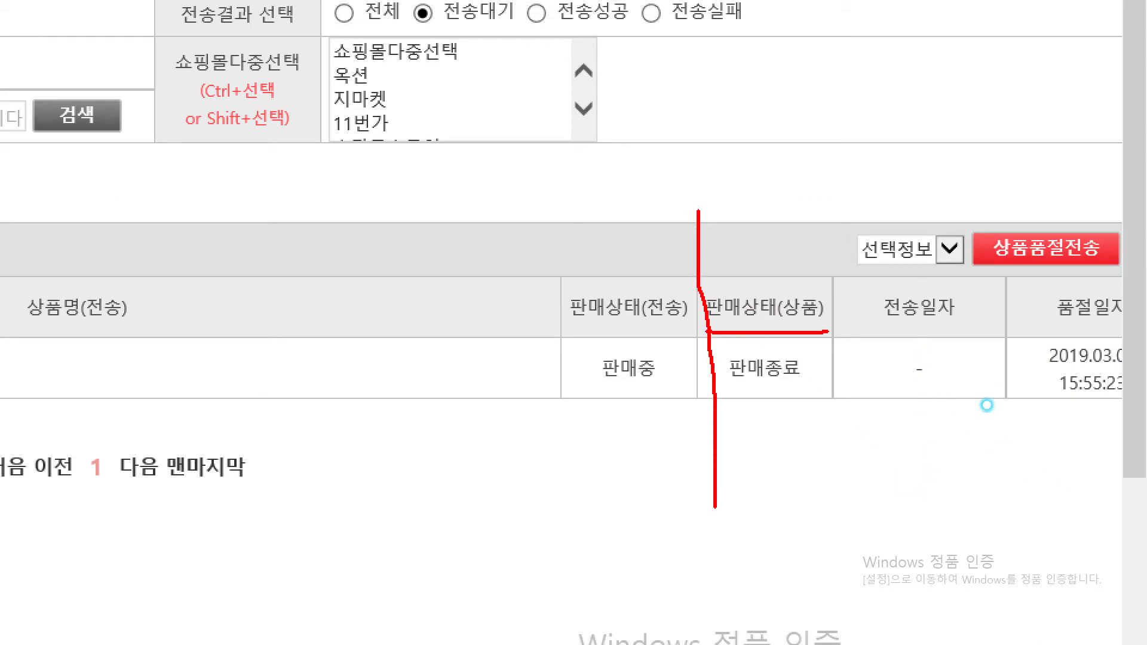
mouse_move(814, 387)
mouse_down()
mouse_move(757, 398)
mouse_move(798, 302)
mouse_move(808, 382)
mouse_up()
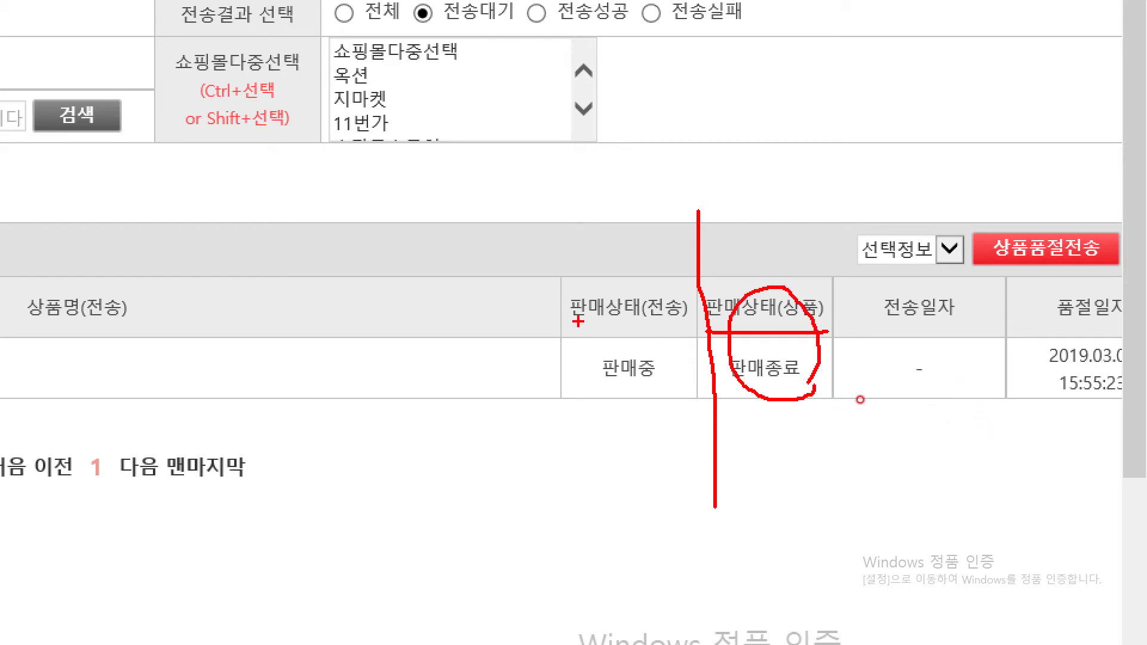
mouse_move(663, 393)
mouse_down()
mouse_move(589, 370)
mouse_move(660, 358)
mouse_move(657, 383)
mouse_up()
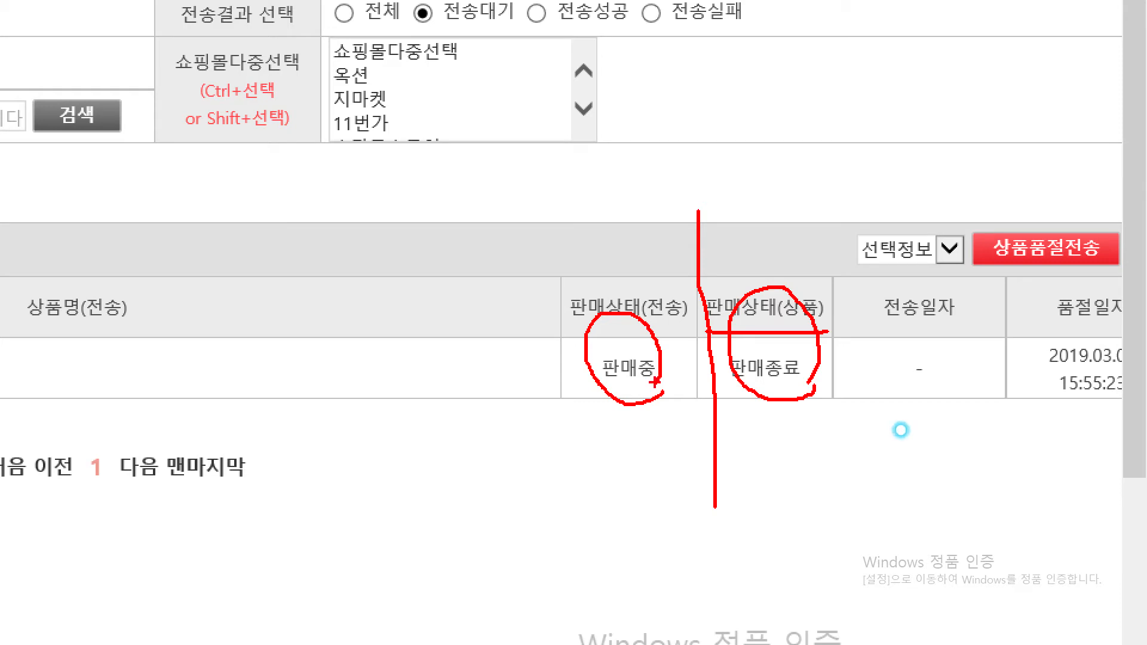
key(Escape)
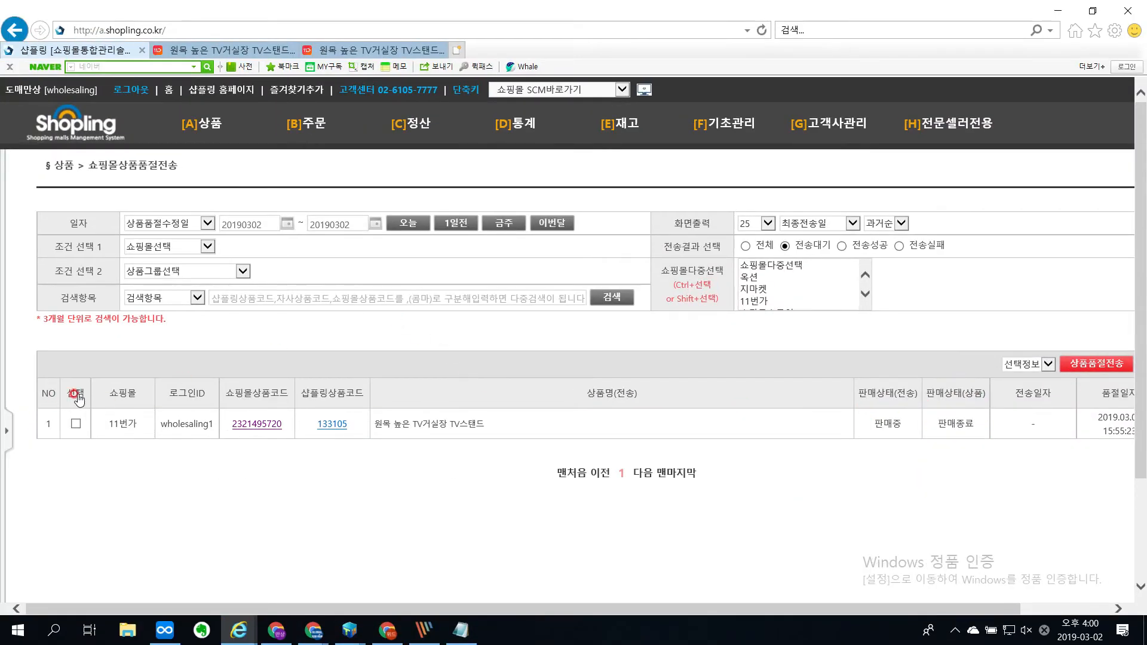
Step: Select all listed products and underline 상품품절전송 and 상품판매중지전송 on the magnified screen, adding a check mark to the latter
click(73, 393)
drag(1027, 609, 1114, 609)
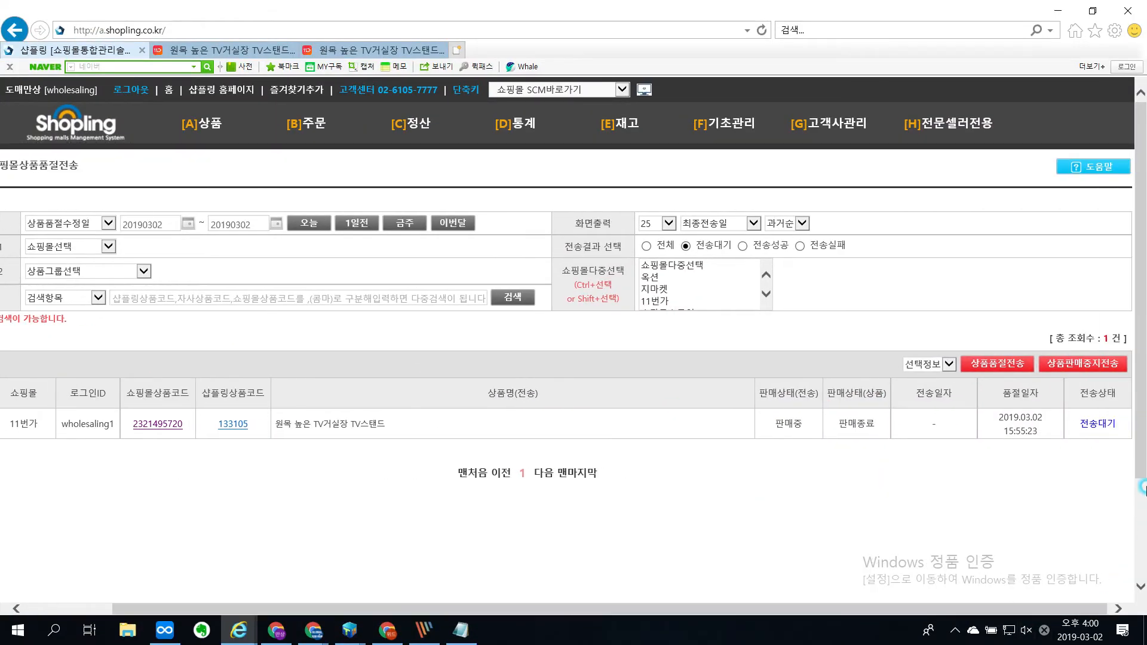
key(ctrl+1)
click(1042, 380)
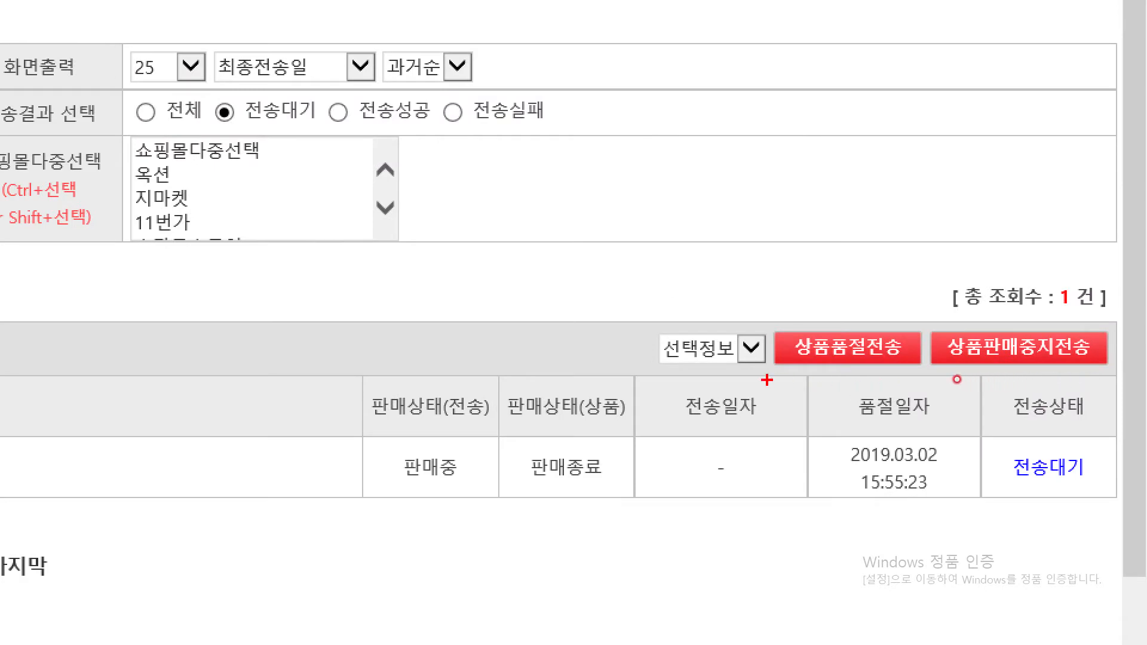
drag(766, 377, 1139, 371)
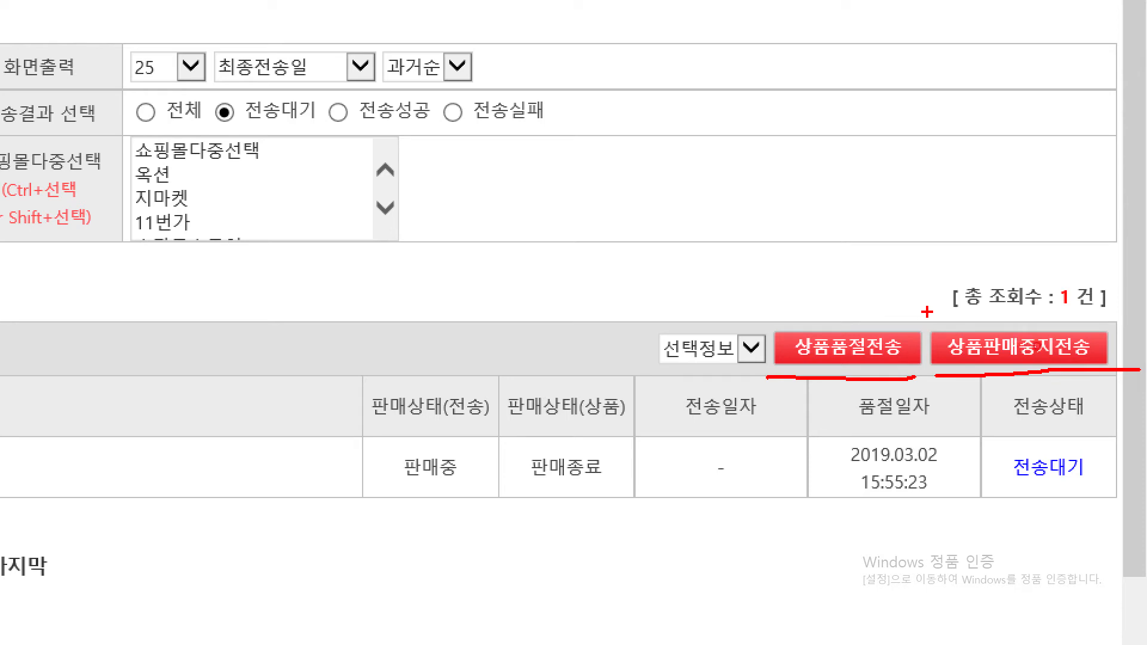
mouse_move(927, 311)
mouse_down()
mouse_move(954, 362)
mouse_move(985, 305)
mouse_up()
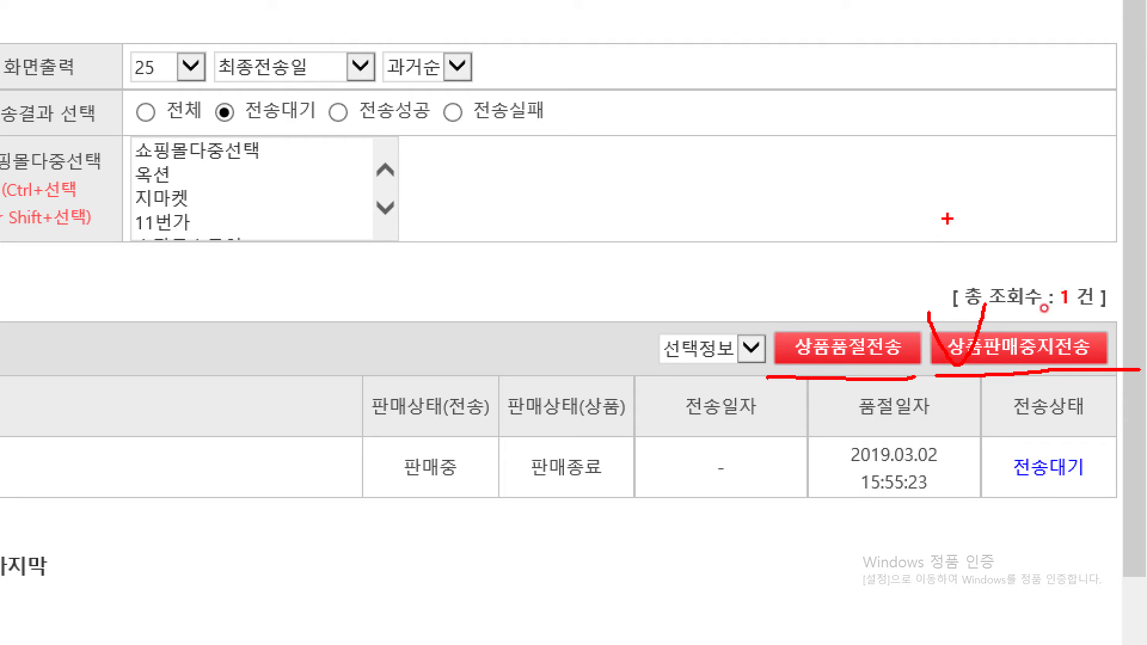
Step: Add a check mark to 상품품절전송 and an arrow toward it on the magnified screen, and clear the marks
mouse_move(777, 325)
mouse_down()
mouse_move(802, 338)
mouse_move(815, 319)
mouse_up()
mouse_move(968, 309)
mouse_down()
mouse_move(917, 363)
mouse_move(974, 411)
mouse_up()
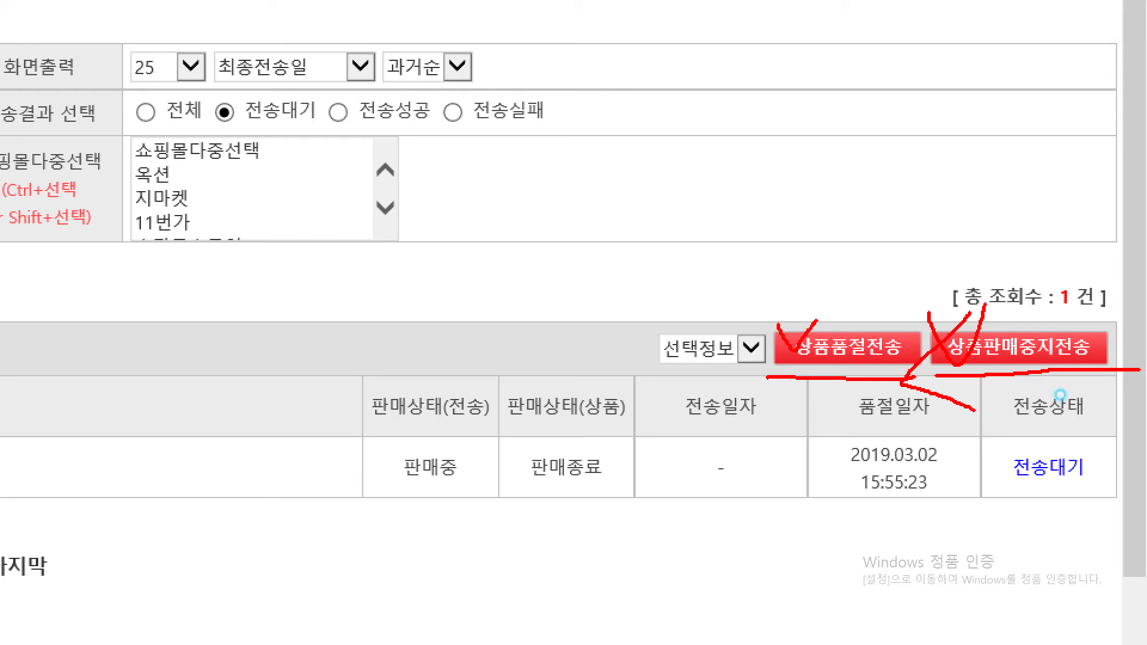
key(Escape)
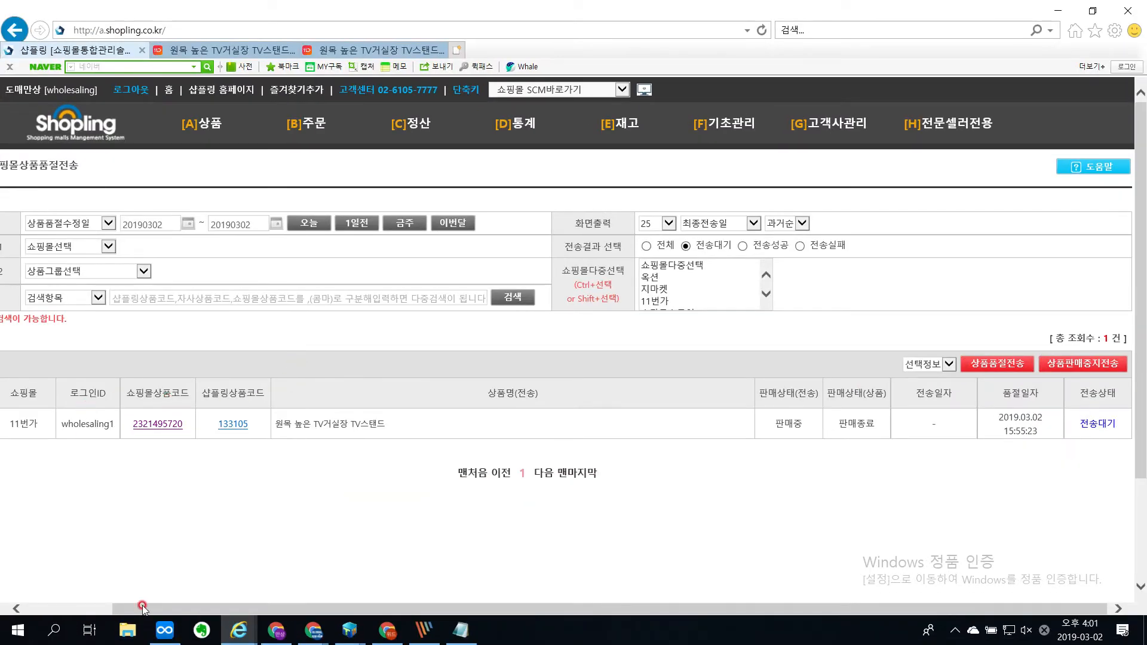
Step: Send the 상품판매중지전송 status for the selected 11번가 product, mark the 성공여부 result on the magnified screen, and close the result window
click(90, 610)
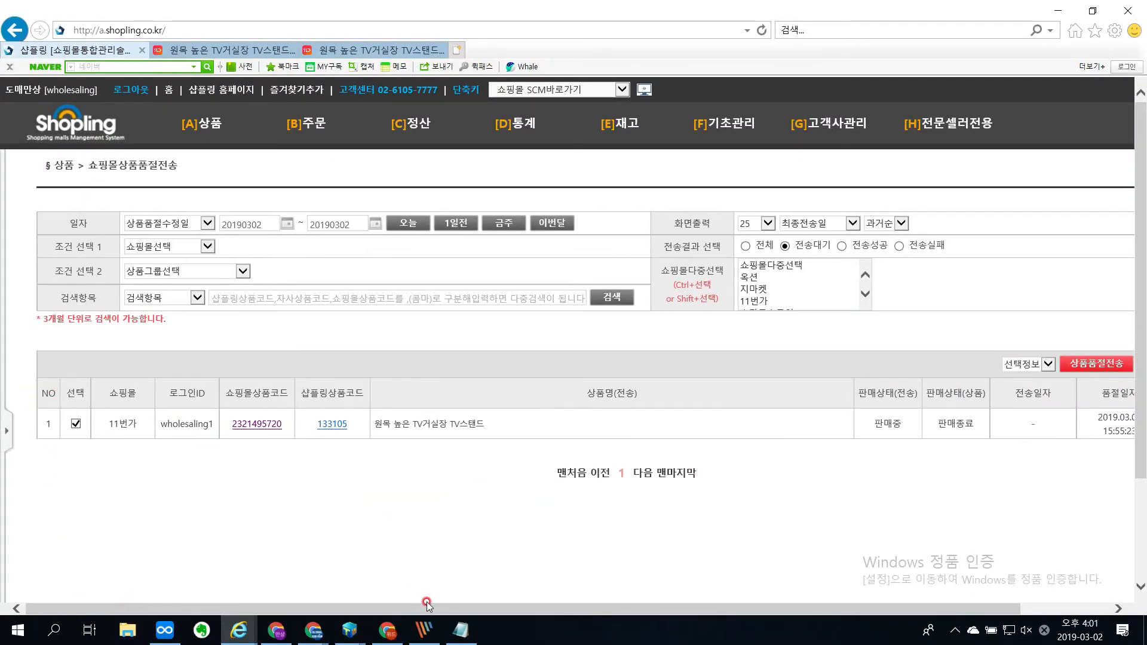
drag(431, 609, 521, 609)
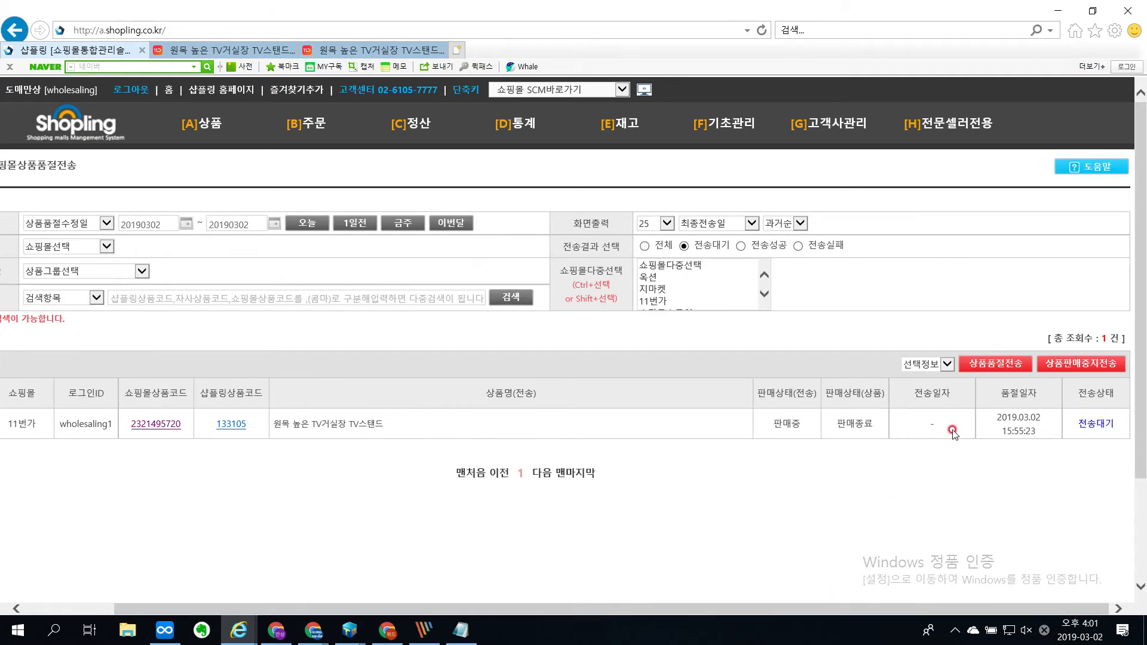
click(1068, 364)
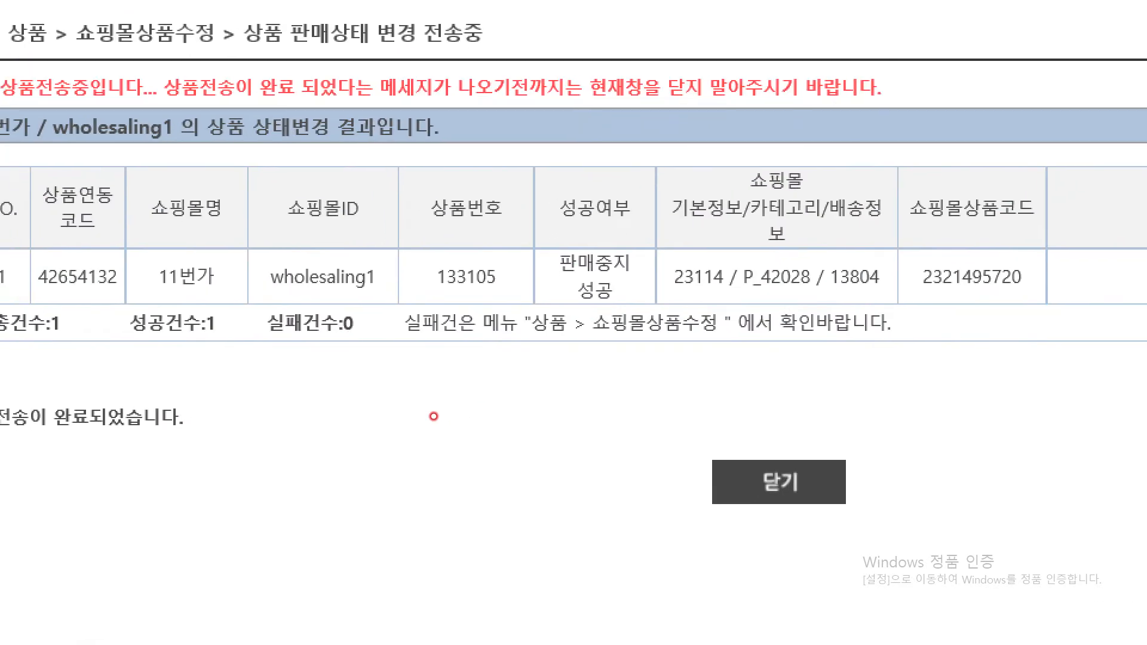
mouse_move(665, 307)
mouse_down()
mouse_move(544, 251)
mouse_move(723, 216)
mouse_move(681, 329)
mouse_move(591, 357)
mouse_up()
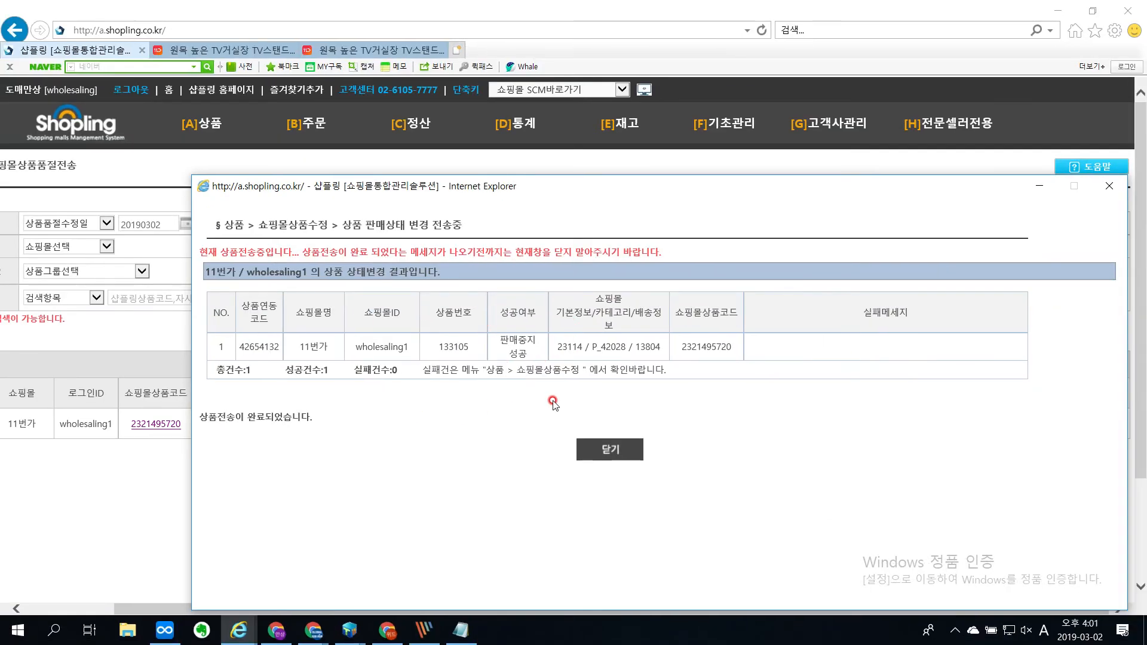
click(609, 449)
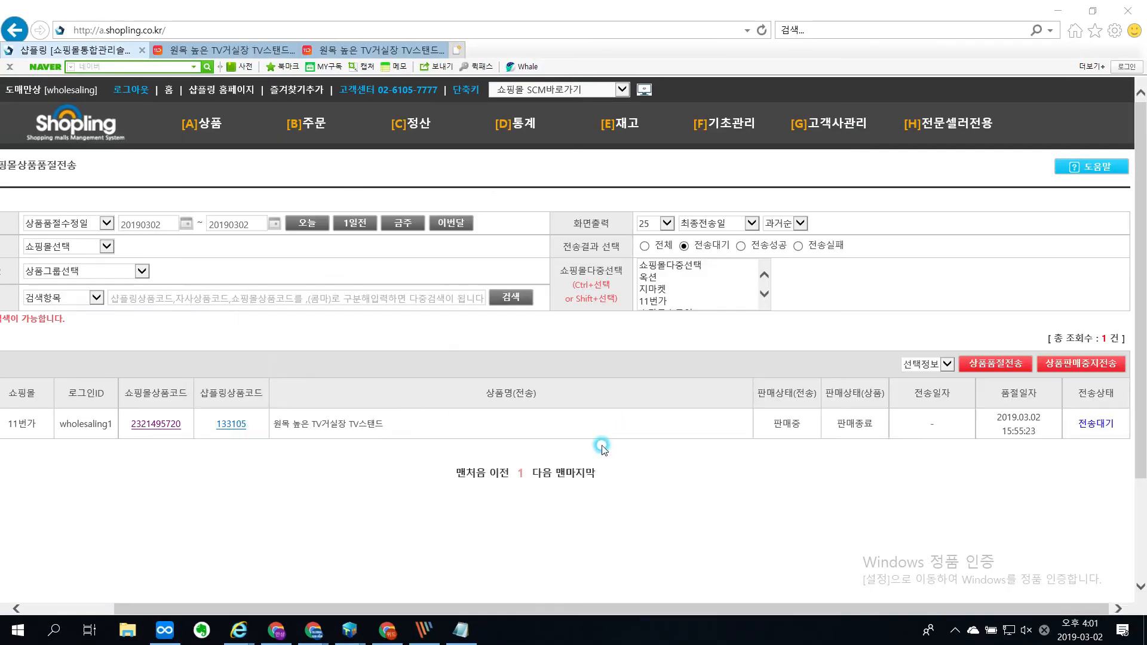
Step: Search today's sold-out transmissions again, underline the 전송결과 options on the magnified screen, and check the 전송성공, 전체 and 전송실패 results
click(505, 305)
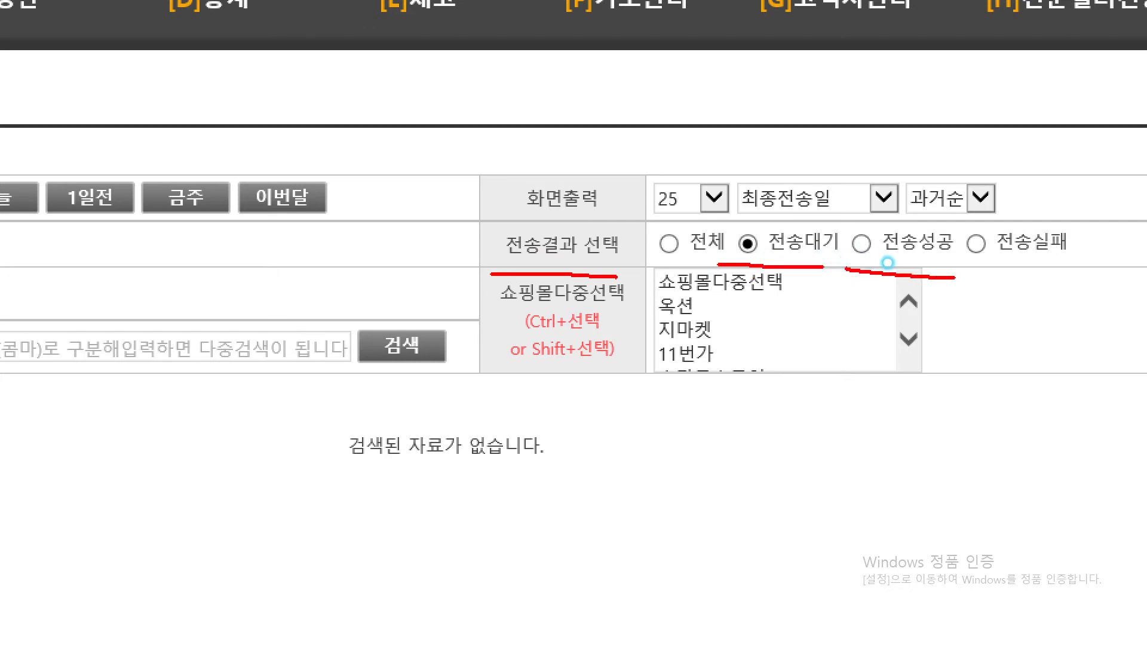
key(Escape)
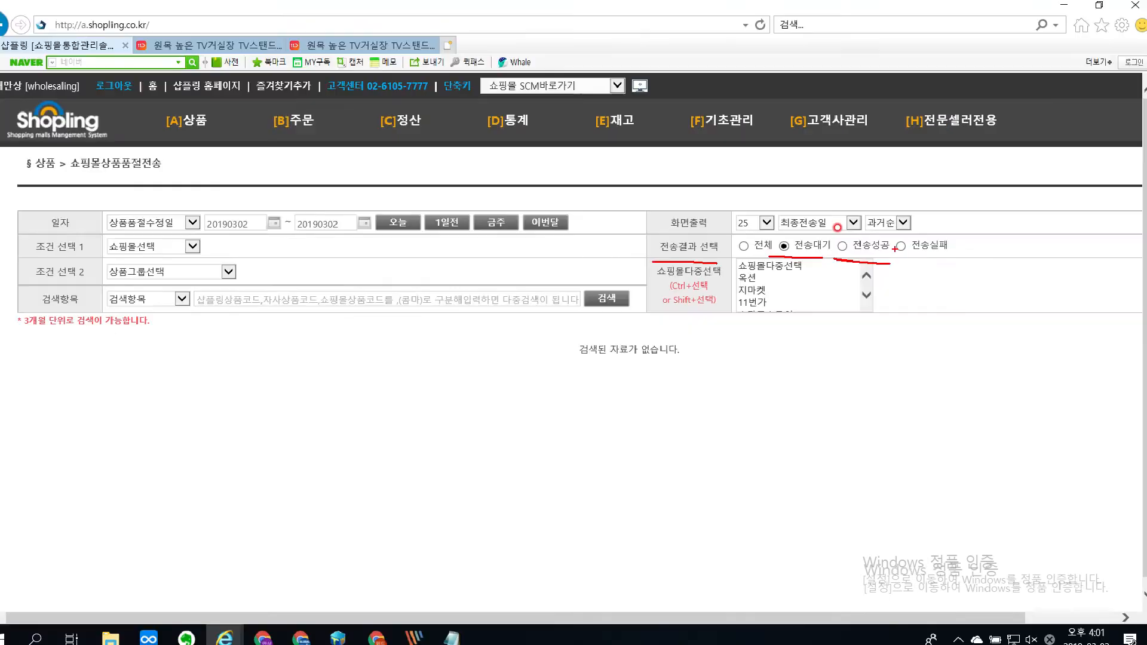
click(842, 247)
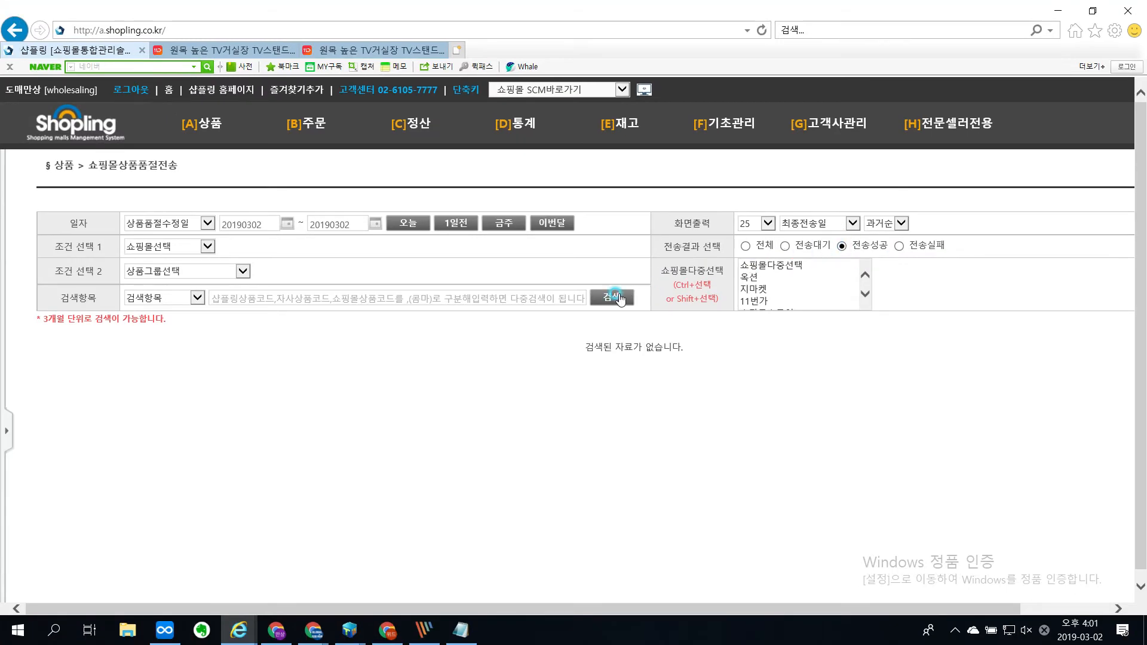
click(618, 297)
click(618, 298)
click(745, 245)
click(610, 295)
click(842, 245)
click(629, 298)
click(899, 246)
click(615, 296)
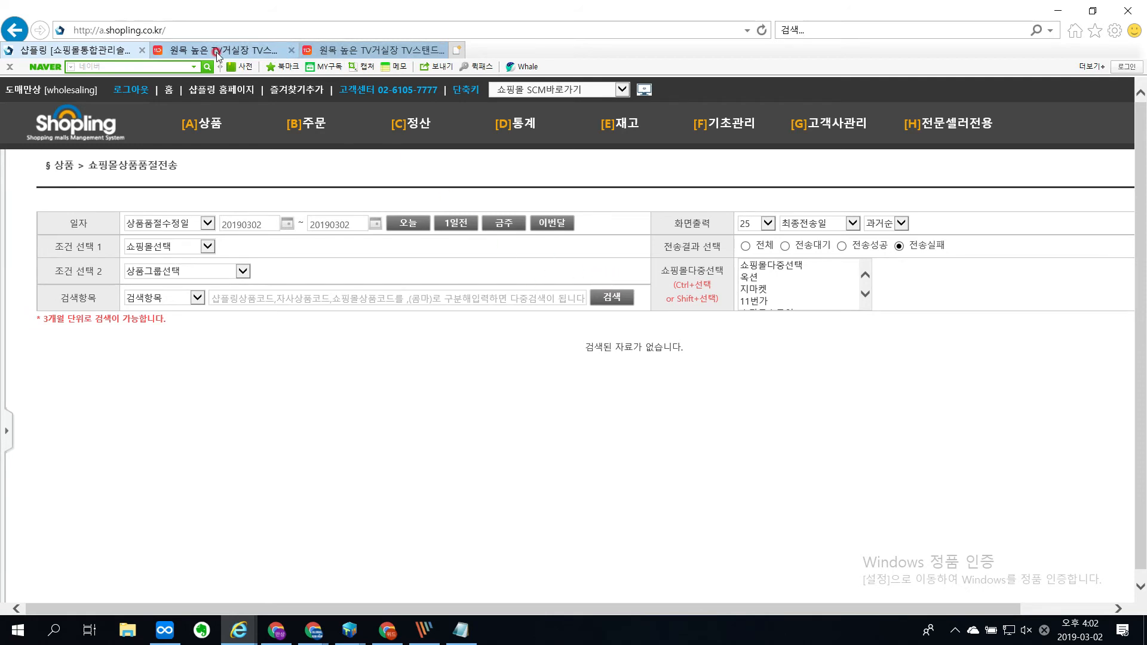
Step: Open [4] 상품조회수정 and search for 판매종료 products registered within the past year
mouse_move(200, 125)
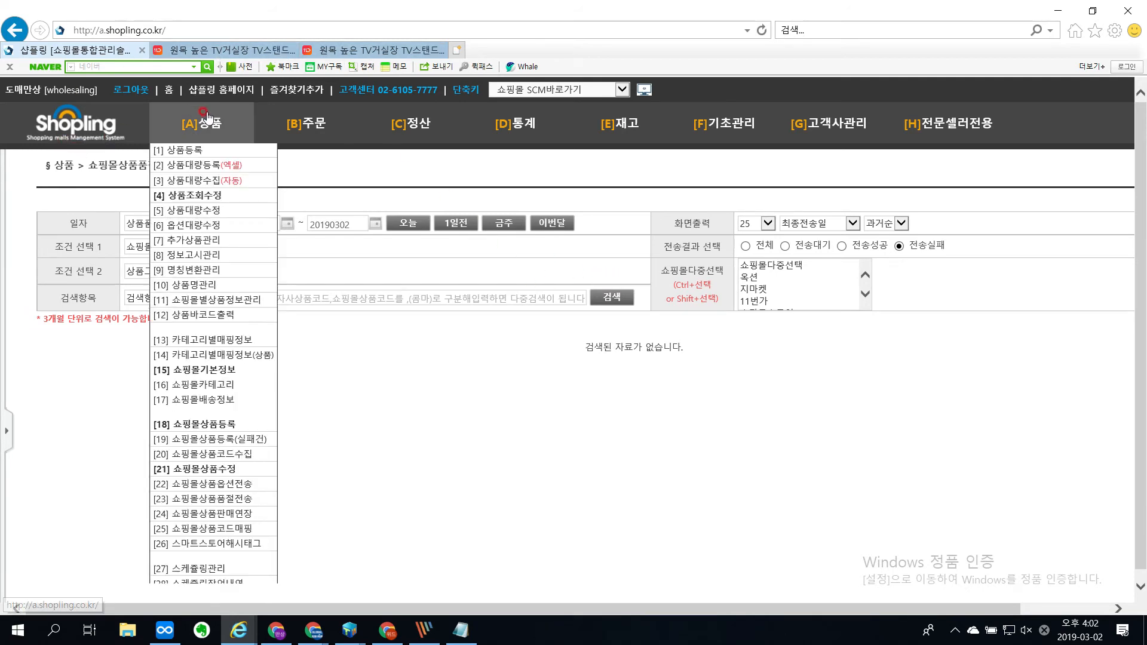
click(200, 196)
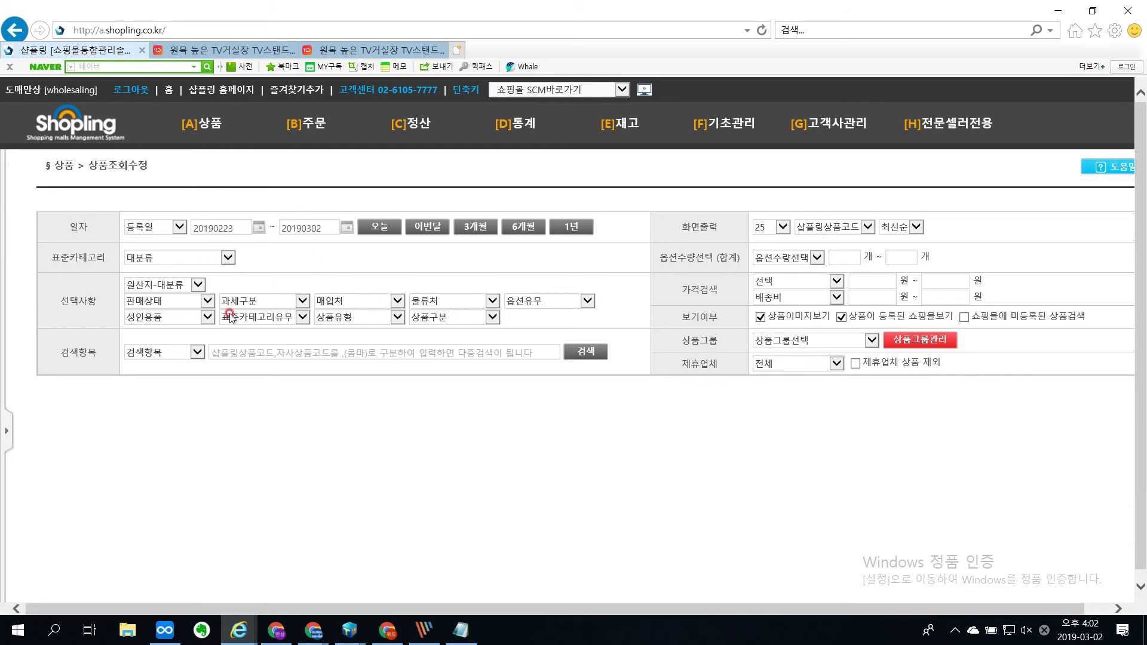
click(185, 303)
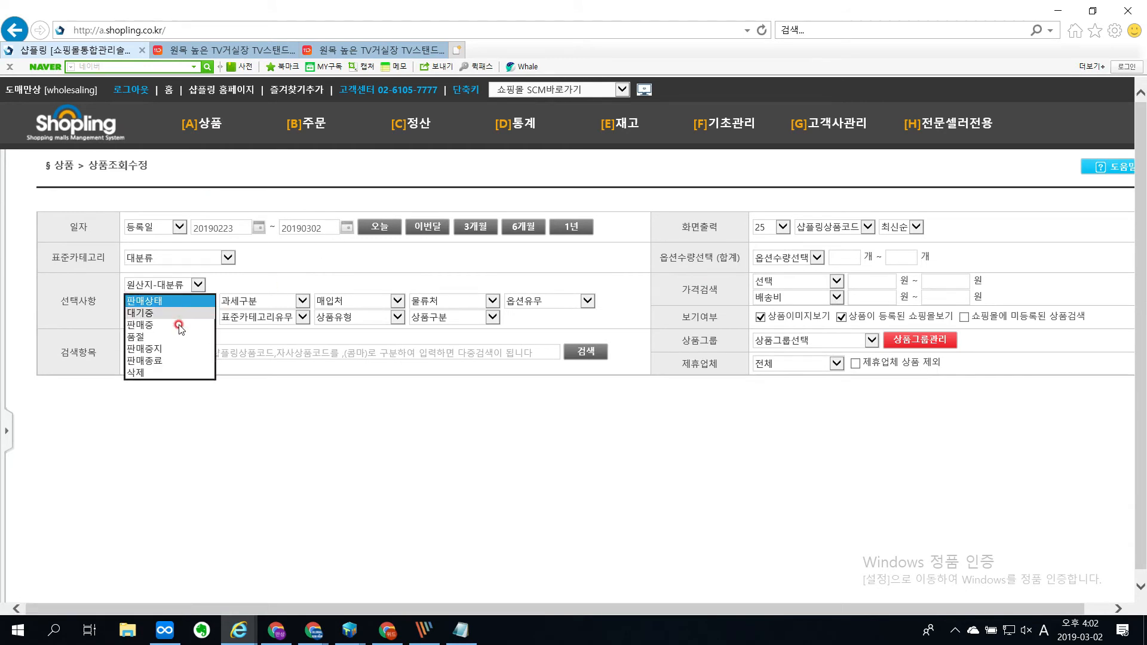
click(181, 355)
click(377, 227)
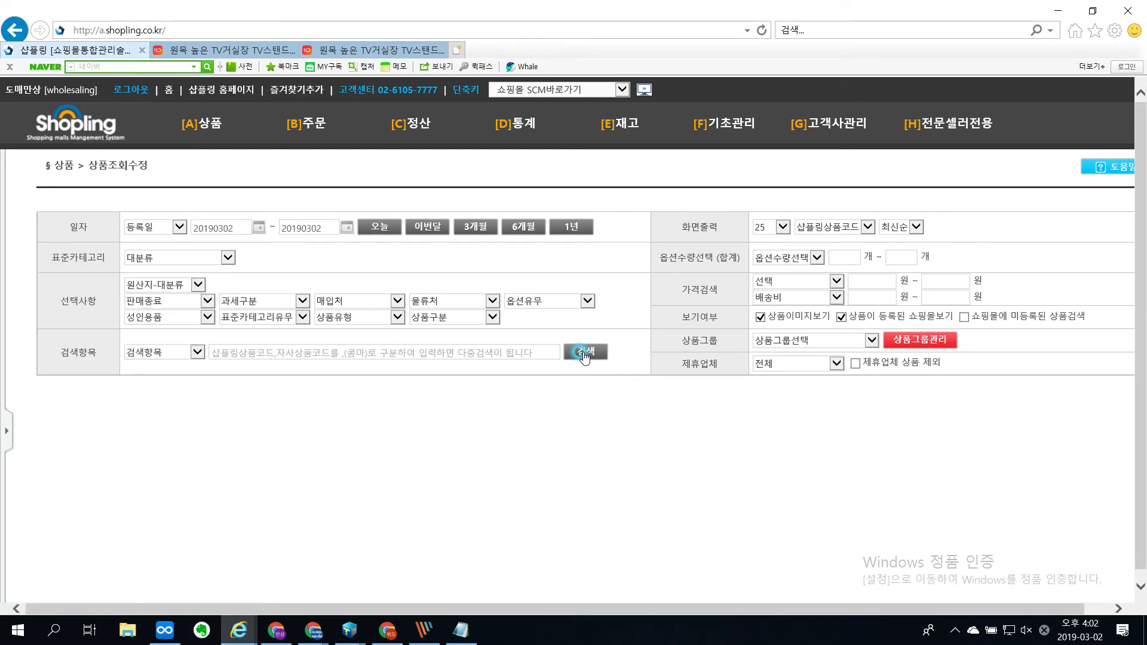
click(585, 352)
click(571, 226)
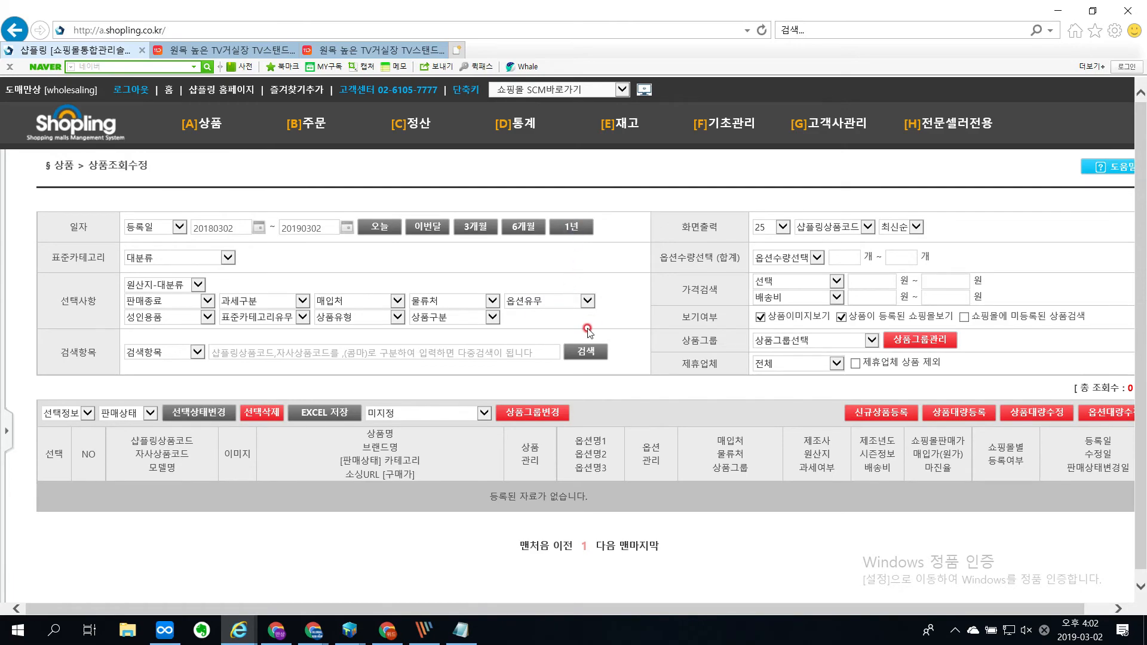
click(581, 352)
scroll(468, 323, down, 3)
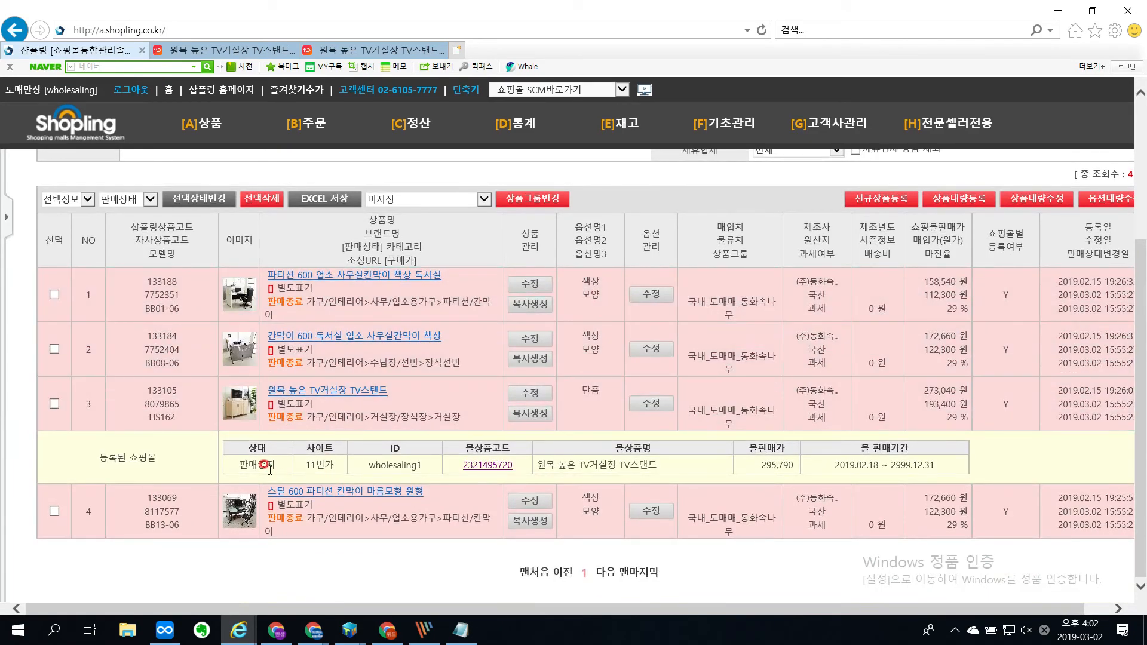
Step: Magnify the product list, mark the 11번가 listing's 판매중지 status and the product's 판매종료 status, and clear the marks
key(ctrl+1)
drag(218, 478, 313, 478)
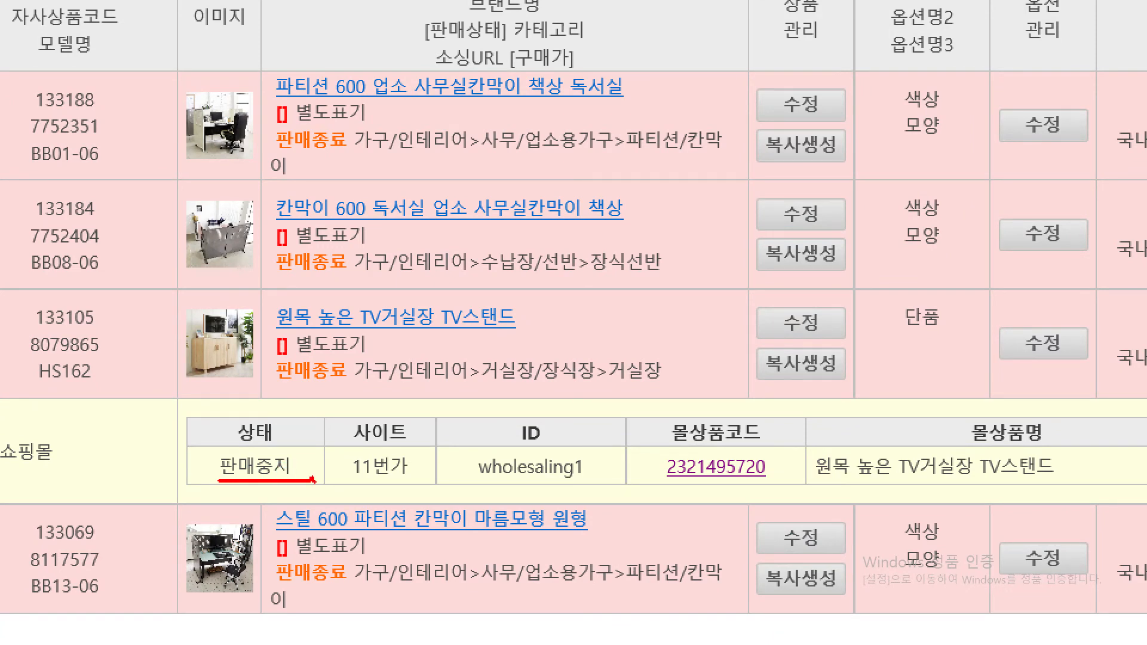
mouse_move(275, 387)
mouse_down()
mouse_move(332, 387)
mouse_move(239, 319)
mouse_move(353, 365)
mouse_up()
mouse_move(254, 513)
mouse_down()
mouse_move(226, 508)
mouse_move(307, 495)
mouse_move(243, 508)
mouse_up()
key(Escape)
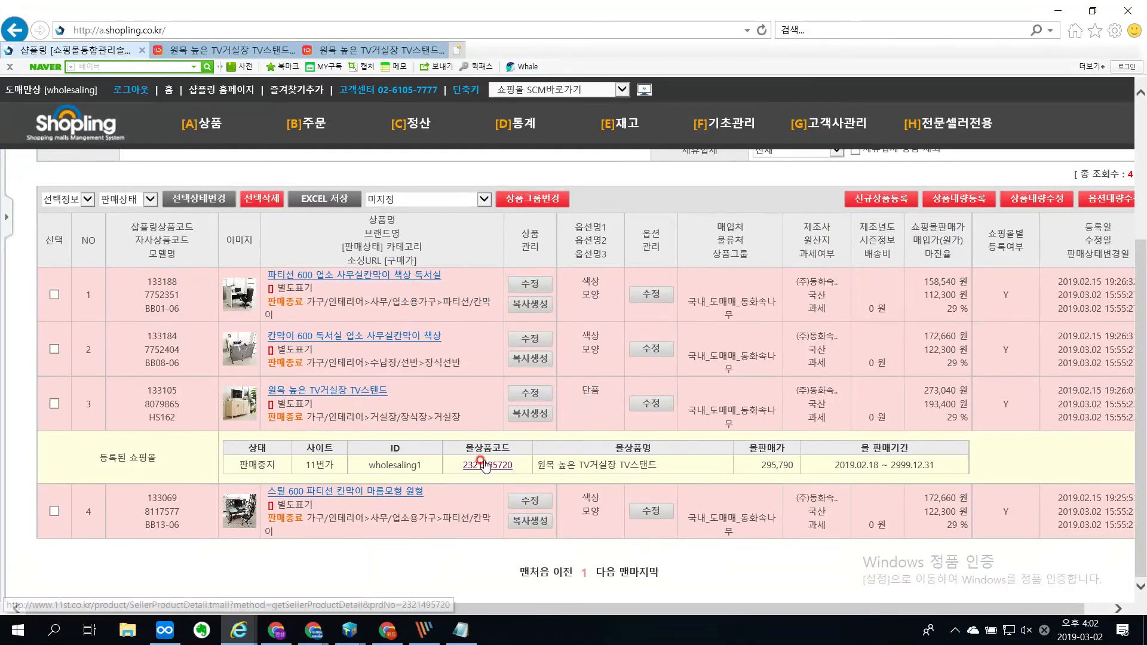
Step: Inspect the TV stand's 11번가 page down to the purchase section, and close all 11번가 tabs and the login popup
click(490, 464)
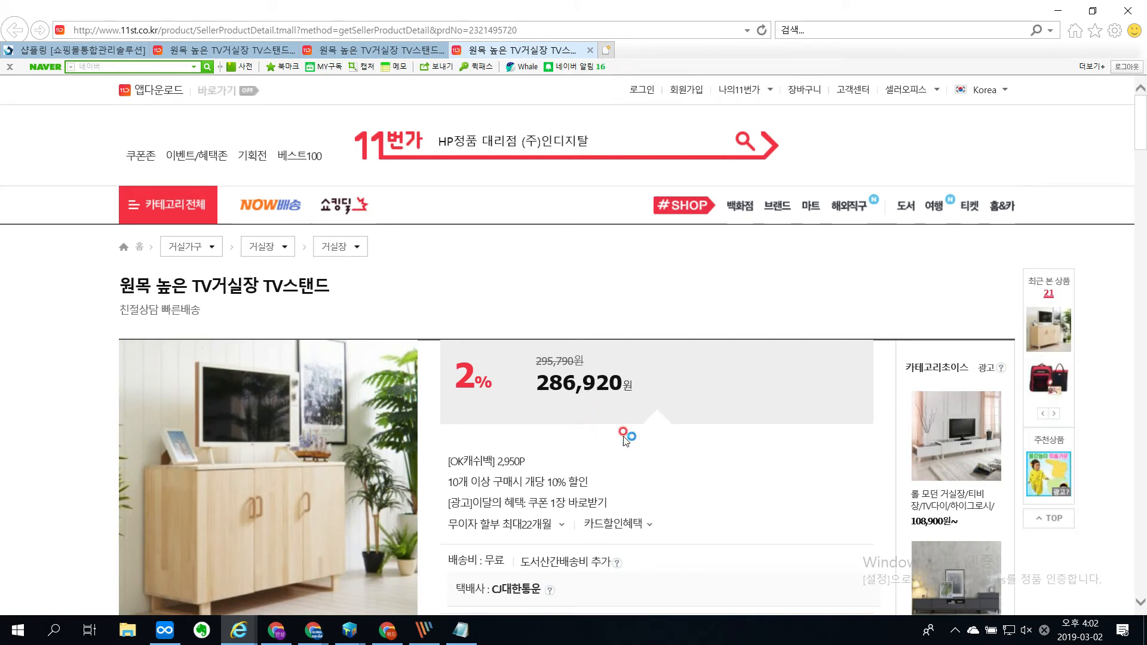
scroll(623, 440, down, 5)
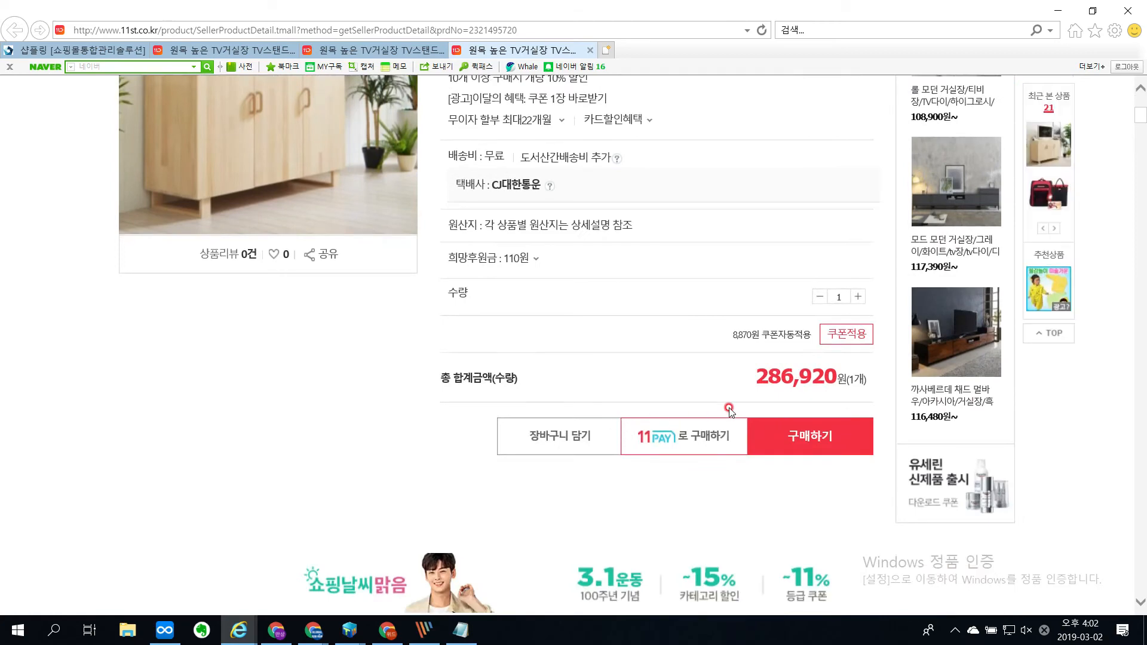
scroll(693, 447, up, 2)
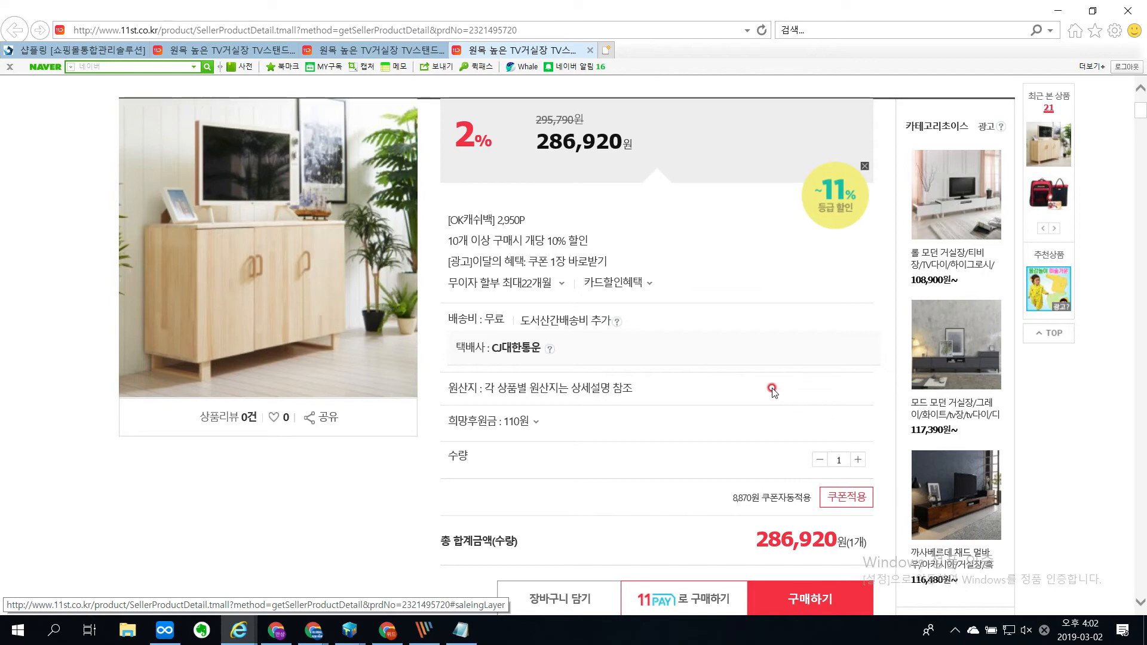
click(590, 51)
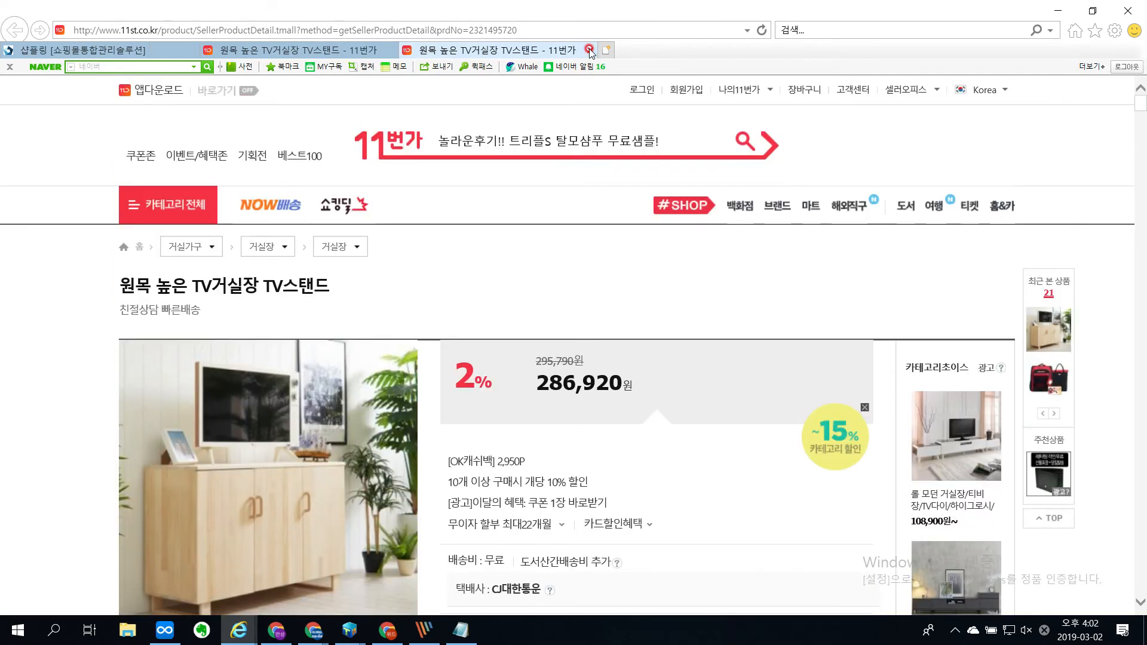
click(589, 51)
click(587, 52)
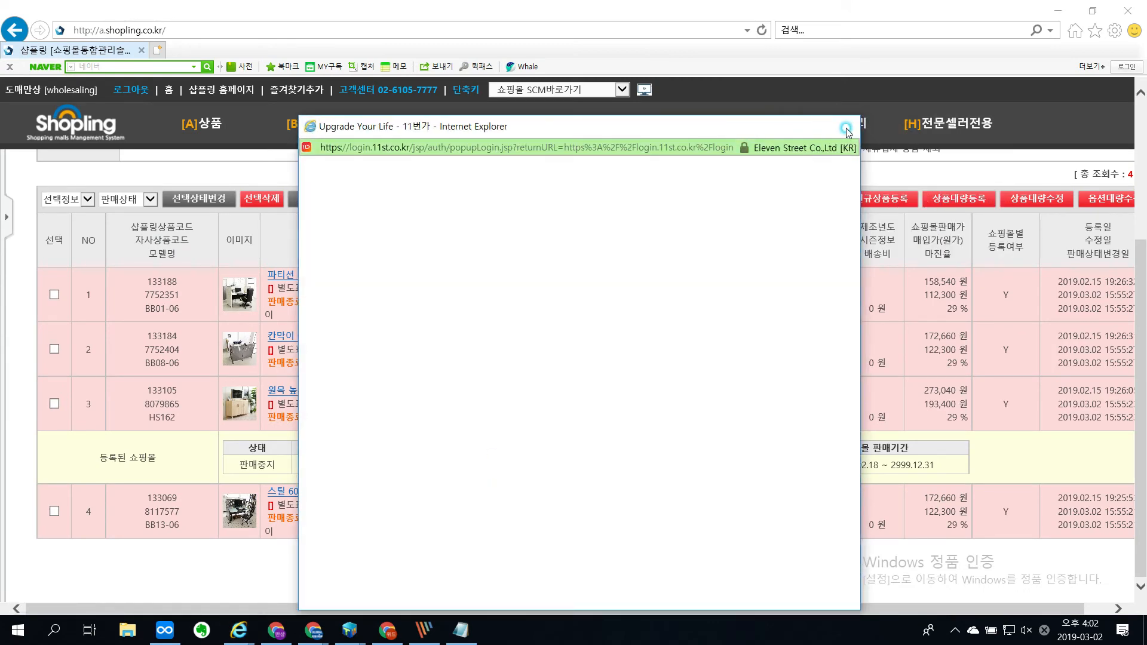
click(842, 127)
Step: Reopen the TV stand's 11번가 page, circle and cross out 구매하기 on the magnified screen, and clear the marks
click(479, 466)
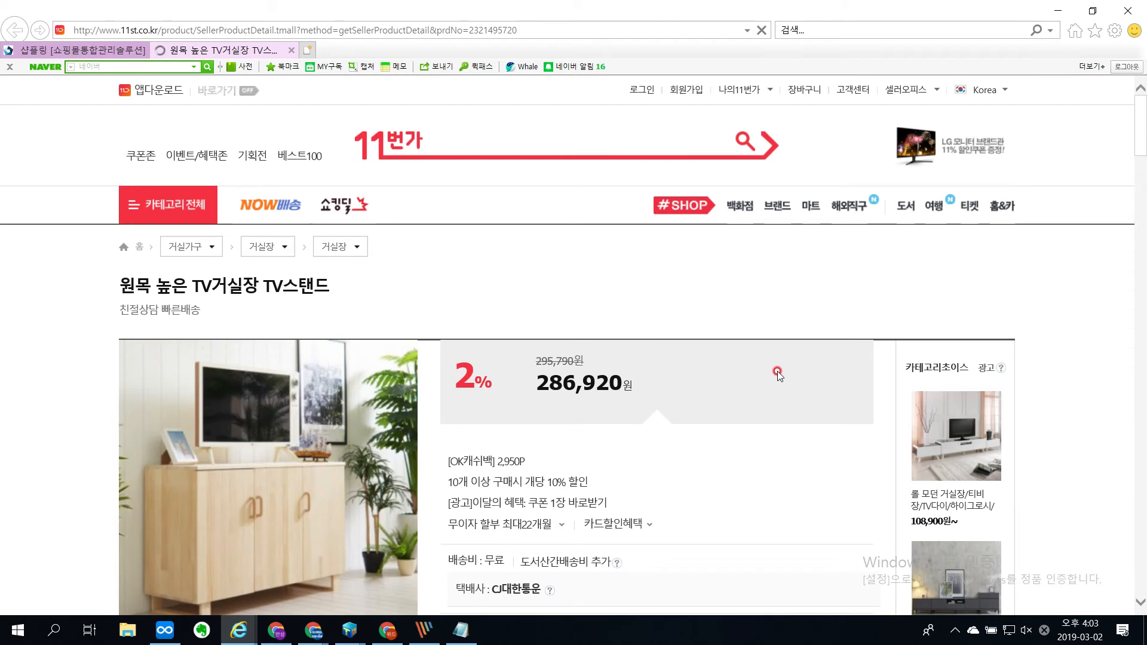
scroll(740, 375, down, 6)
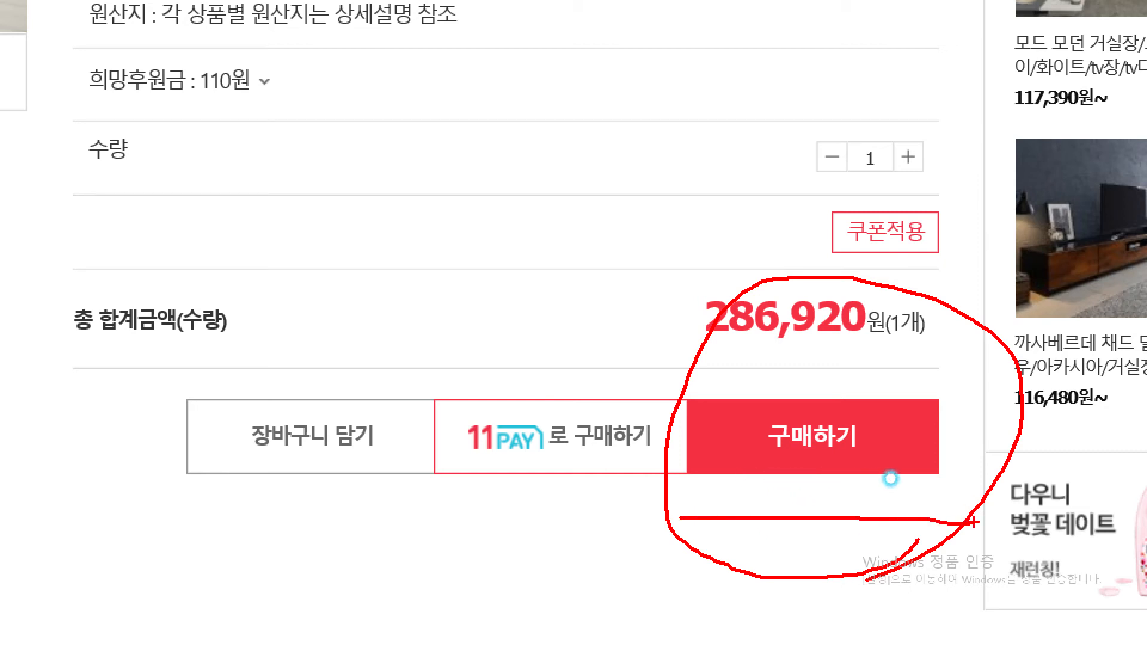
drag(801, 435, 831, 493)
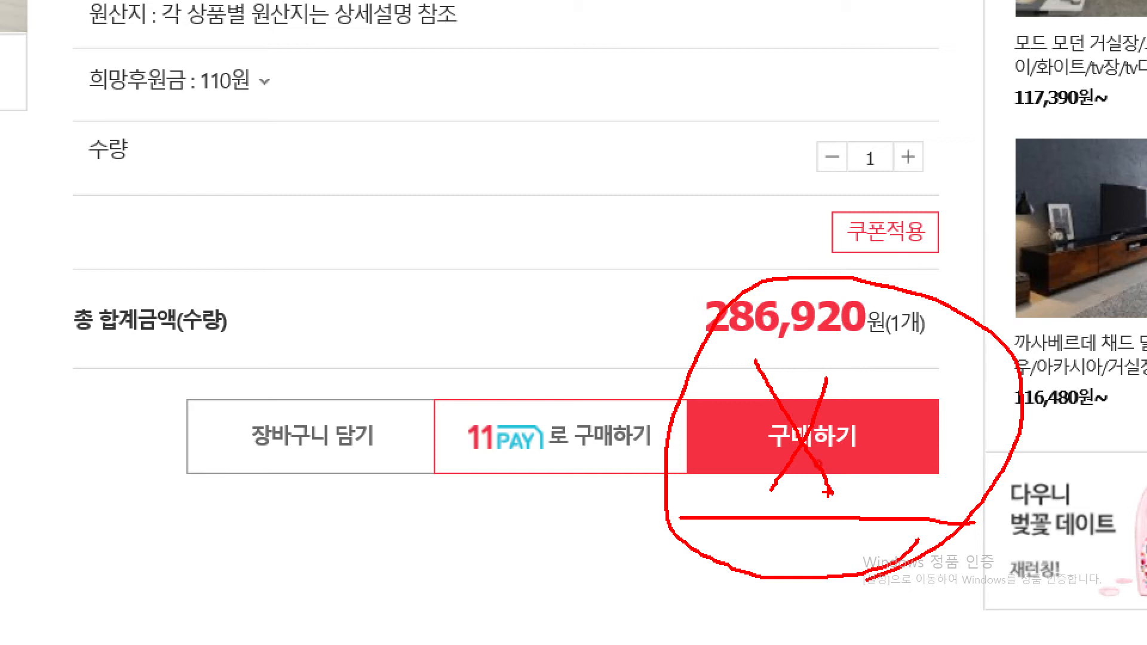
key(Escape)
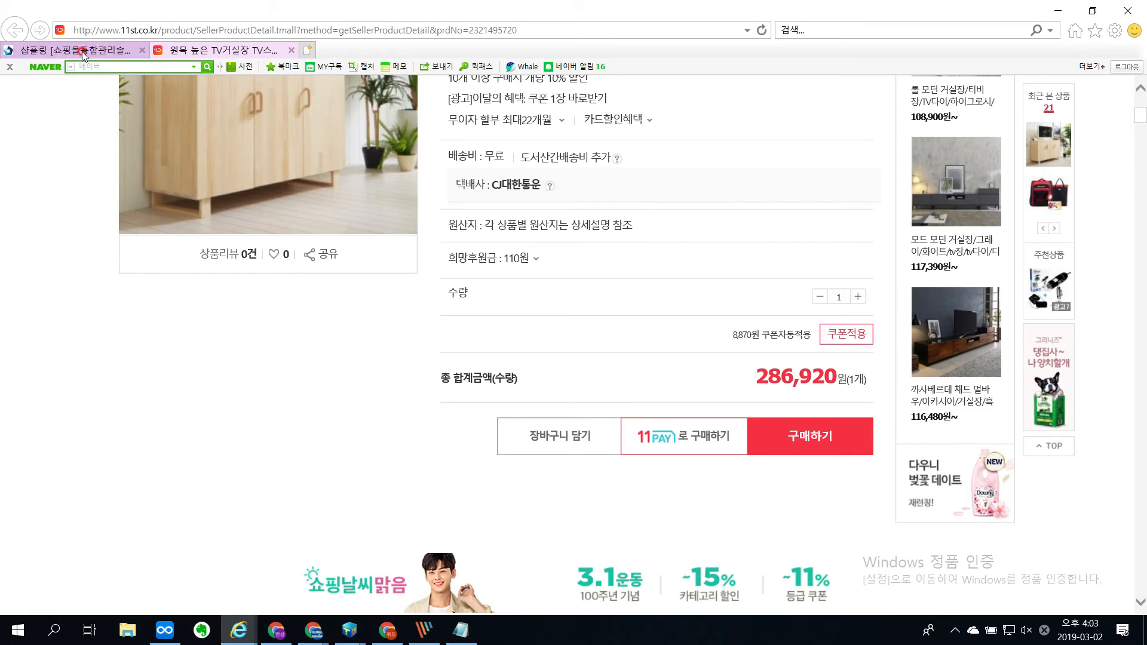
Step: Return to the Shopling product list and switch to the Notepad notes
click(106, 51)
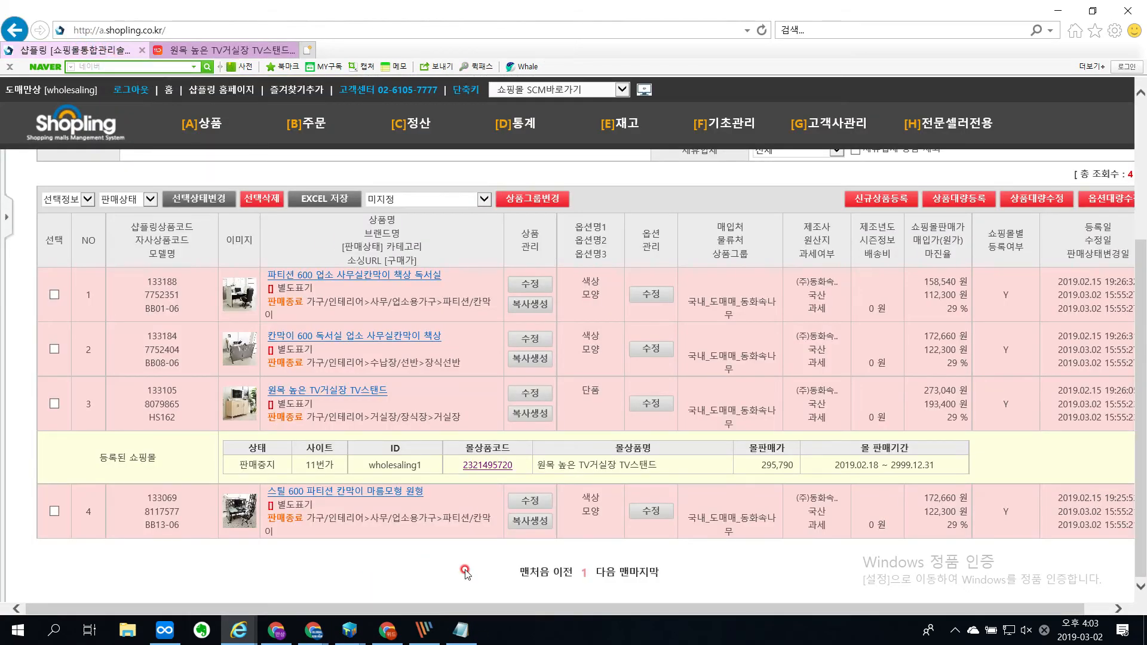
click(461, 632)
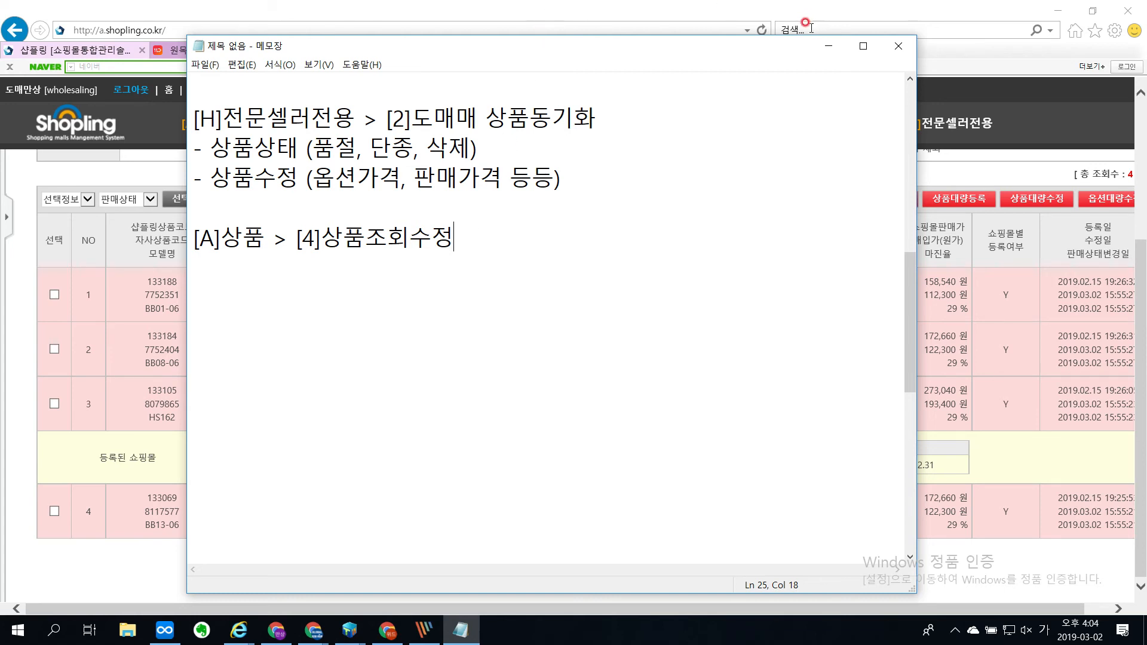
Step: Return from the notes to the Shopling product list and highlight the mall ID in the TV stand's 11번가 listing
click(828, 46)
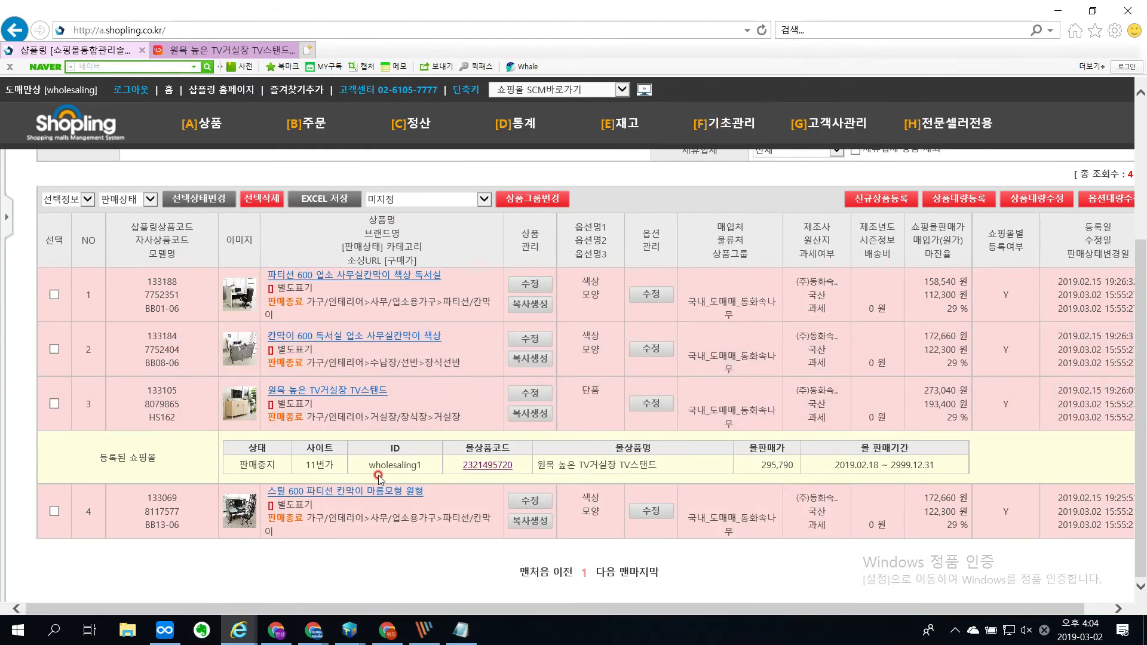
drag(368, 467, 428, 462)
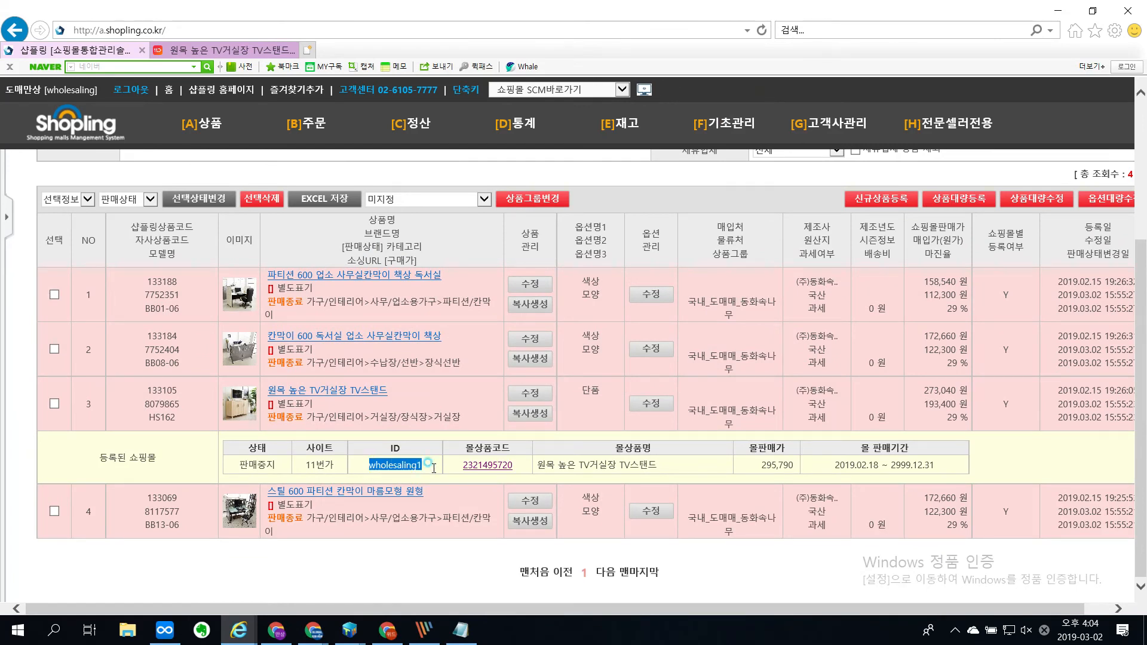
click(432, 467)
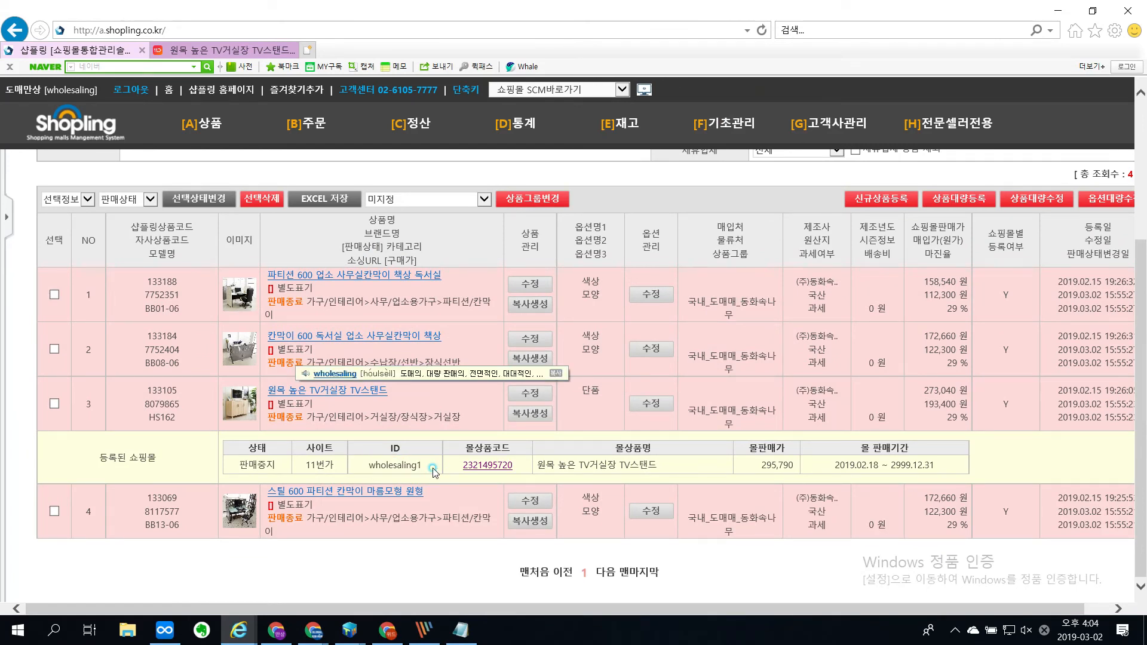
double_click(382, 471)
click(383, 470)
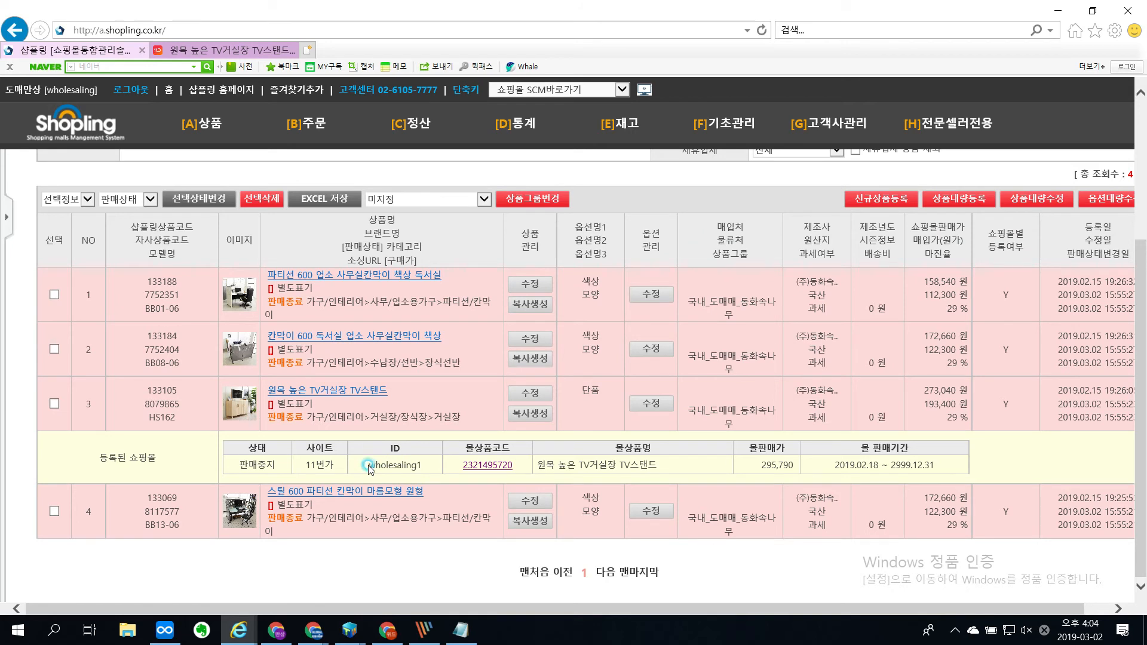
drag(368, 466, 419, 469)
click(426, 466)
click(348, 468)
click(416, 468)
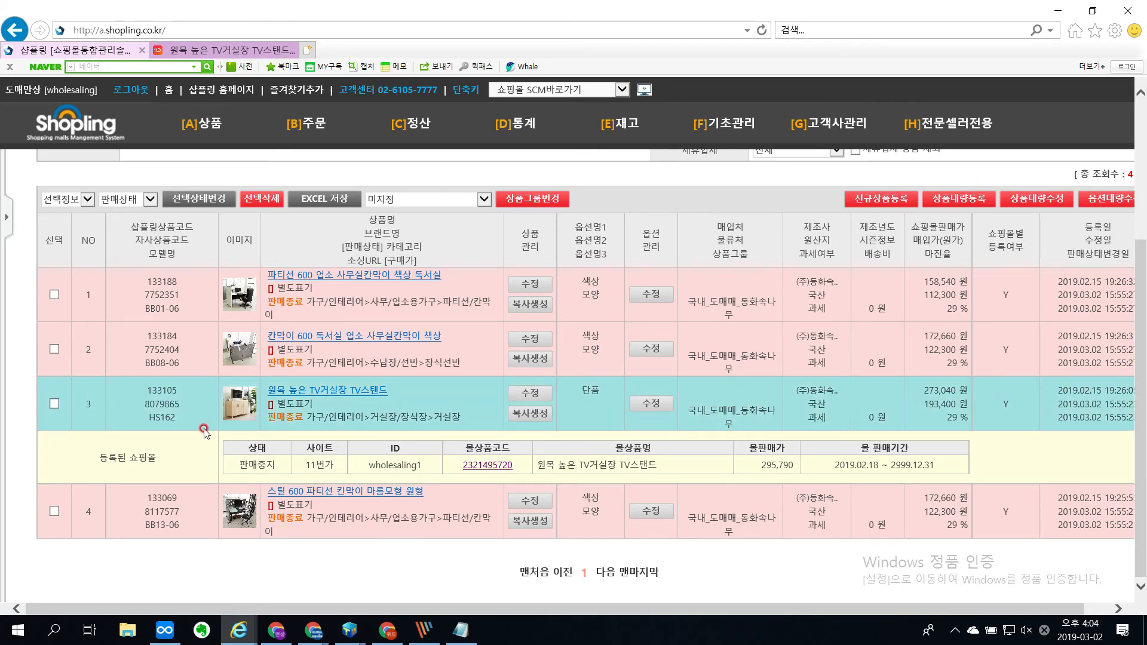
Step: Magnify the product list, underline 판매종료 on the first two products, circle the 등록된 쇼핑몰 label, and clear the marks
key(ctrl+1)
click(148, 447)
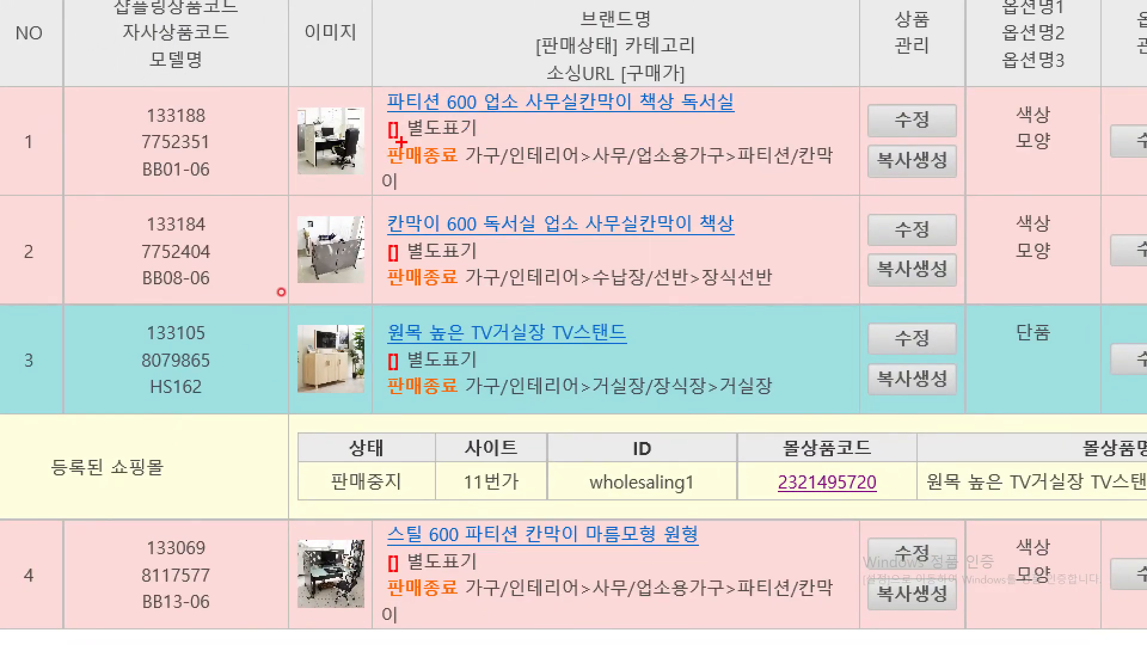
drag(394, 178, 460, 178)
drag(388, 293, 457, 297)
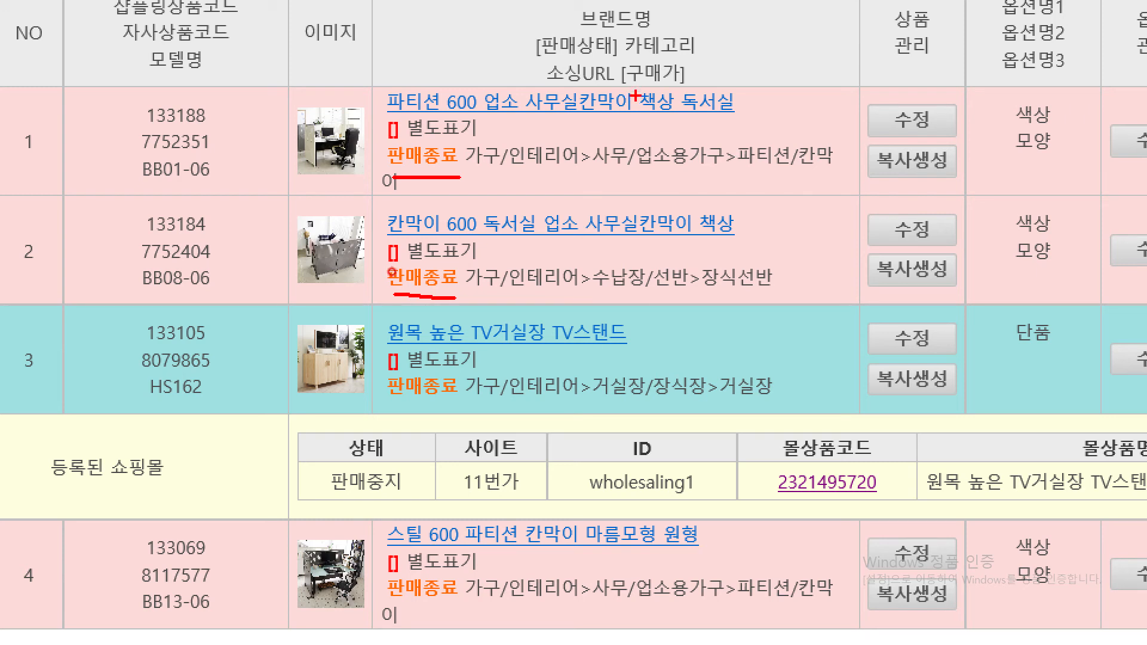
mouse_move(161, 488)
mouse_down()
mouse_move(91, 513)
mouse_move(117, 418)
mouse_move(137, 499)
mouse_up()
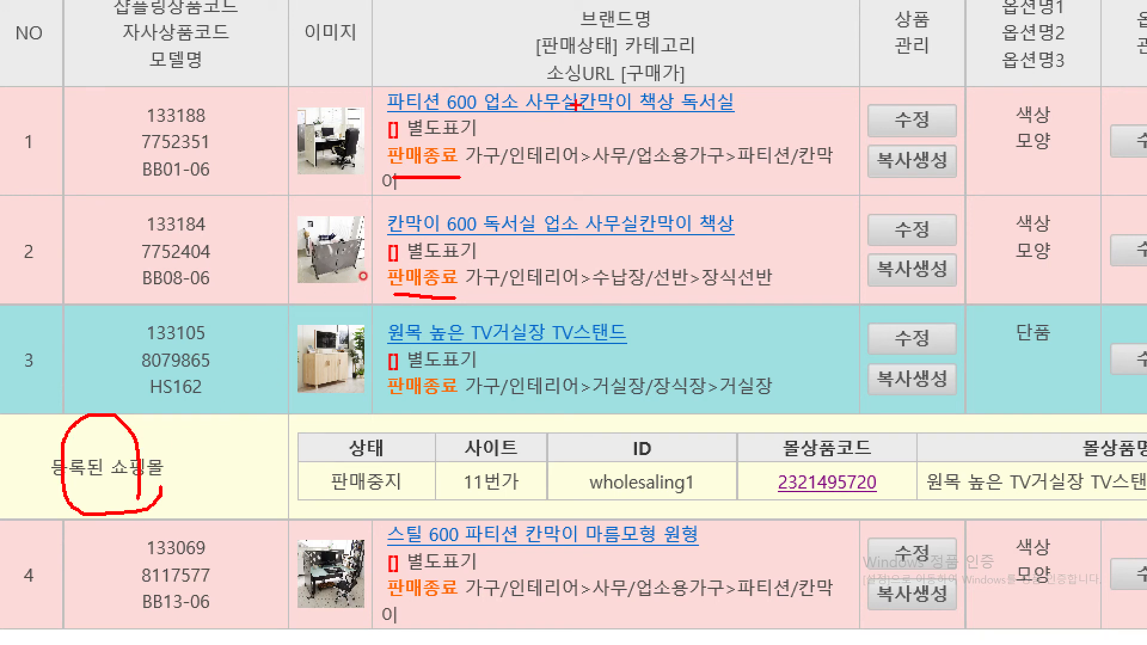
key(Escape)
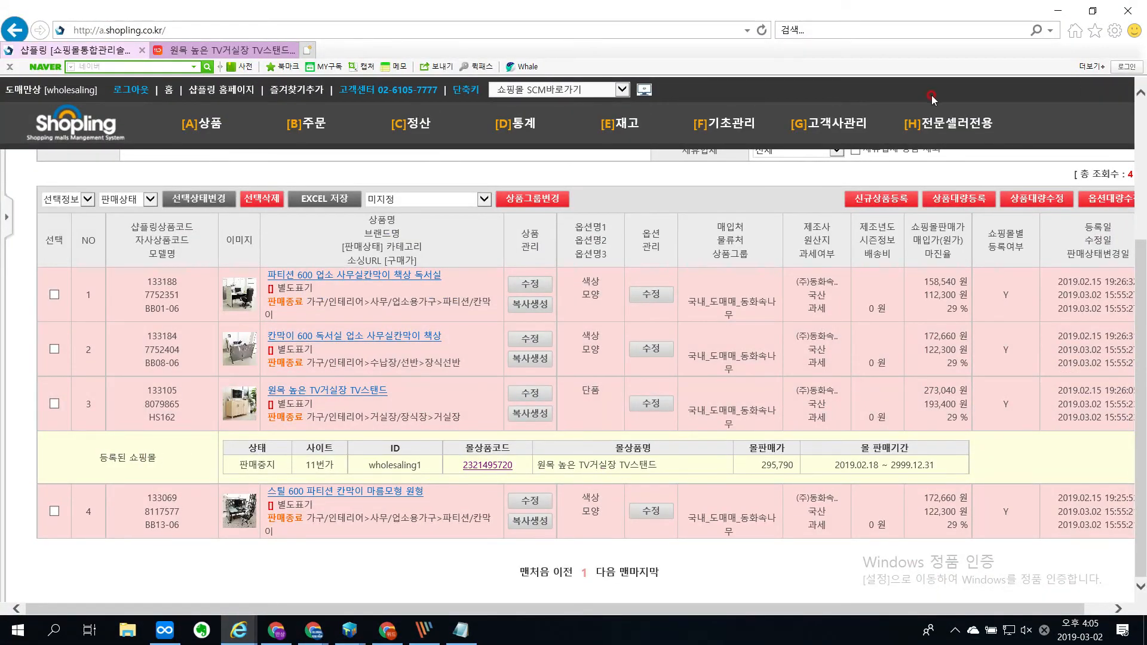
Step: Magnify the product list again and circle the names and 판매종료 statuses of the listed products
mouse_move(959, 134)
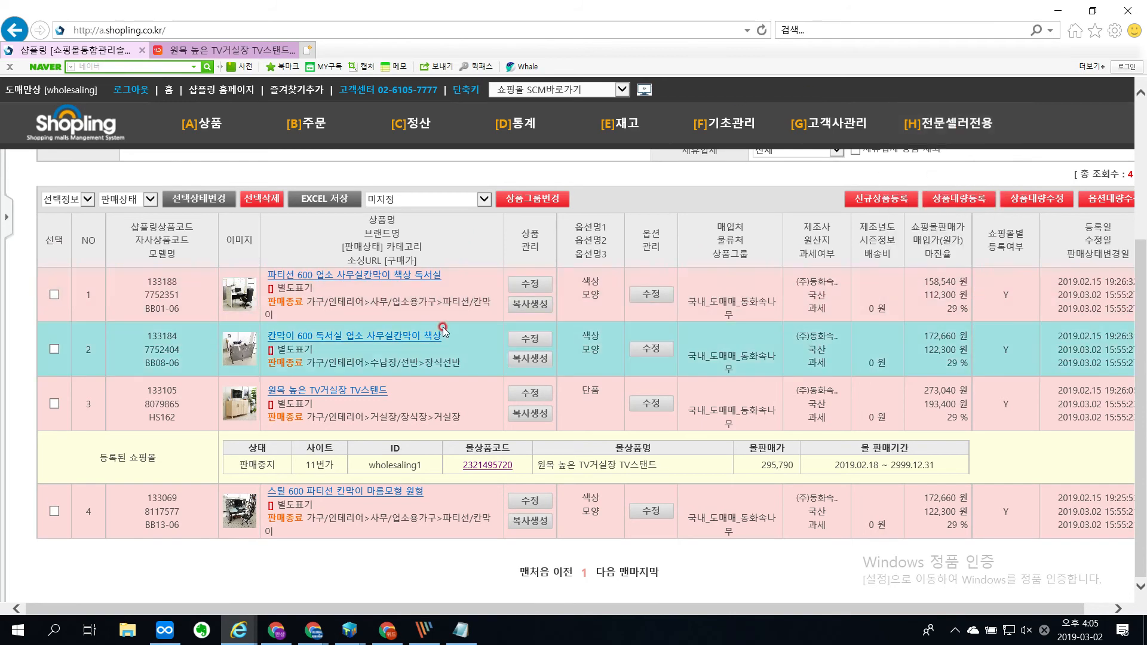
key(ctrl+1)
drag(469, 376, 373, 270)
drag(454, 155, 530, 489)
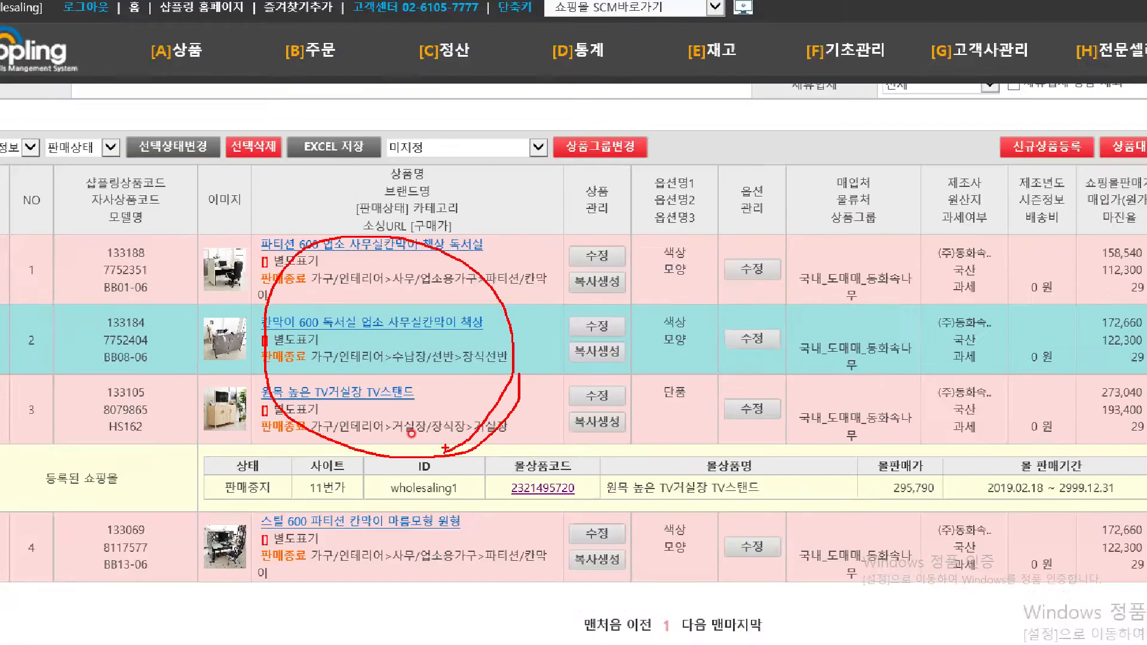
Step: Show the [A]상품 entries magnified, mark [22] 쇼핑몰상품옵션전송 and [23] 쇼핑몰상품품절전송, and clear the marks
scroll(274, 412, up, 4)
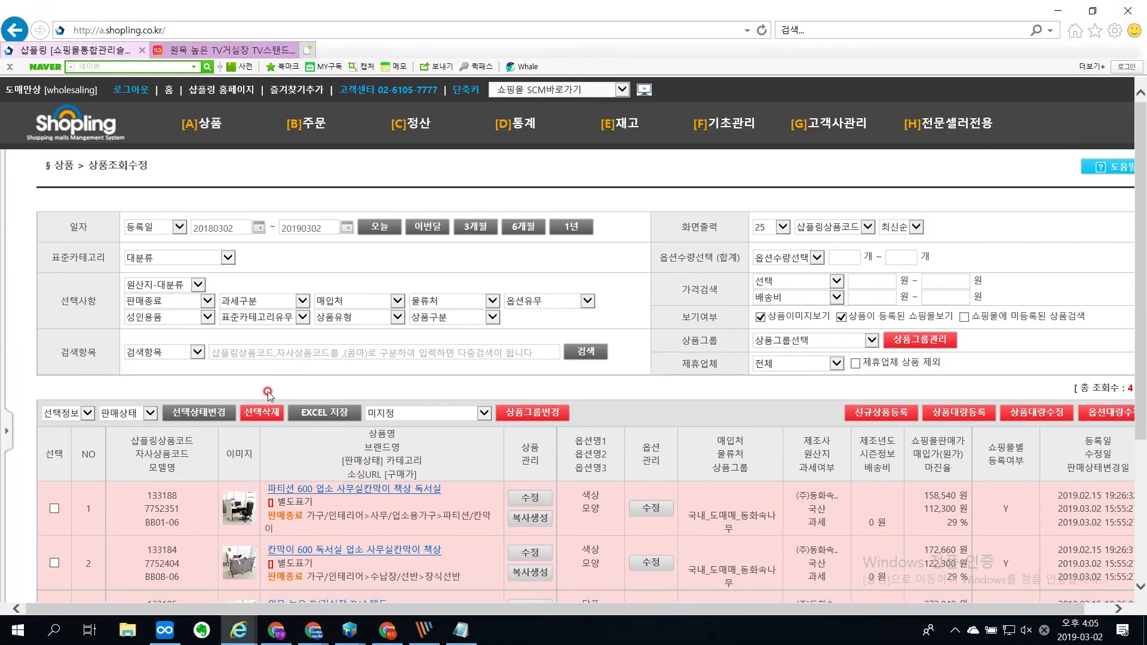
mouse_move(200, 128)
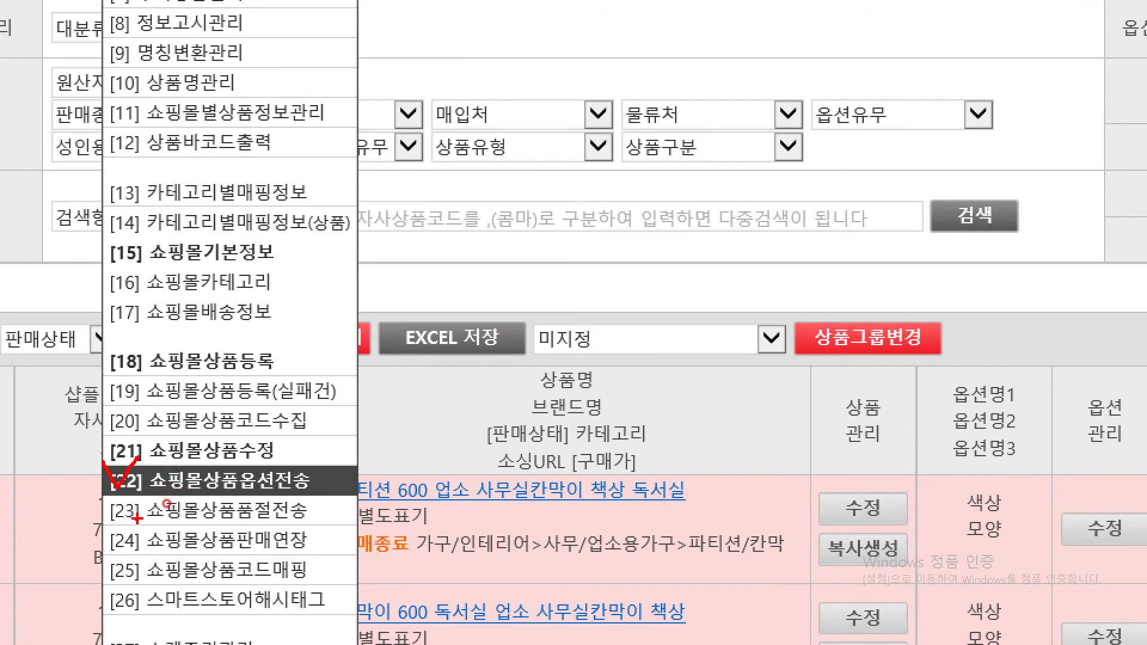
mouse_move(111, 526)
mouse_down()
mouse_move(287, 546)
mouse_move(312, 478)
mouse_move(309, 438)
mouse_move(332, 457)
mouse_up()
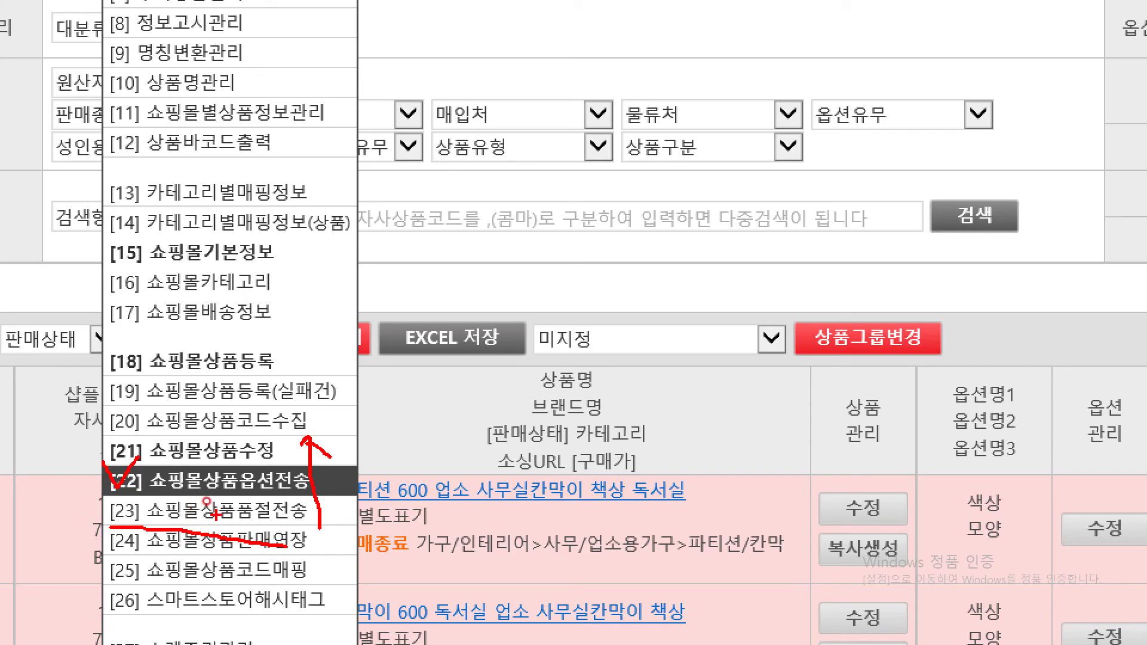
key(Escape)
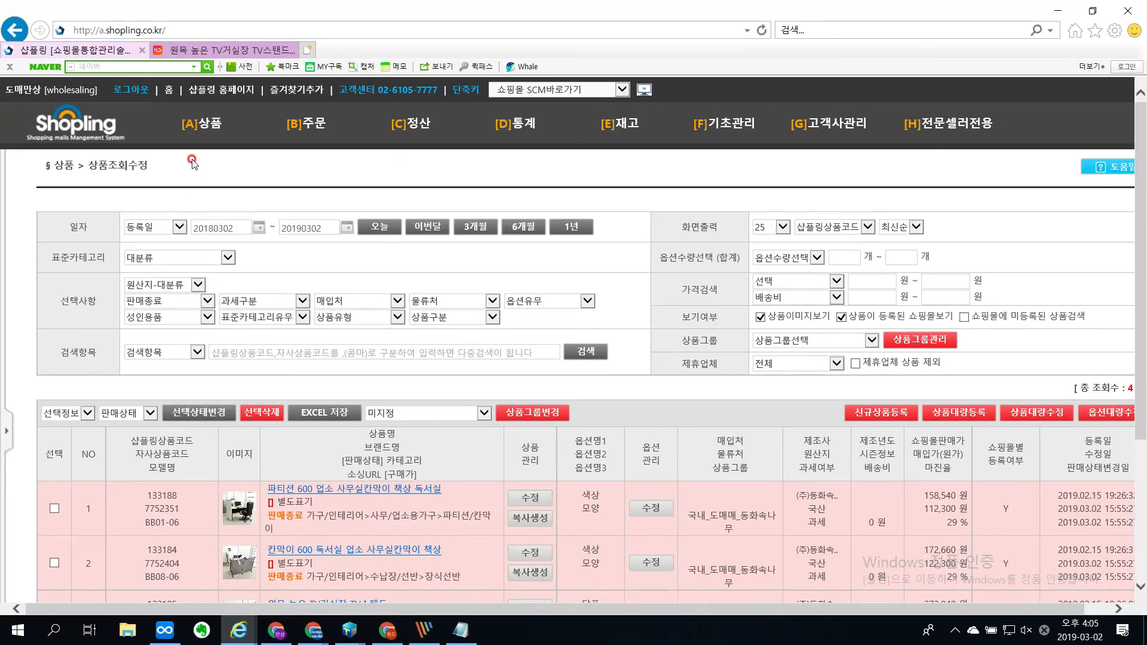
Step: Open the 쇼핑몰상품옵션전송 page, circle its 옵션수정일 date criterion on the magnified screen, and clear the mark
mouse_move(200, 133)
click(208, 485)
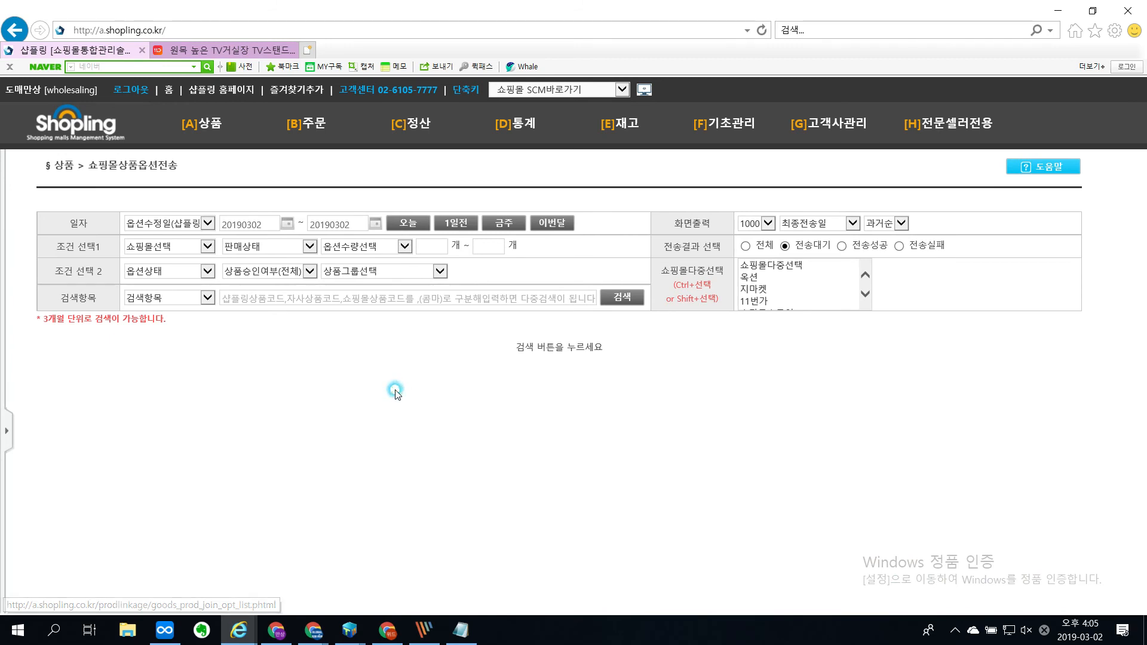
key(ctrl+1)
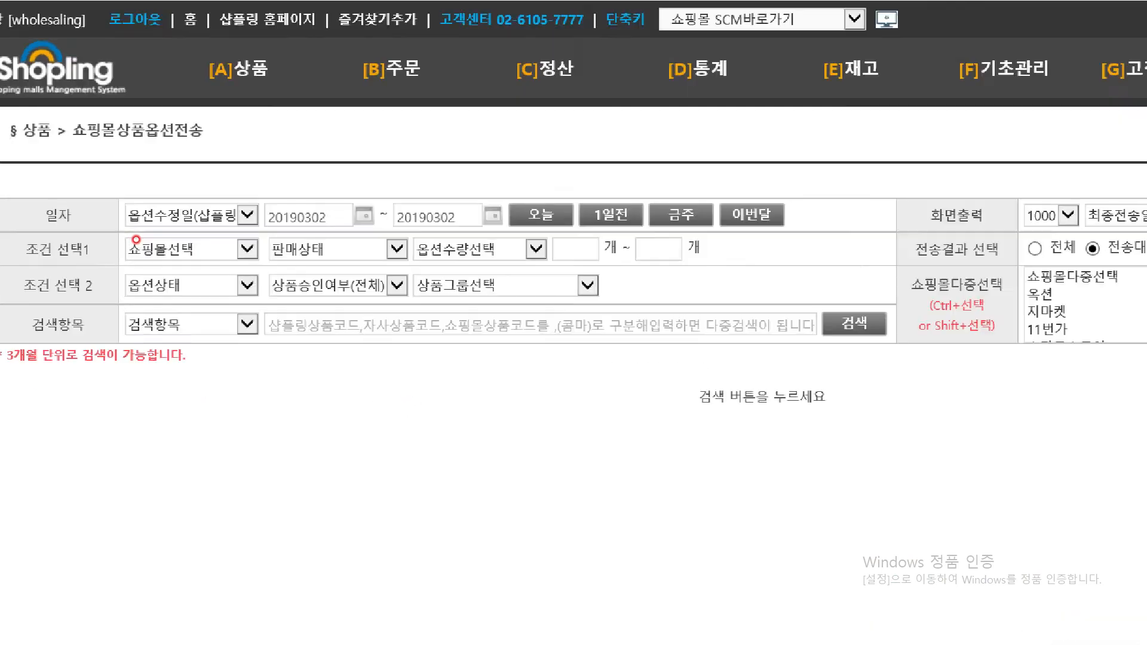
click(138, 240)
mouse_move(246, 219)
mouse_down()
mouse_move(128, 222)
mouse_move(251, 221)
mouse_up()
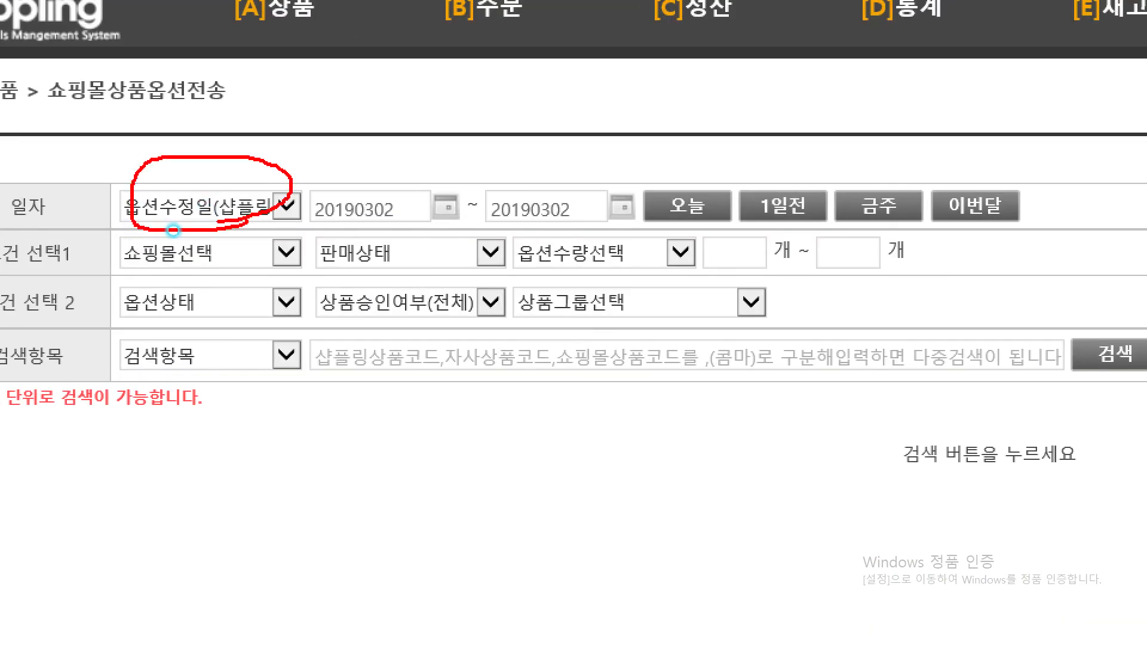
key(Escape)
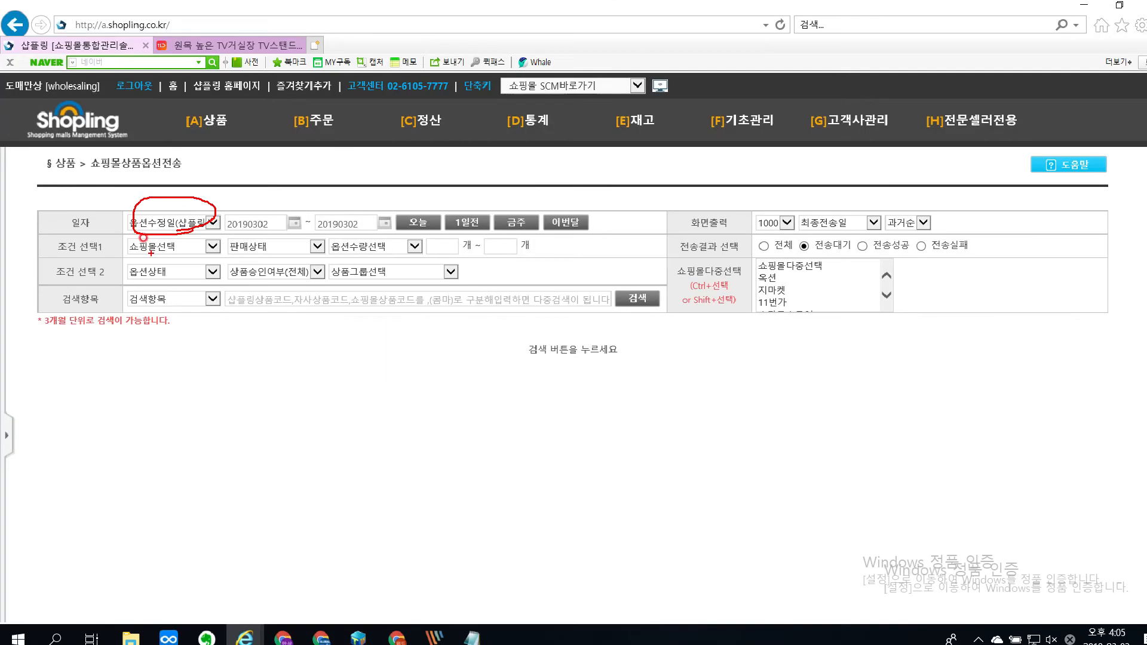
Step: Review the shopping mall choices, mark 품절 among the option statuses, and set the option status filter to 품절
click(158, 245)
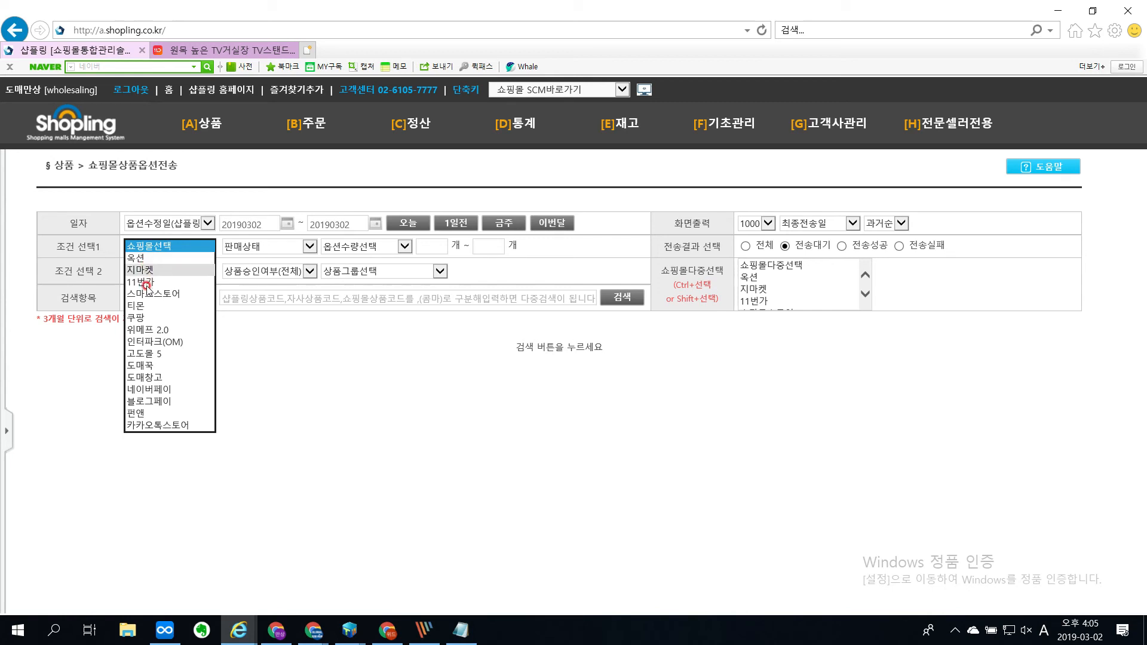
click(336, 355)
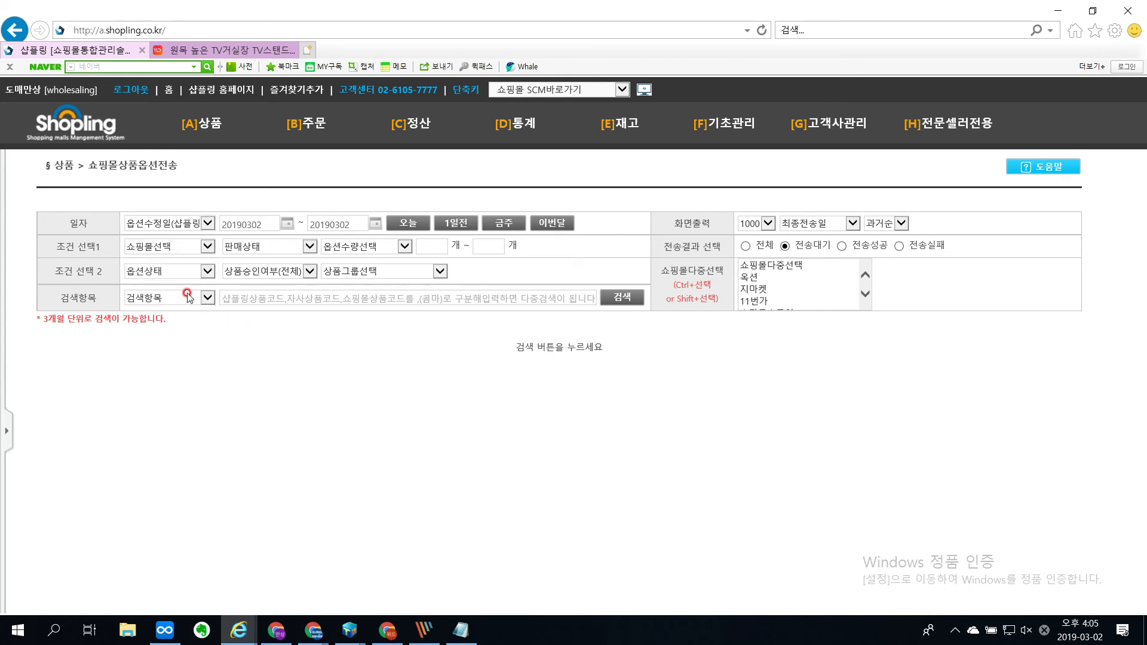
click(170, 272)
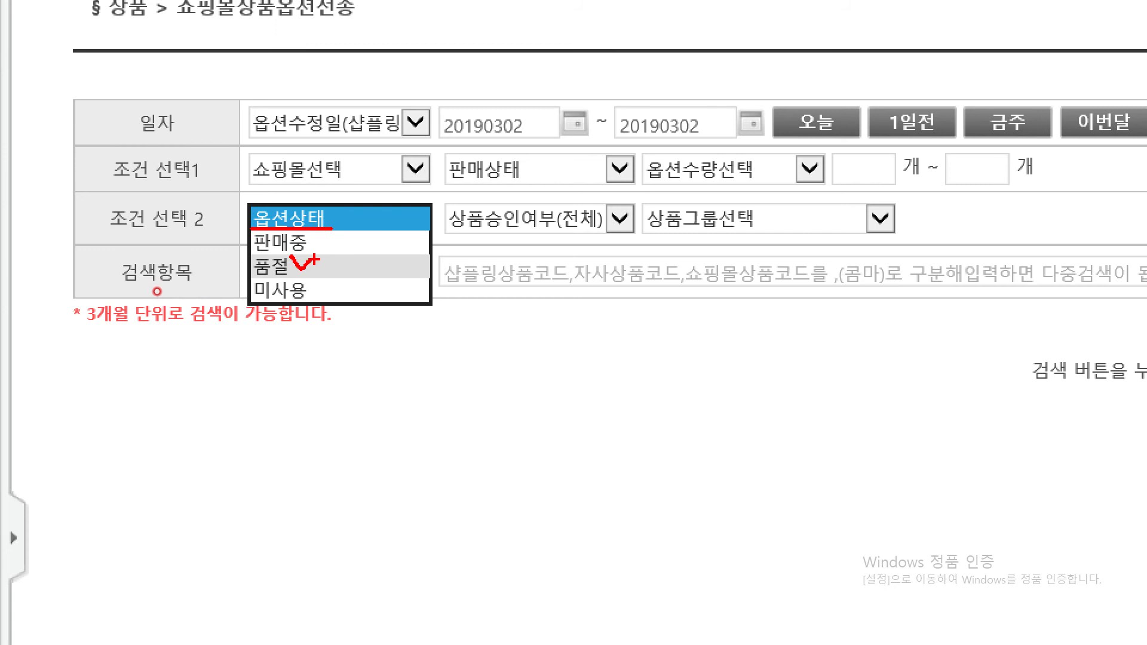
key(Escape)
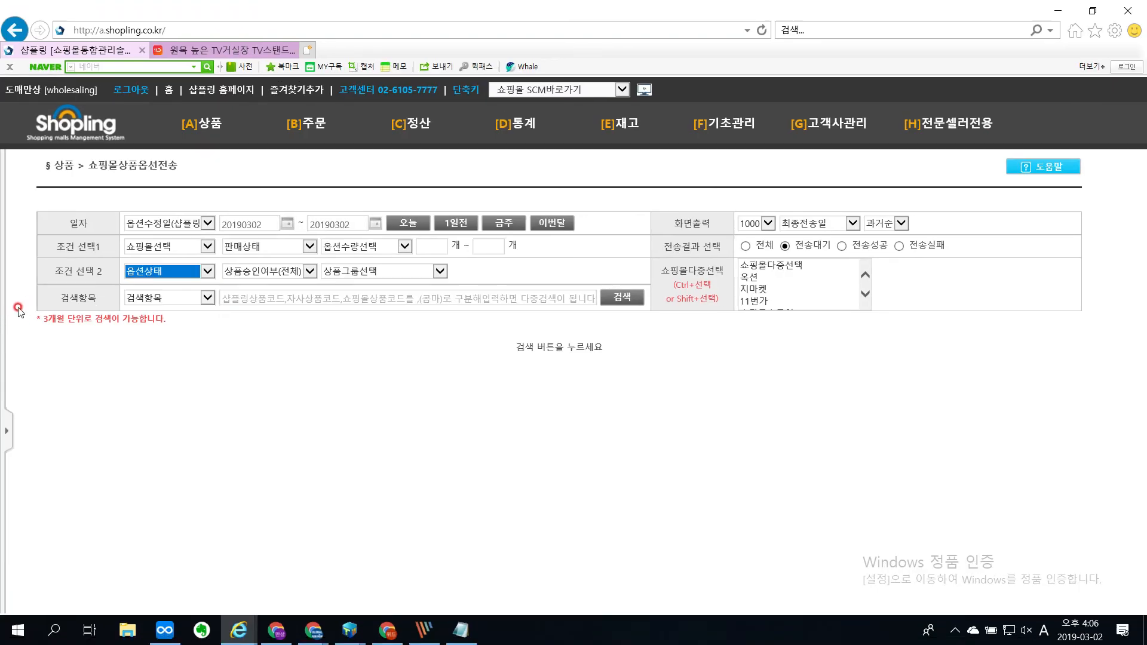
click(143, 269)
click(142, 295)
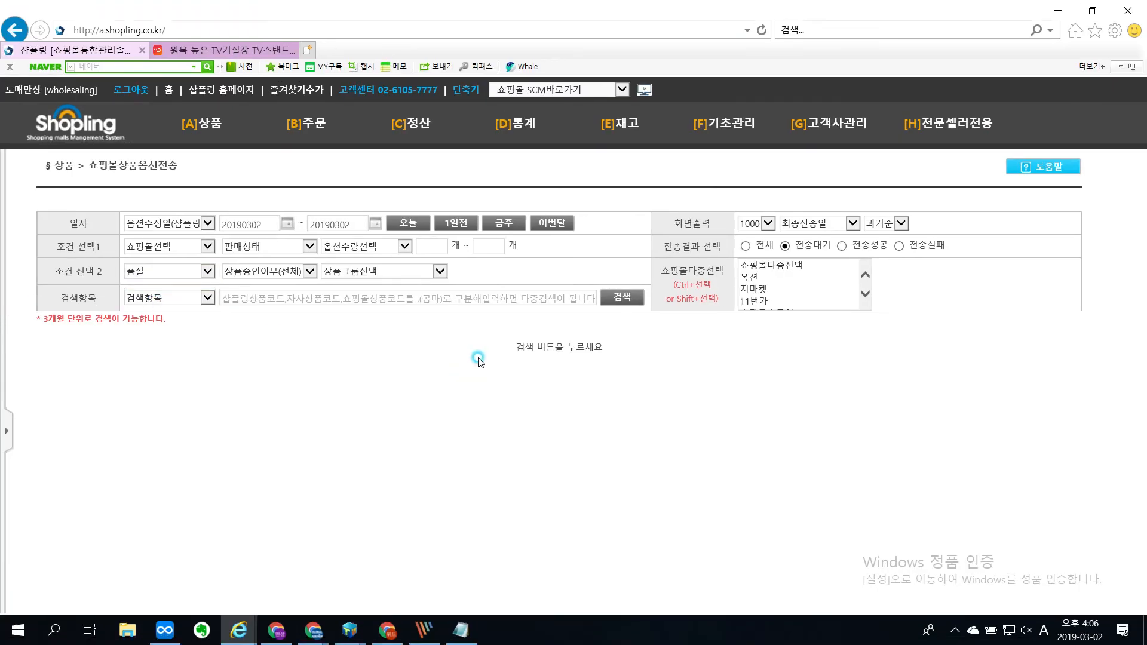
Step: Try to search the 품절 options with the start date set to 20090301
click(288, 222)
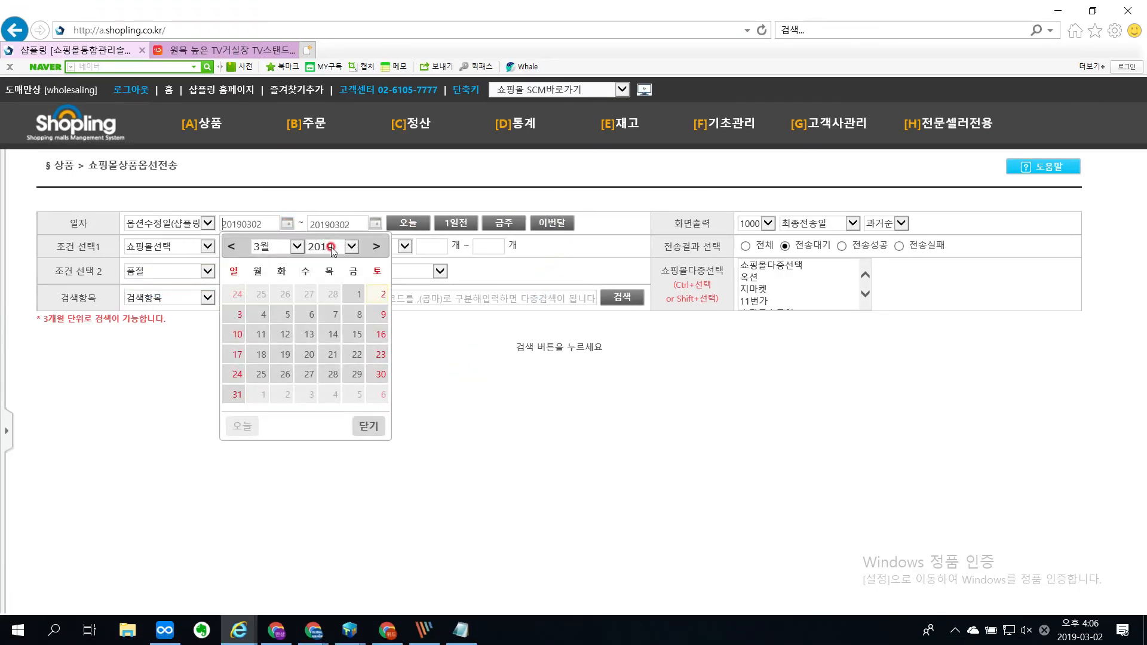
click(330, 247)
click(326, 126)
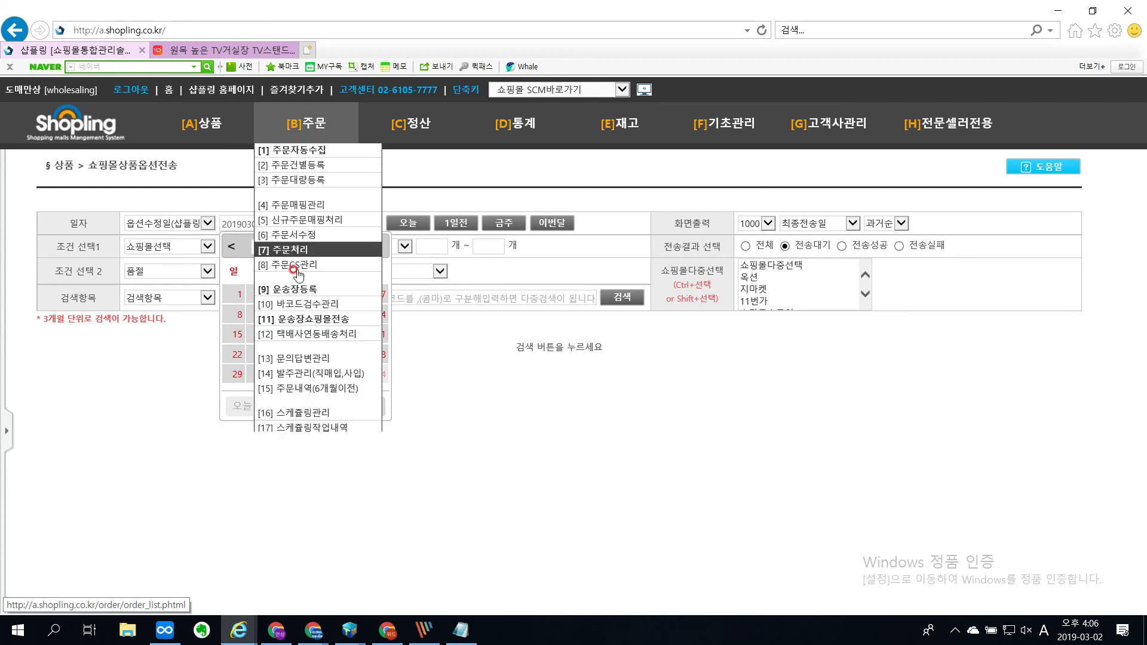
click(236, 295)
click(636, 296)
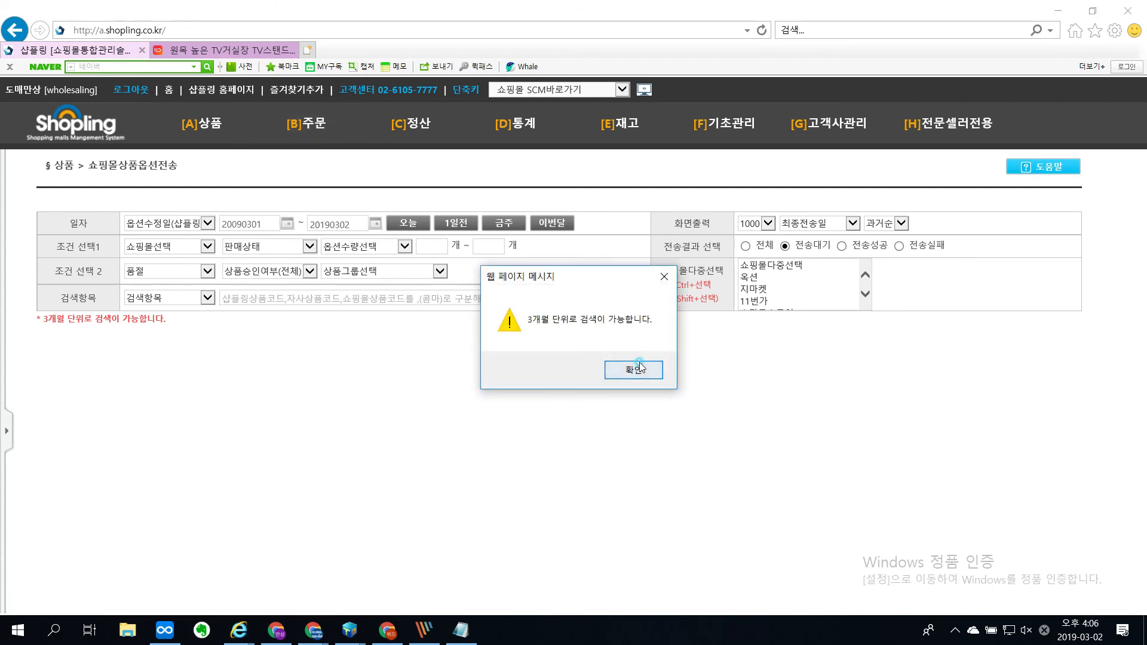
click(633, 369)
Step: Search the 품절 options for 이번달 and point out the 품절 choice in the option status filter
click(560, 224)
click(624, 298)
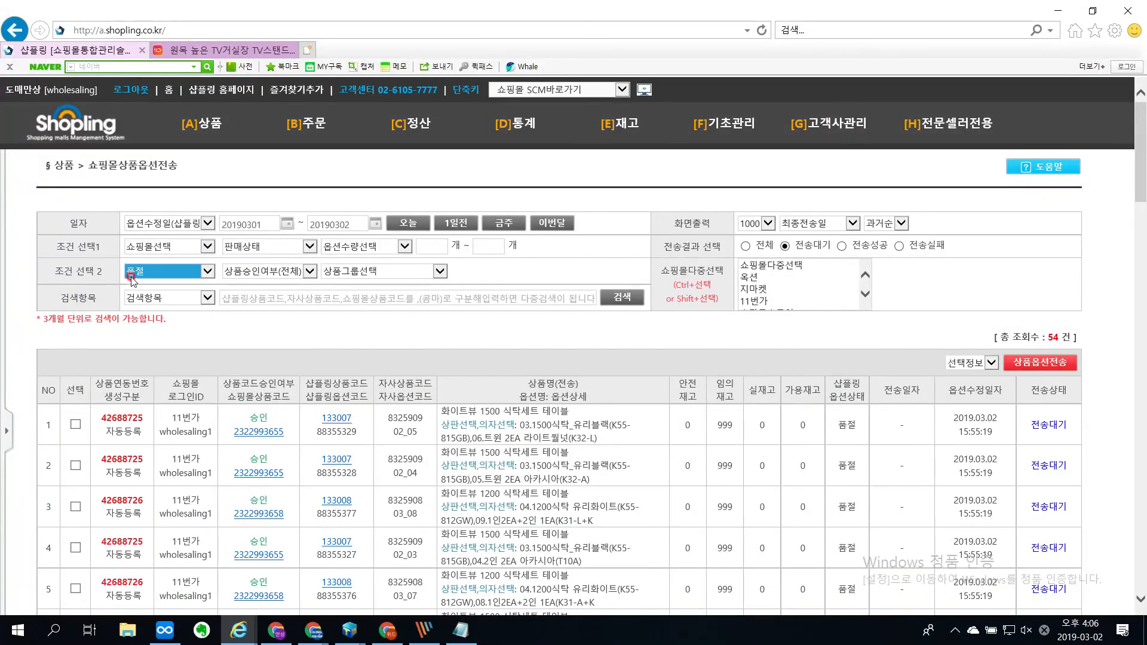
click(131, 278)
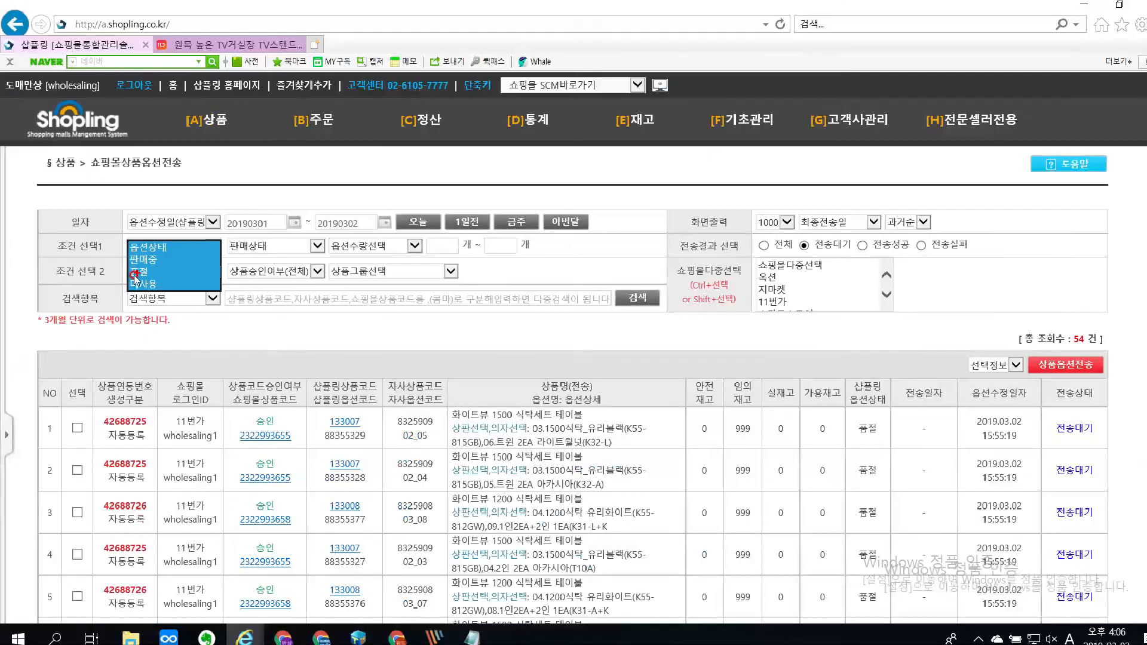
click(144, 269)
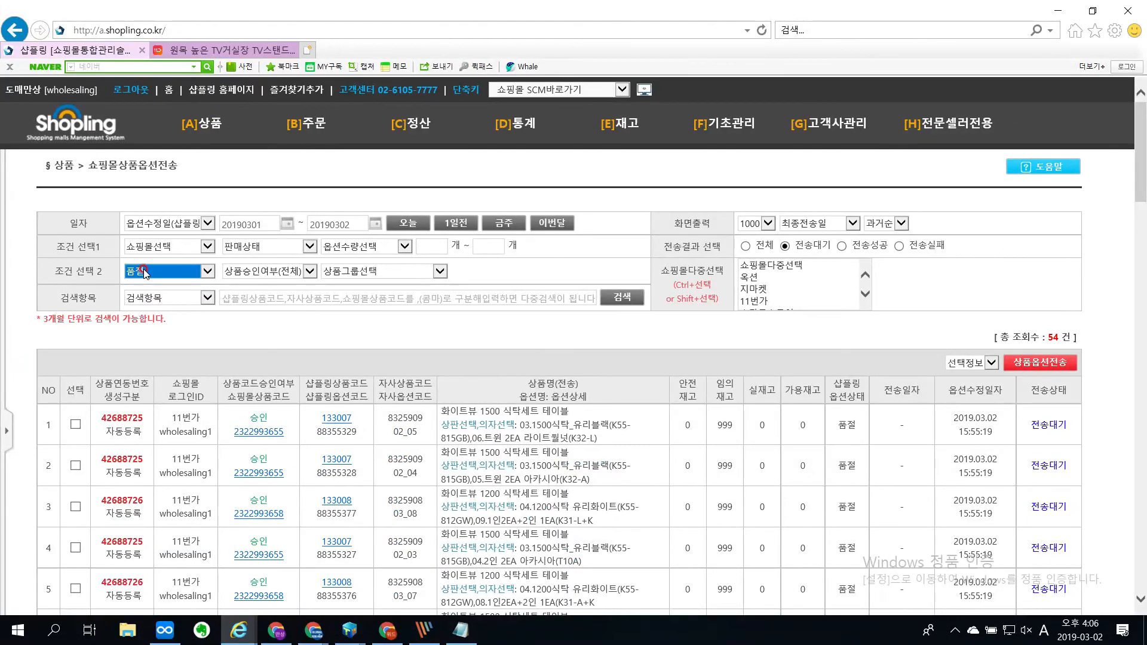
Step: Magnify the search results, circle the 샵플링 옵션상태 heading and the first option's 품절 status, and clear the marks
scroll(159, 342, down, 3)
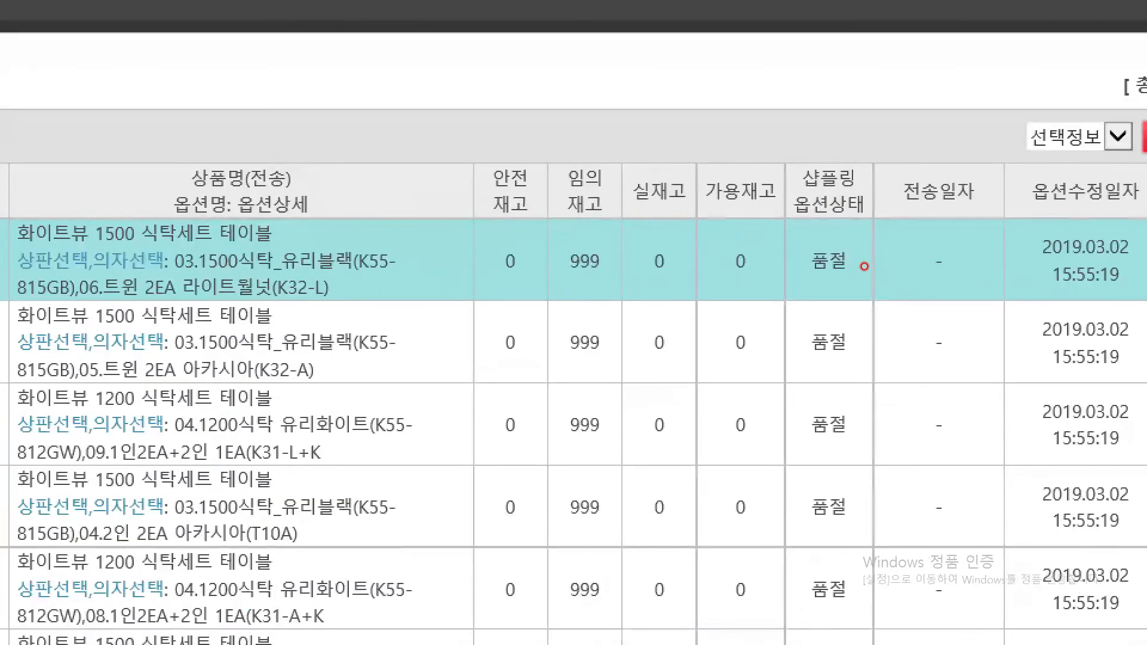
mouse_move(789, 191)
mouse_down()
mouse_move(702, 226)
mouse_move(785, 146)
mouse_move(792, 209)
mouse_up()
mouse_move(771, 276)
mouse_down()
mouse_move(777, 254)
mouse_move(740, 296)
mouse_up()
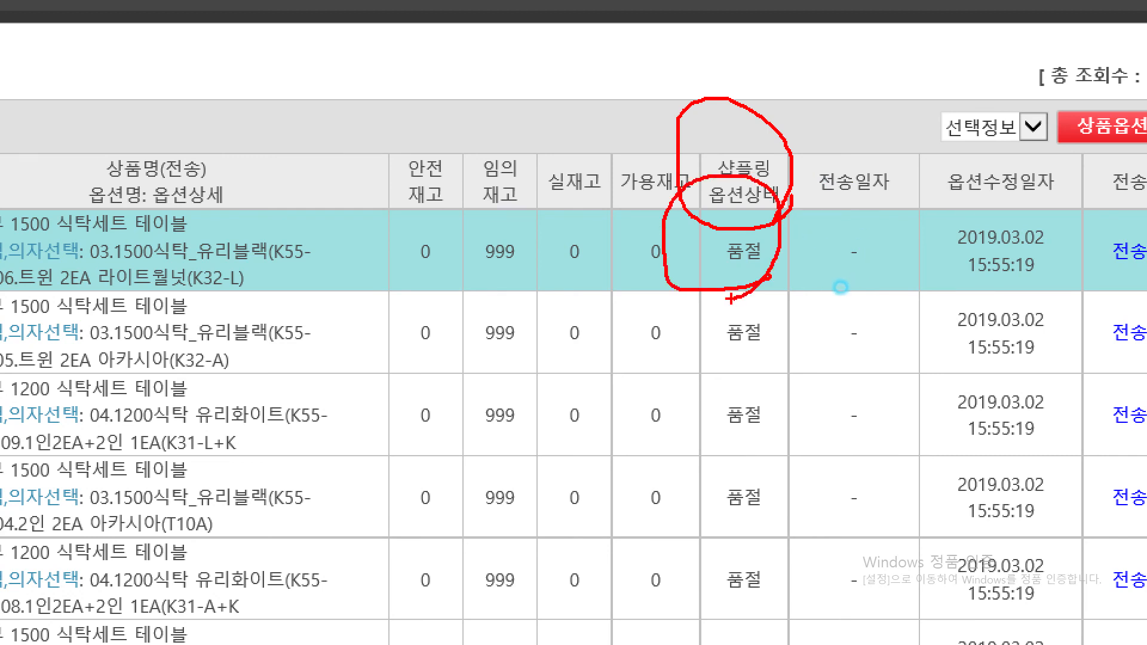
right_click(645, 269)
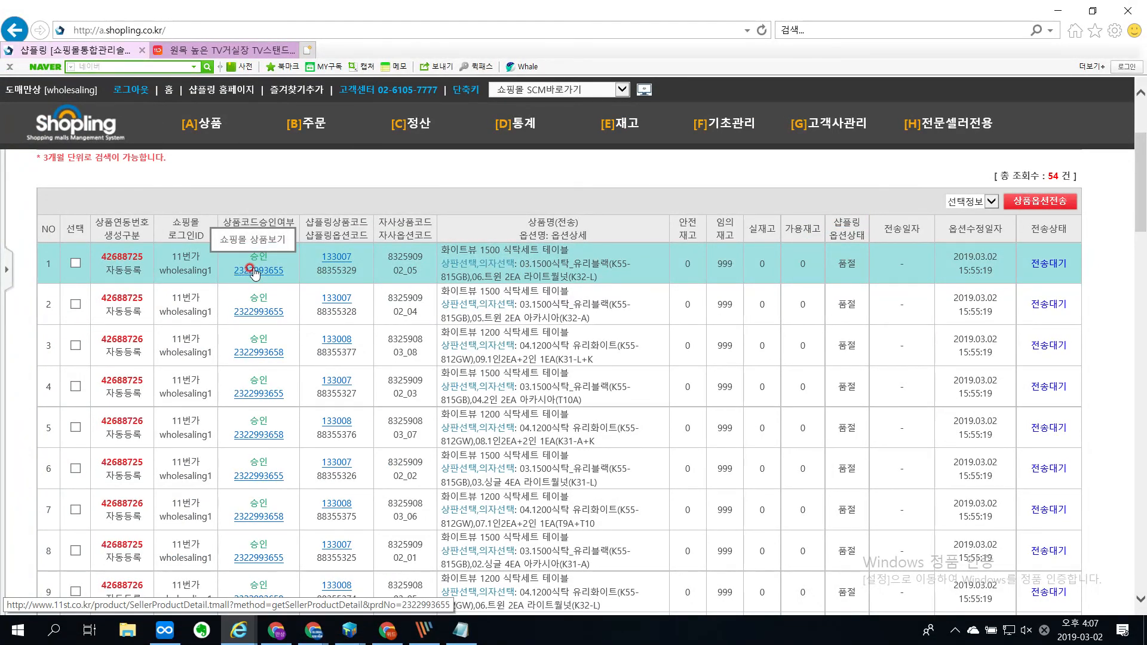
Step: Open the first listed option's product page on 11번가 and expand its option list to examine the 상판선택 choices
click(254, 272)
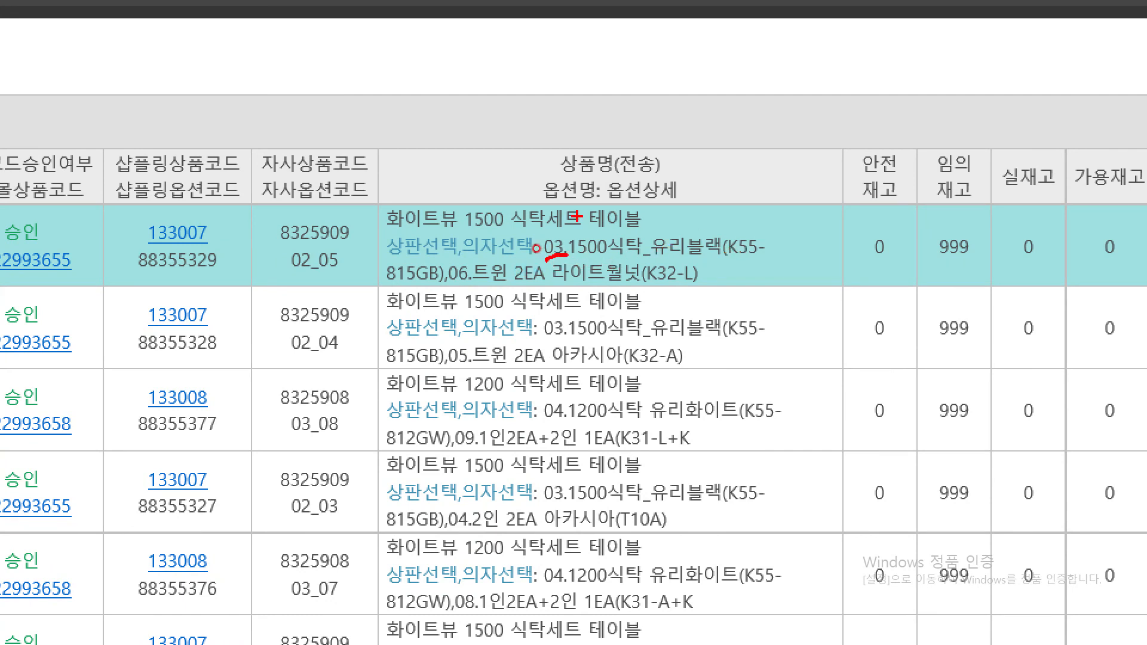
key(Escape)
scroll(512, 361, down, 1)
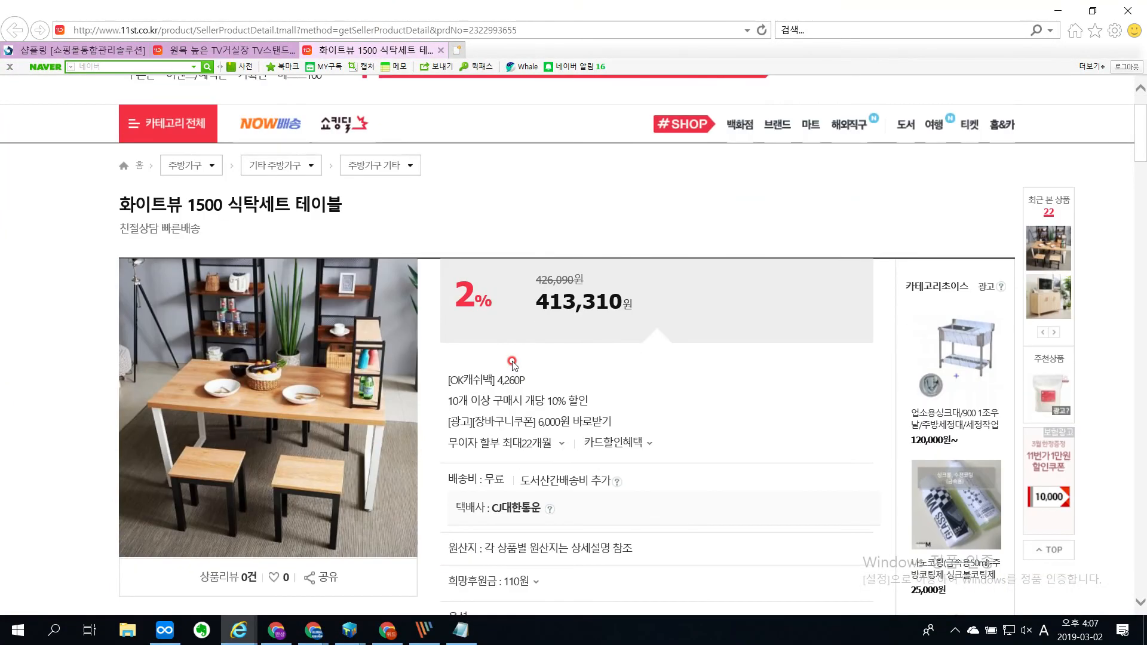
scroll(693, 463, down, 4)
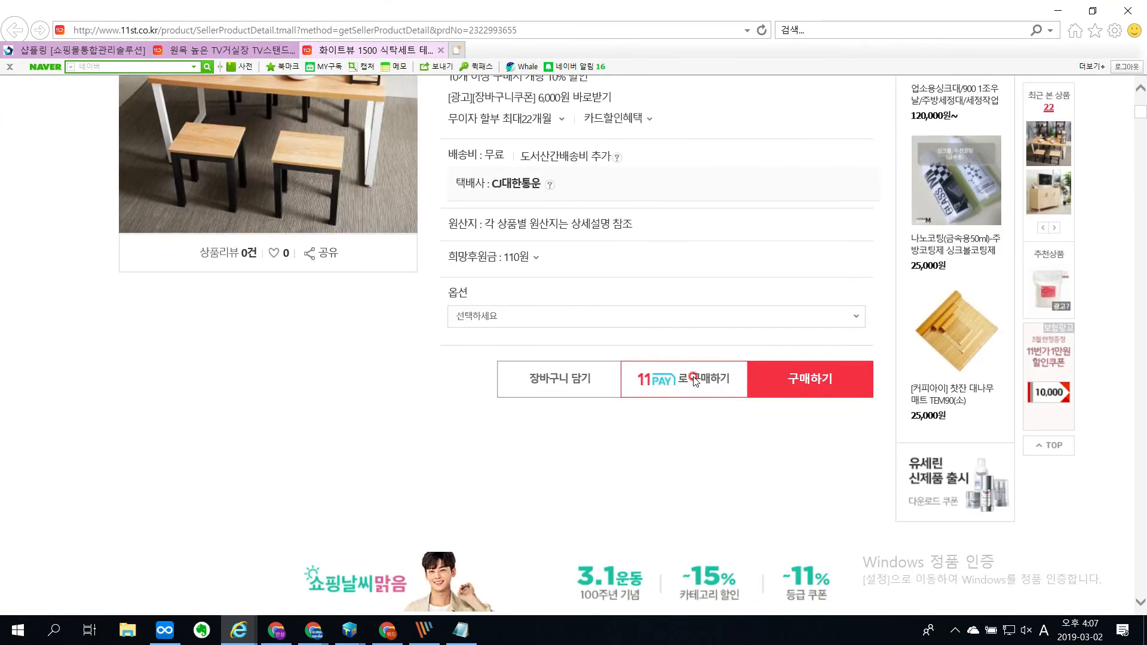
scroll(693, 418, up, 1)
click(682, 486)
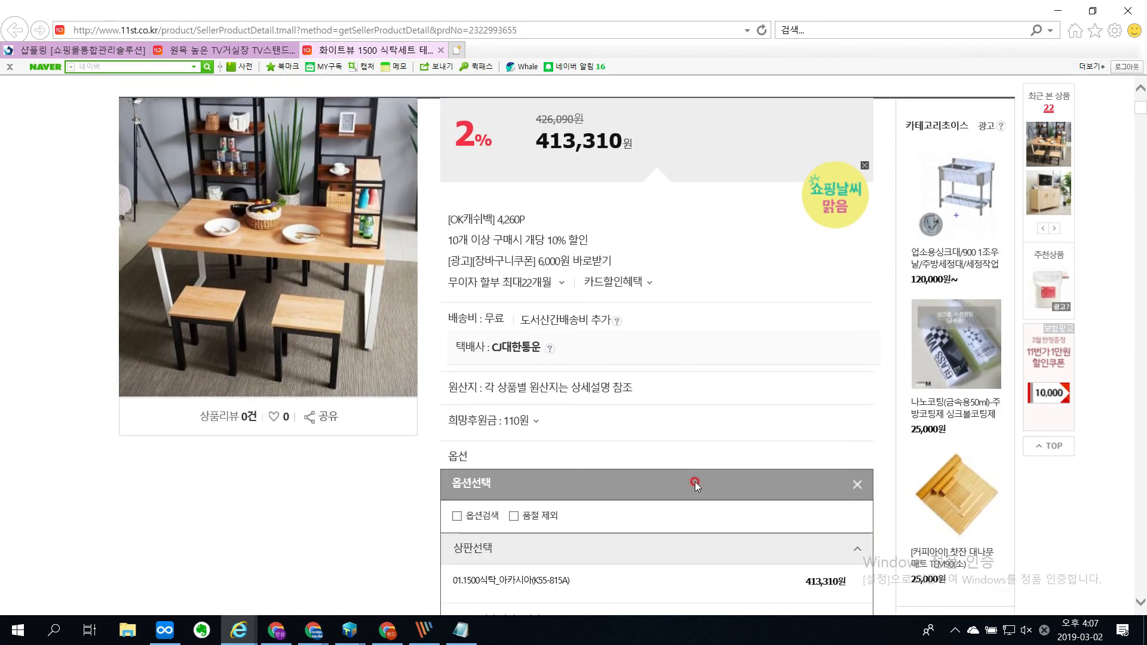
scroll(873, 375, down, 5)
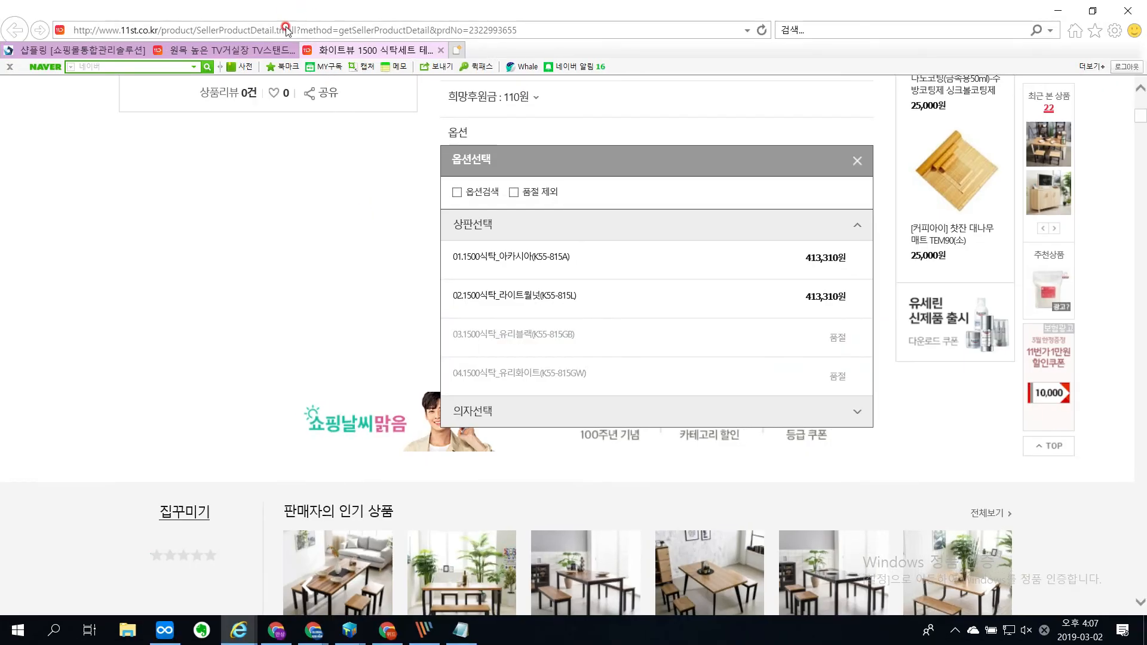
Step: Compare the 품절 options in Shopling with the 11번가 product page and mark the 03.1500식탁_유리블랙(K55-815GB) option there
click(227, 50)
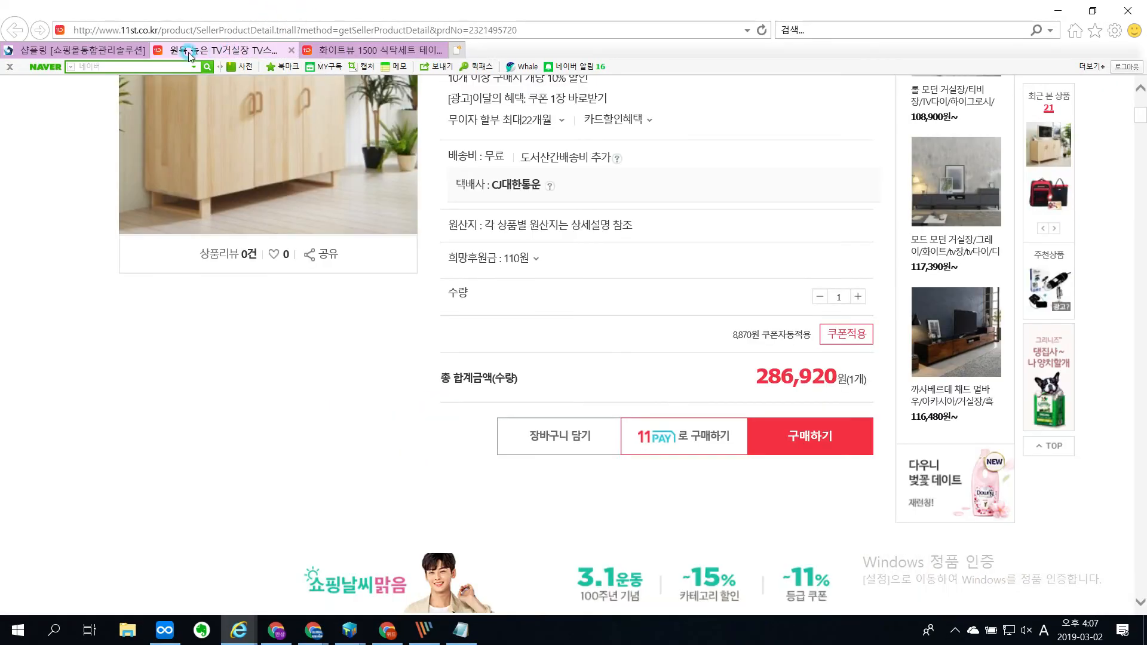
click(90, 51)
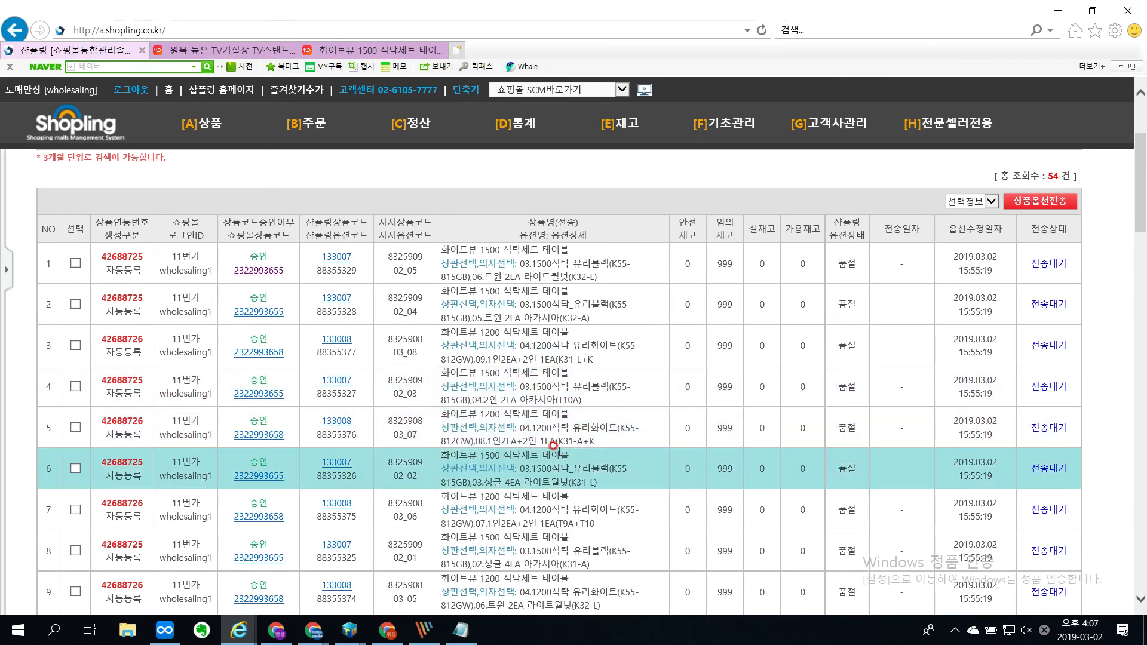
scroll(549, 418, down, 3)
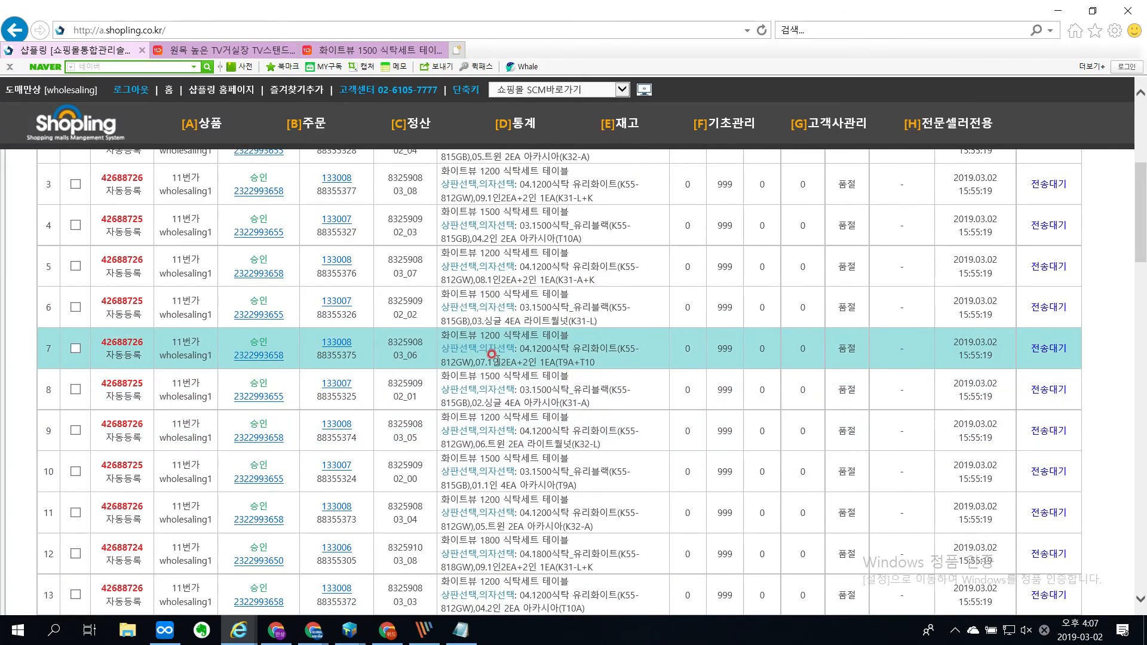
click(345, 51)
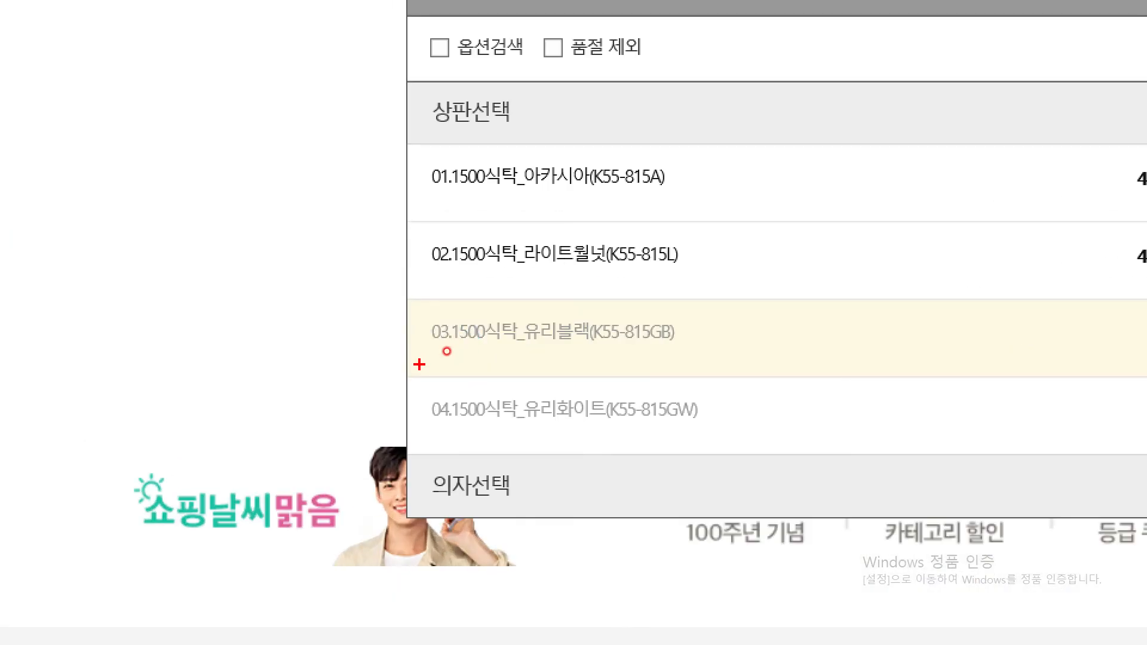
mouse_move(655, 368)
mouse_down()
mouse_move(689, 279)
mouse_move(448, 266)
mouse_move(429, 281)
mouse_move(433, 346)
mouse_up()
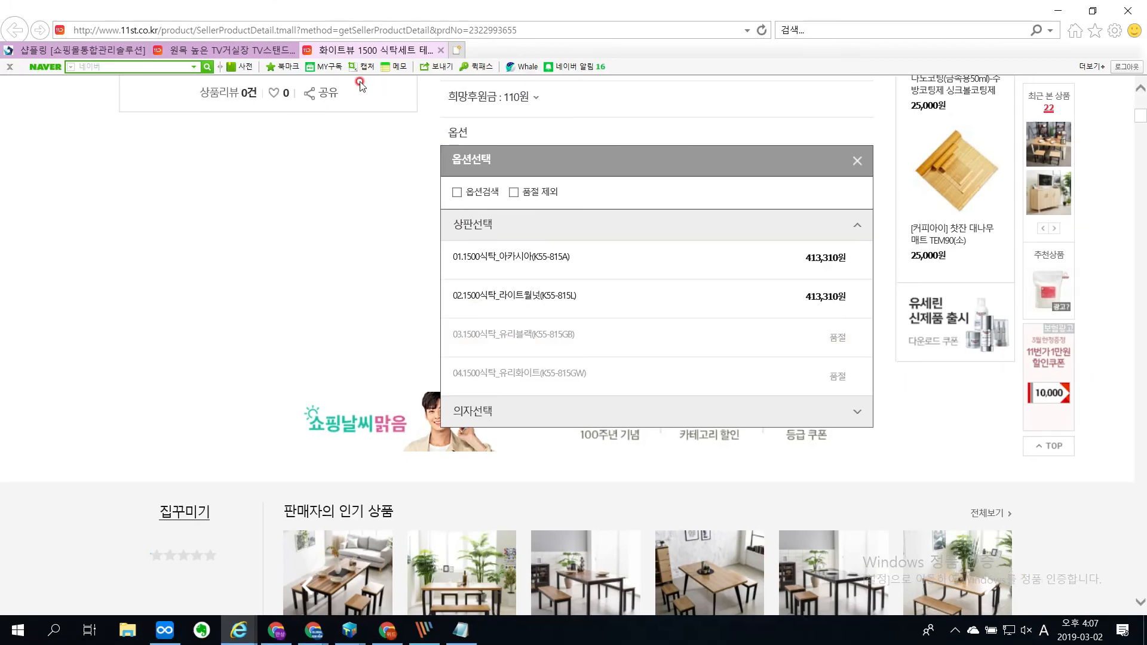
Step: Return to the Shopling results, transmit only the first 품절 option to 11번가, and close the transmission report
click(98, 51)
scroll(60, 358, up, 5)
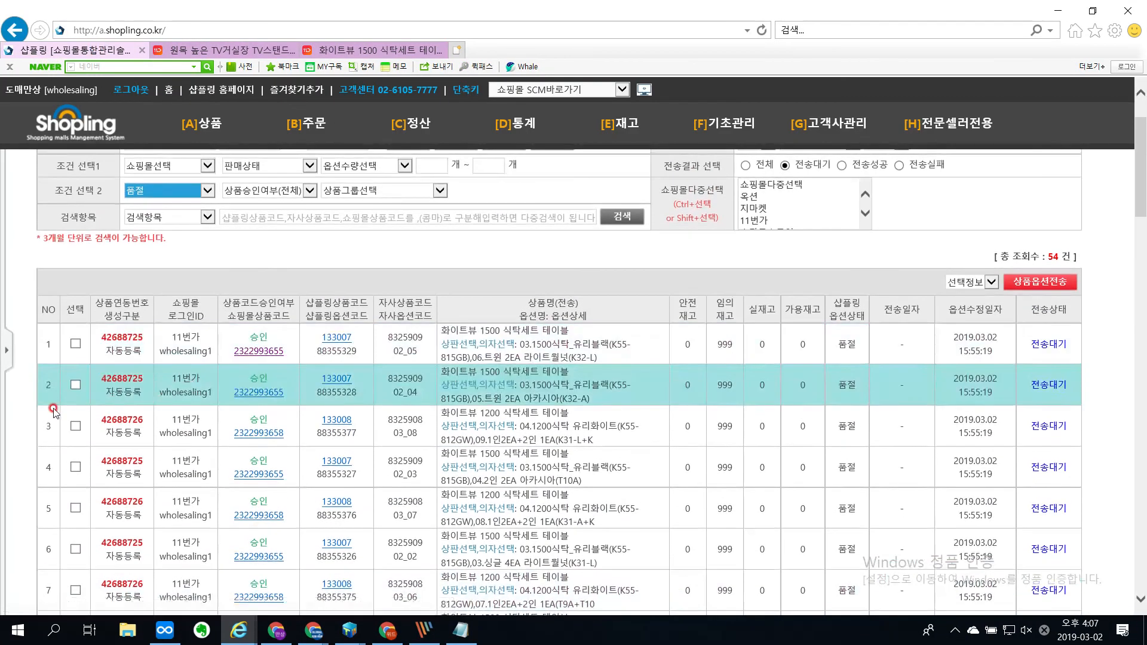
click(74, 346)
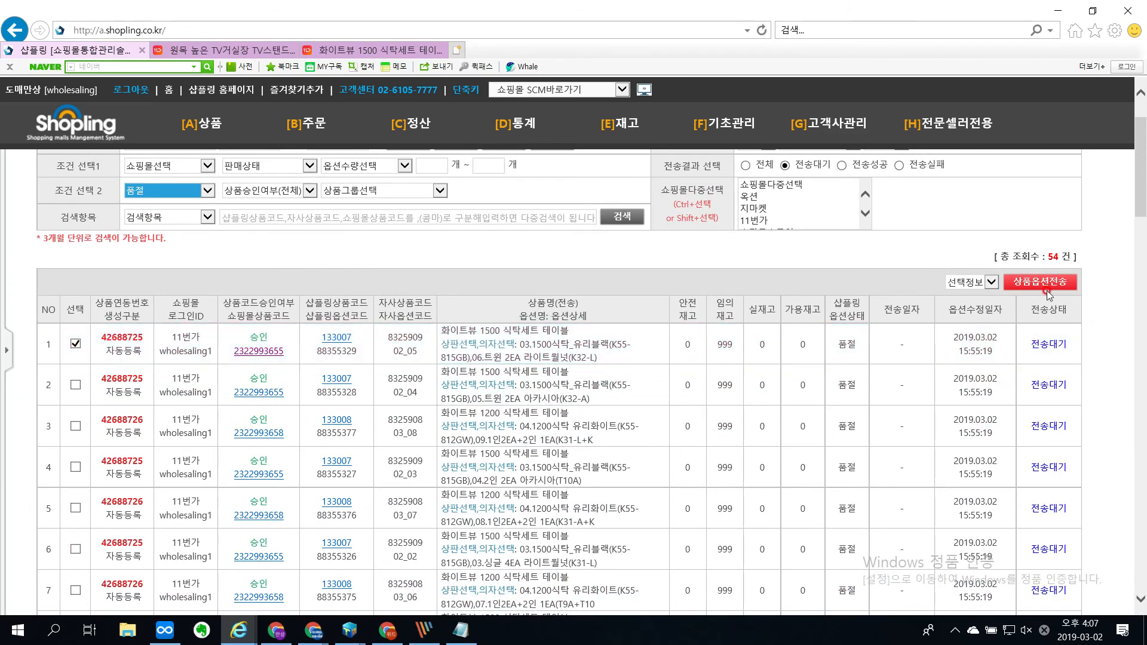
click(1033, 285)
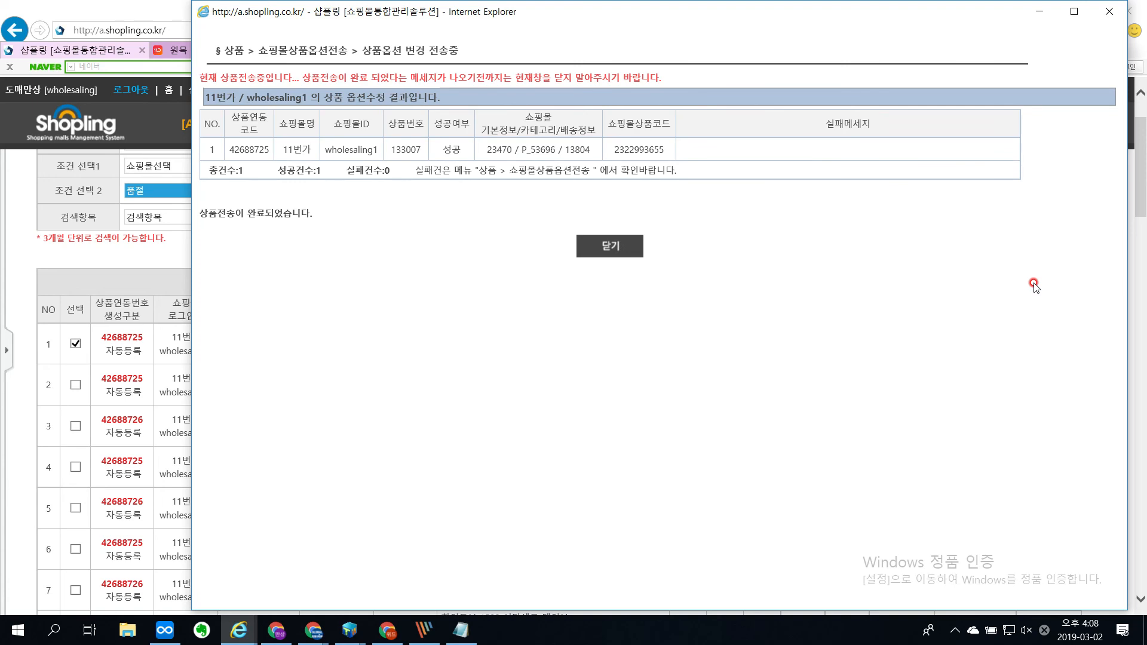
click(597, 254)
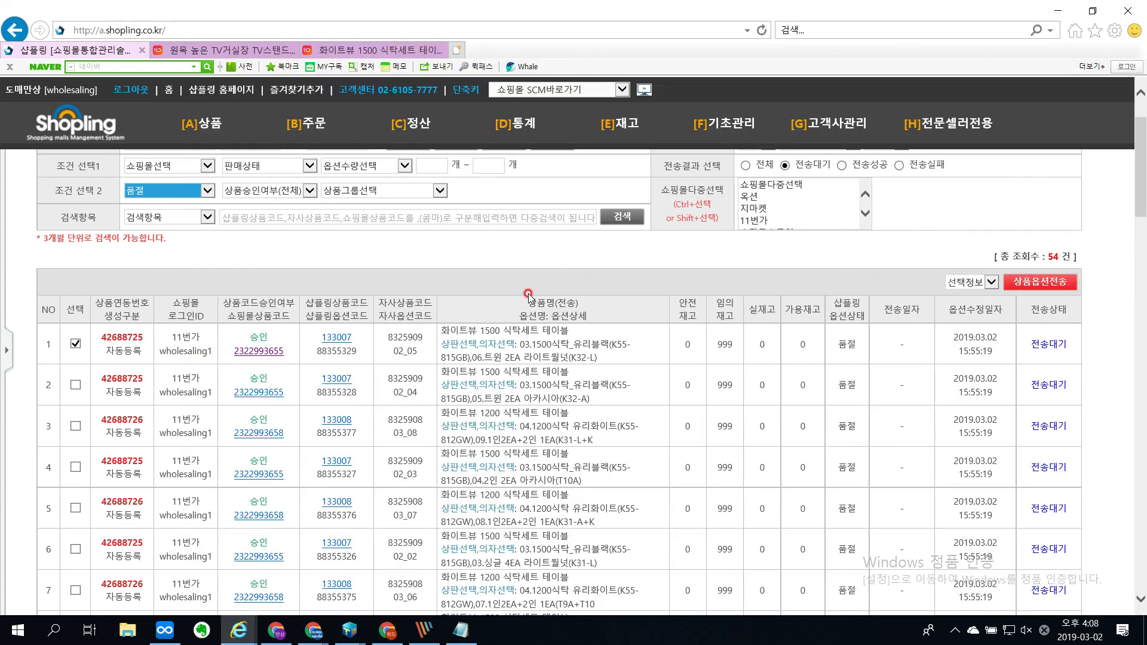
Step: Refresh the 품절 search, transmit all remaining listed options to 11번가, and rerun the search to check for pending ones
click(621, 214)
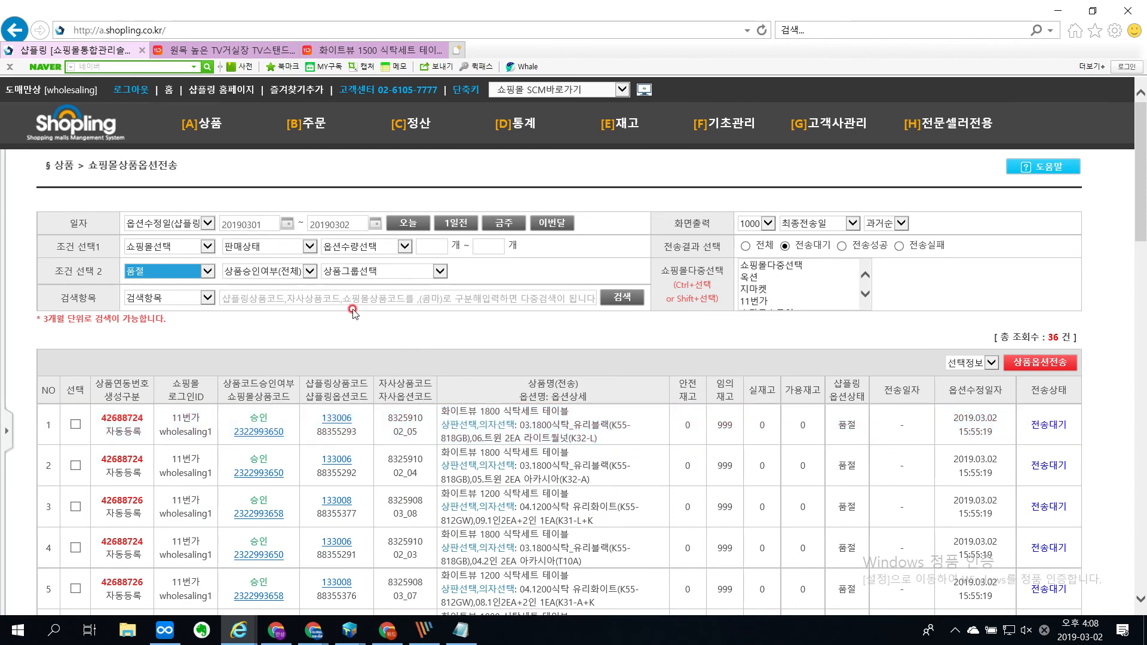
click(75, 390)
click(1056, 368)
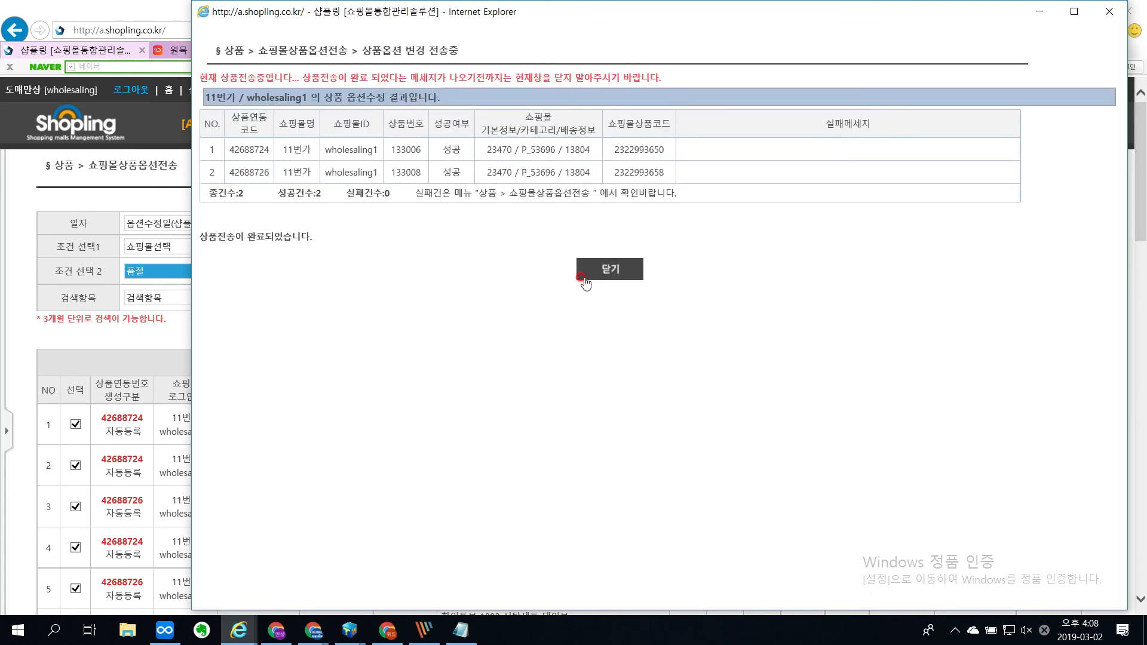
click(607, 273)
click(622, 299)
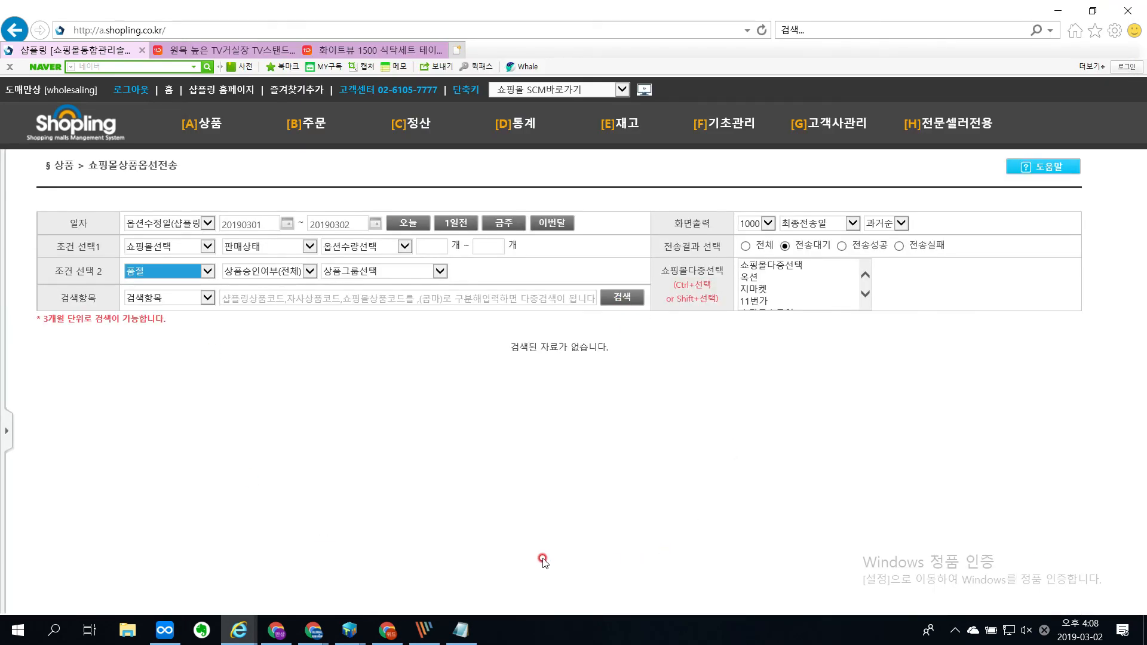
Step: Review the option status choices and set the option status filter to 판매중
click(174, 271)
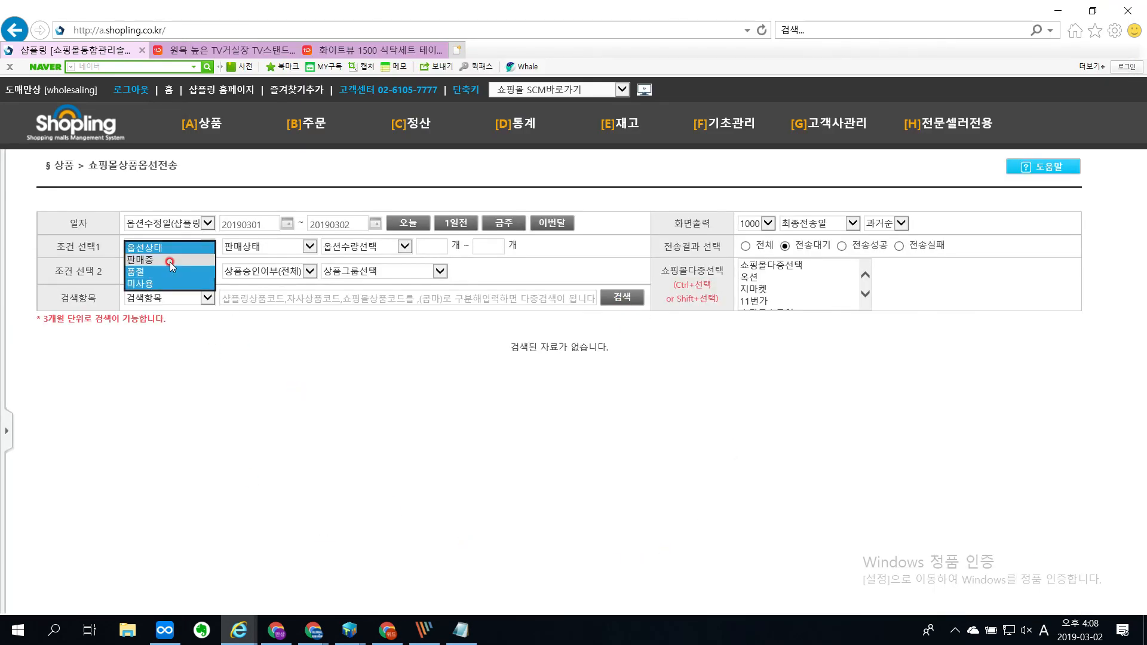
click(146, 248)
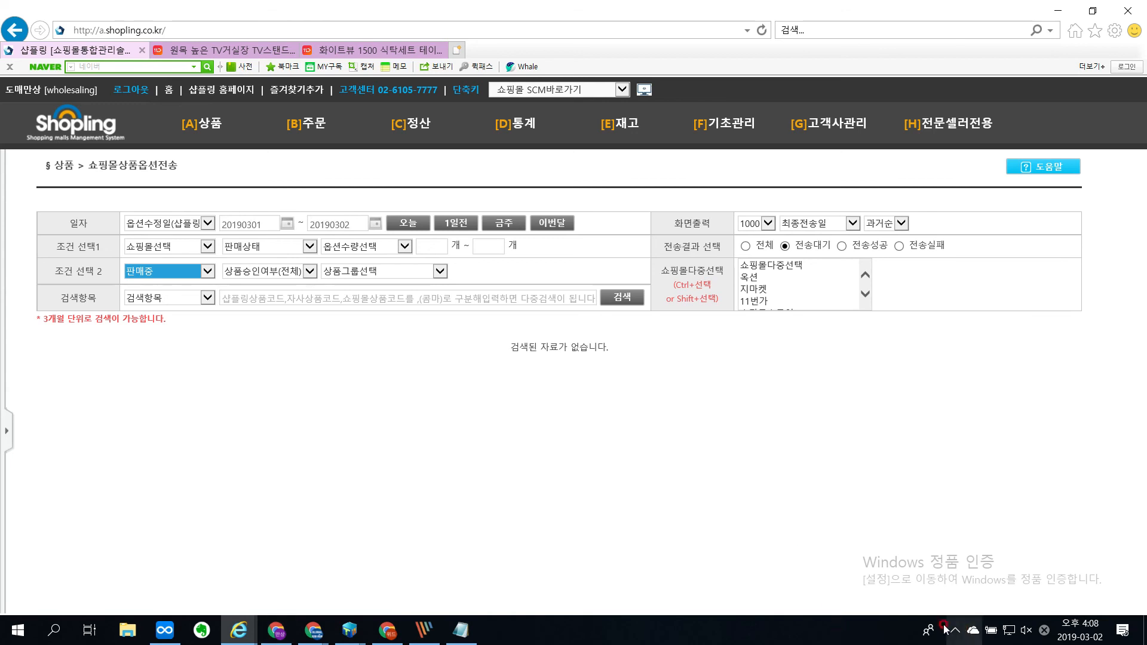
click(958, 636)
click(939, 571)
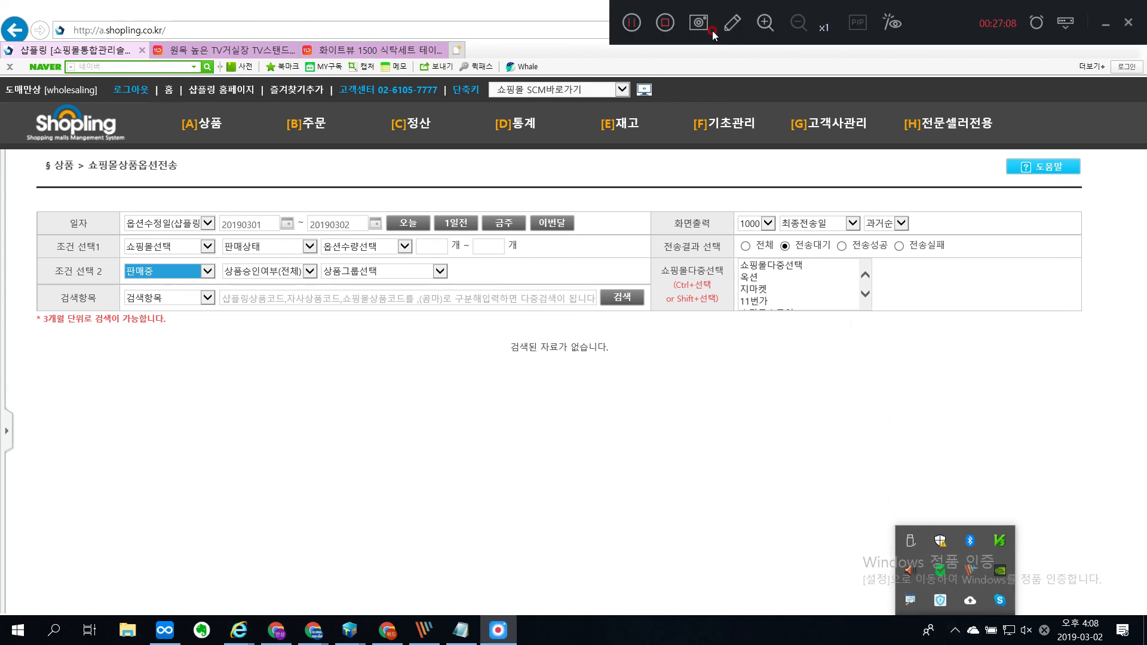